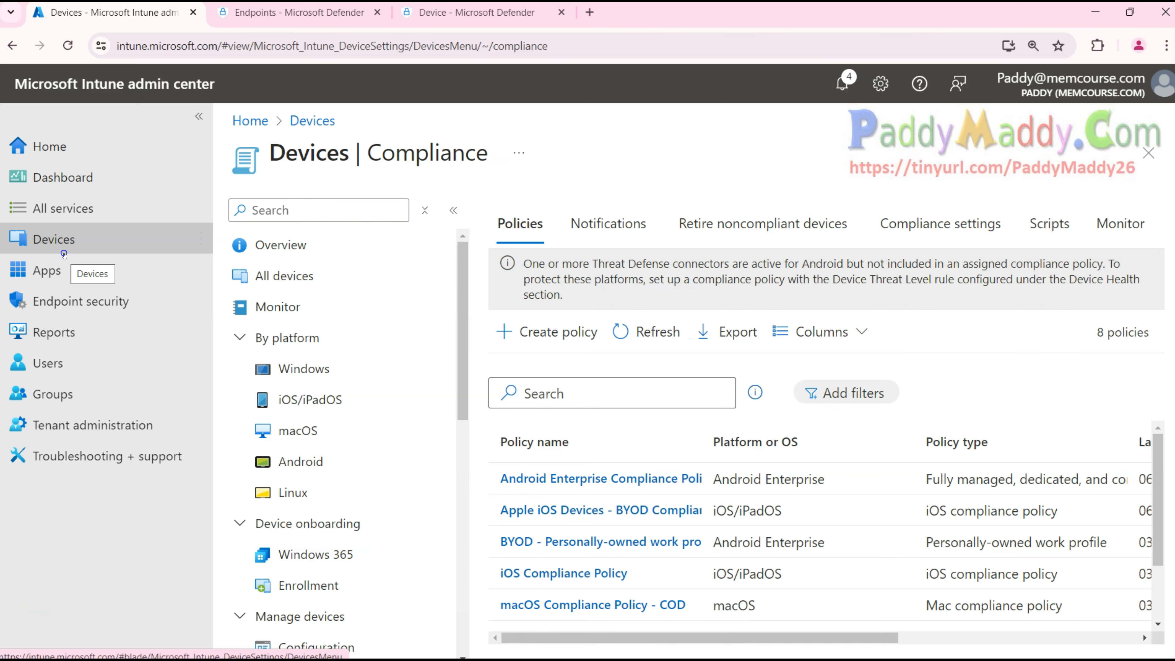
Step: Open the Whitelist USB devices policy from the configuration policies for Windows devices
click(64, 253)
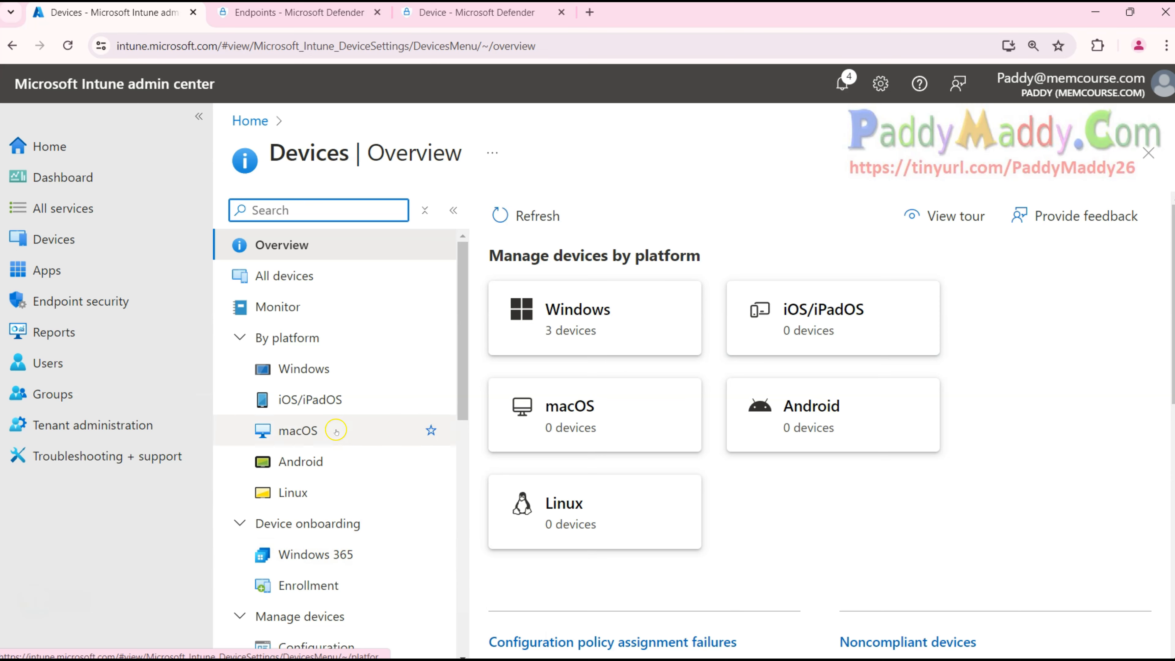
click(320, 366)
click(335, 458)
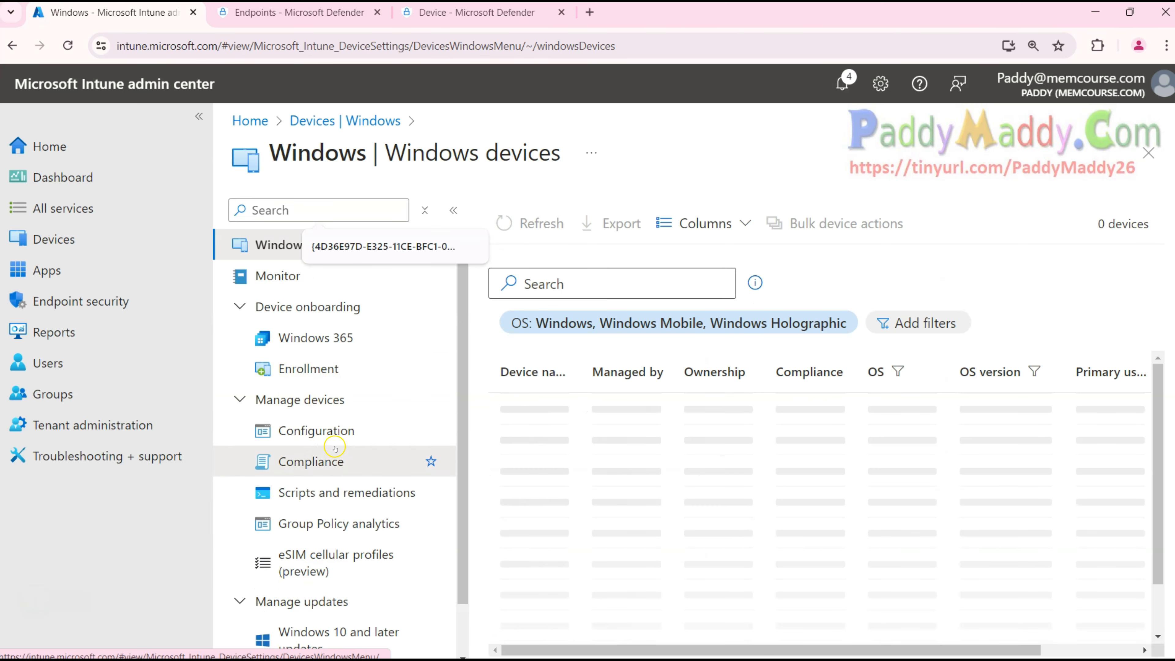
click(335, 435)
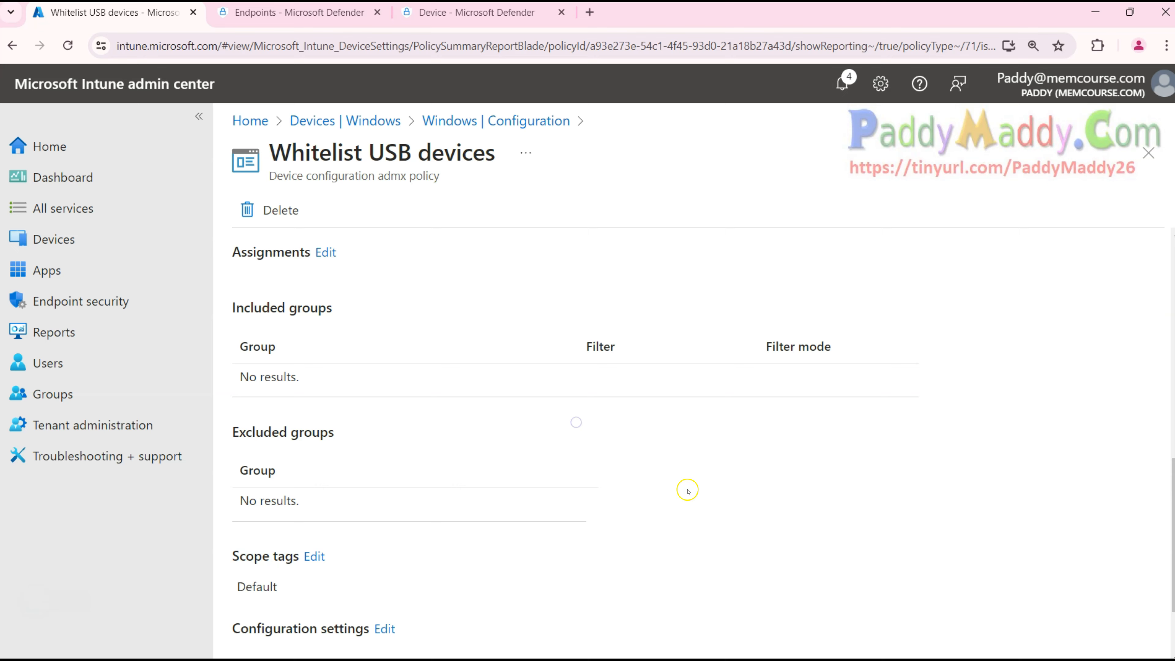
Step: Examine the policy's configuration settings for allowing or preventing installation by device ID and setup class
scroll(688, 490, down, 3)
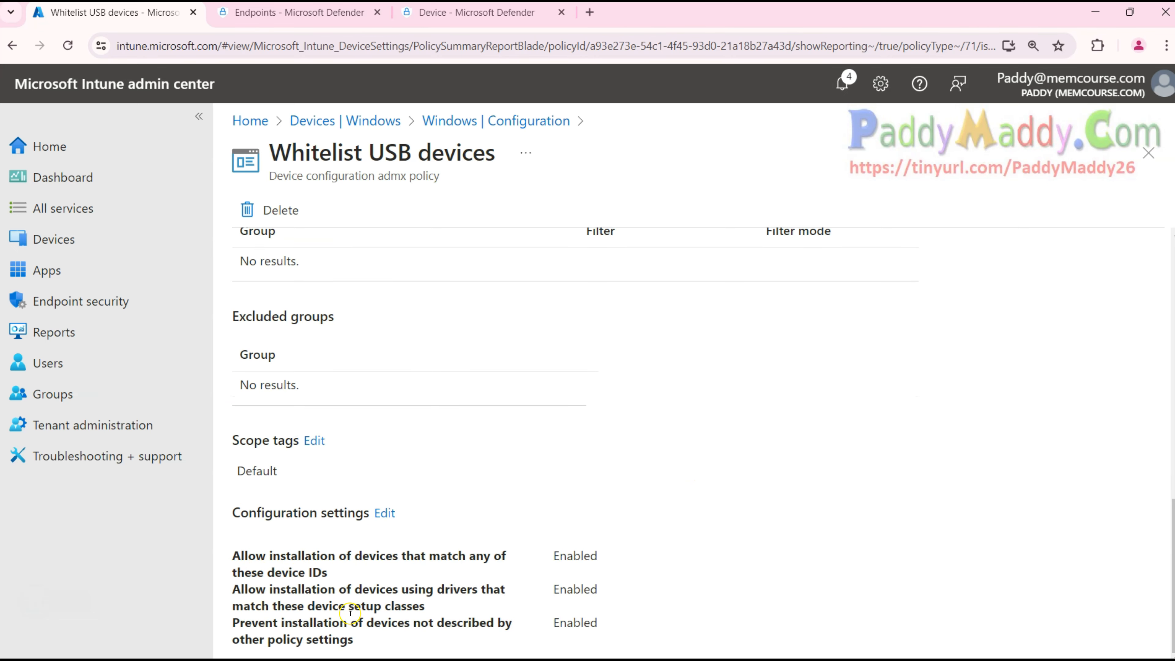
drag(235, 561, 617, 641)
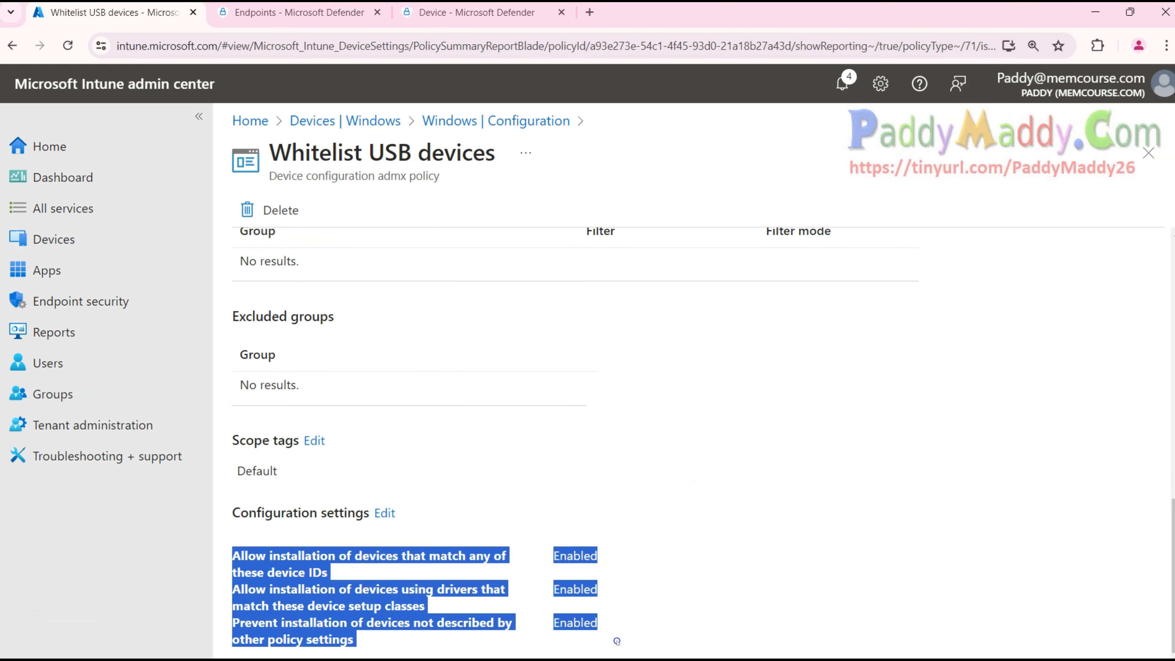
click(621, 639)
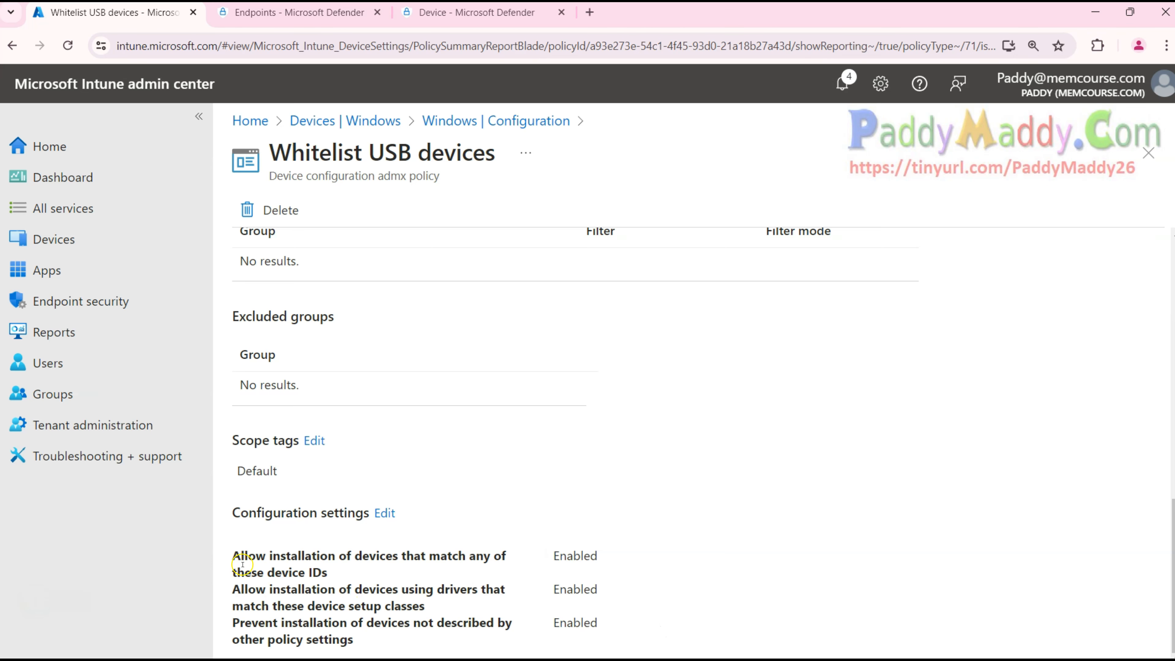
mouse_move(232, 552)
mouse_down()
mouse_move(384, 645)
mouse_move(632, 622)
mouse_move(208, 546)
mouse_move(235, 552)
mouse_move(230, 531)
mouse_move(234, 552)
mouse_up()
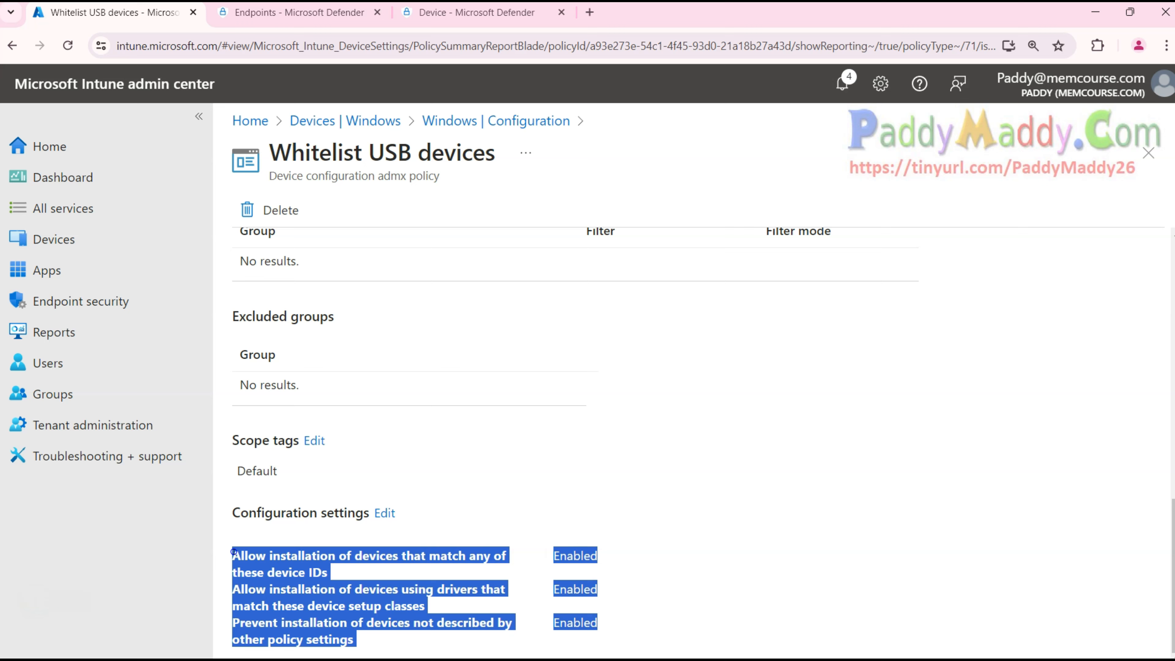
click(282, 568)
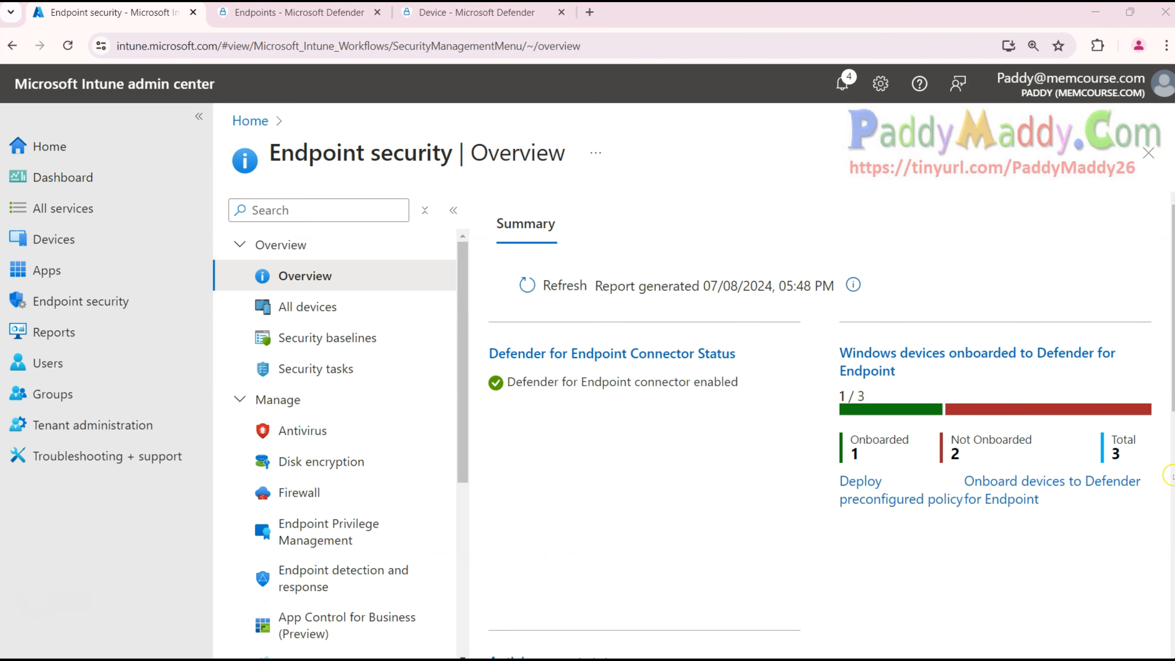
Step: Switch to the Endpoints settings in Microsoft Defender and examine the Microsoft Intune connection among the advanced features
mouse_move(927, 402)
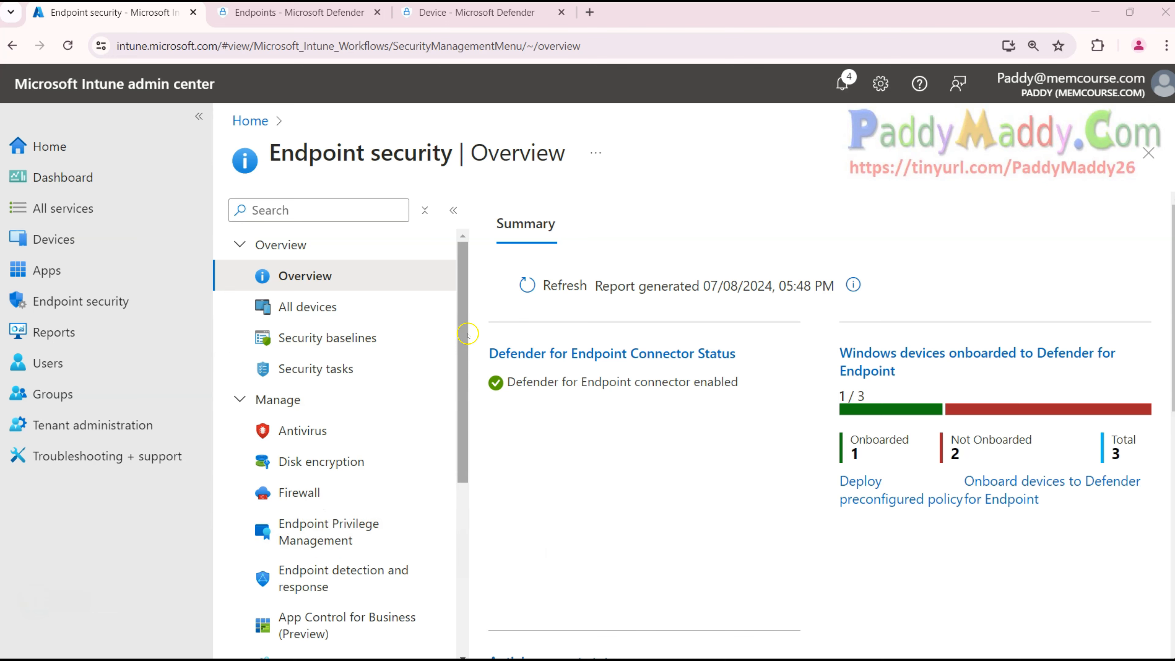
click(465, 346)
click(311, 10)
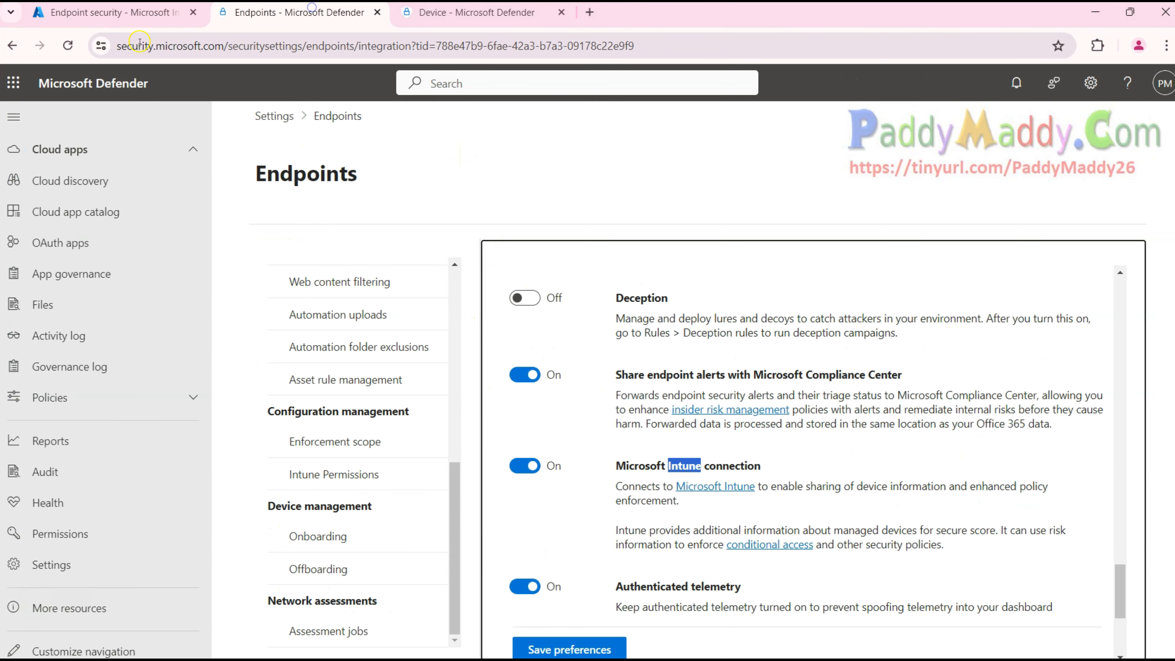
drag(226, 46, 116, 46)
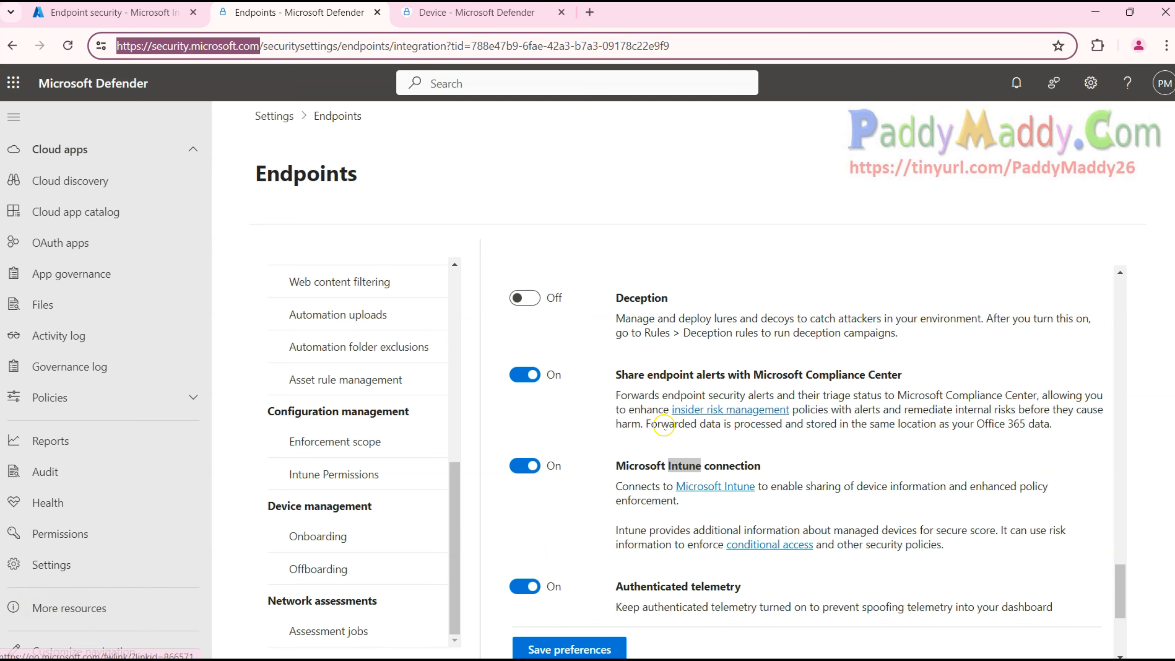
scroll(407, 380, up, 10)
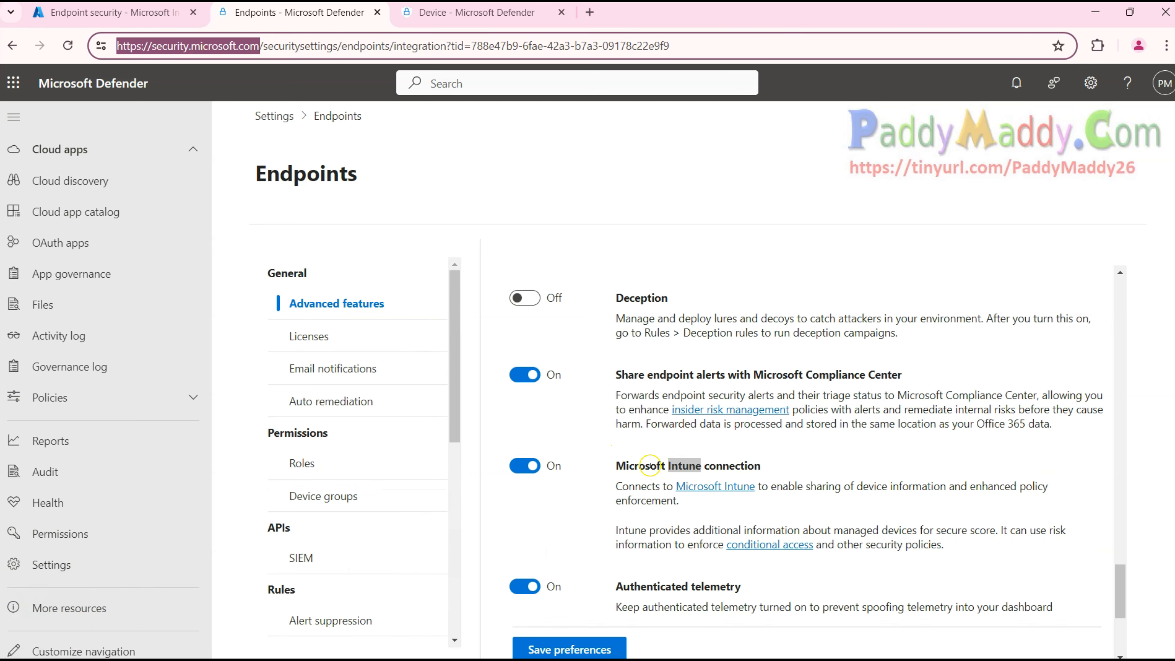
drag(615, 466, 754, 466)
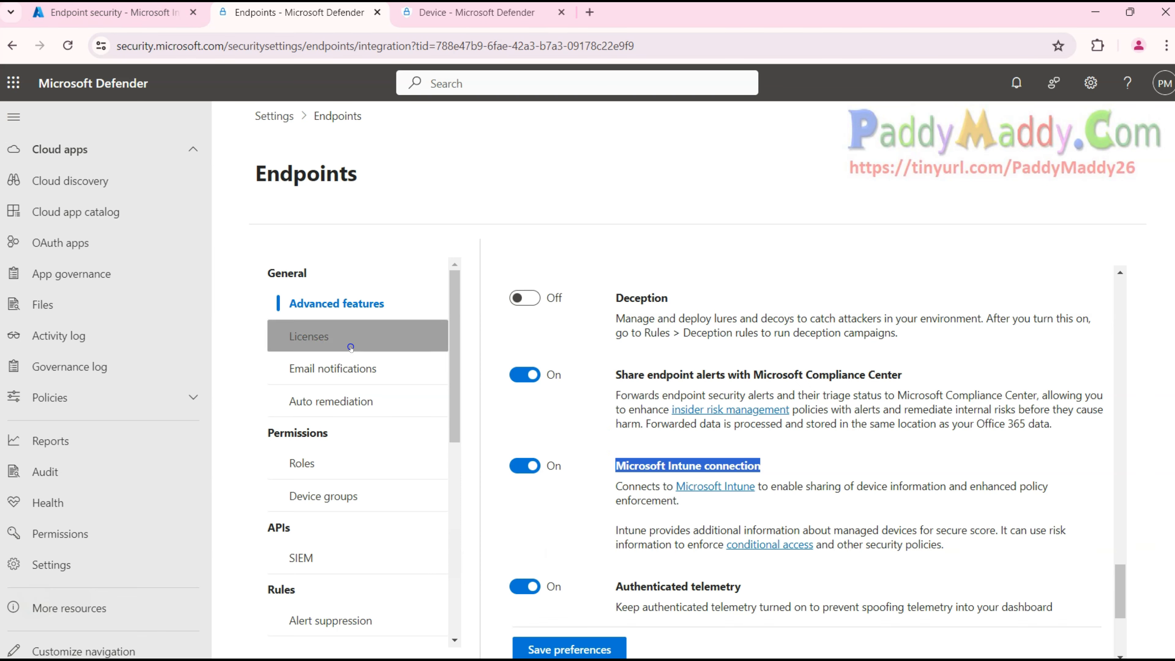
Step: Check the endpoint subscription state under Licenses, and return to the advanced features to find the Microsoft Intune connection
click(347, 337)
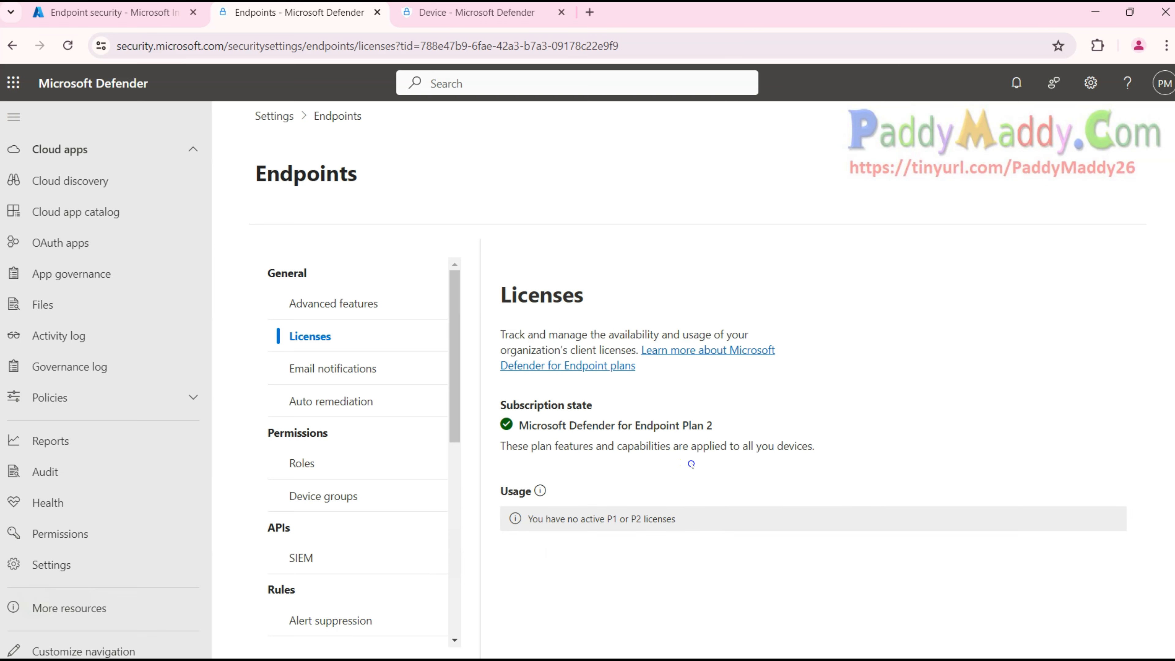
drag(532, 446, 744, 436)
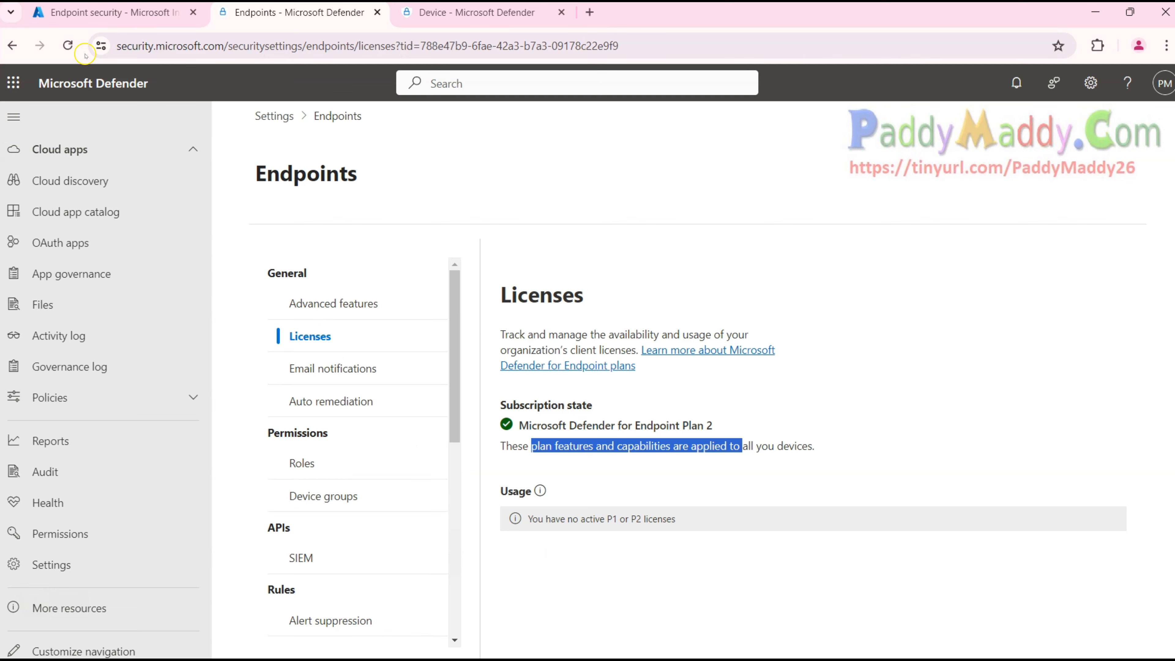
click(12, 45)
key(ctrl+f)
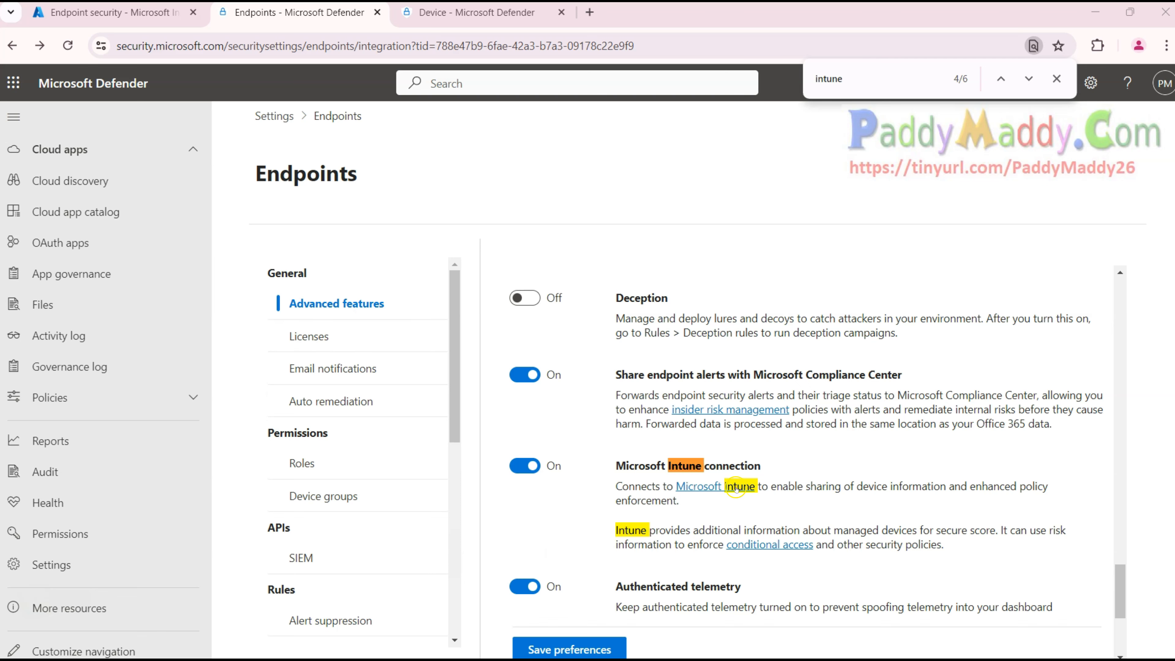
drag(616, 465, 761, 465)
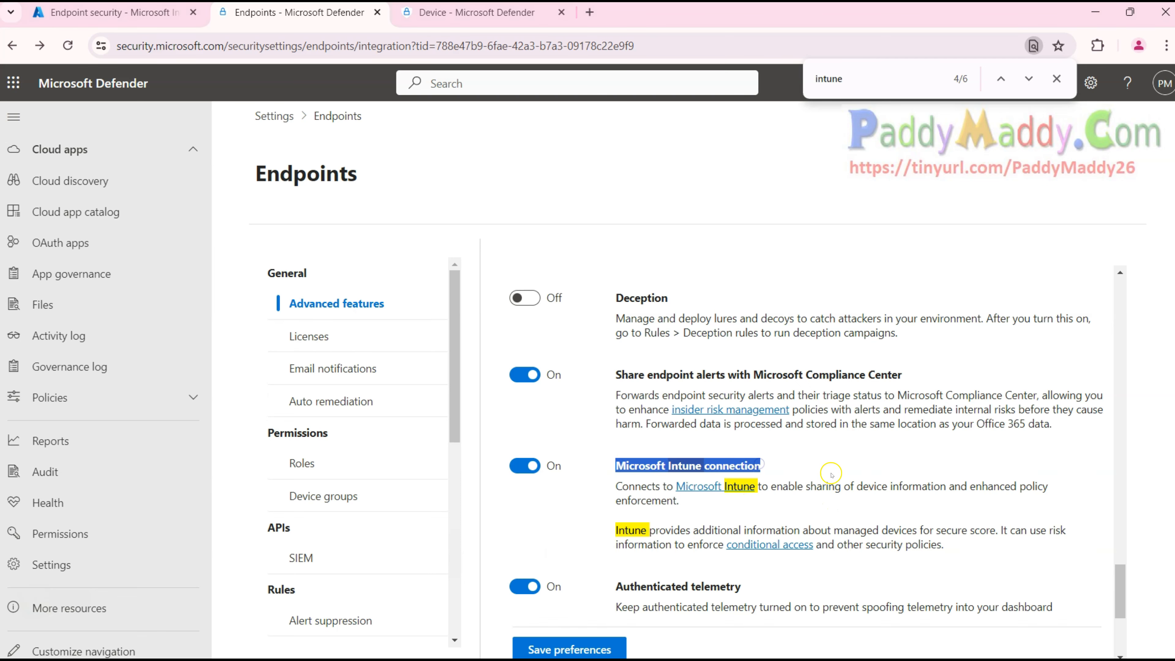
Step: Switch back to the Intune admin center and open the Microsoft Defender for Endpoint setup under Endpoint security
click(115, 12)
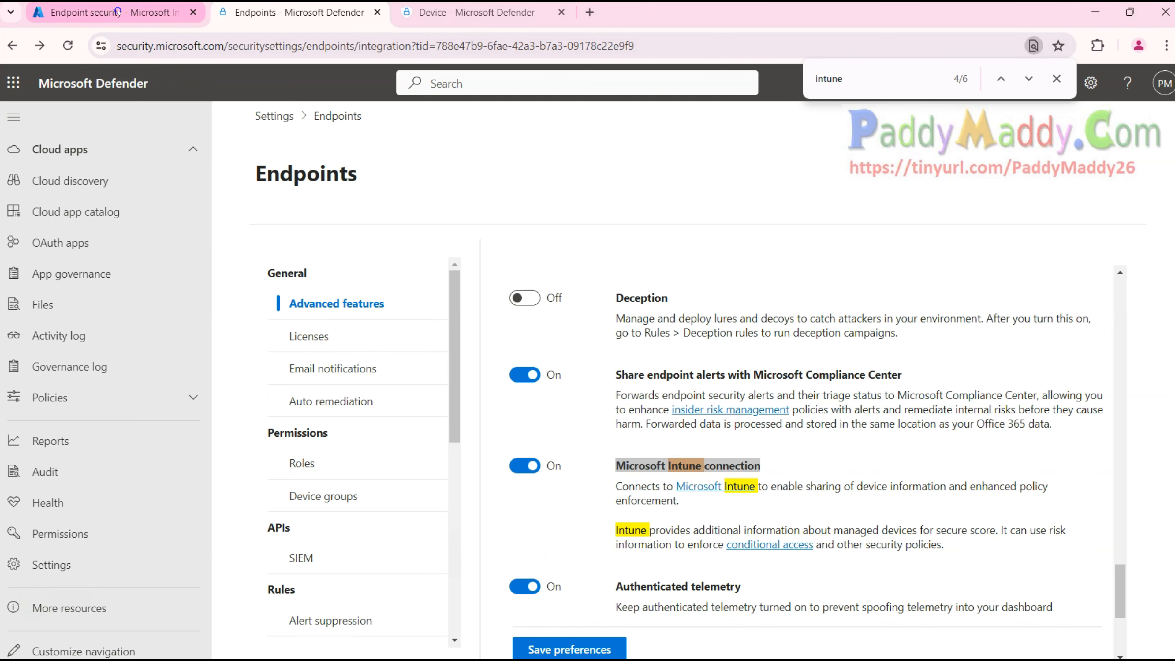
click(70, 304)
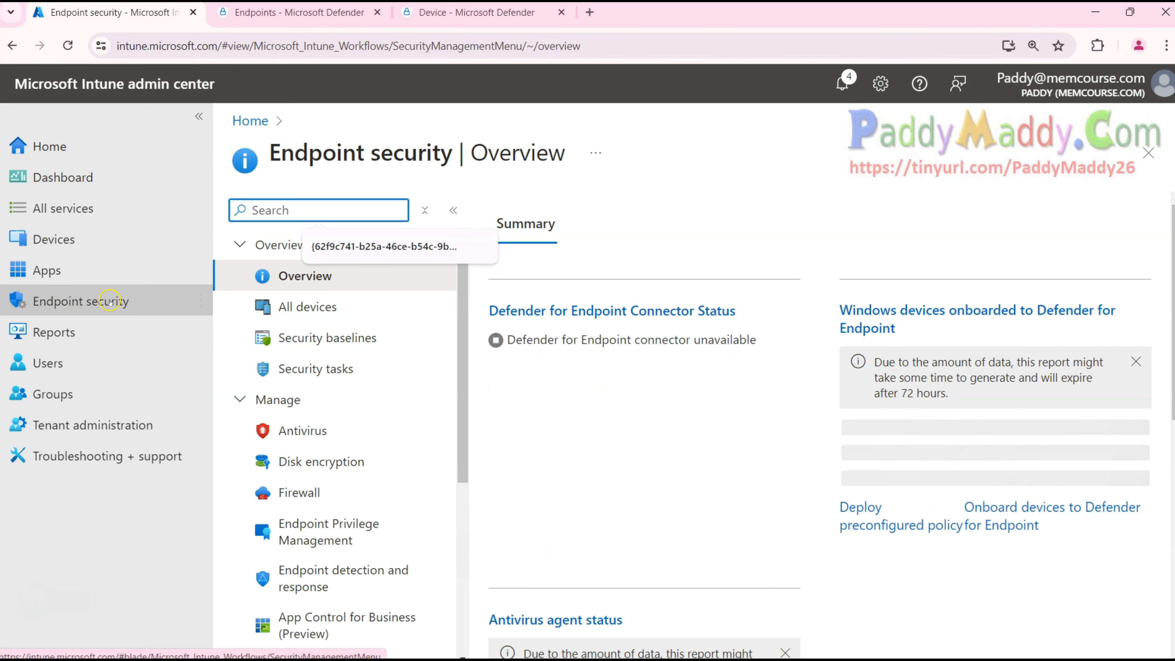
click(90, 307)
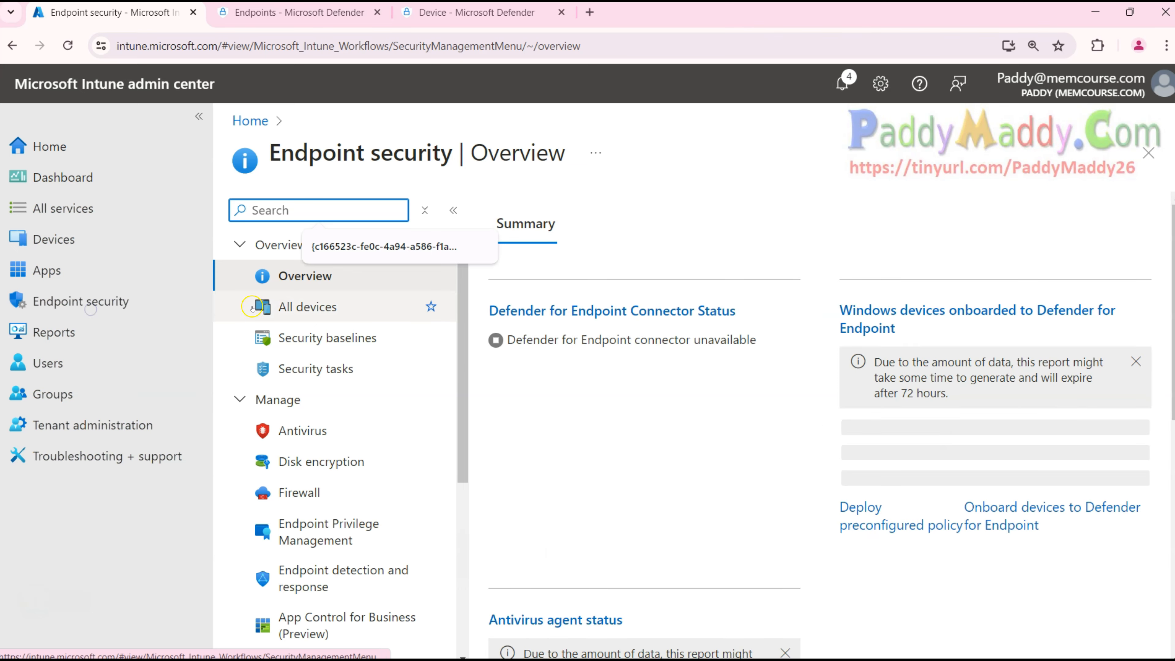
scroll(357, 584, down, 3)
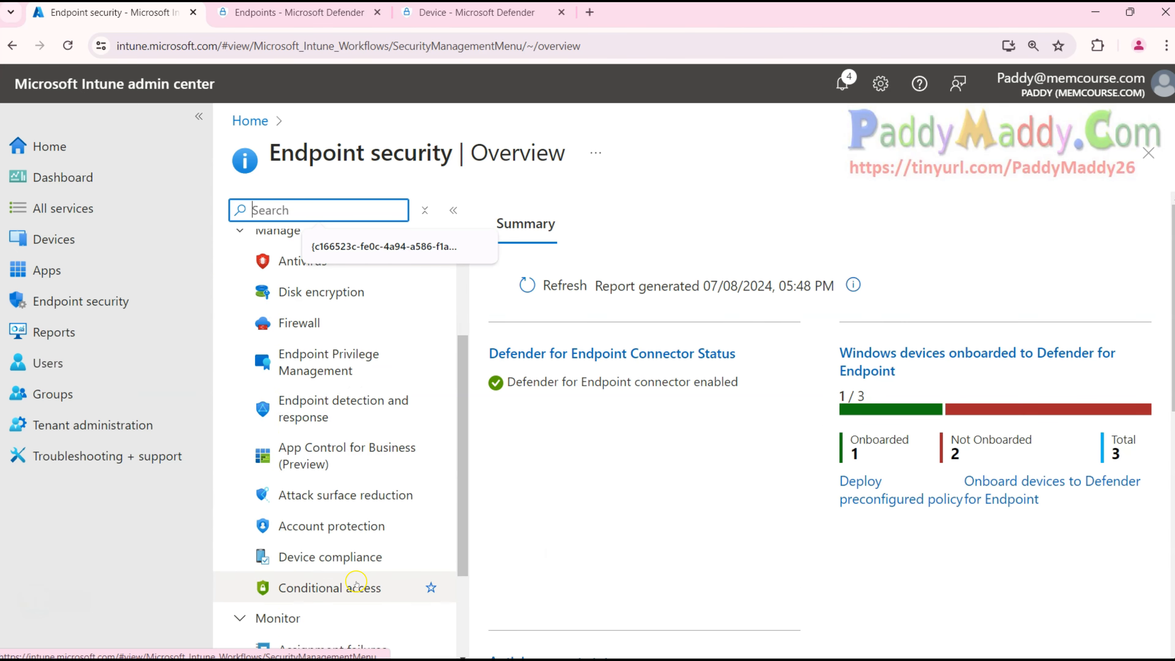
scroll(356, 585, down, 3)
click(304, 583)
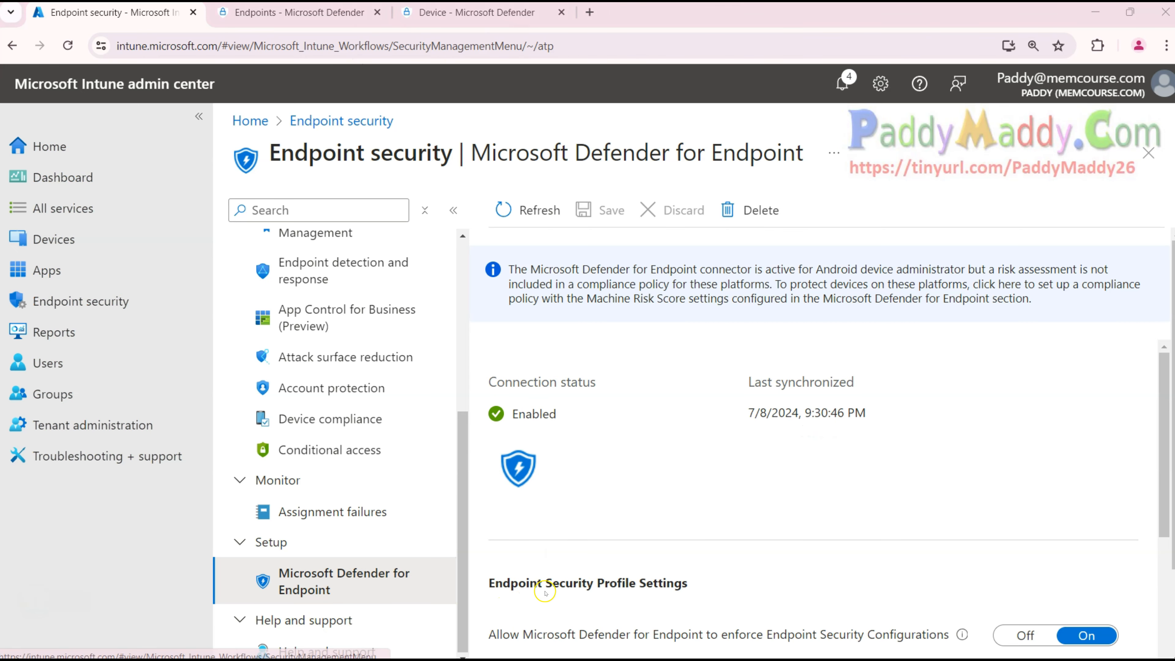
Step: Examine the Defender for Endpoint connector's connection status and last synchronized time
scroll(847, 467, down, 5)
scroll(1059, 447, up, 3)
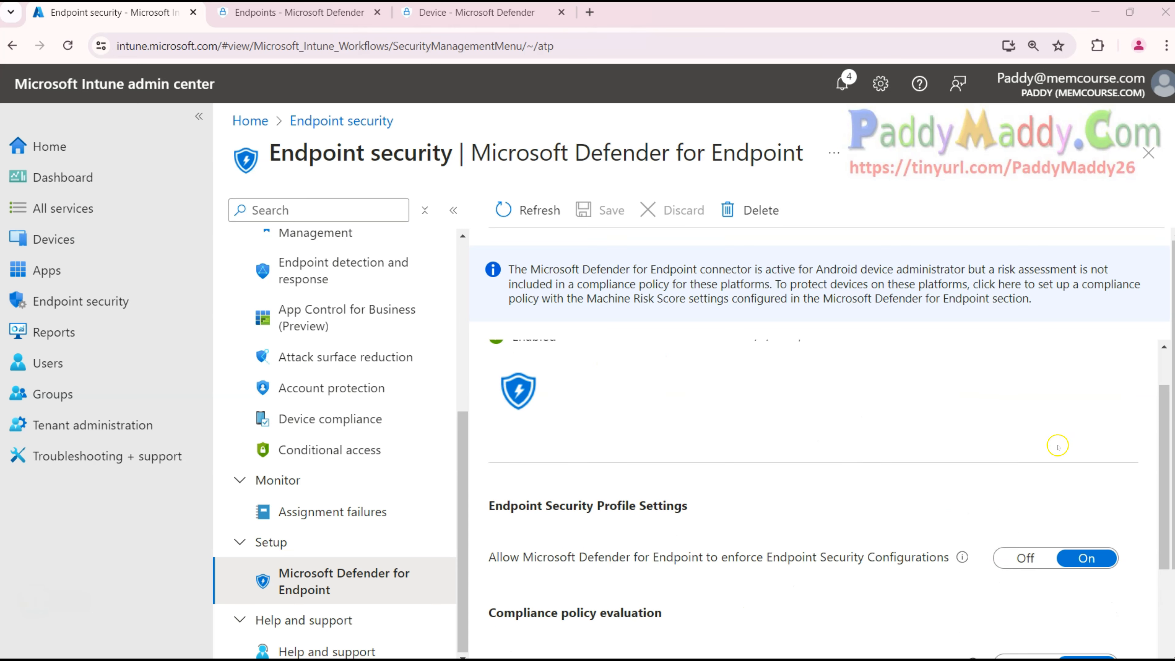
scroll(716, 444, up, 2)
drag(747, 383, 881, 383)
click(828, 494)
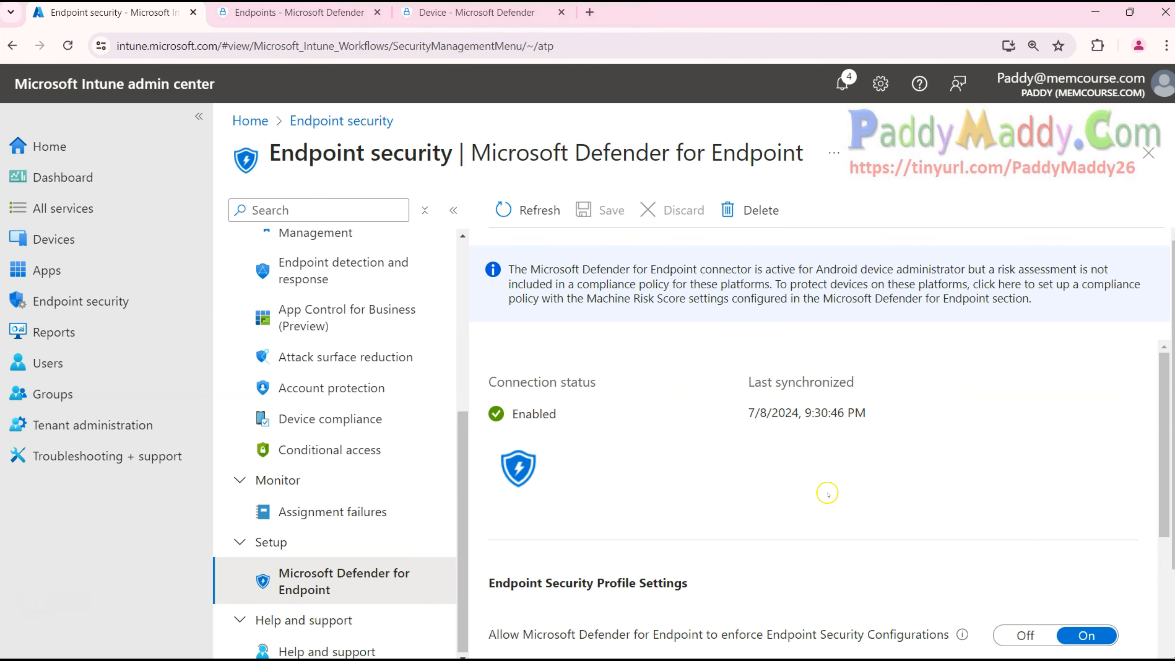
drag(598, 412, 527, 413)
drag(873, 381, 730, 381)
click(846, 494)
Step: Examine the connector's compliance, app protection and shared settings, and read the information banner about Android risk assessment
scroll(847, 493, down, 5)
scroll(995, 463, up, 1)
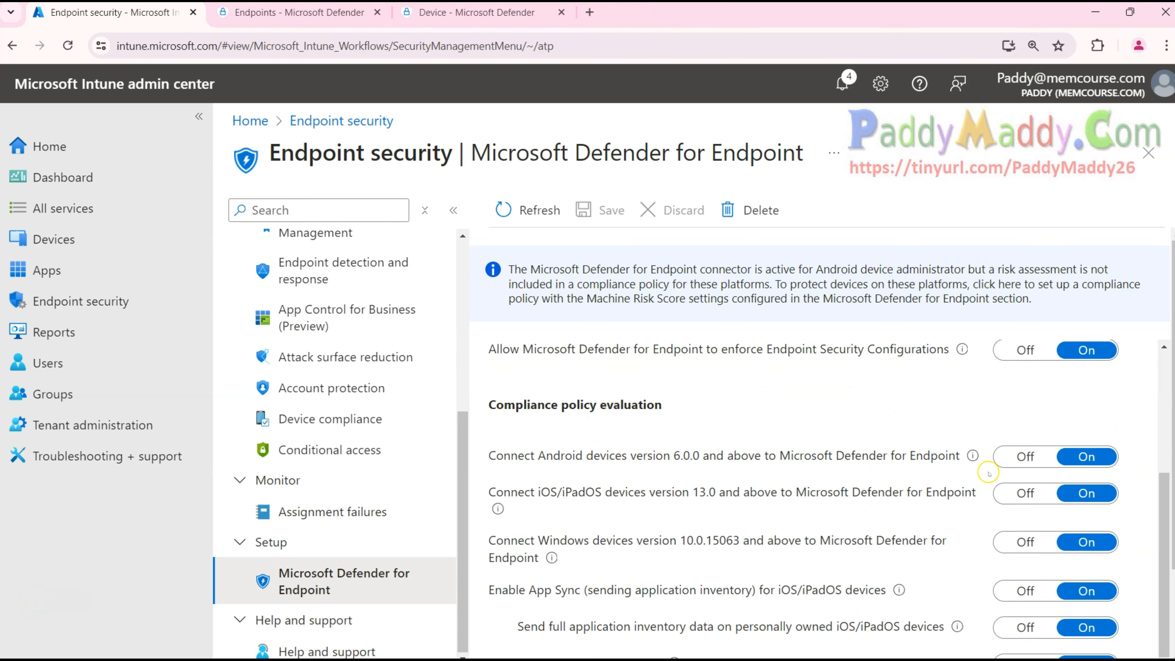
scroll(989, 474, up, 2)
drag(522, 480, 890, 478)
scroll(995, 497, down, 3)
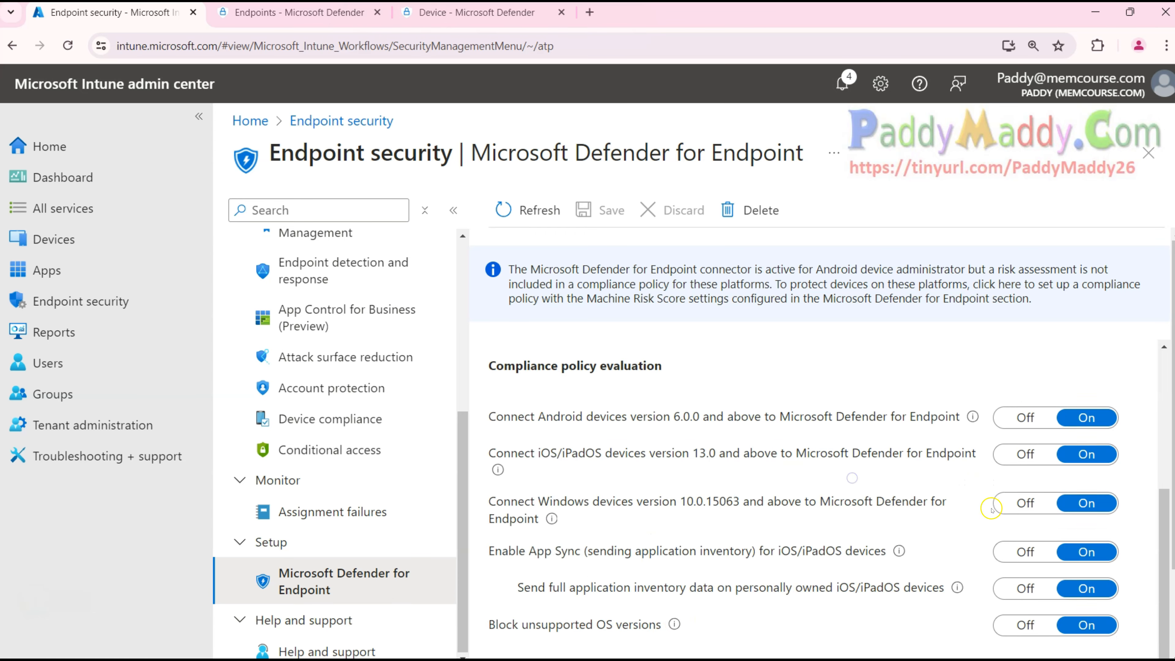
scroll(991, 510, down, 5)
scroll(761, 502, up, 4)
scroll(771, 505, down, 5)
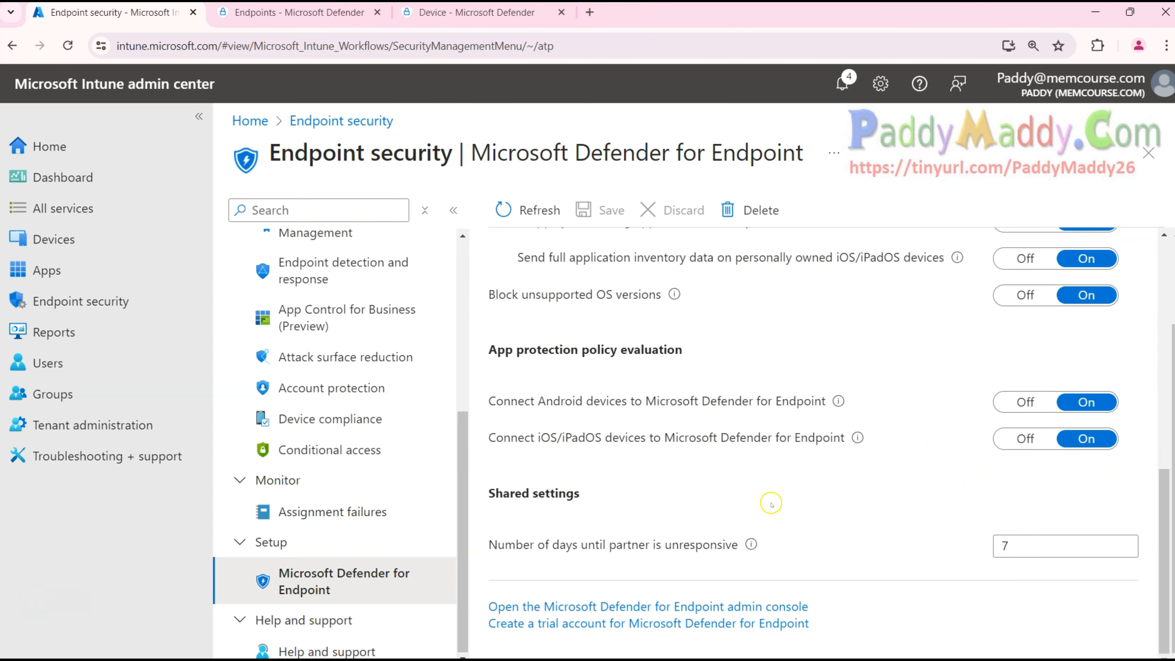
scroll(787, 512, up, 7)
drag(555, 272, 1047, 306)
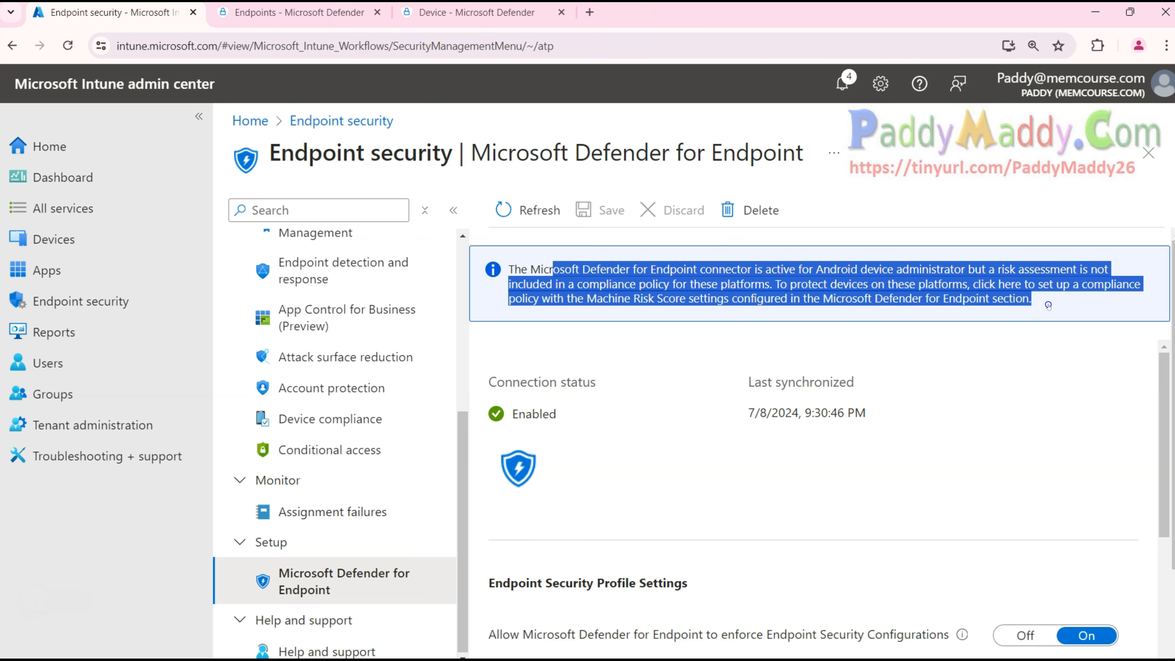
click(1049, 305)
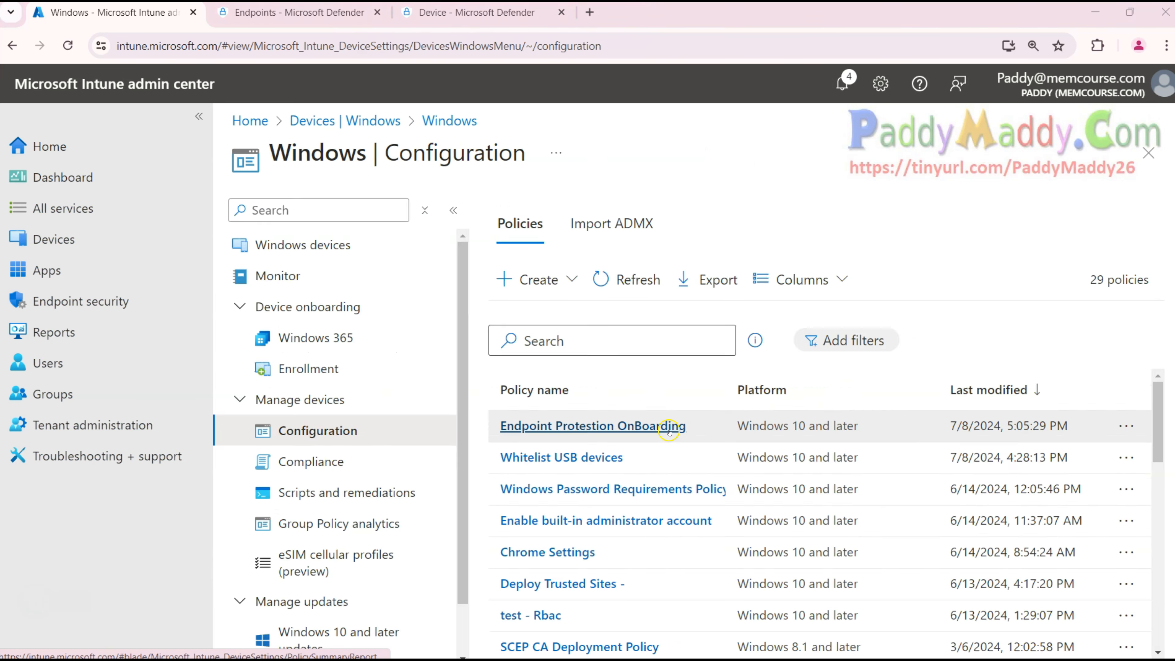
Step: Open the Endpoint Protestion OnBoarding policy and examine its Microsoft Defender for Endpoint settings and check-in status
click(666, 423)
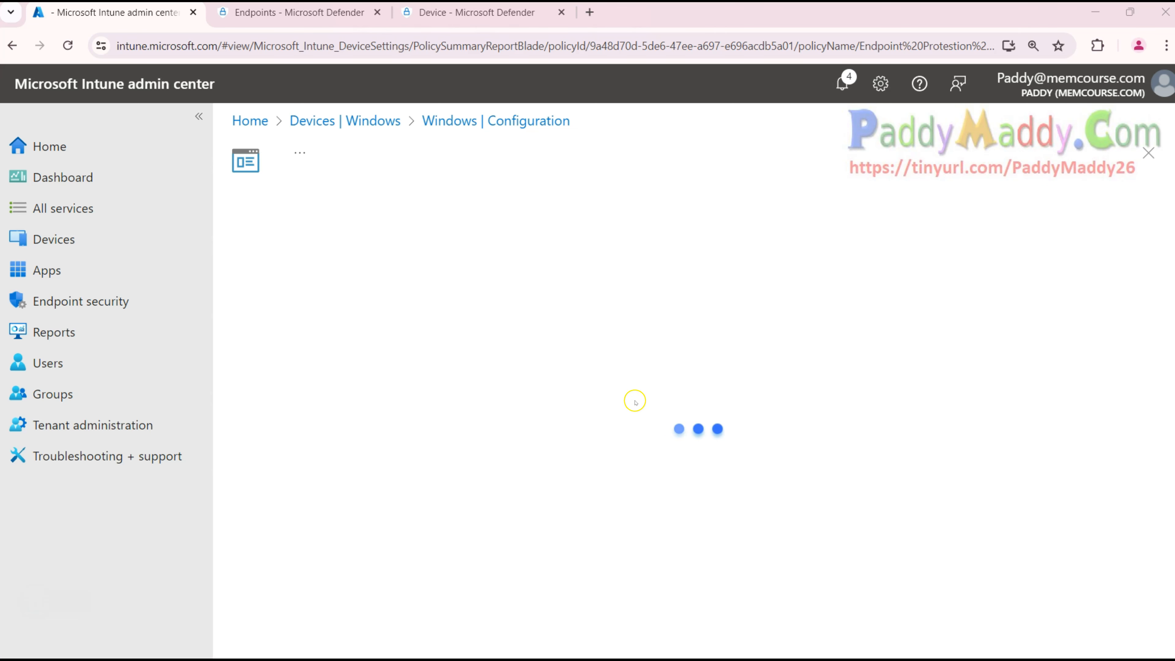
scroll(689, 468, down, 3)
scroll(689, 468, down, 10)
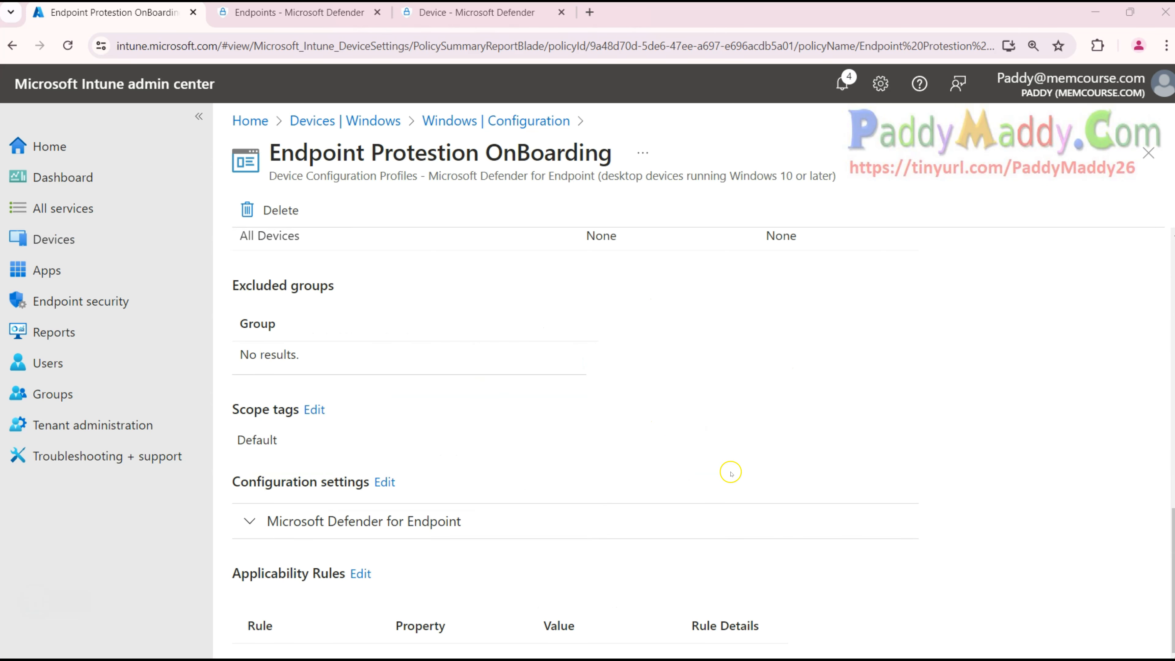
click(260, 507)
scroll(446, 472, down, 2)
drag(266, 451, 564, 521)
scroll(732, 468, up, 12)
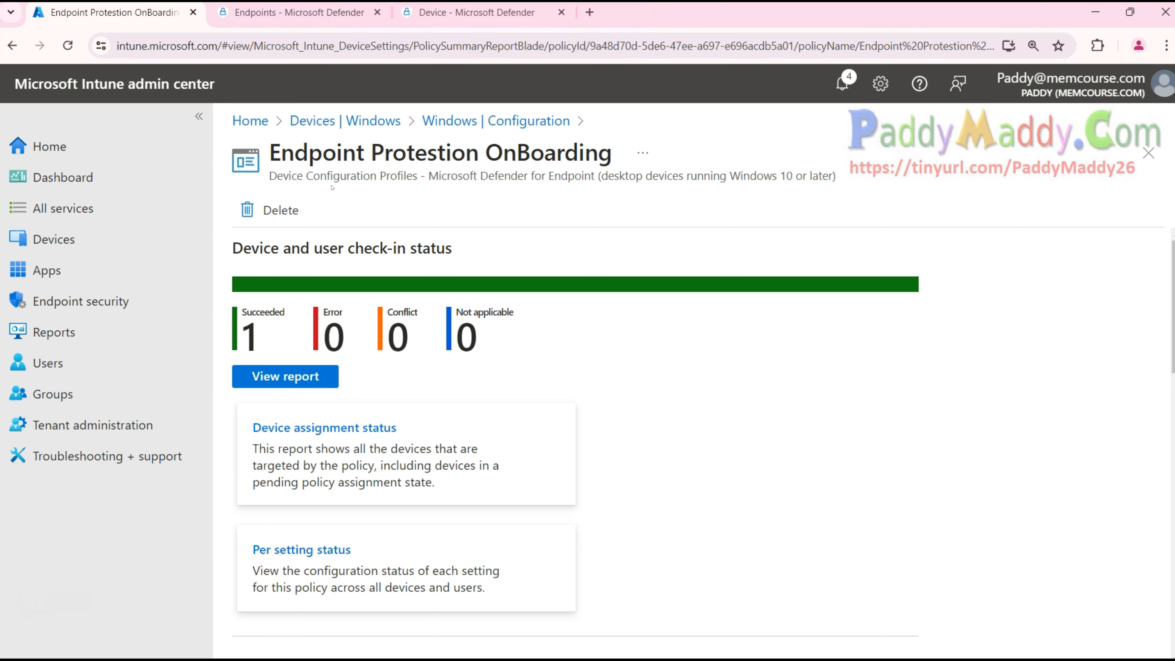
scroll(782, 416, down, 10)
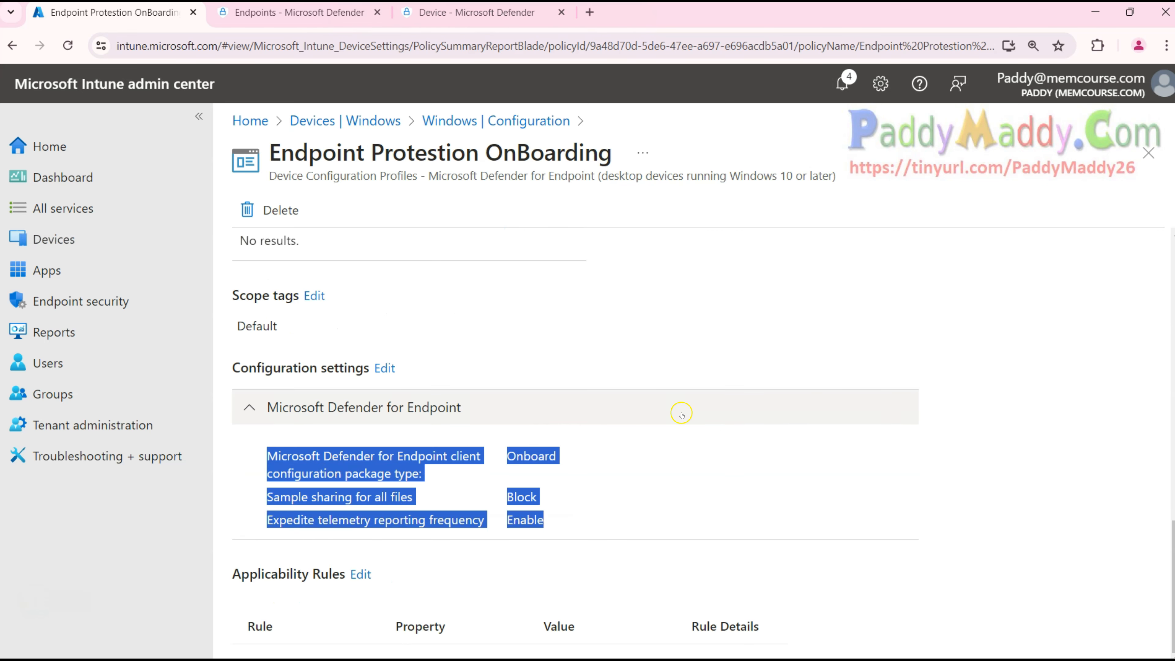
scroll(577, 328, up, 10)
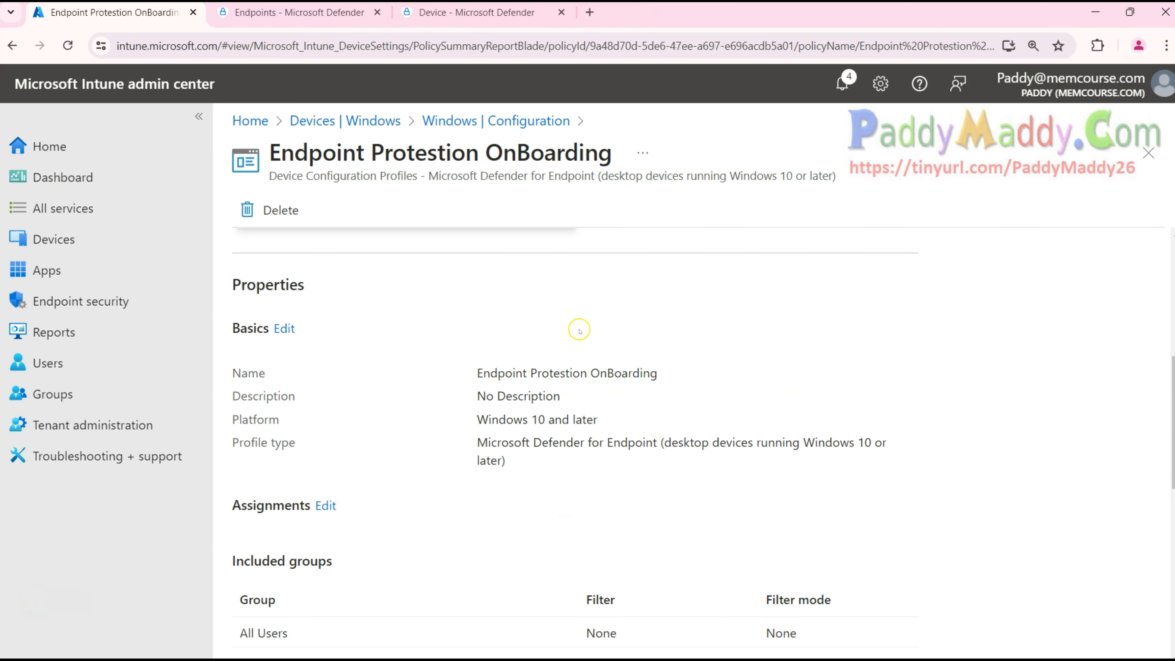
Step: Open the reusable settings of the Attack surface reduction policies under Endpoint security
click(87, 299)
scroll(366, 490, down, 5)
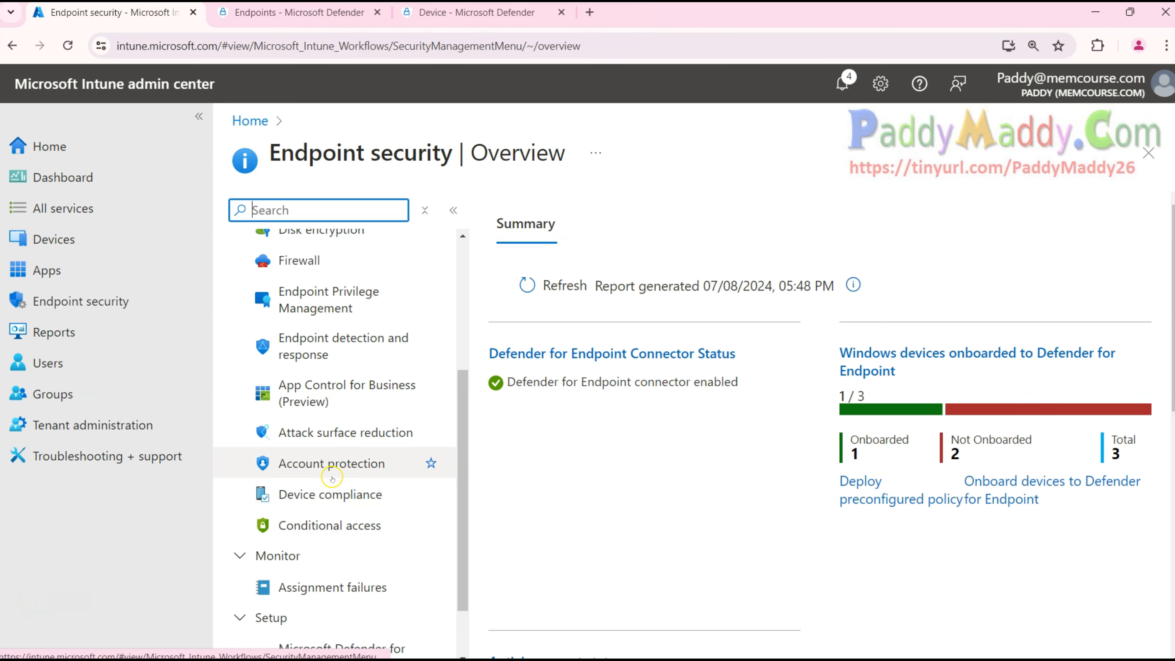
click(295, 432)
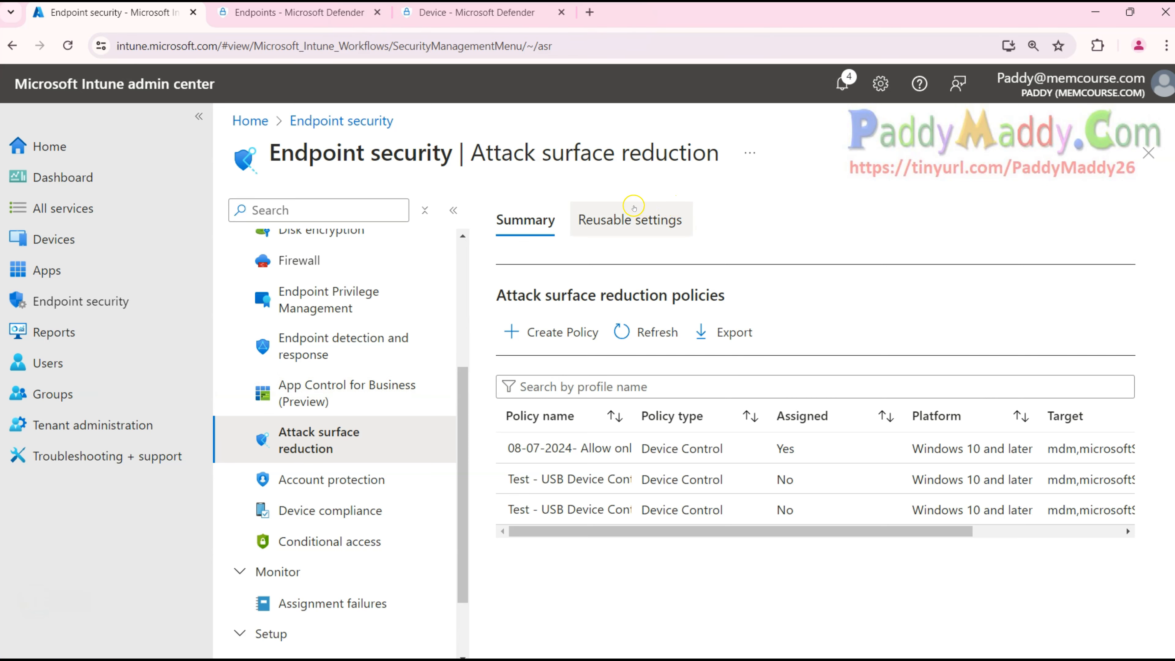
click(634, 208)
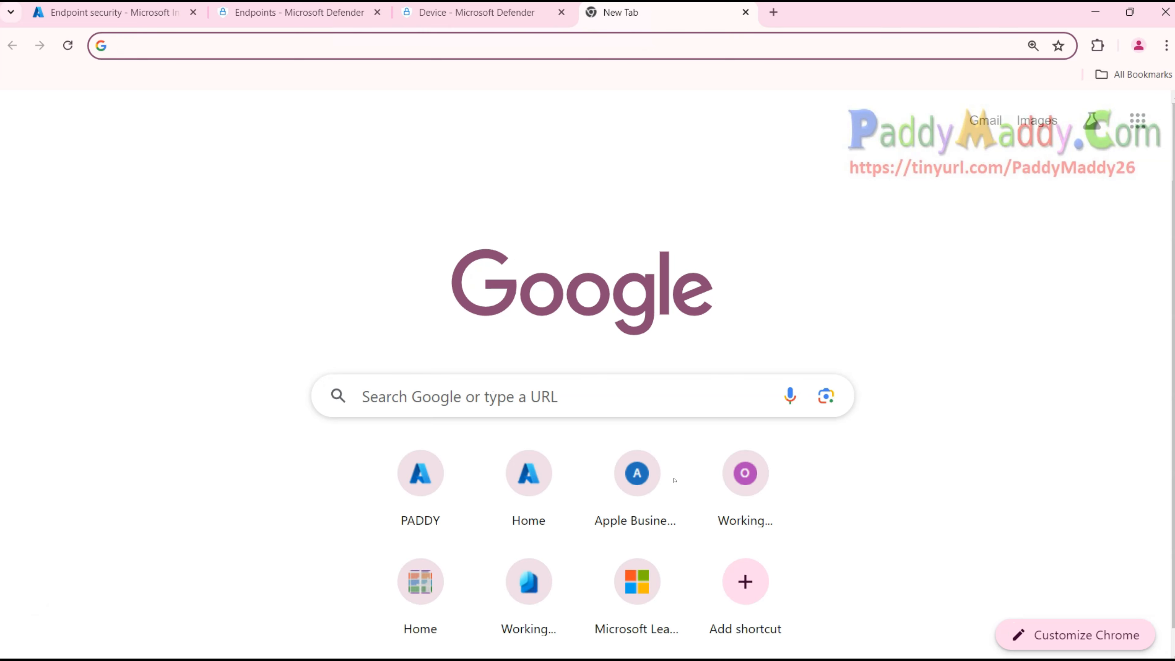
Step: Search Google for hwinfo64 in a new browser tab, look at the results and close the tab
text(hwinfo)
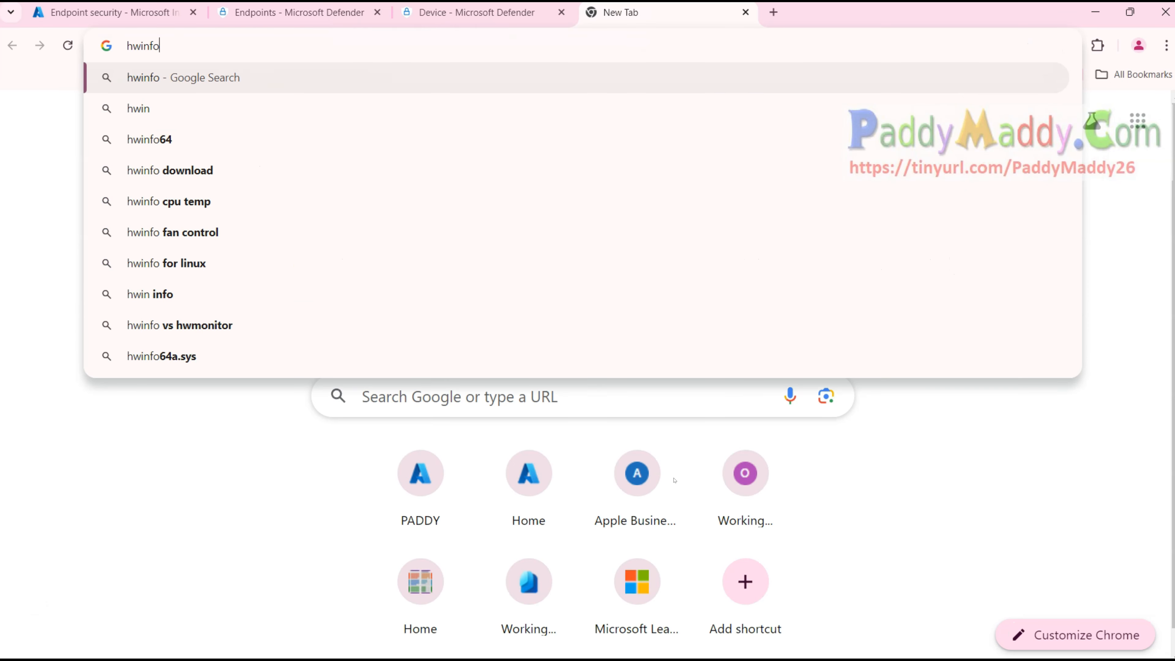
key(Down)
key(Return)
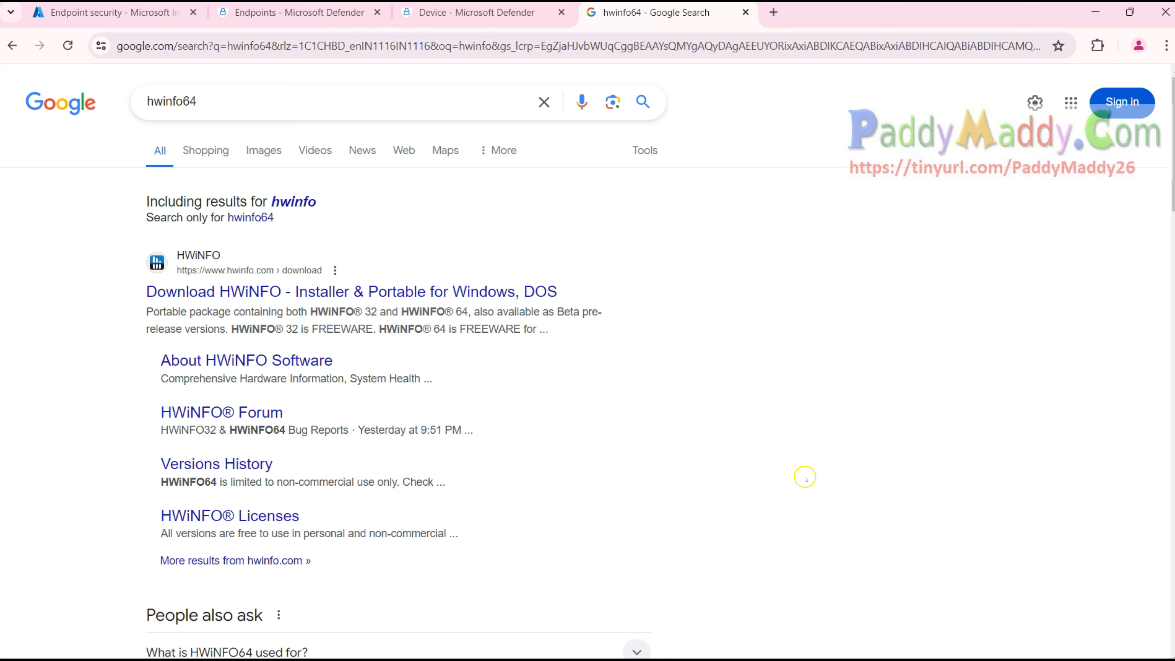
key(ctrl+w)
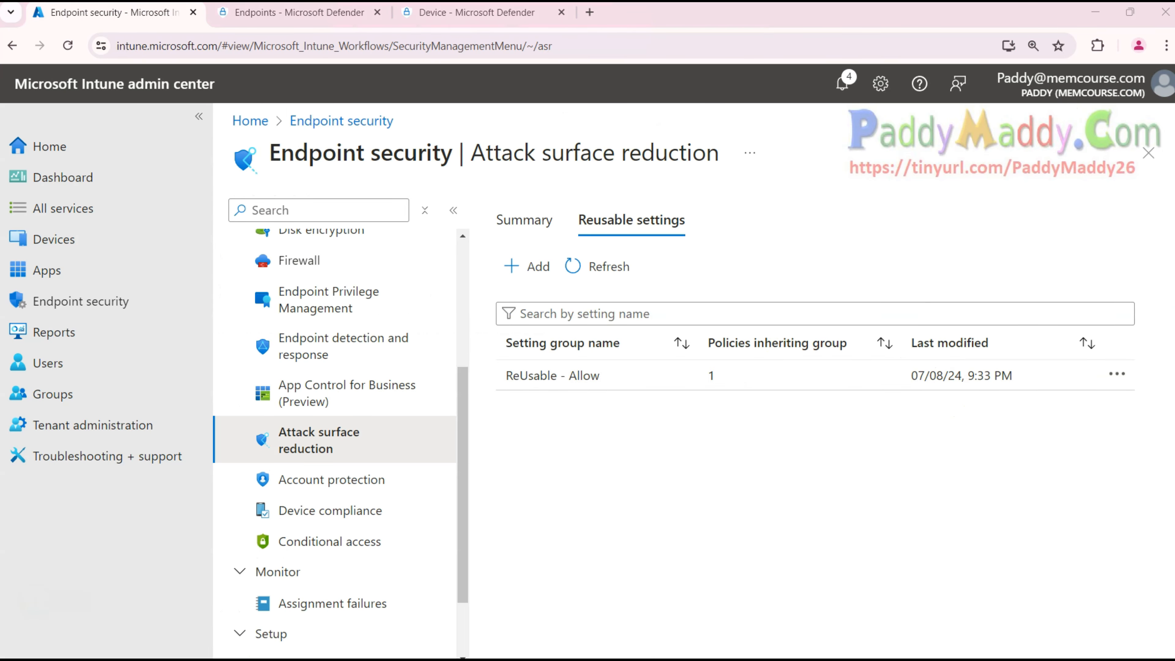
Step: Locate the SanDisk Ultra USB Device in Device Manager and match it with the hardware properties of USB drive E: in File Explorer
key(alt+Tab)
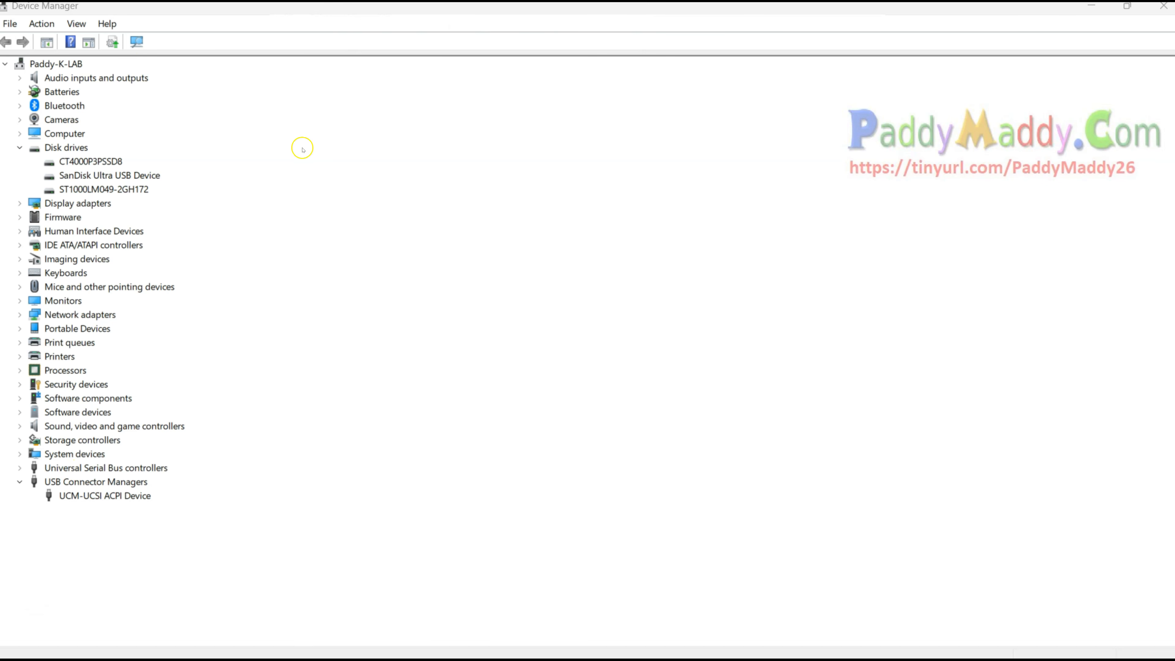
click(105, 177)
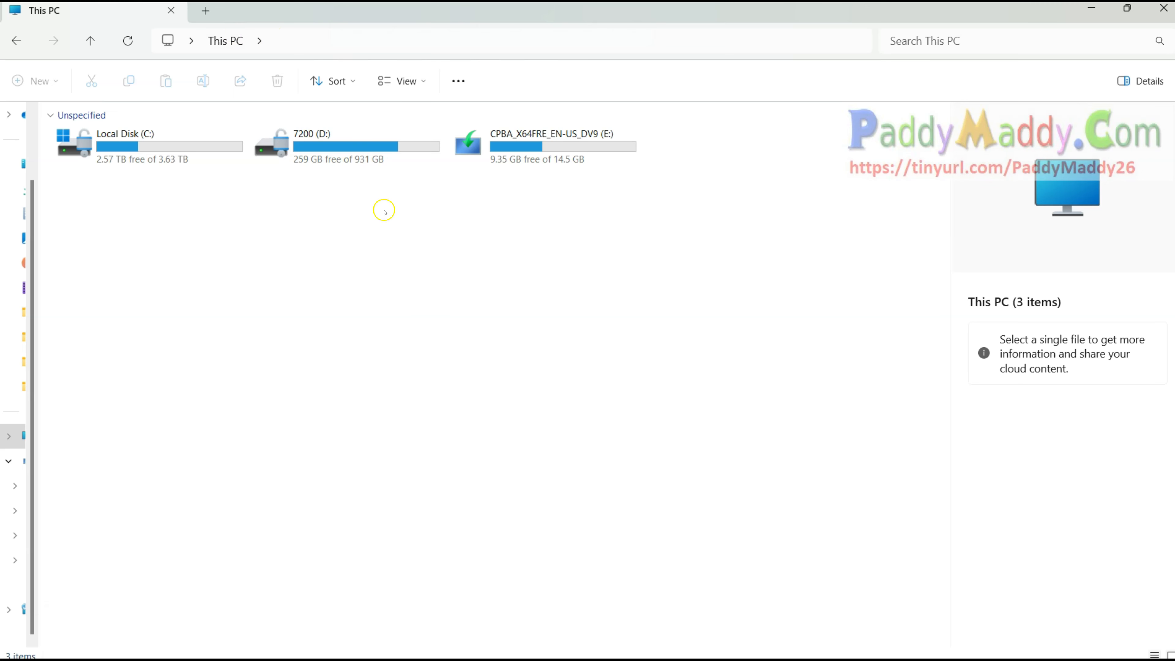
right_click(564, 148)
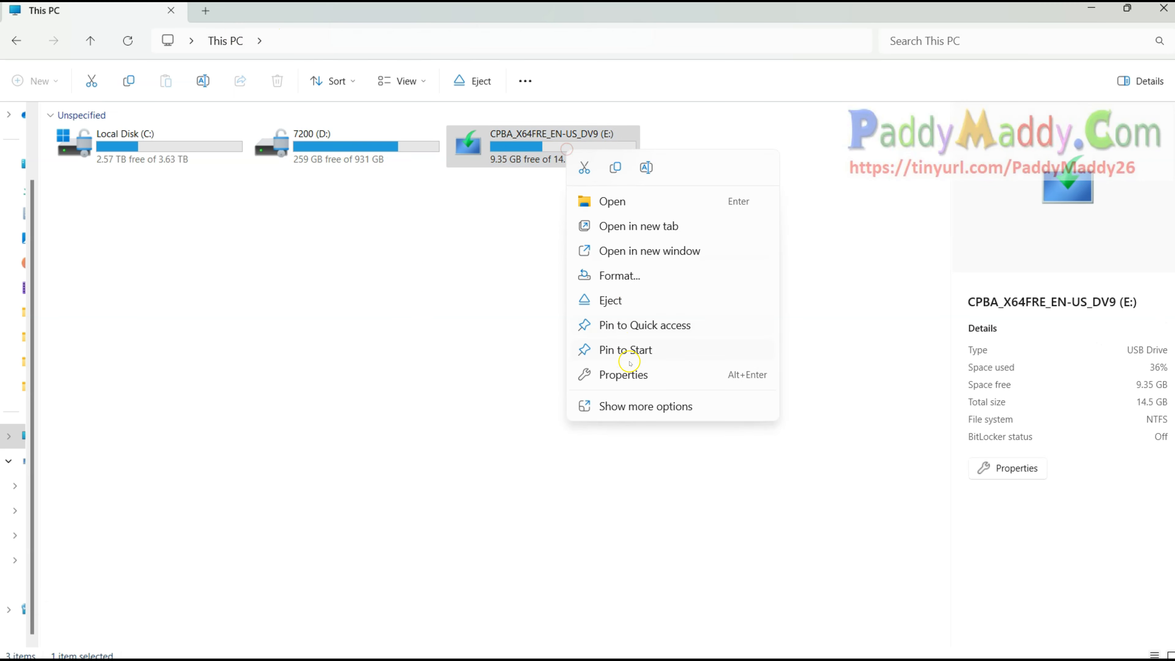
click(633, 383)
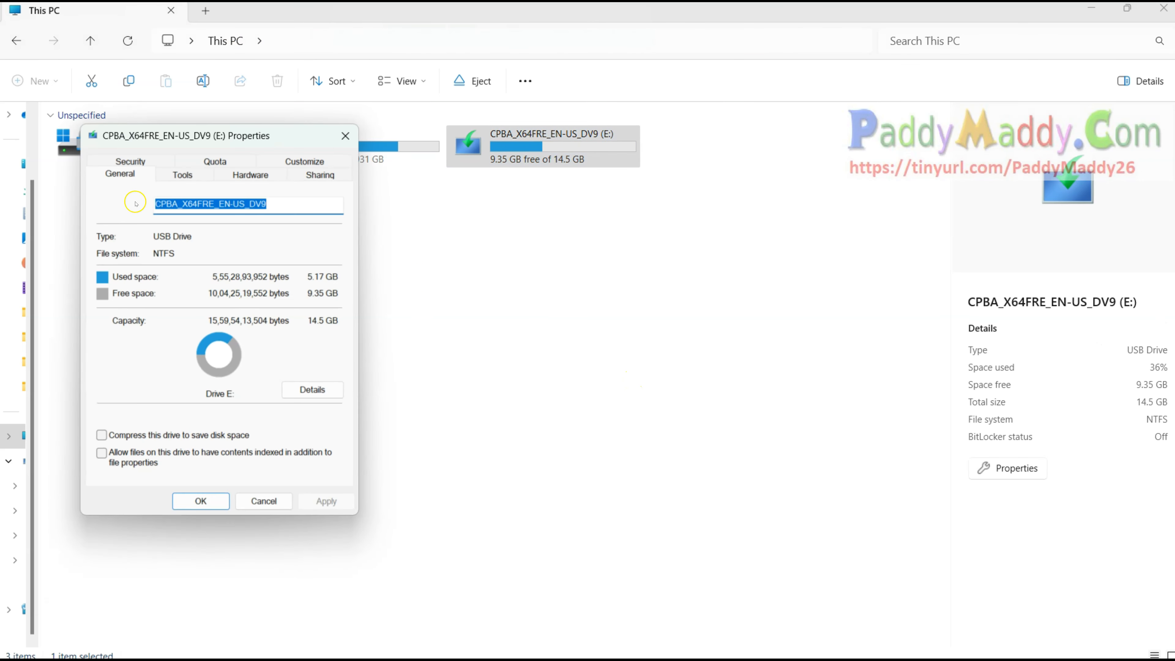
click(266, 177)
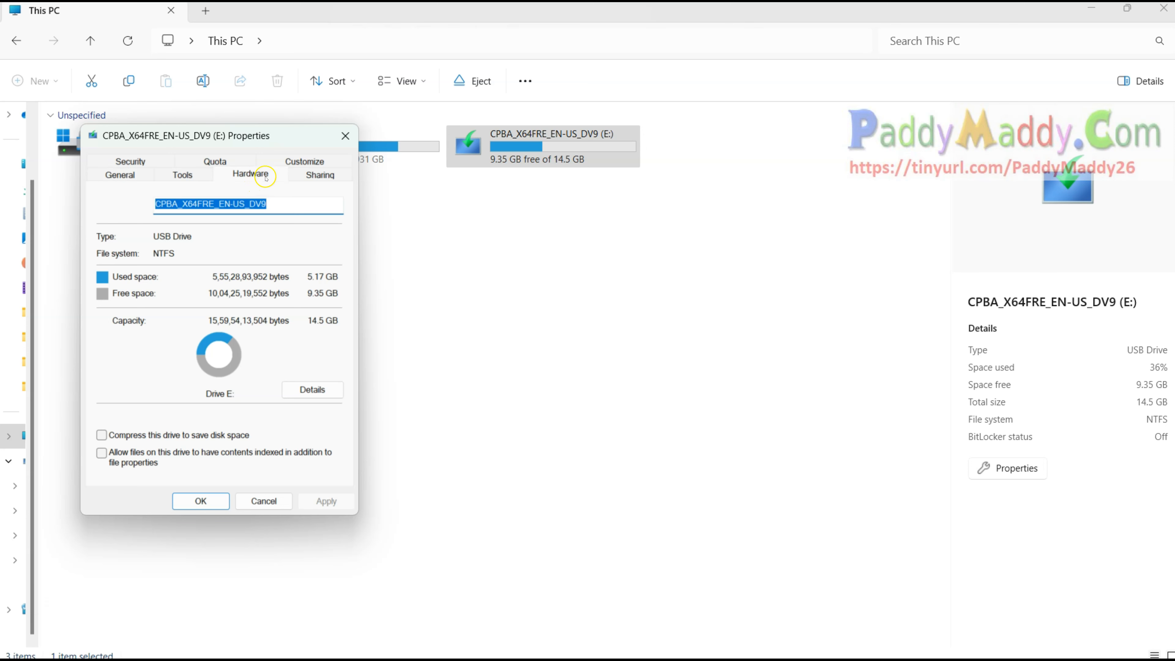
click(109, 241)
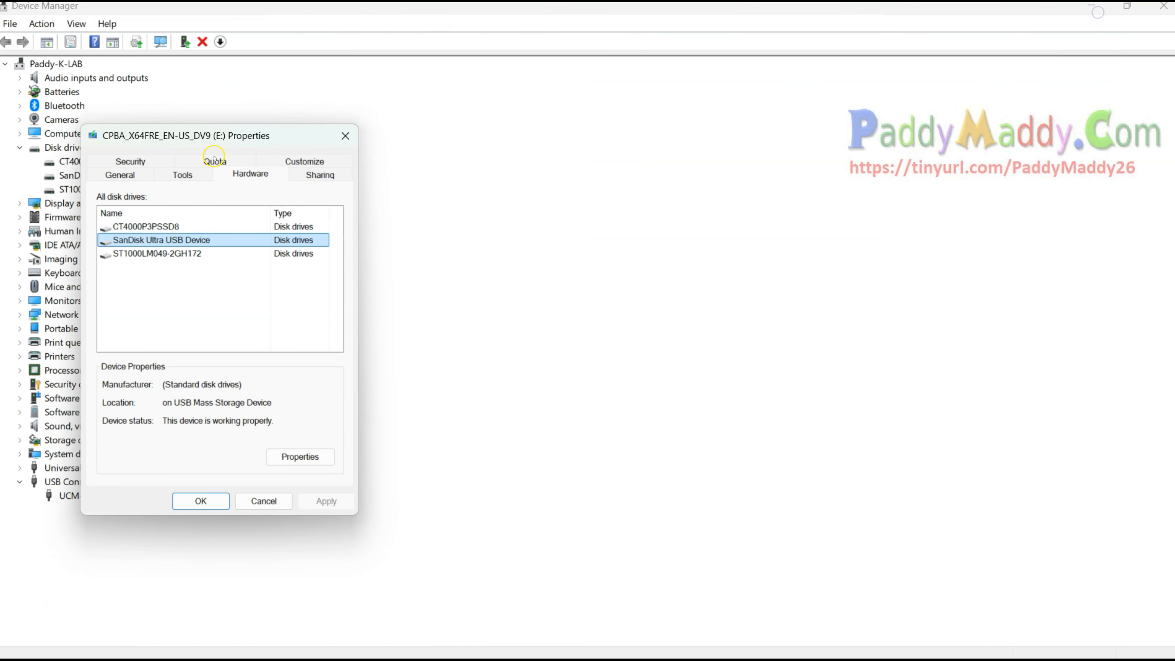
drag(242, 135, 769, 169)
Step: Open the SanDisk Ultra USB Device's properties in Device Manager and examine its Hardware Ids values
click(108, 175)
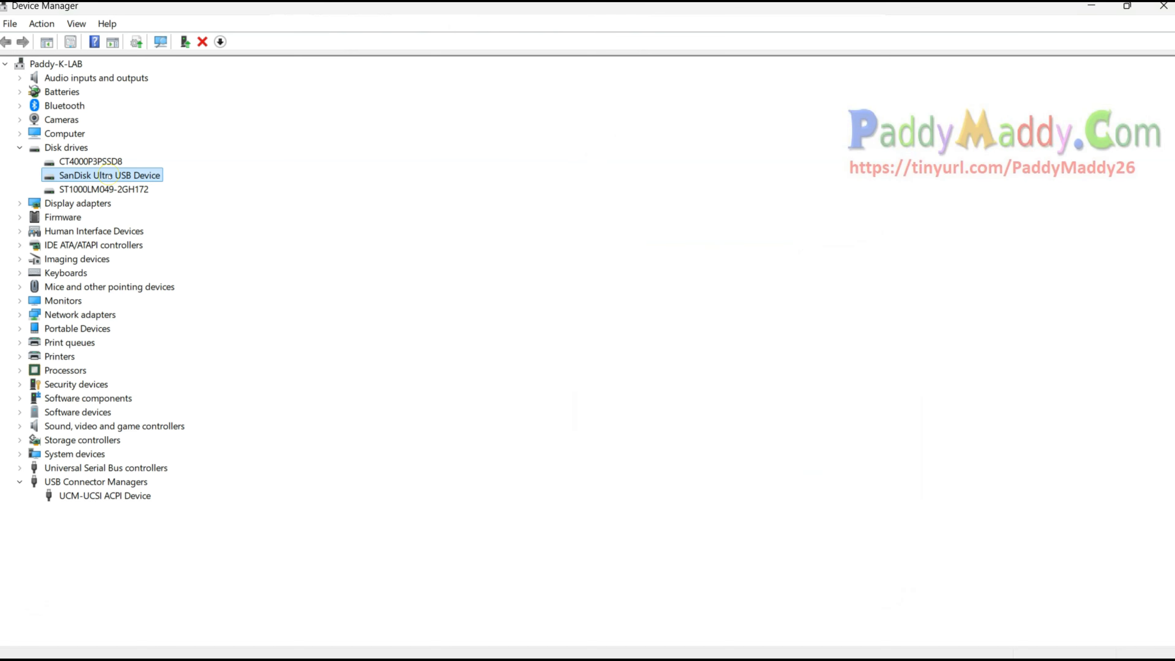
right_click(109, 176)
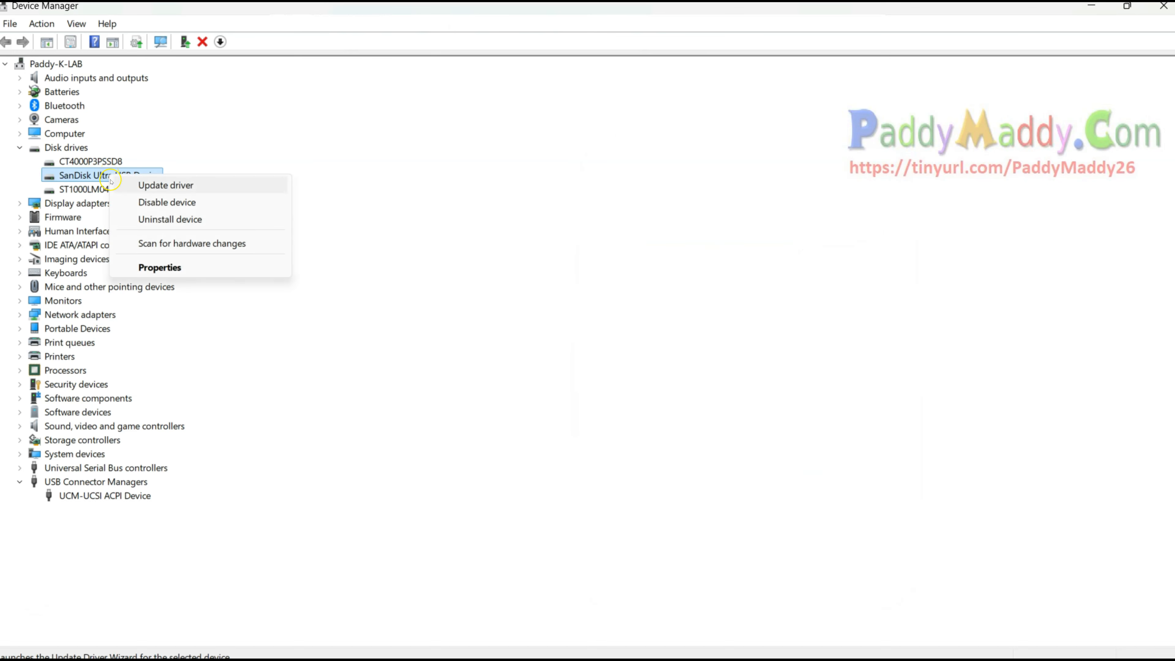
click(164, 267)
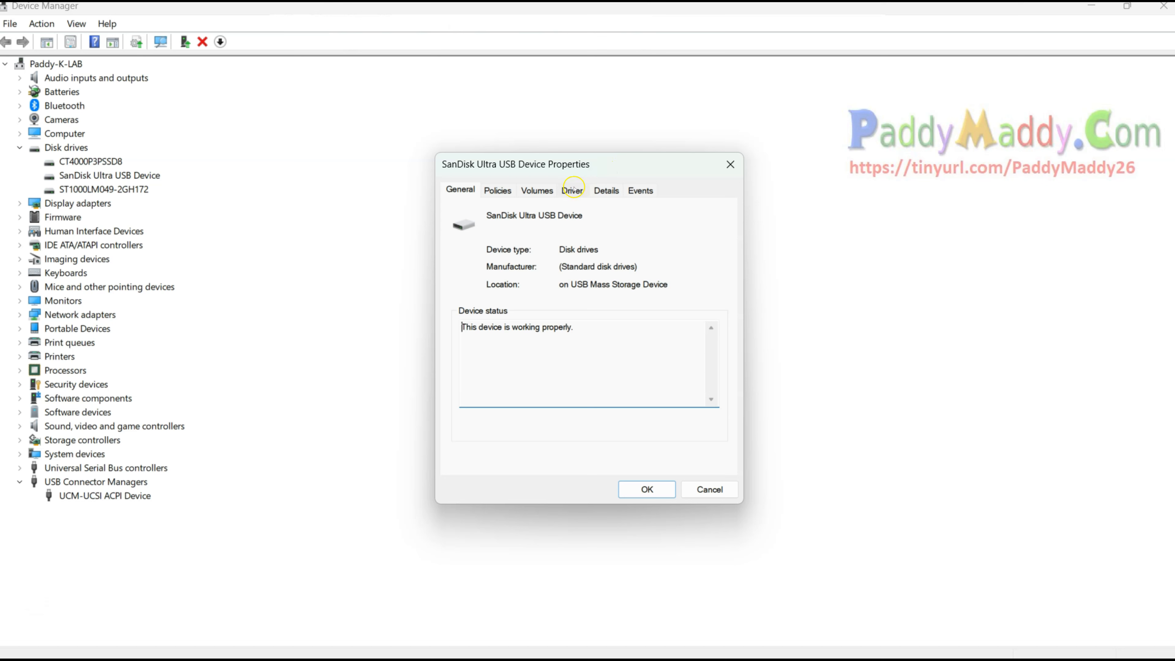
click(607, 191)
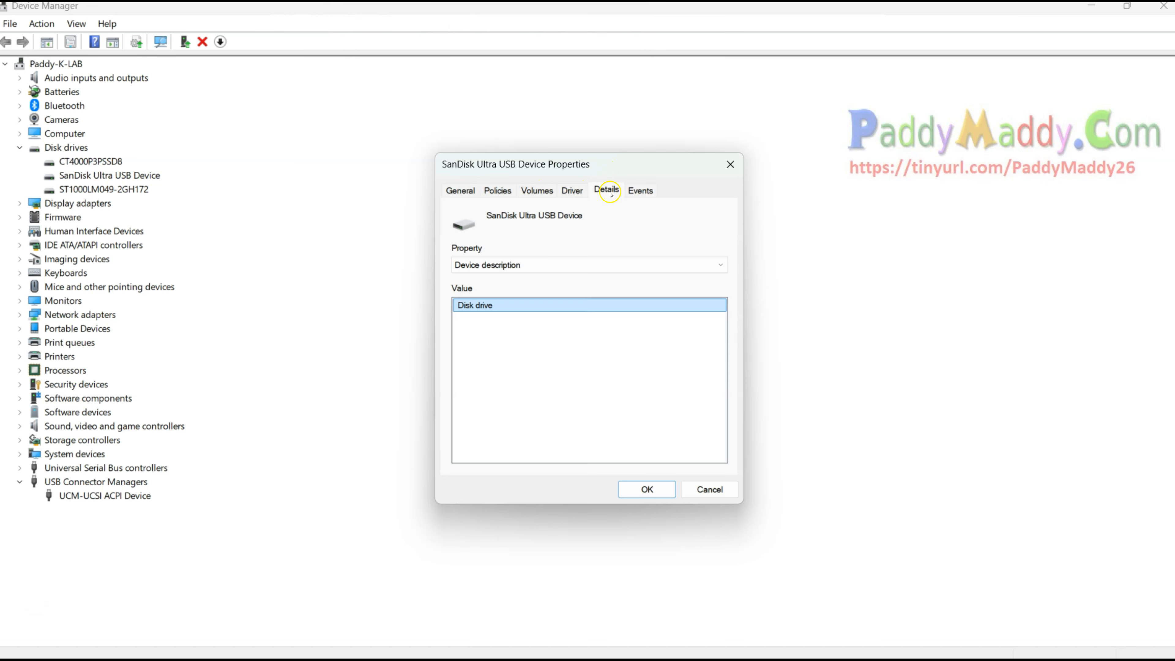
click(527, 265)
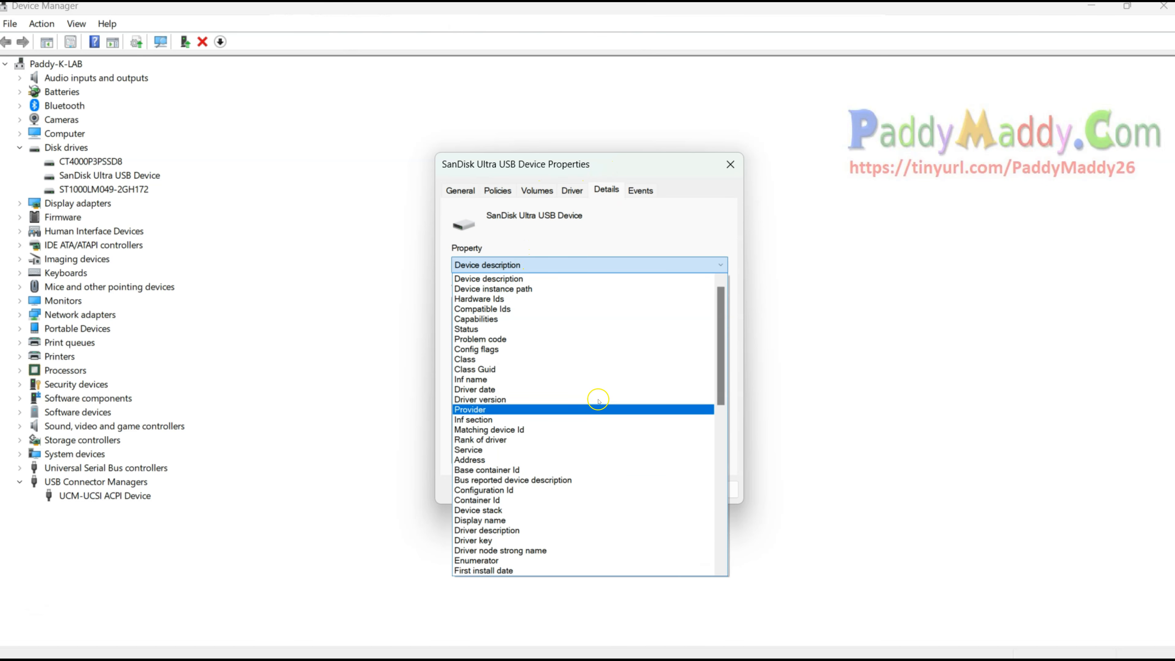
click(509, 299)
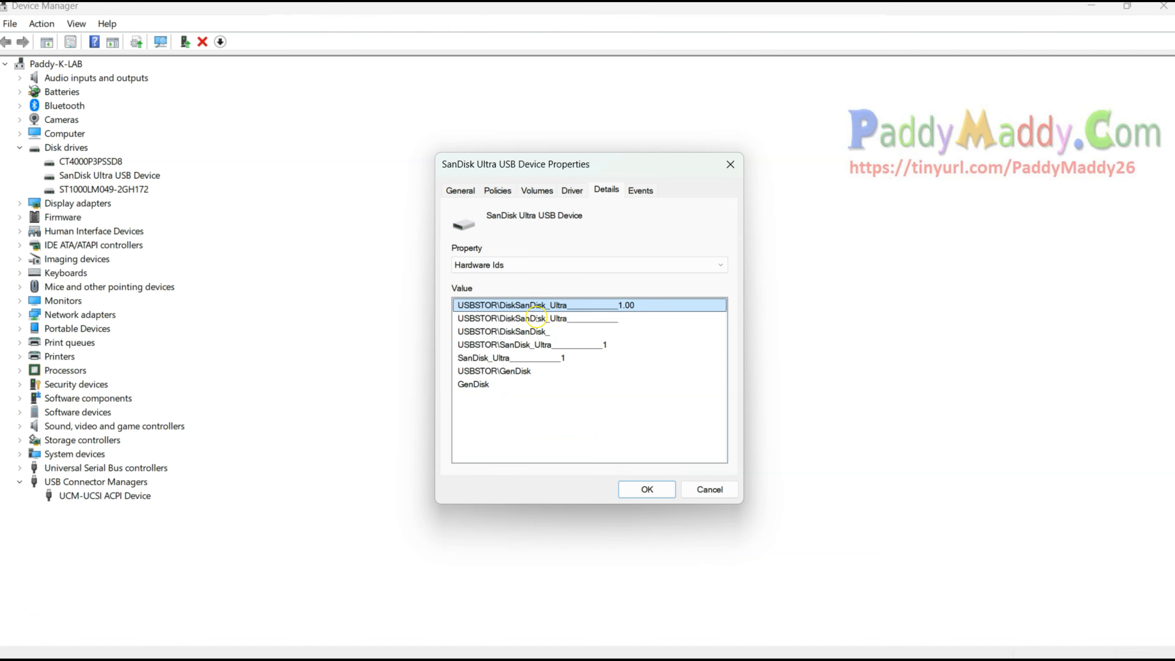
click(491, 307)
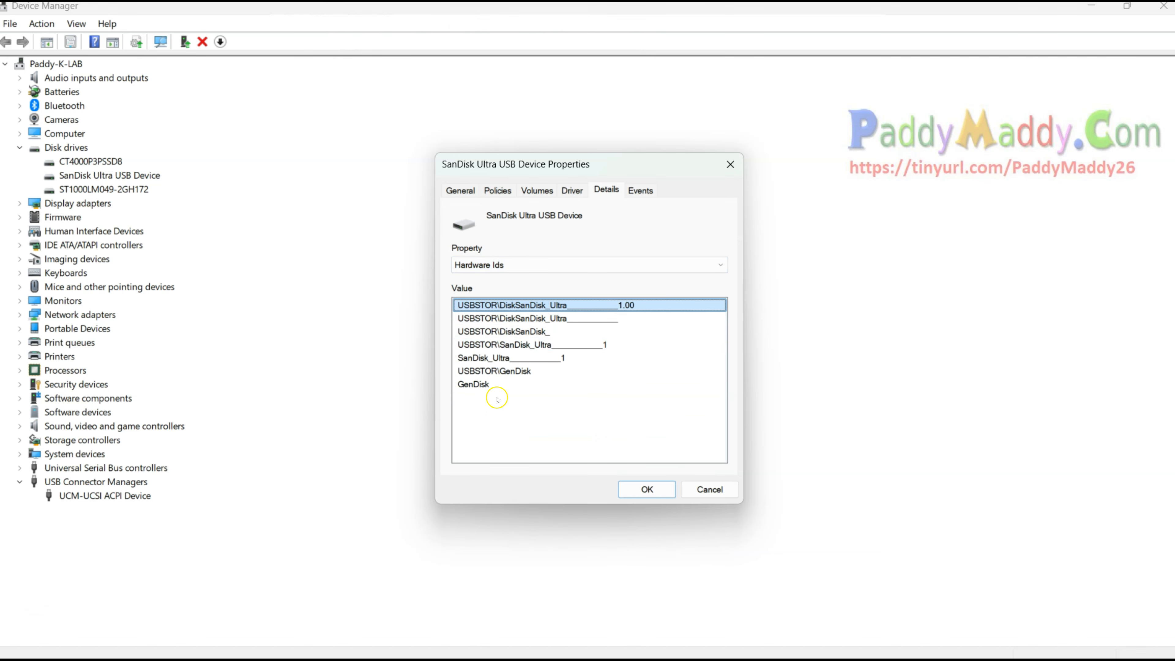
shift+click(495, 387)
Step: Show the Class Guid property of the SanDisk Ultra USB Device
click(516, 265)
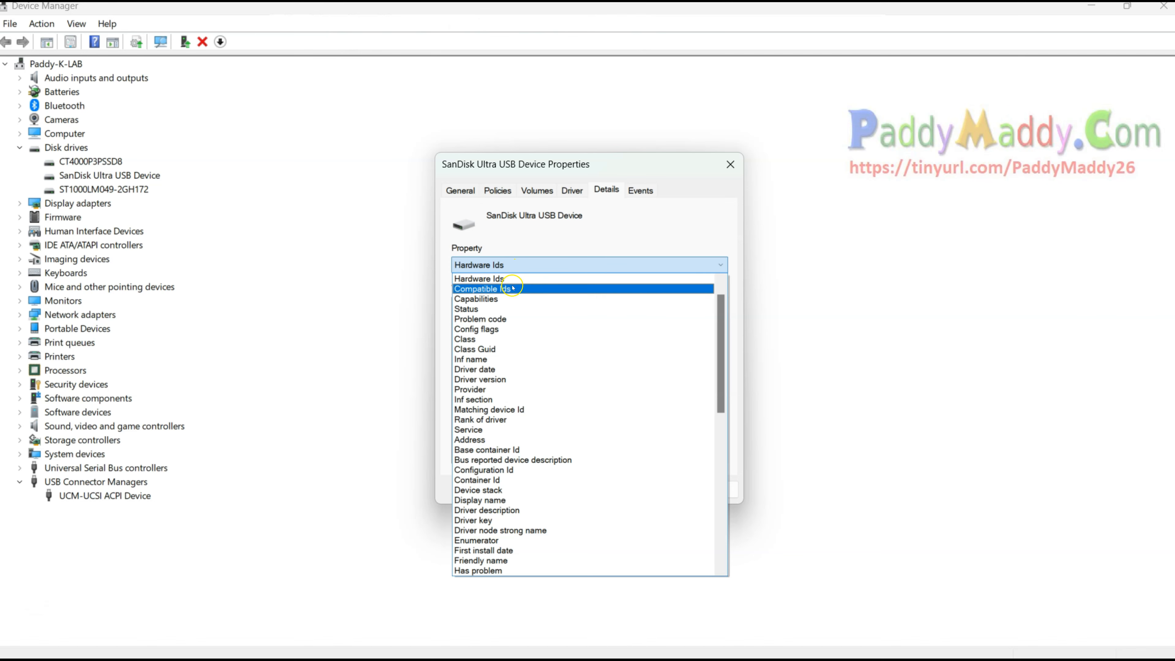
click(516, 264)
click(545, 266)
click(481, 349)
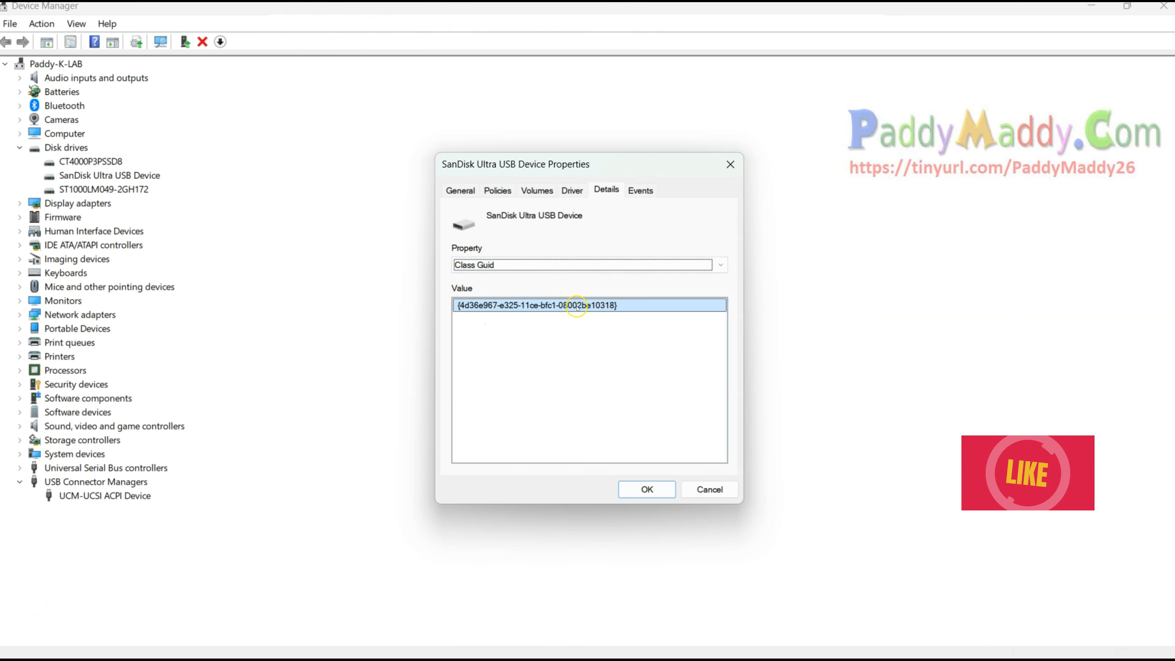
Step: Look through the full list of detail properties available for the SanDisk Ultra USB Device
click(539, 265)
scroll(636, 432, up, 3)
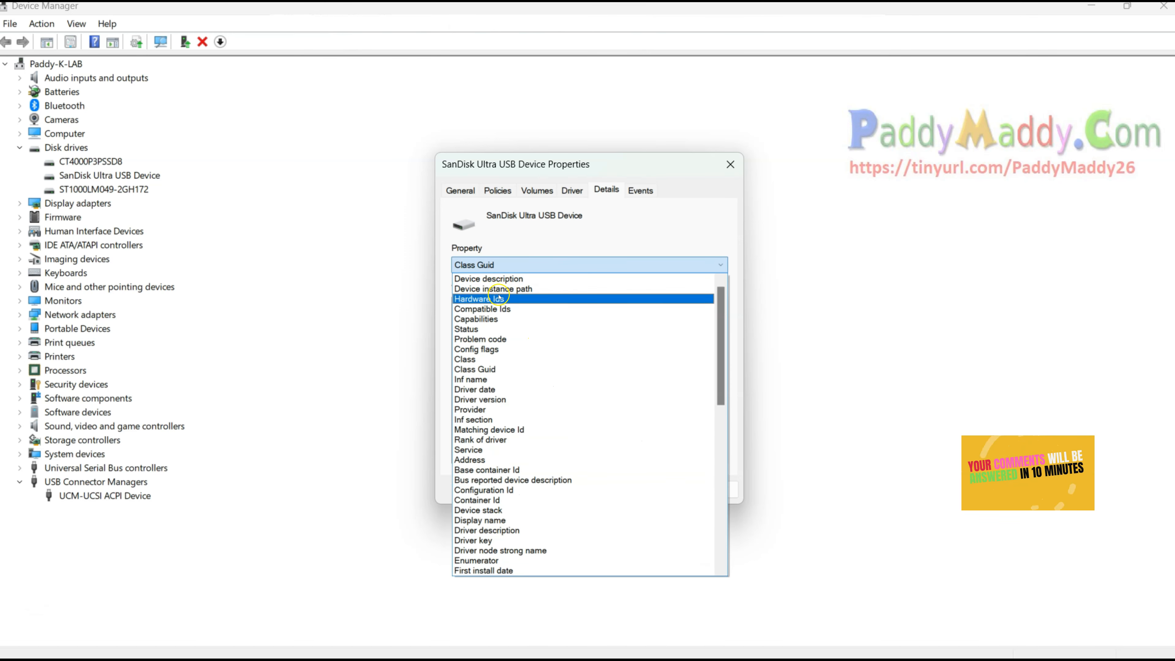
key(s)
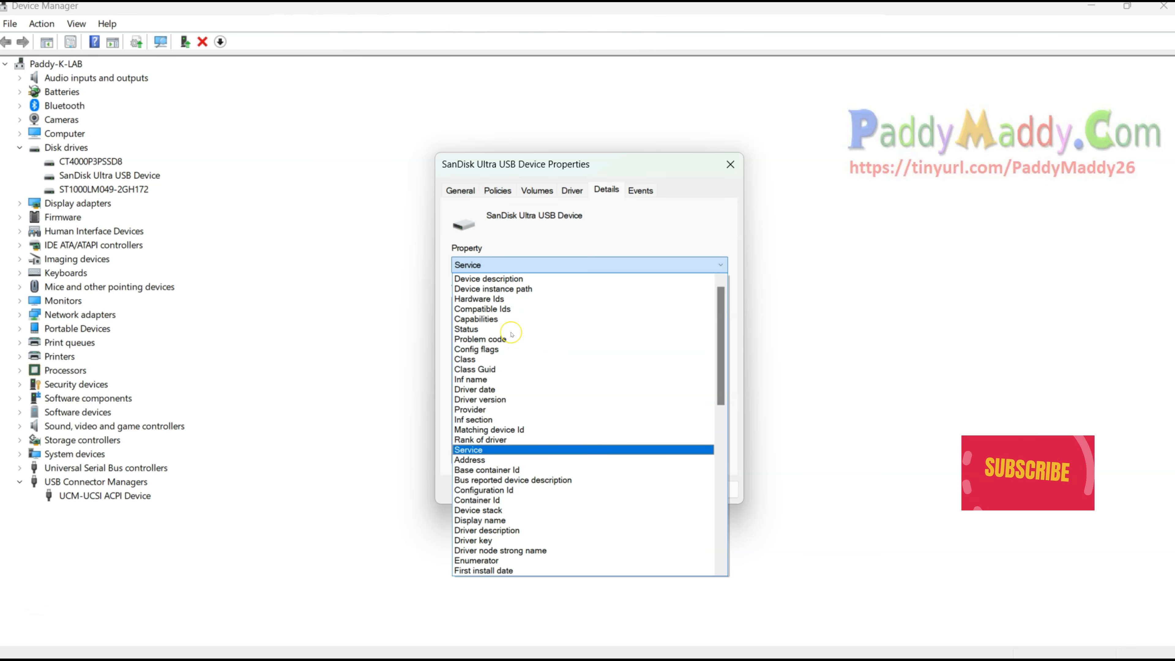
key(e)
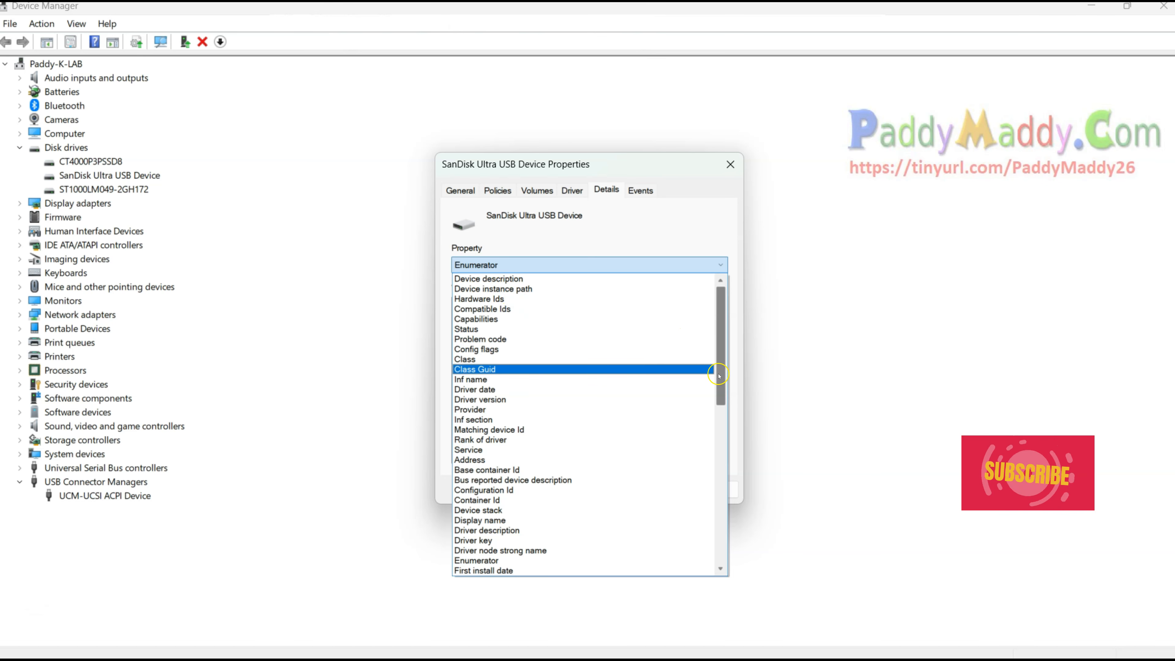
drag(717, 365, 708, 268)
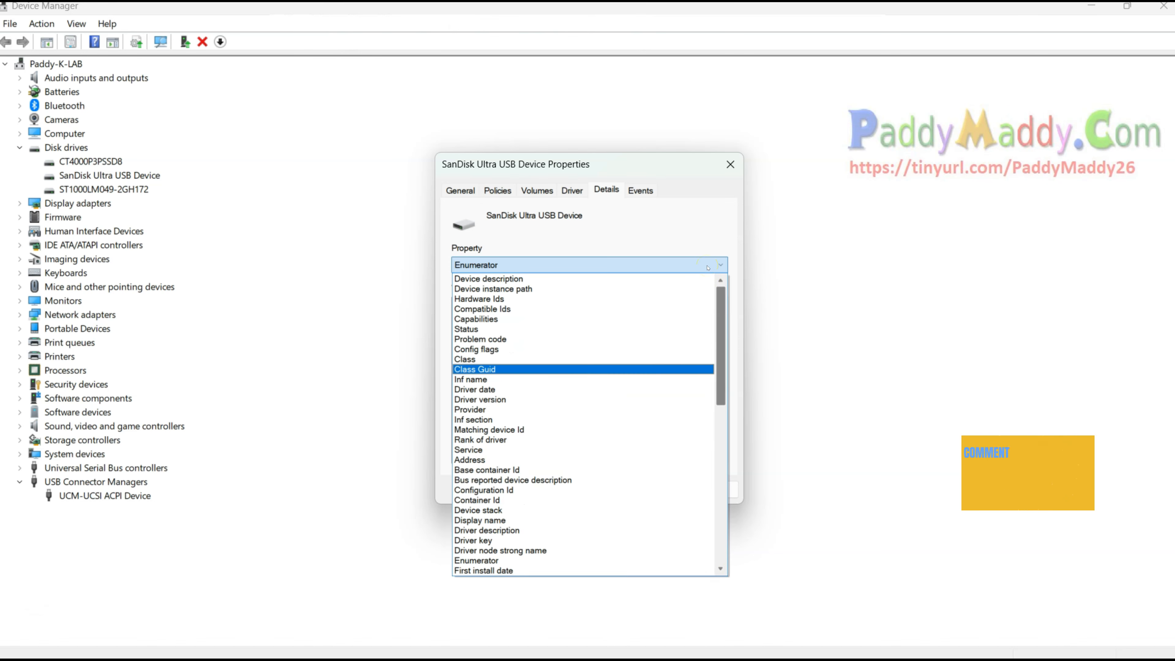
scroll(620, 513, down, 10)
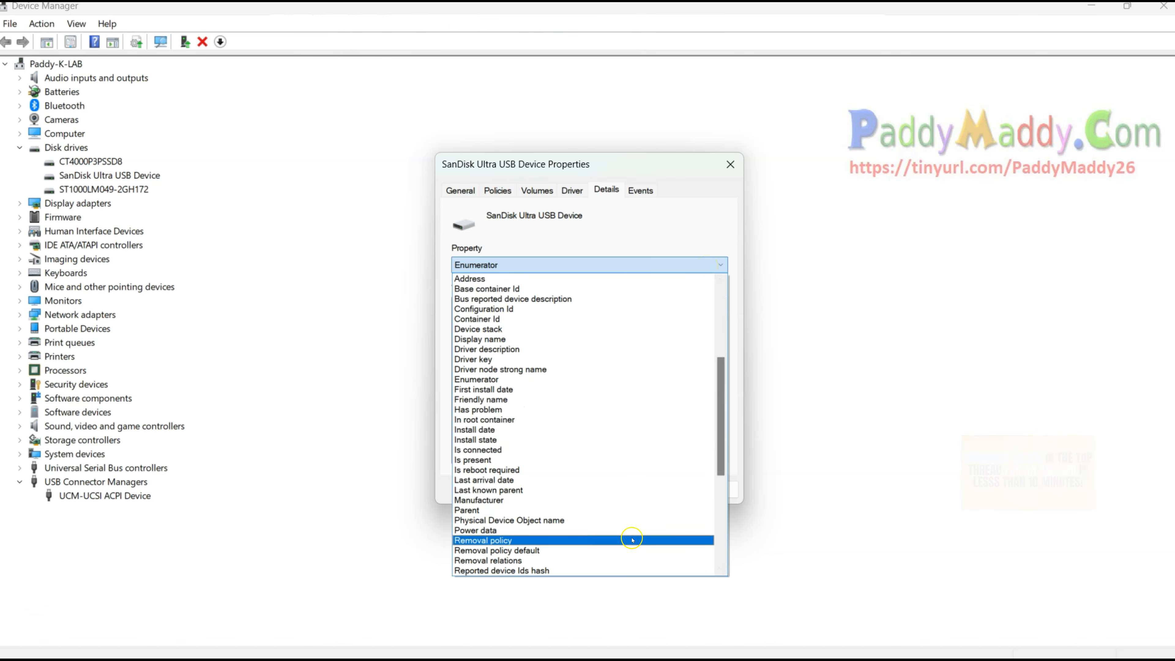
scroll(592, 532, down, 3)
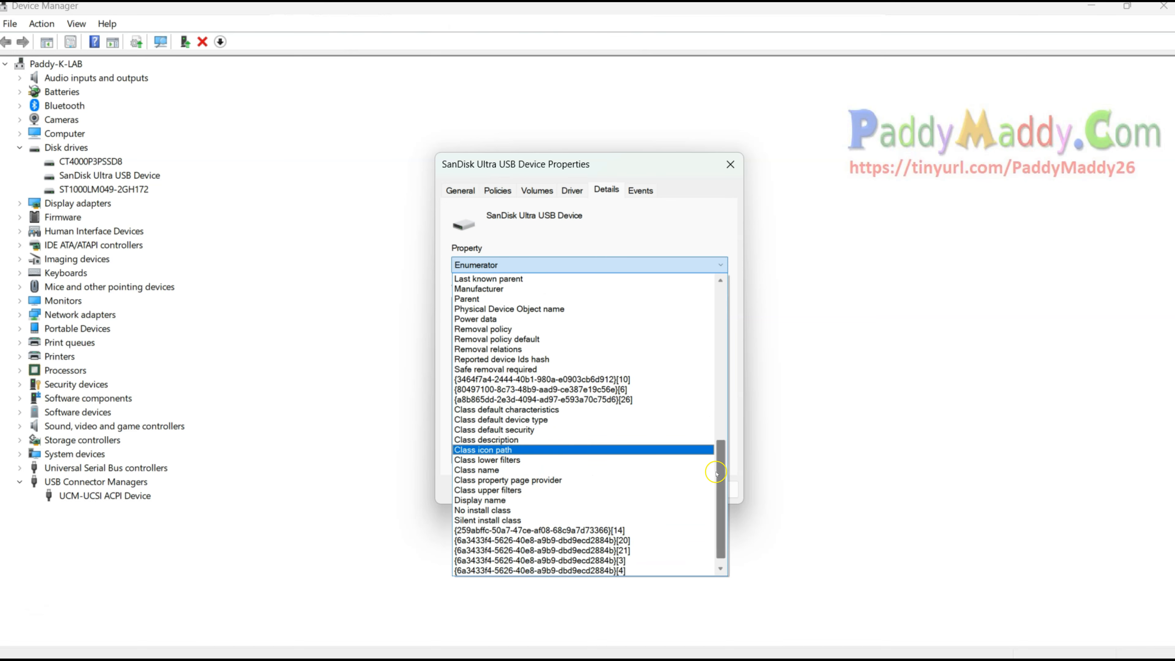
click(630, 228)
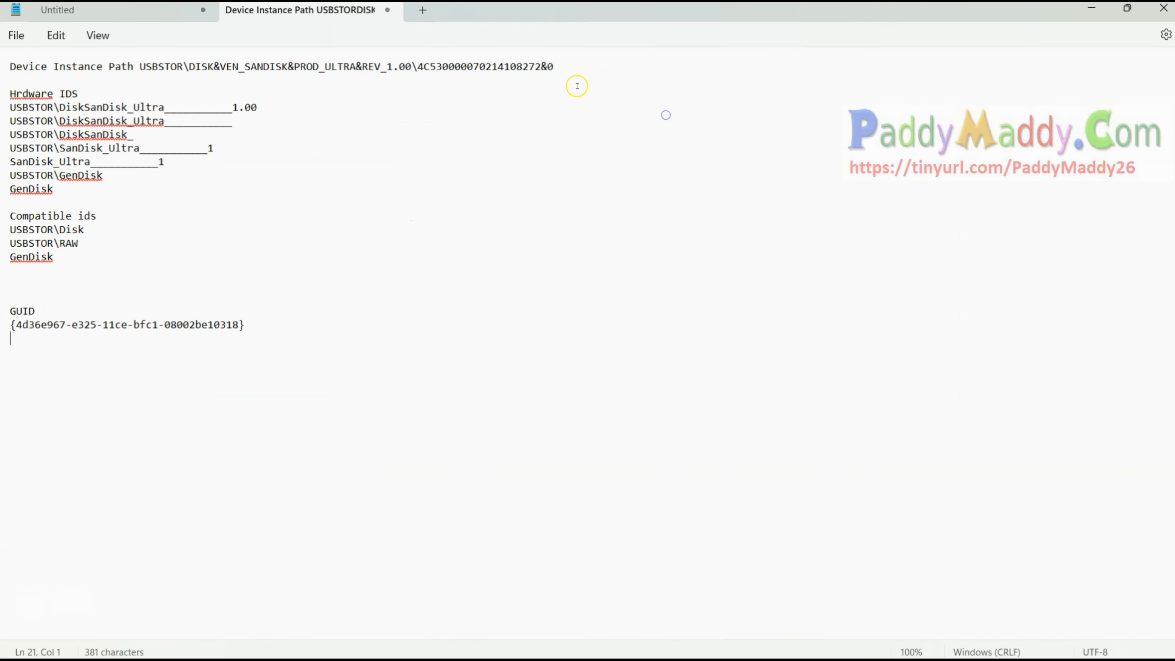
Step: Review the device instance path, hardware IDs, compatible IDs and GUID collected in Notepad, and return to the Intune admin center
key(ctrl+a)
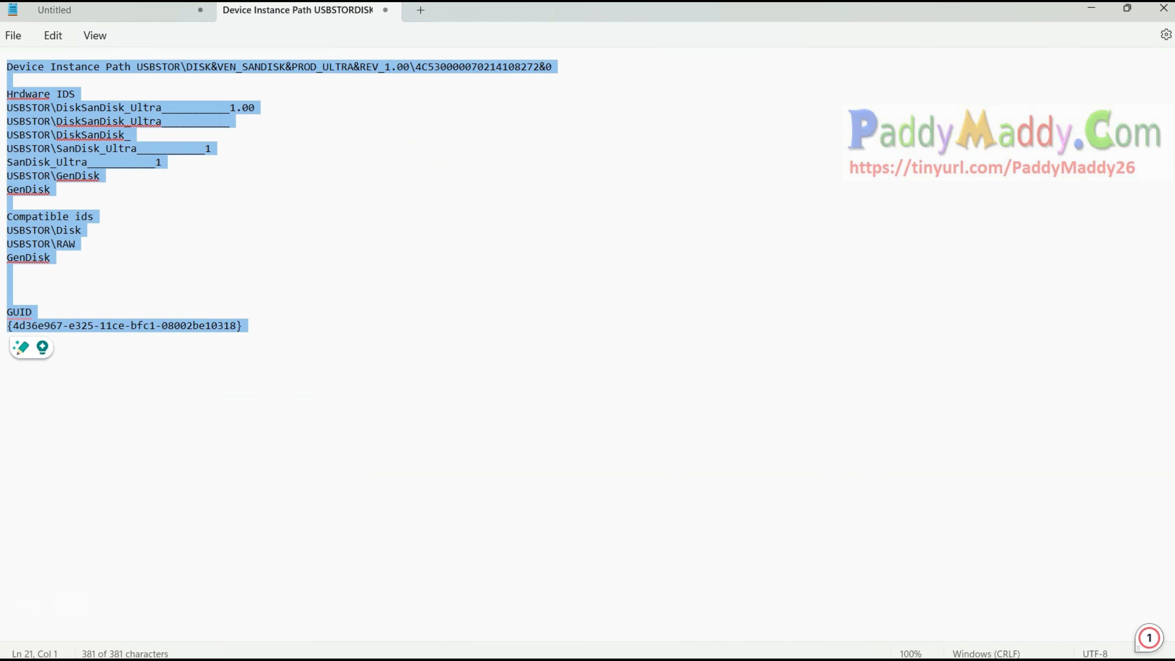
click(437, 309)
drag(19, 67, 130, 68)
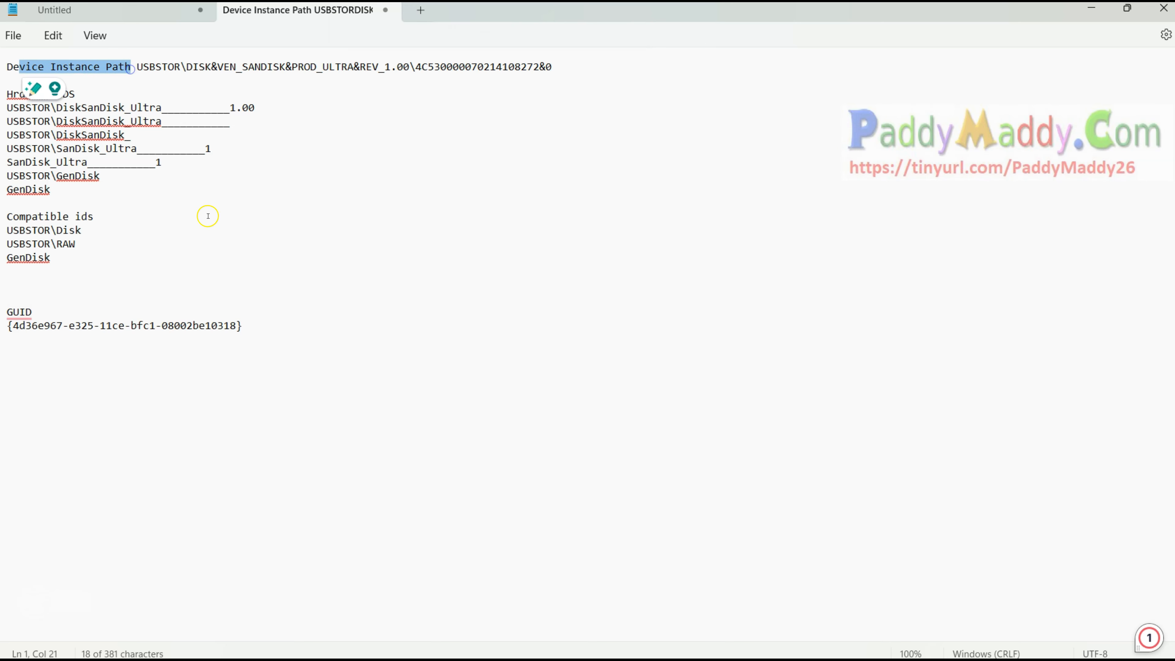
key(ctrl+a)
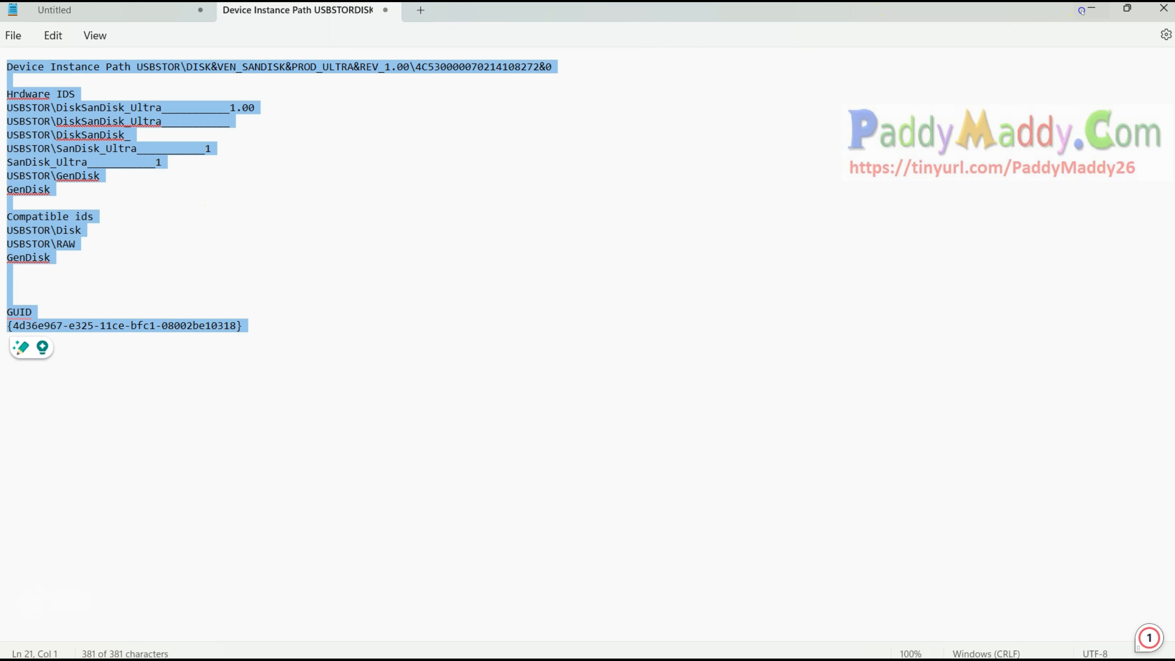
click(1081, 12)
click(1100, 14)
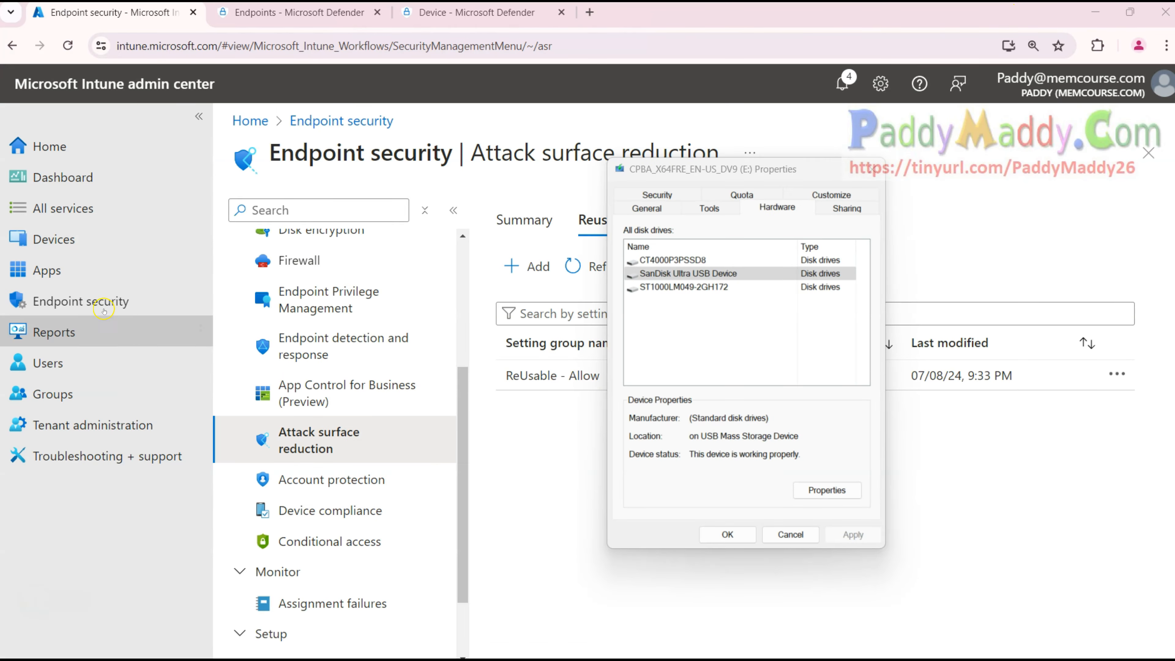
Step: Close the drive properties, start a new reusable settings group named "Scandisk - Allow Policy" and continue to its configuration settings
click(807, 533)
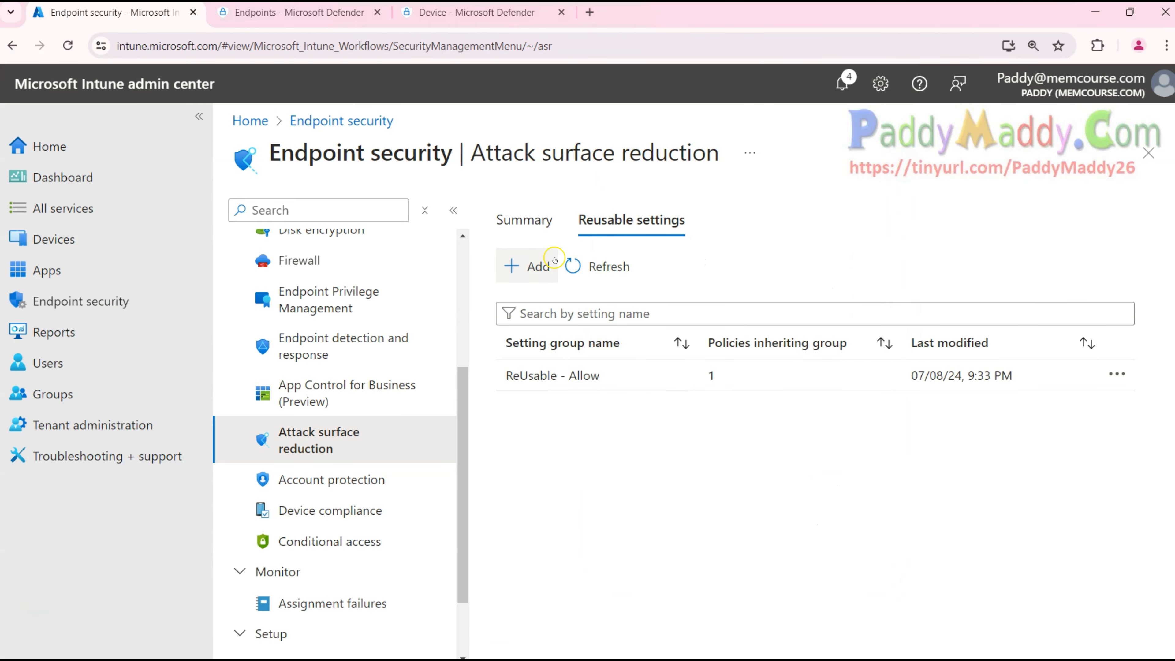
click(545, 263)
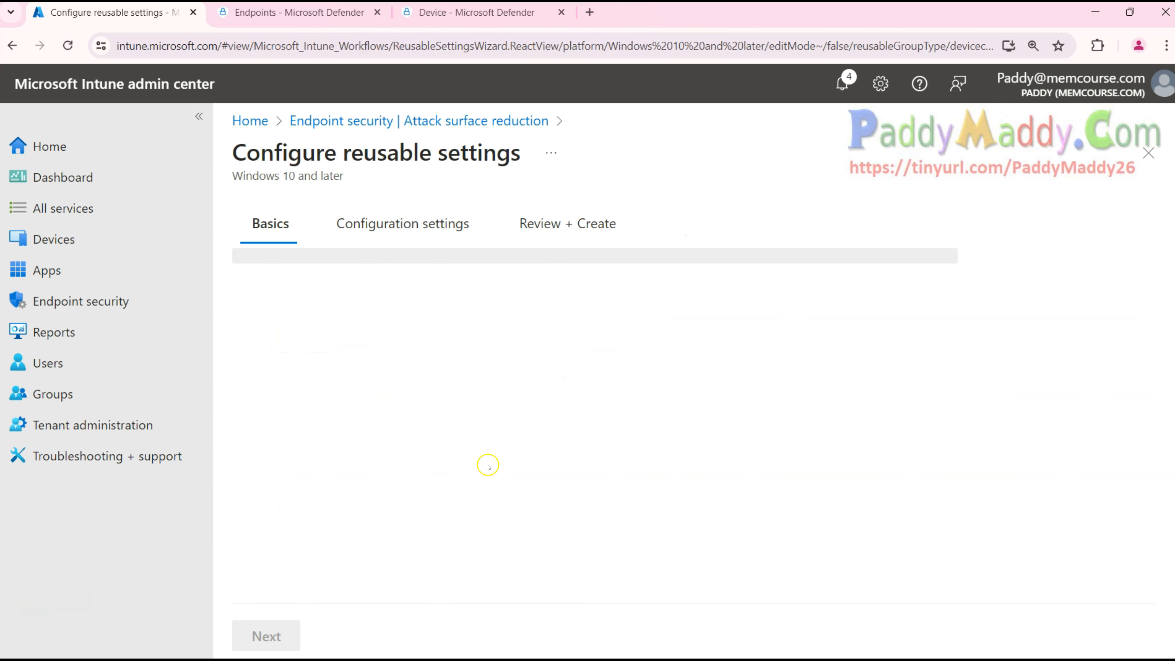
click(301, 288)
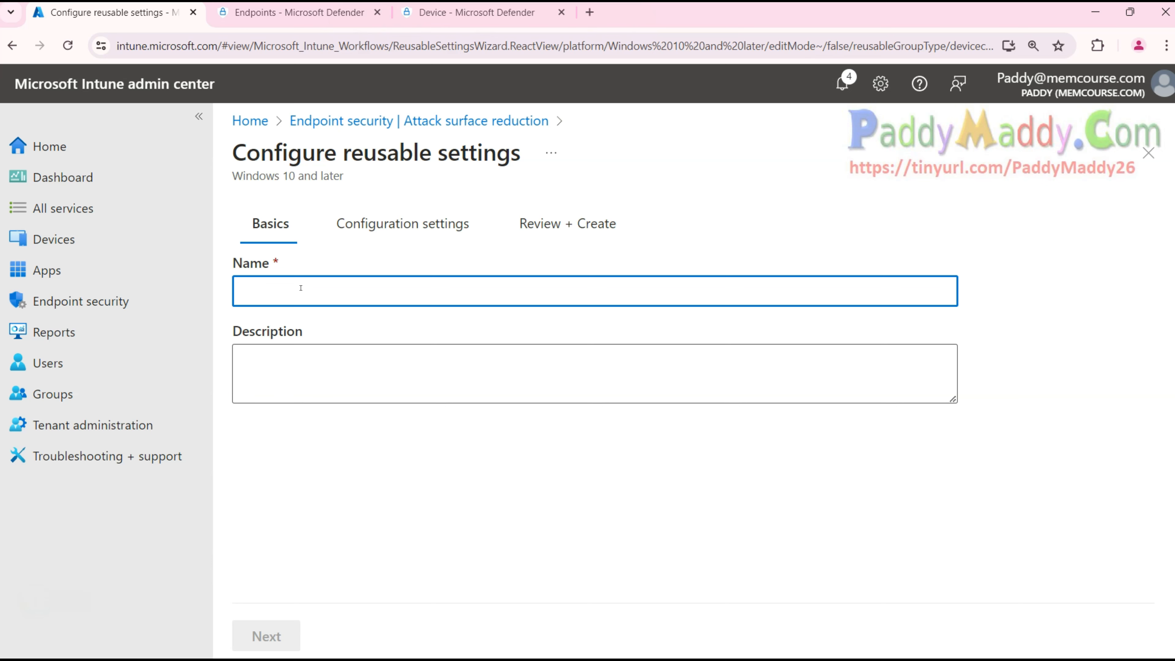
text(Test)
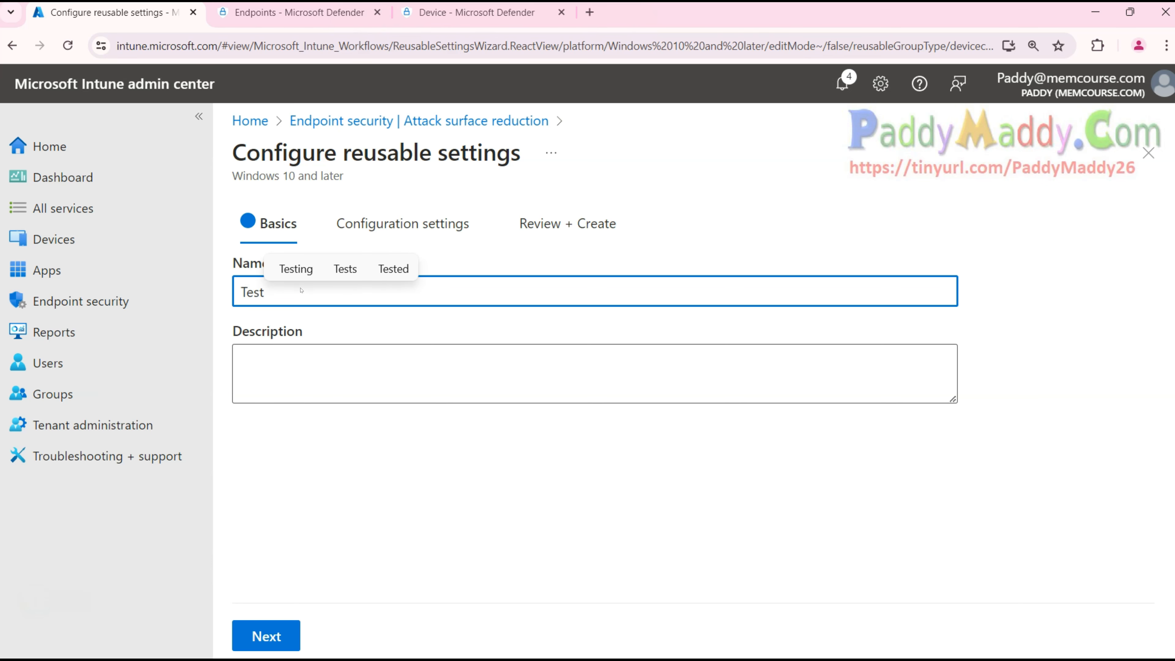
double_click(251, 295)
key(BackSpace)
text(Sca)
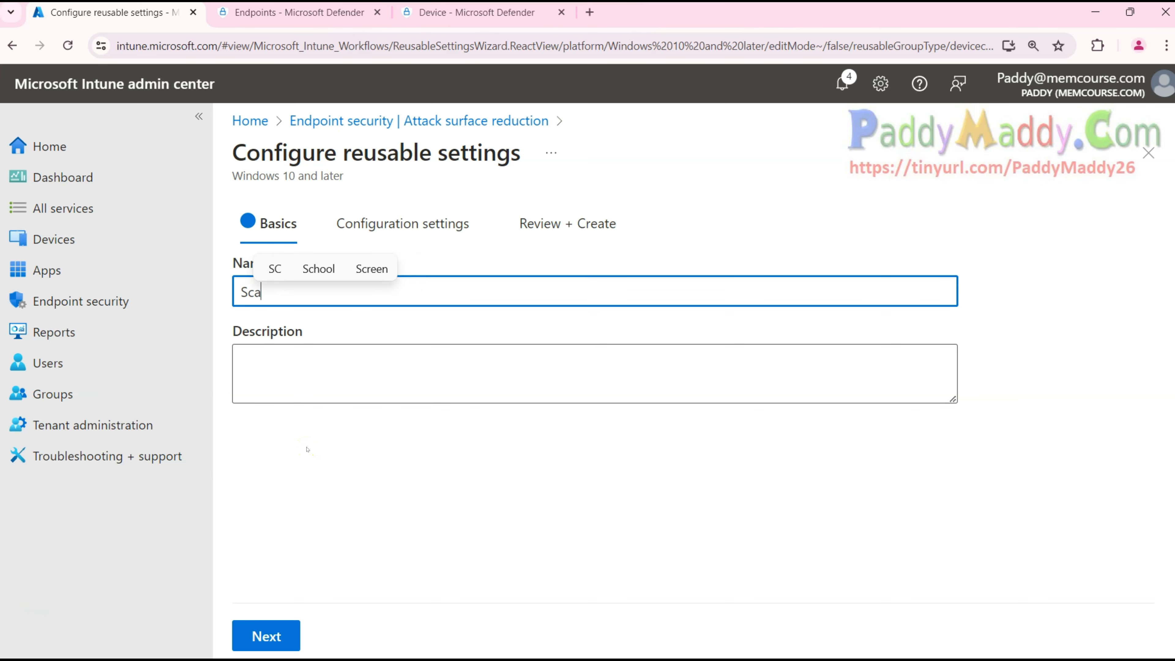
text(ndisk - )
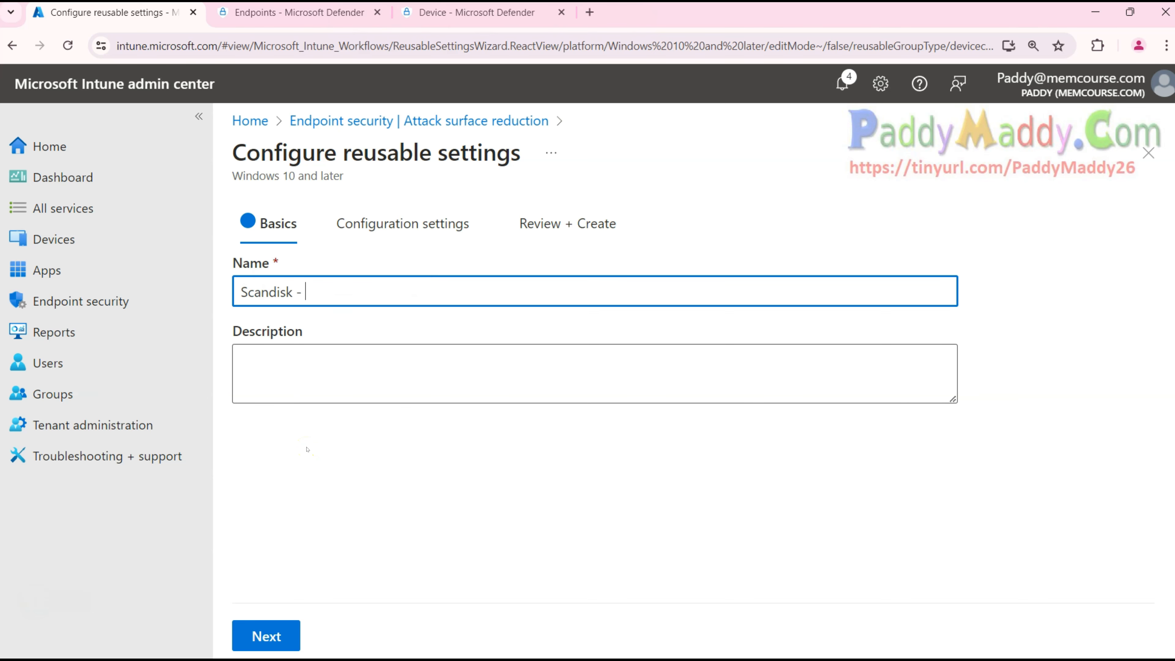
text(Allo)
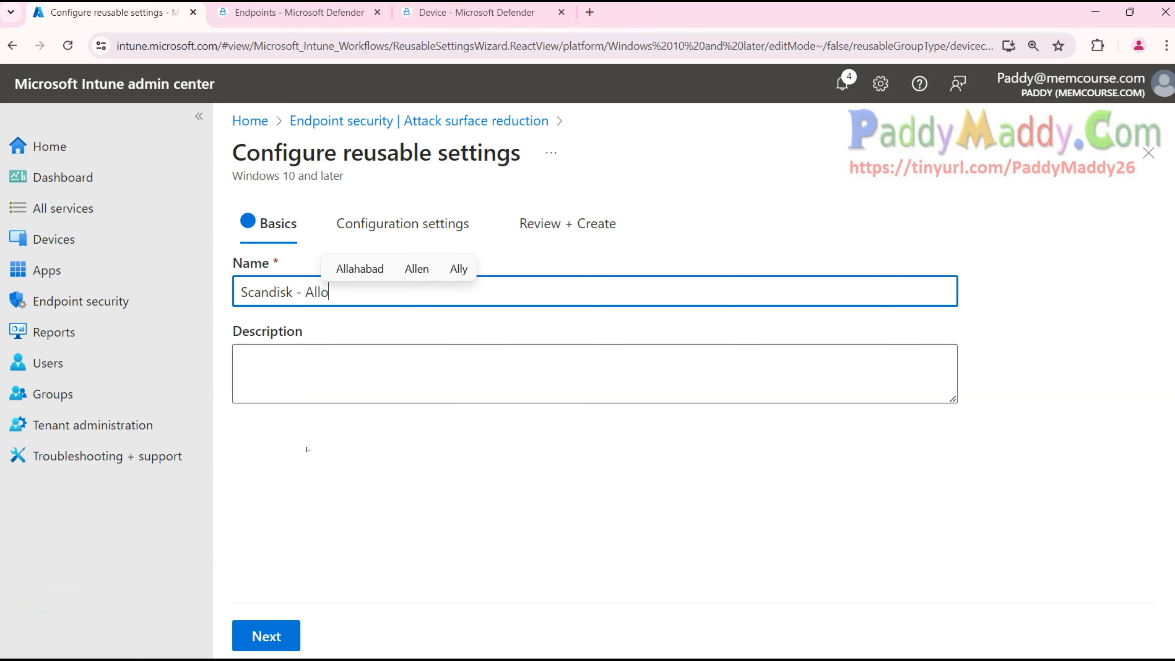
text(w Policy)
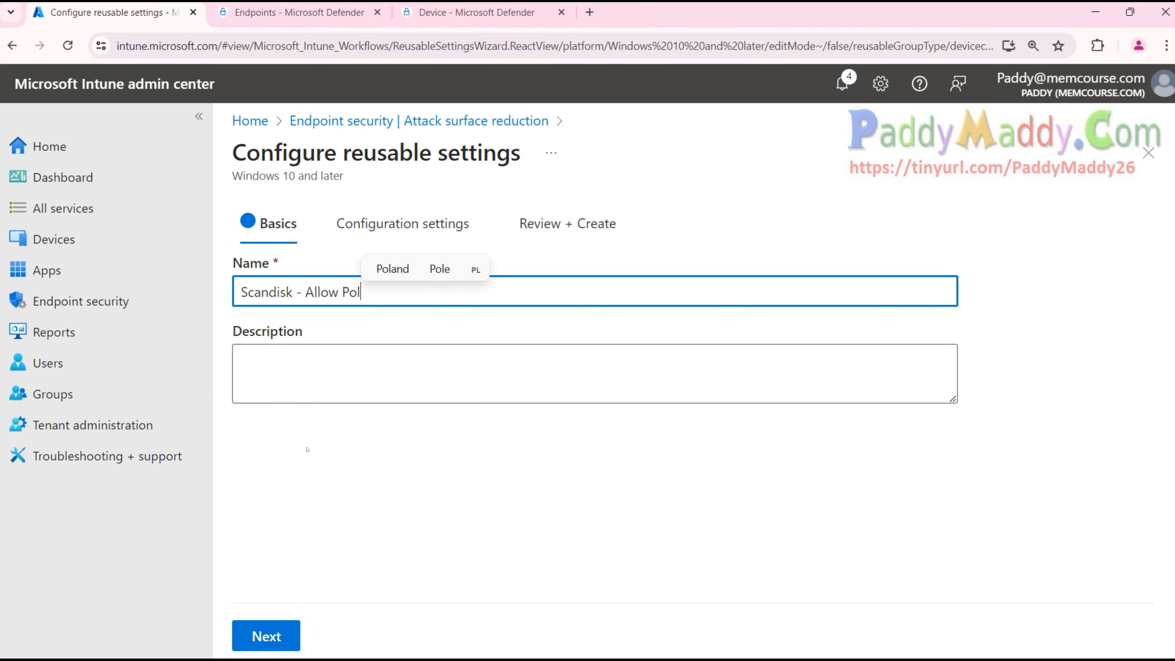
key(Return)
Step: Add a Removable storage entry under Device Control in the reusable settings
click(297, 399)
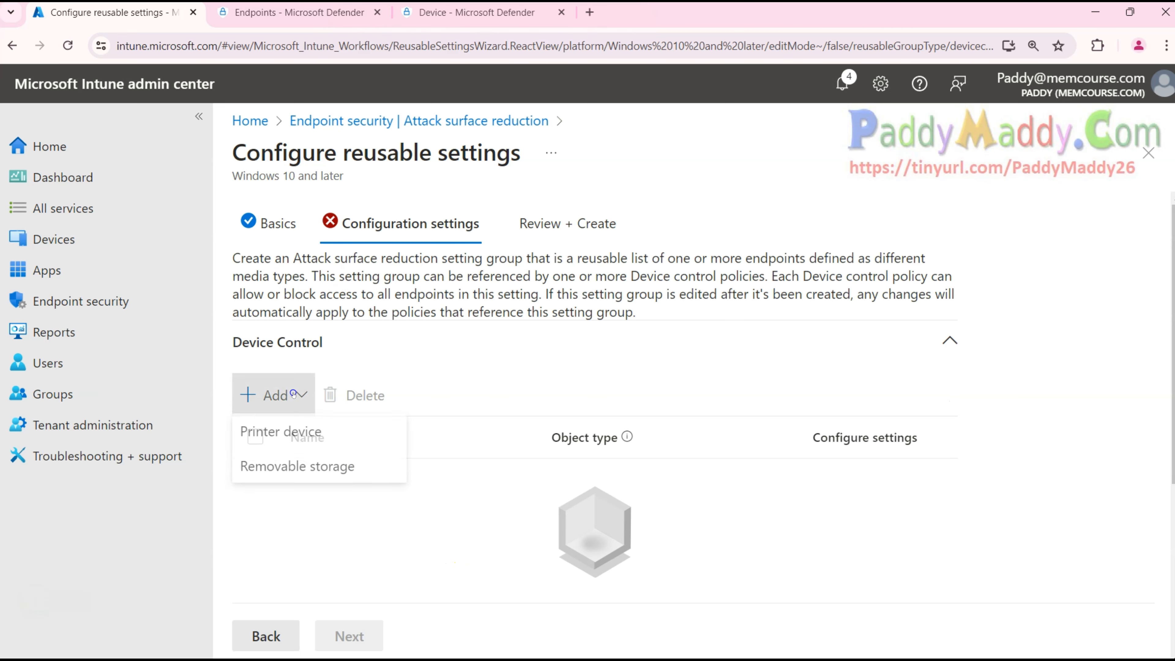
click(282, 481)
click(303, 395)
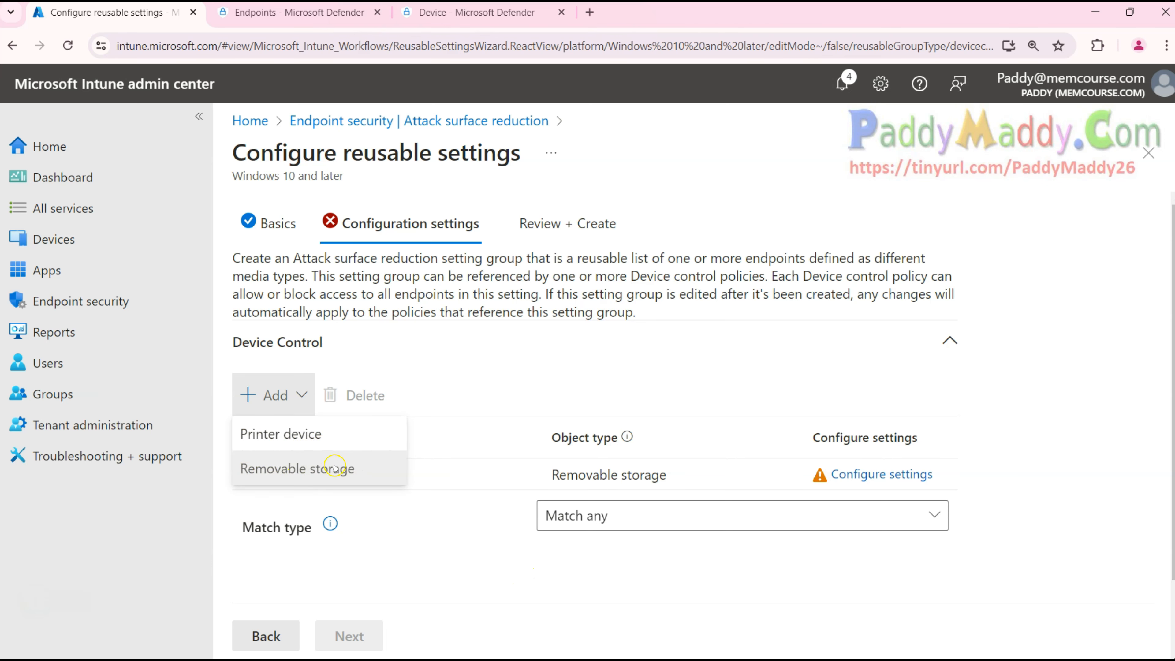
click(536, 595)
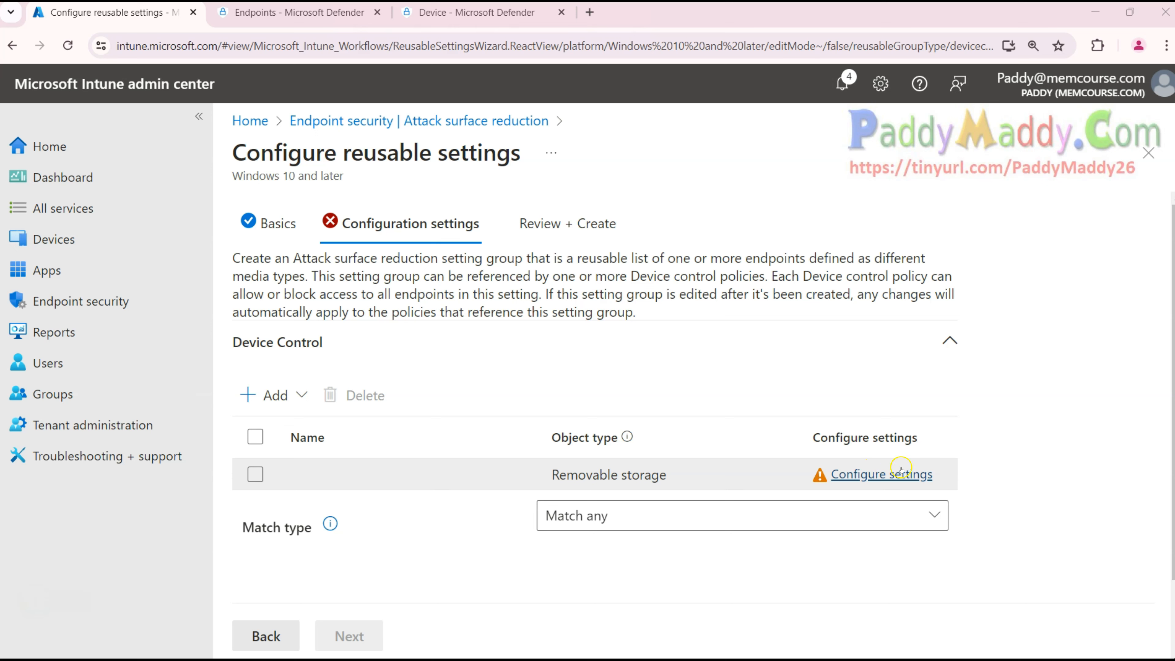
Step: Try Match all as the match type for the removable storage entry, and set it back to Match any
drag(241, 530, 347, 530)
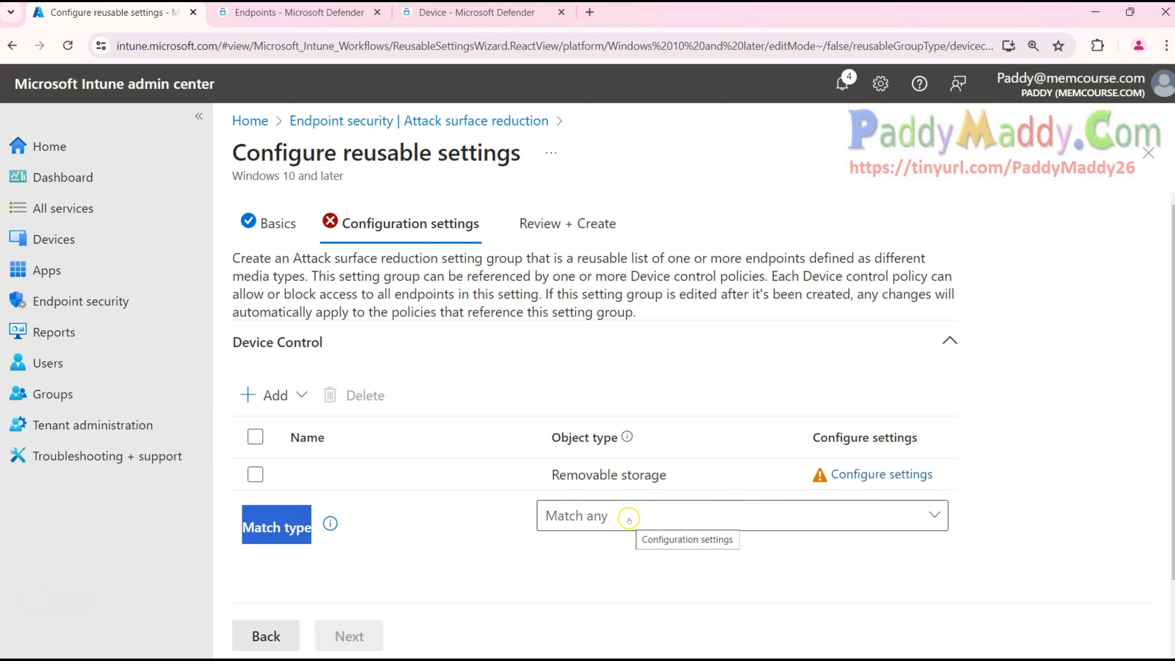
click(506, 526)
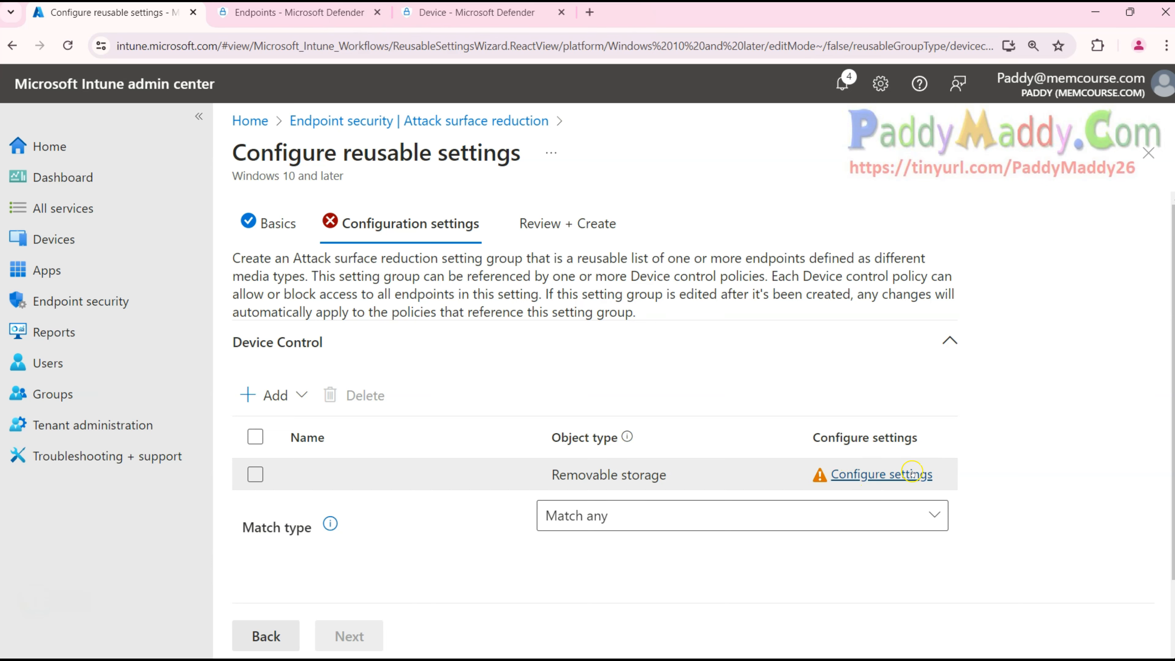
click(704, 516)
click(596, 582)
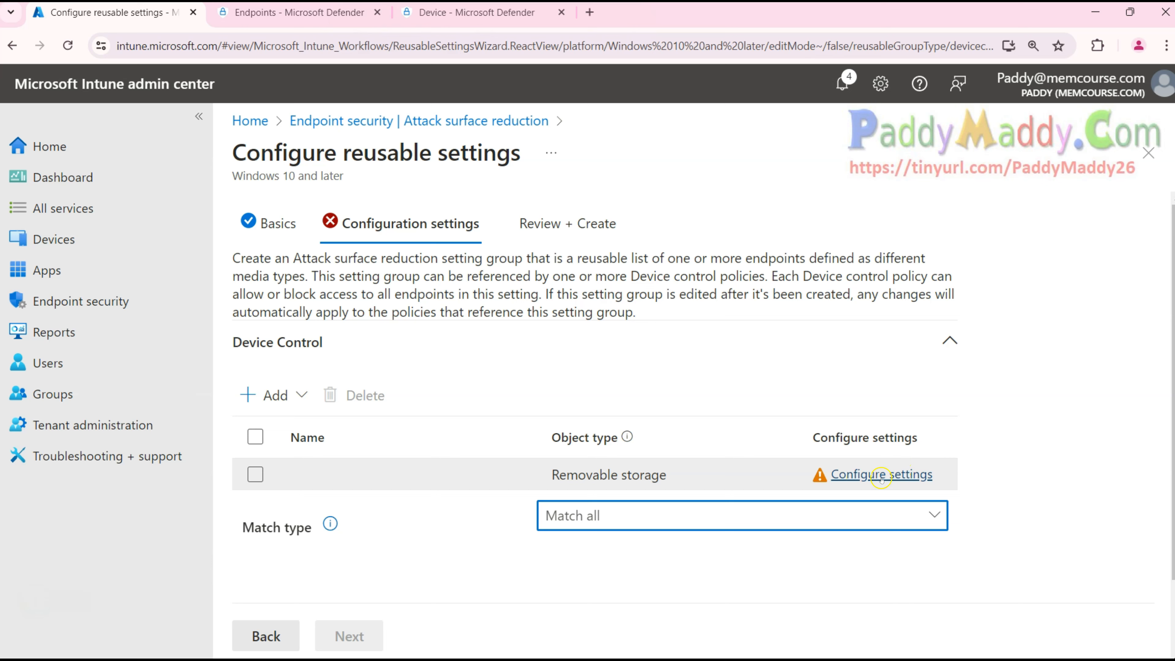
click(623, 528)
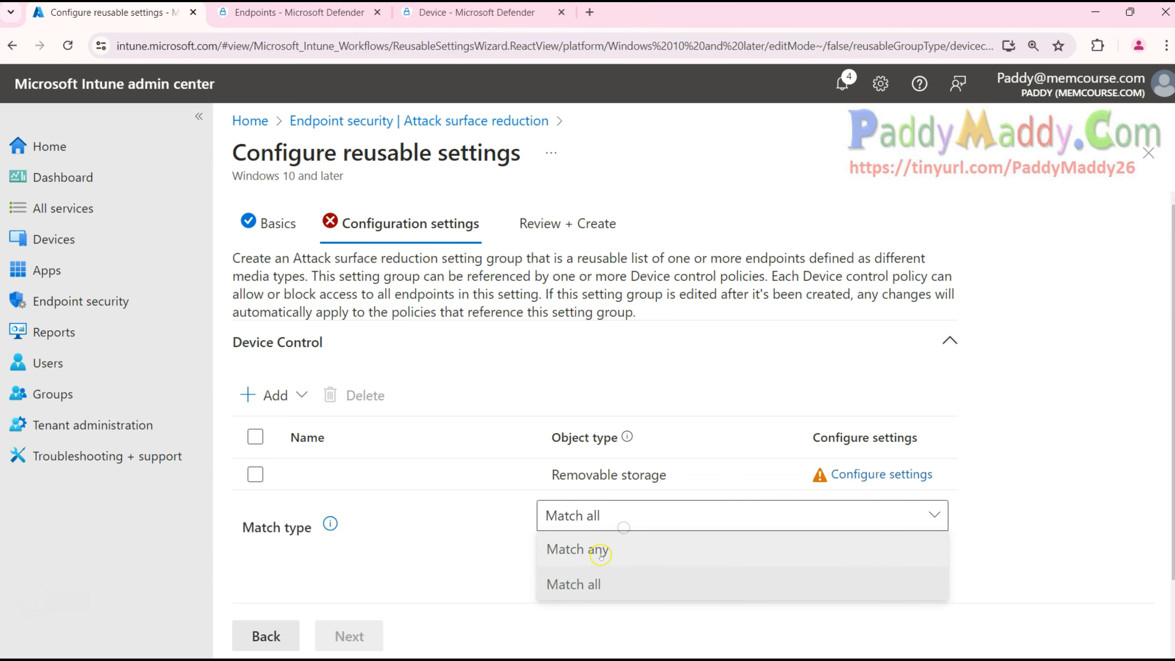
click(626, 551)
Step: Open the removable storage entry's configuration form and review its SerialNumberId, BusId and DeviceId fields
click(898, 473)
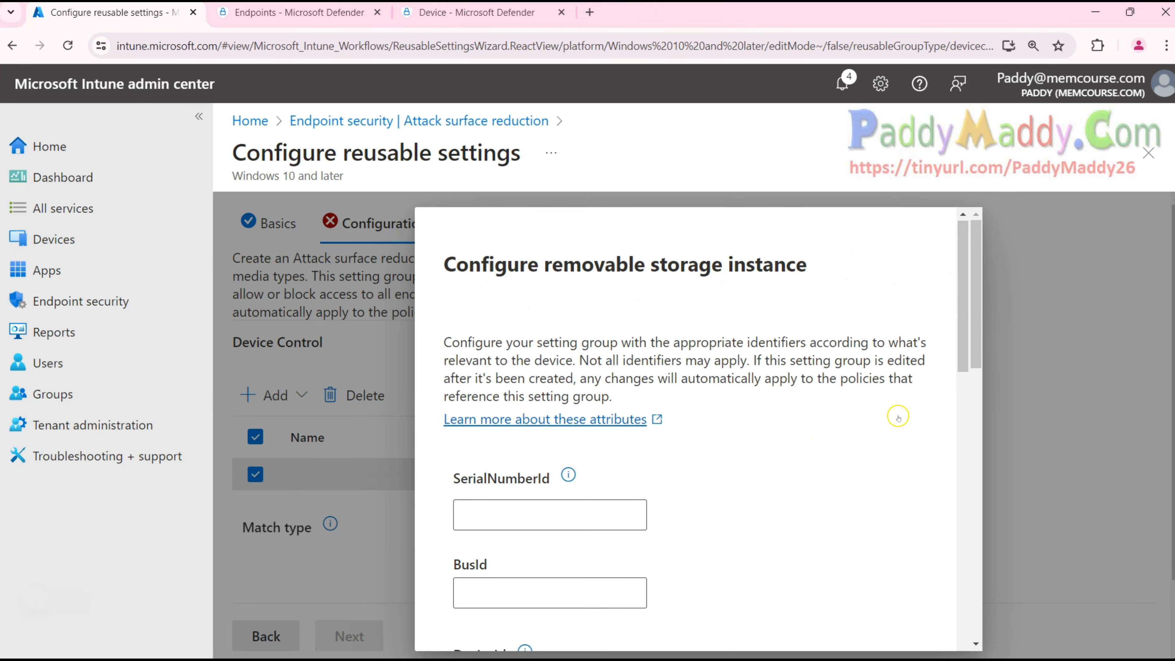
scroll(881, 370, down, 1)
drag(461, 403, 531, 406)
scroll(689, 464, down, 2)
drag(449, 359, 502, 356)
scroll(596, 429, down, 3)
scroll(512, 327, up, 1)
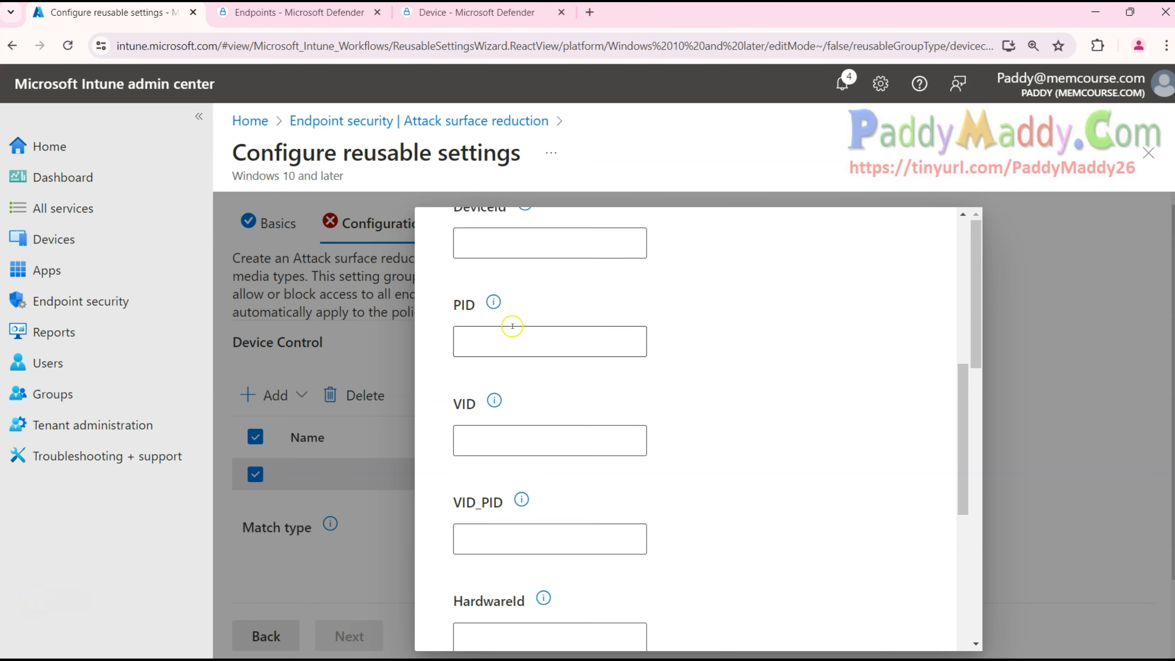
Step: Review the PID, VID, VID_PID, HardwareId and InstancePathId fields of the removable storage instance
click(498, 304)
drag(444, 387, 480, 388)
drag(445, 474, 478, 474)
drag(447, 567, 494, 568)
scroll(736, 526, down, 3)
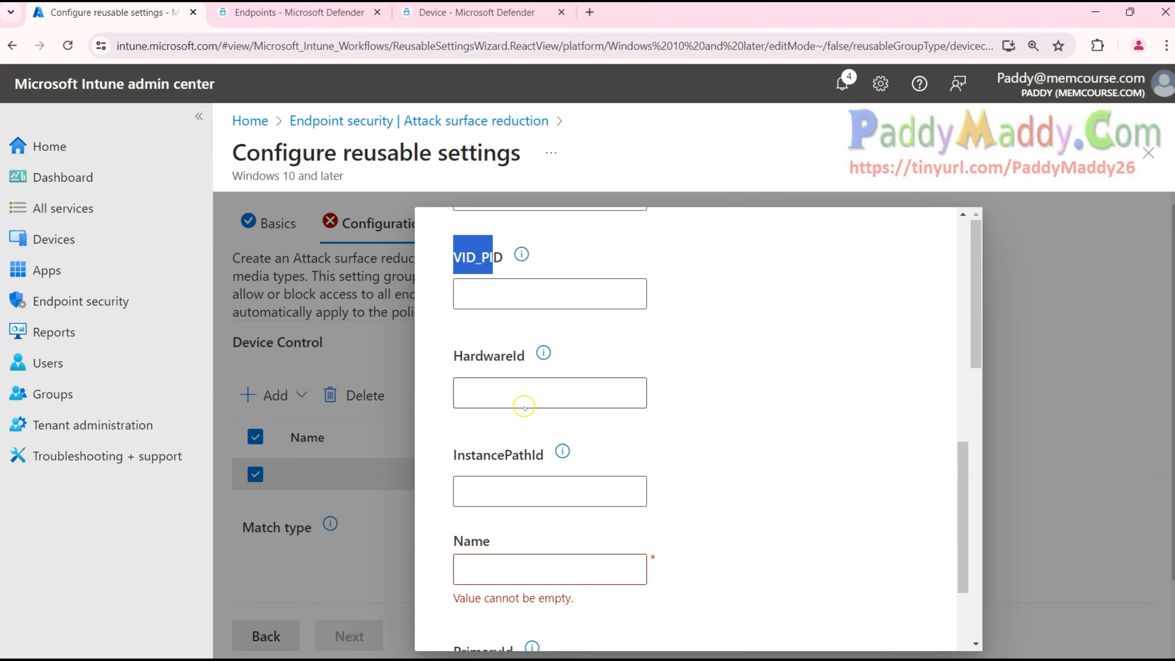
drag(449, 357, 532, 355)
drag(446, 453, 560, 451)
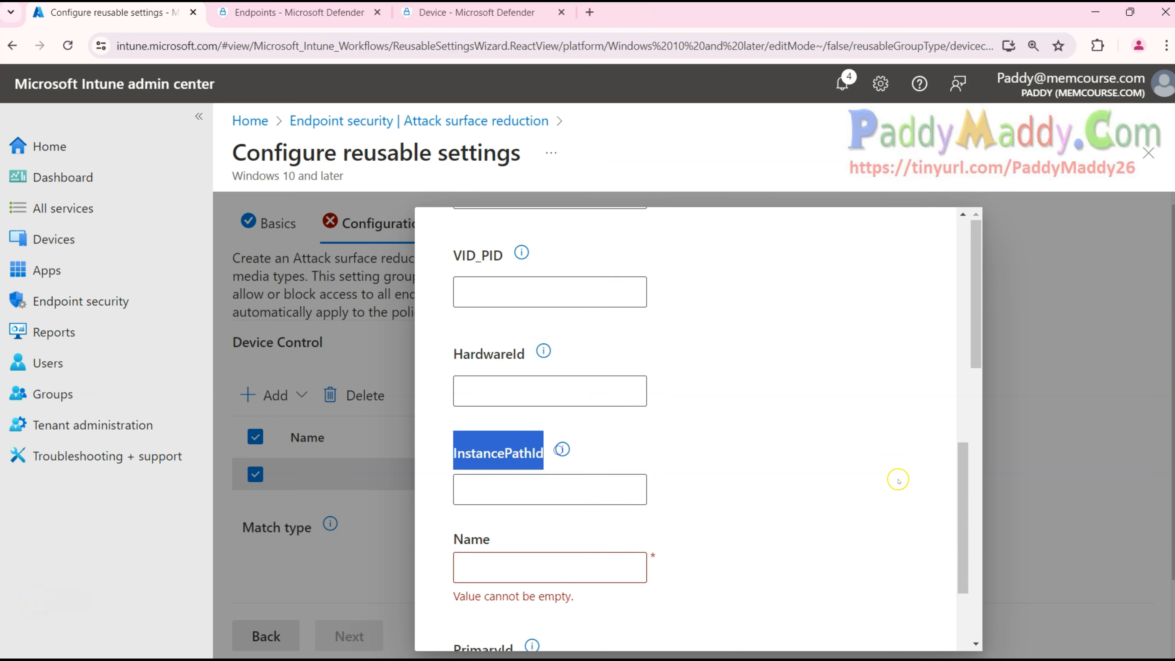
Step: Review the Name, PrimaryId and FriendlyNameId fields through to the end of the form, and return to its beginning
scroll(897, 478, down, 4)
click(527, 334)
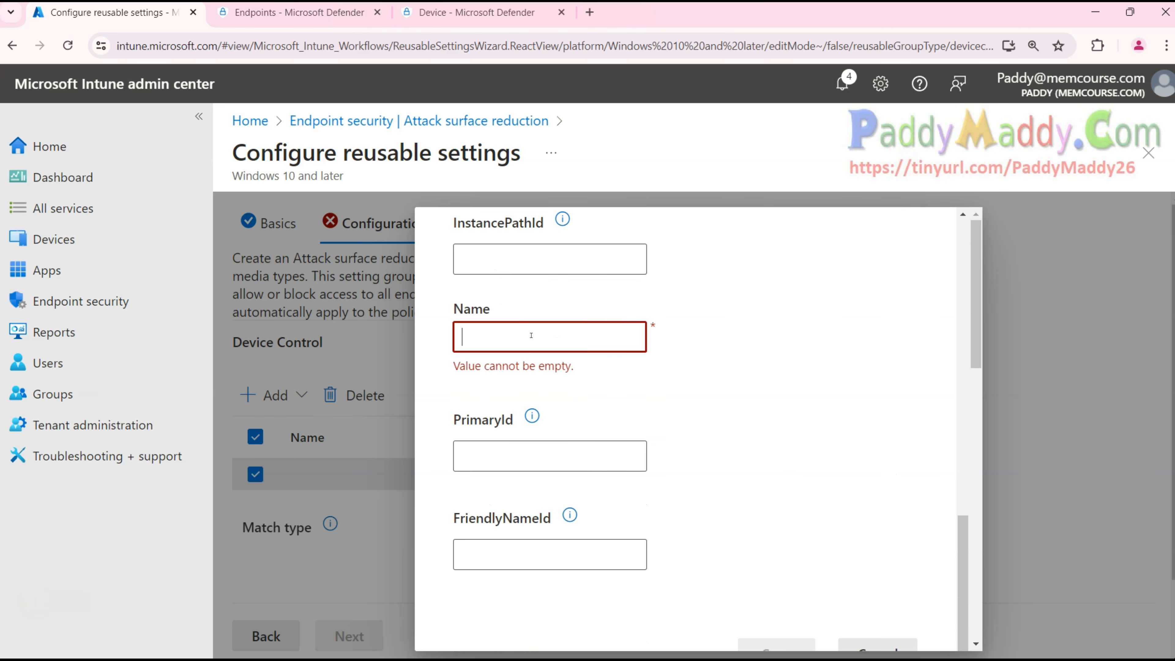
double_click(481, 419)
double_click(476, 518)
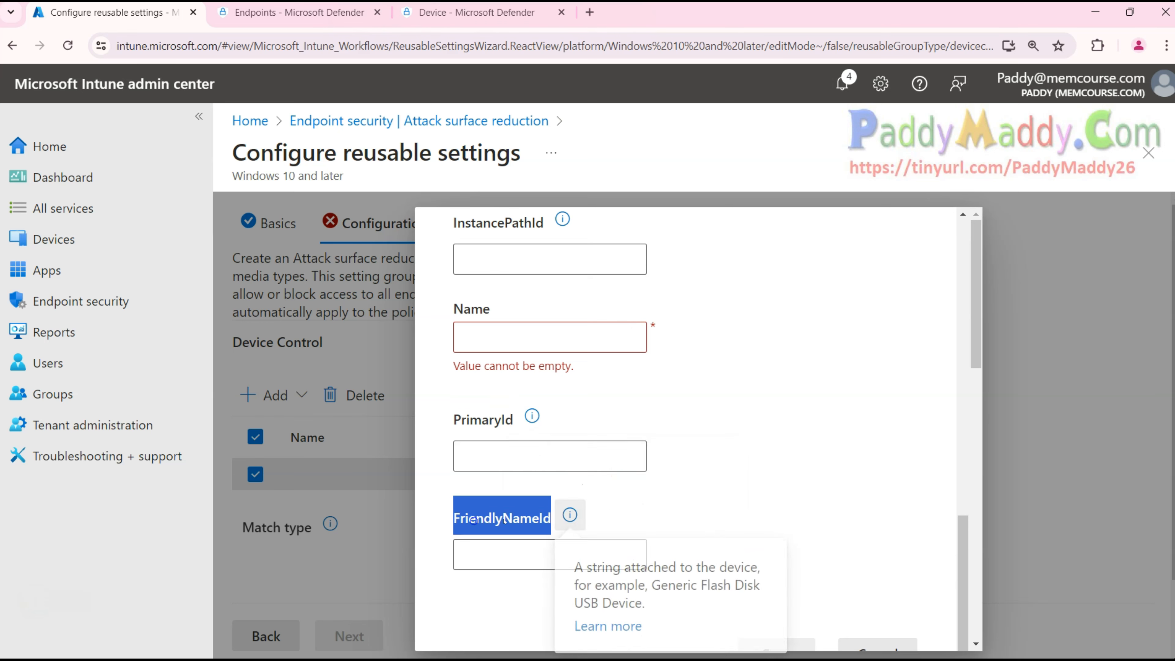
click(802, 440)
scroll(747, 493, down, 5)
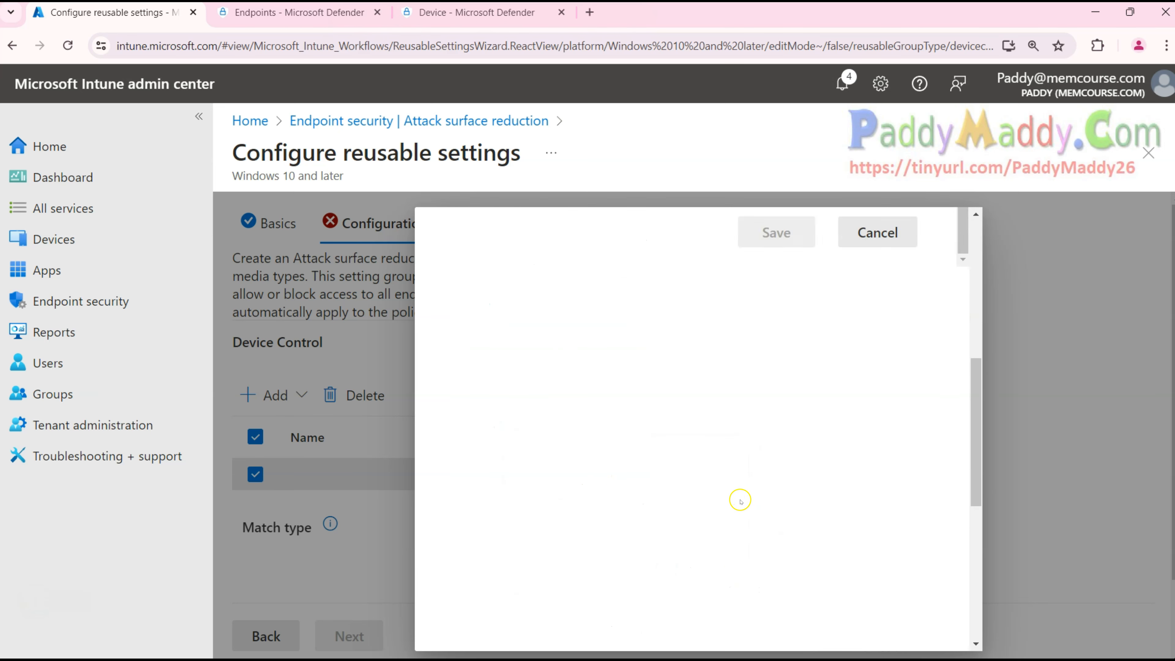
scroll(741, 500, up, 10)
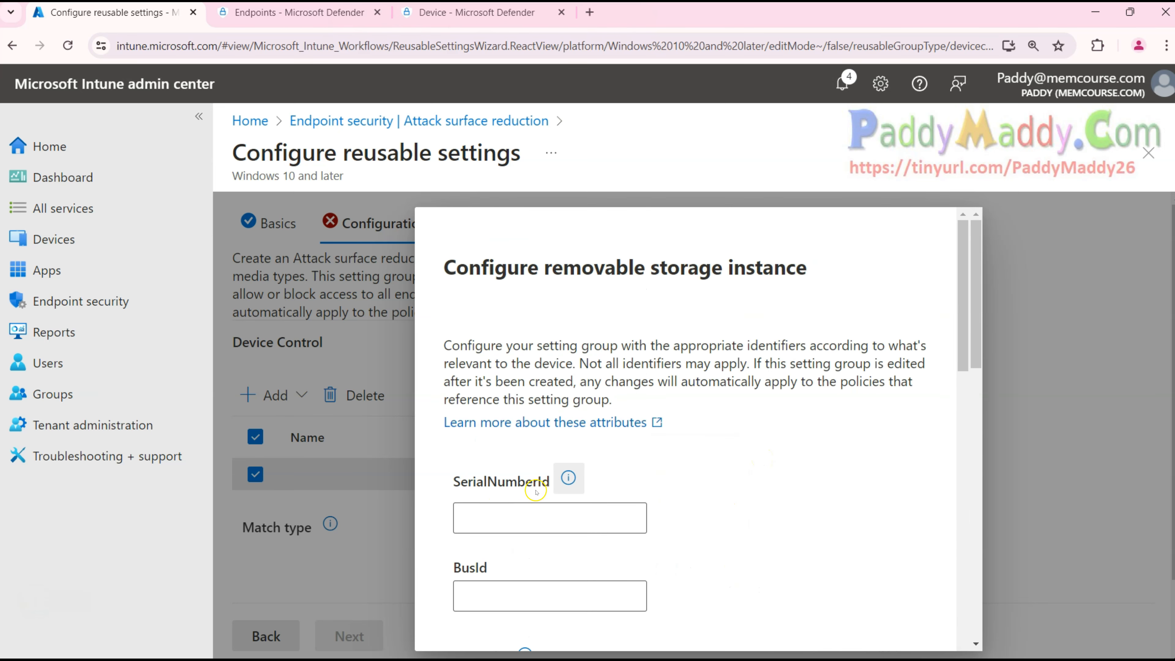
Step: Check the example formats in the help for the SerialNumberId and DeviceId fields
mouse_move(570, 478)
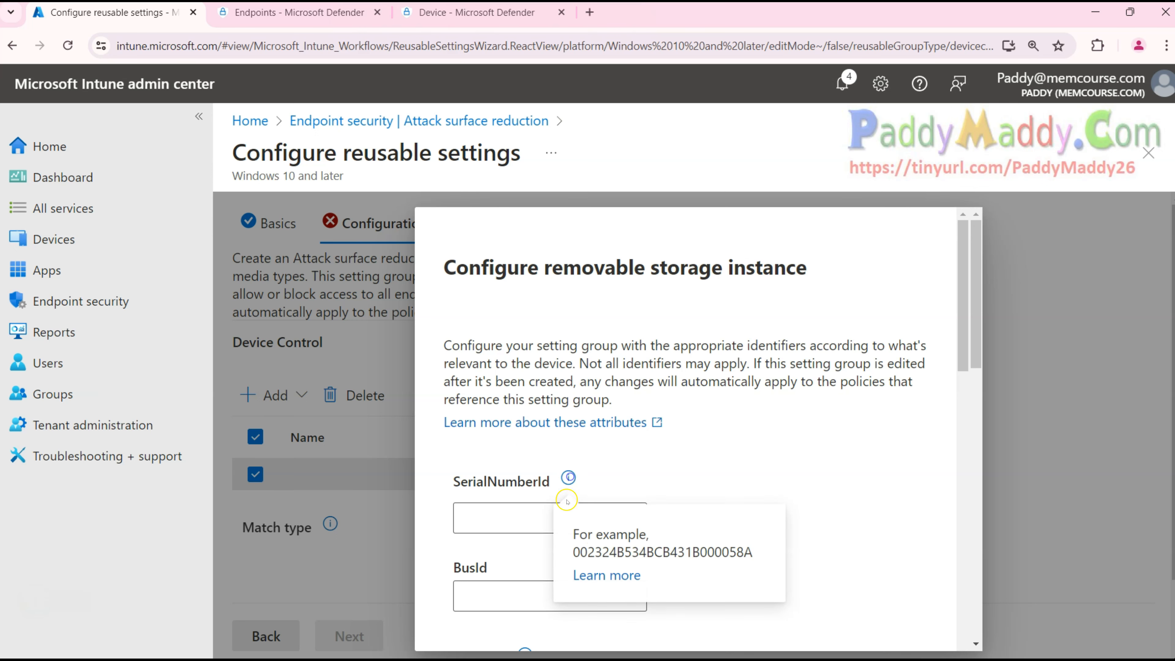
drag(613, 582, 756, 554)
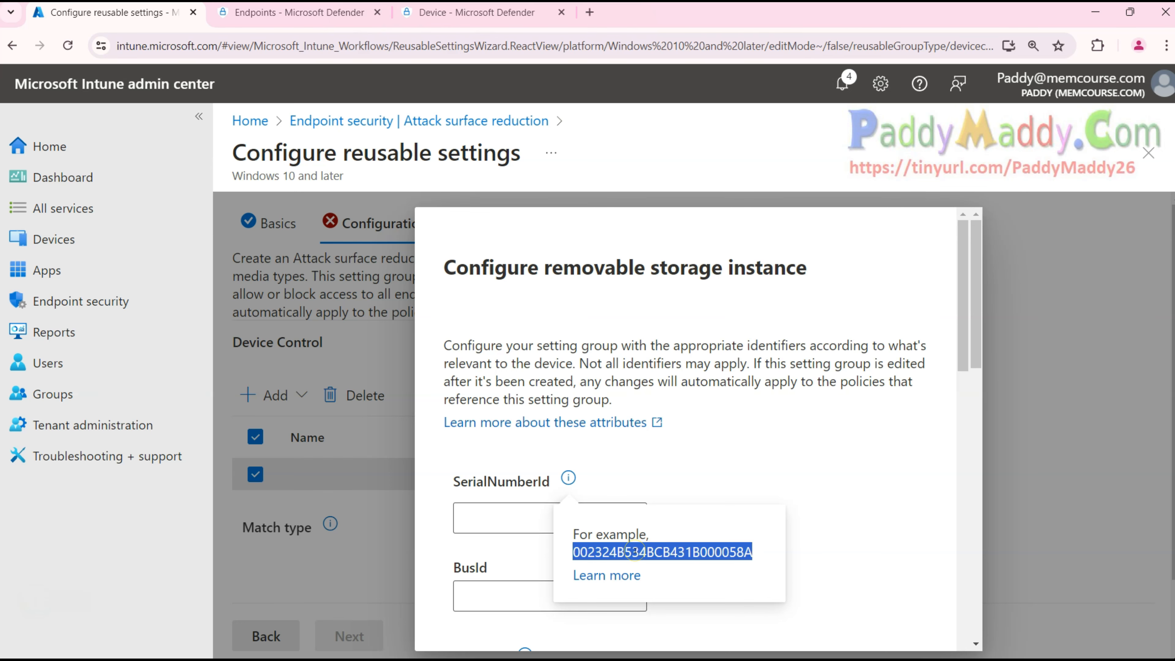
click(526, 563)
scroll(463, 532, down, 5)
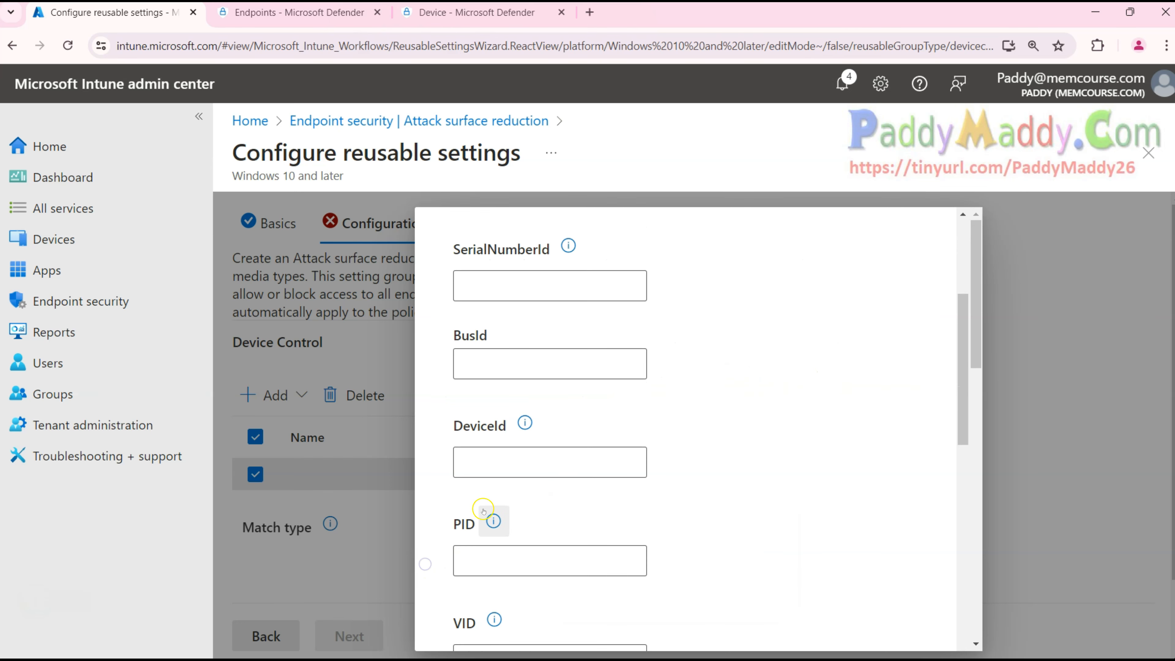
click(525, 423)
drag(530, 514, 722, 521)
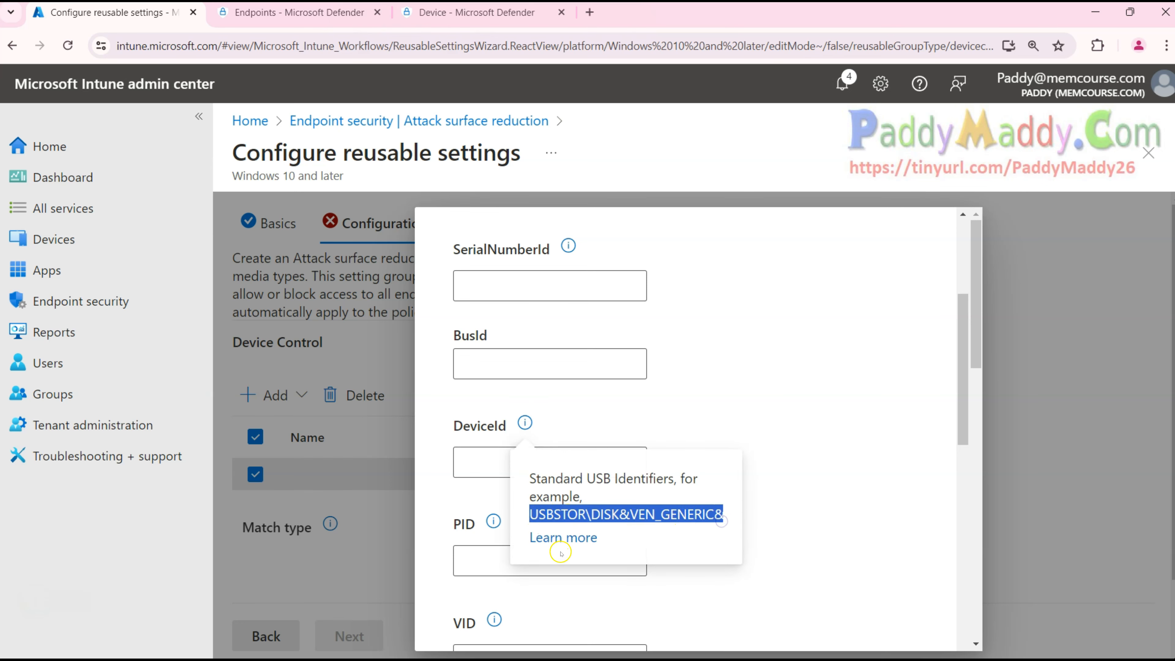
Step: Open the Microsoft device control documentation linked from the DeviceId help, look through it, and return to the removable storage form in Intune
click(559, 538)
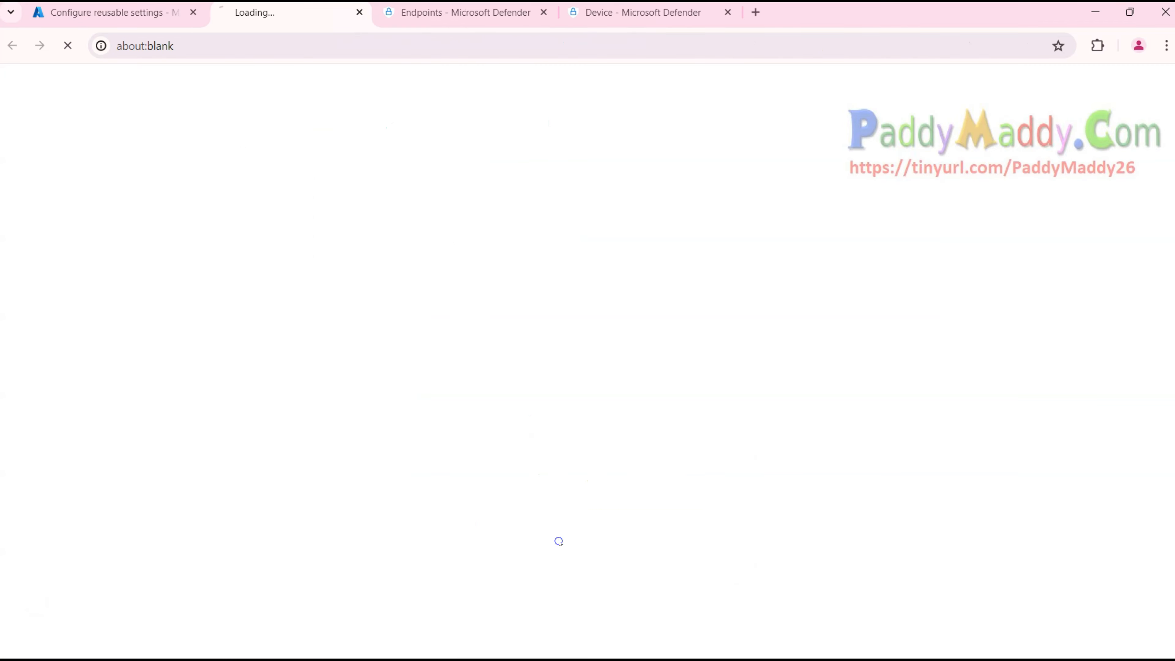
scroll(598, 540, down, 20)
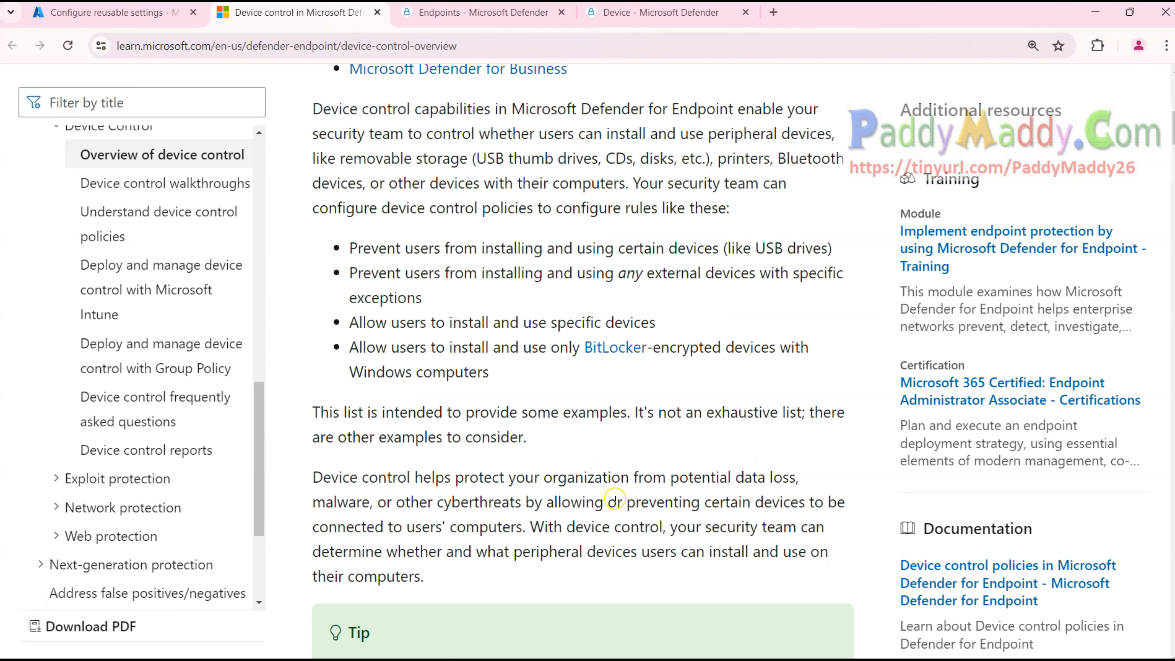
scroll(620, 487, down, 20)
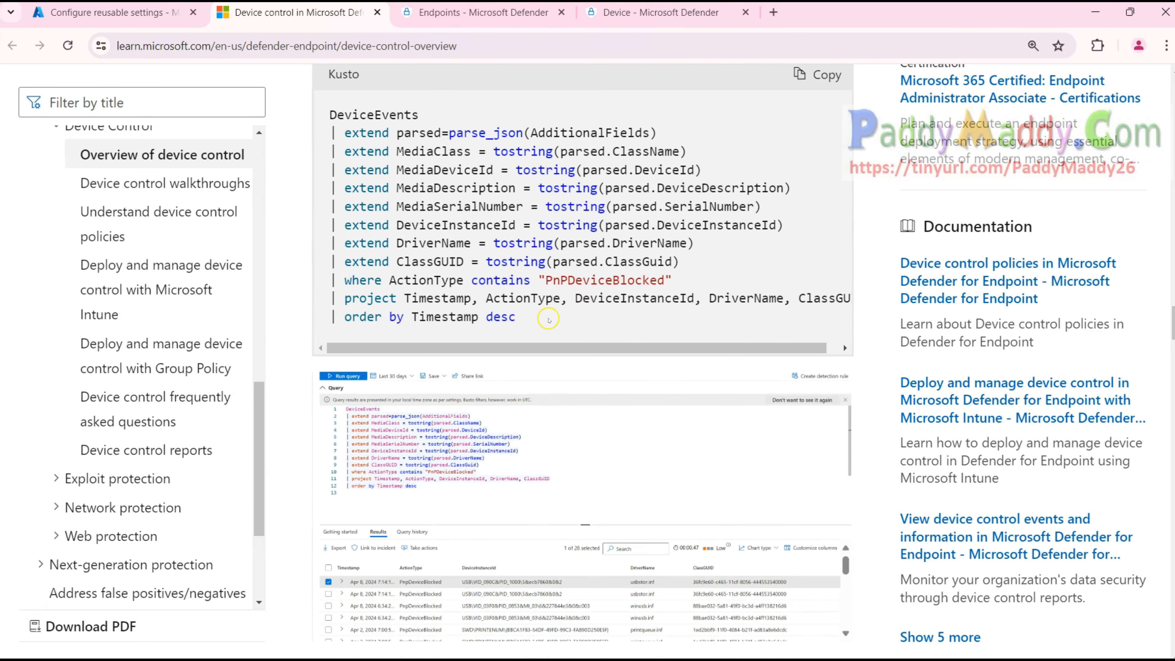
scroll(548, 320, down, 10)
scroll(562, 458, up, 10)
scroll(603, 513, down, 5)
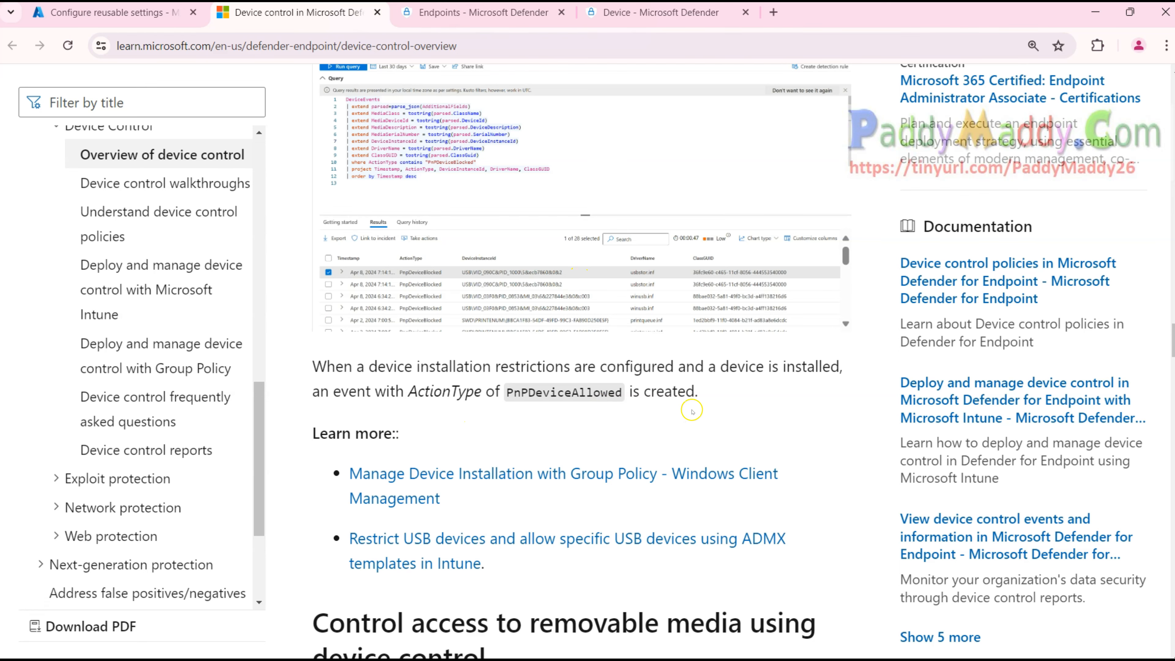
scroll(695, 409, down, 20)
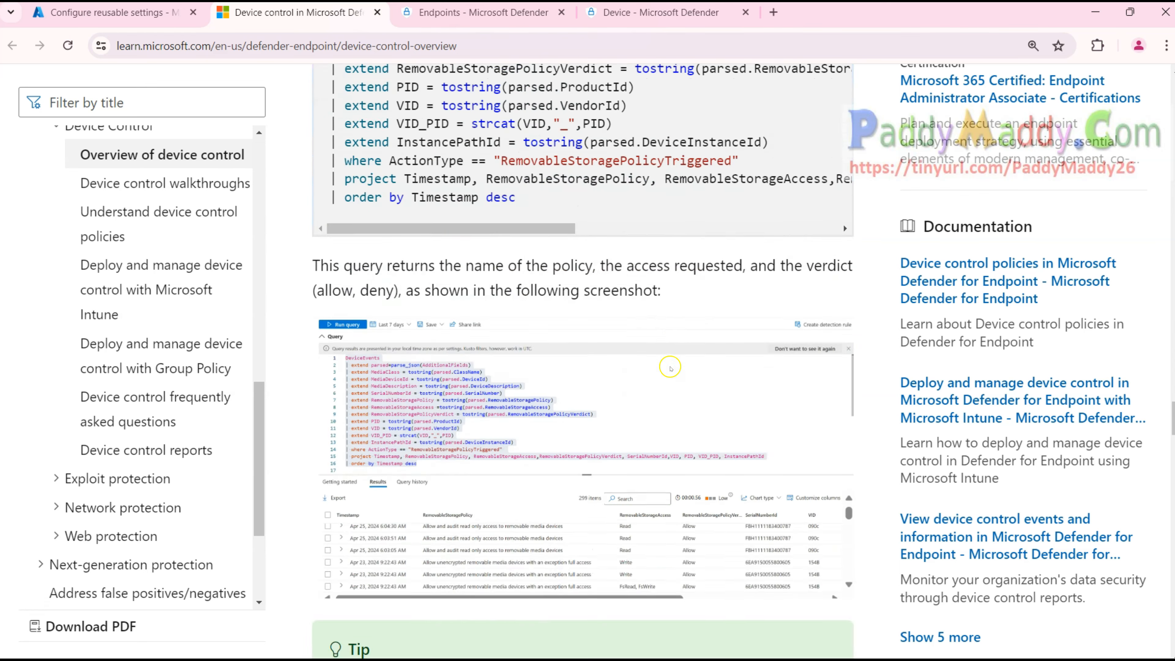
scroll(664, 368, down, 20)
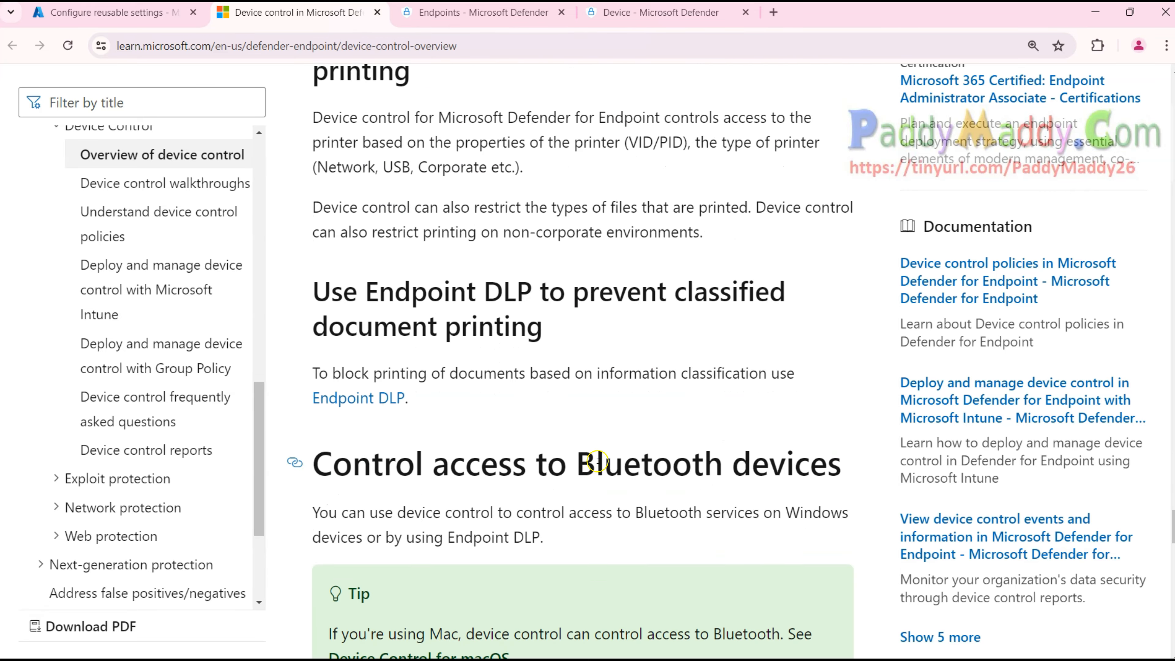
scroll(576, 427, down, 10)
click(107, 12)
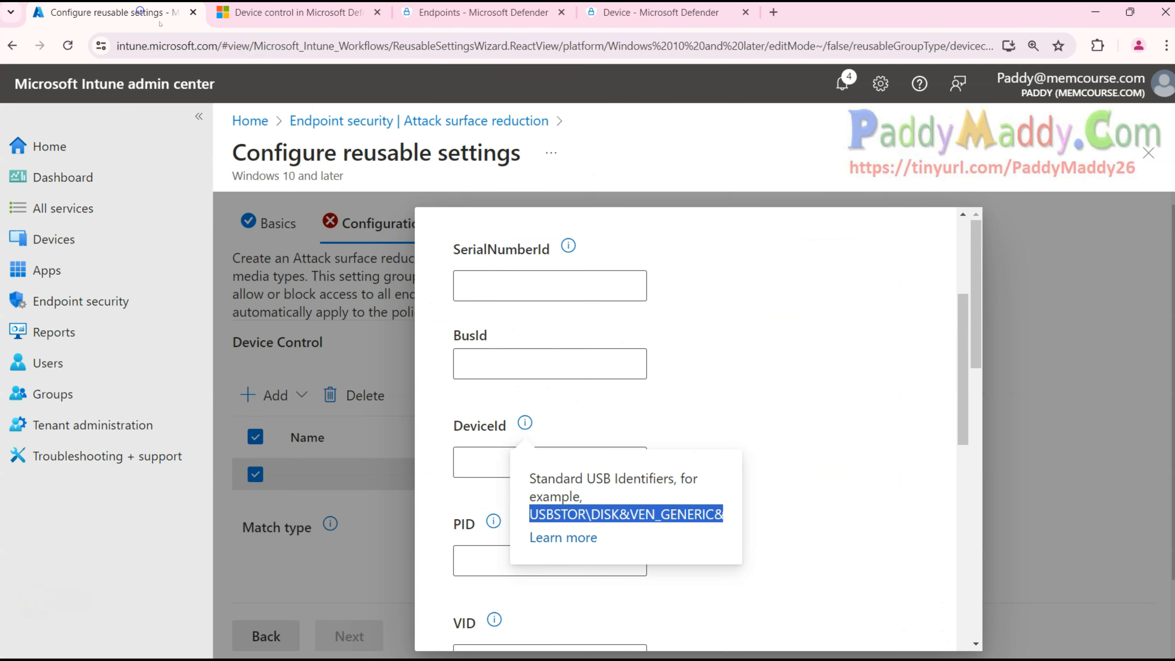
click(858, 488)
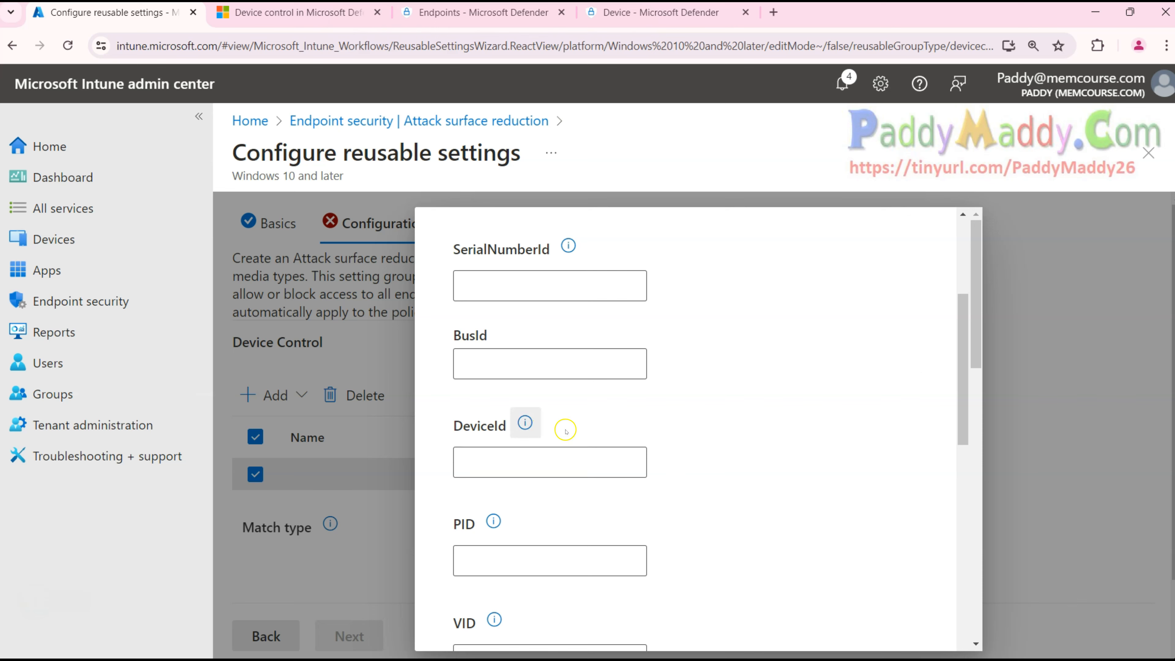
Step: Leave the unfinished reusable setting and open the Disk Drives removable storage instance in the existing ReUsable - Allow setting group
scroll(558, 570, down, 7)
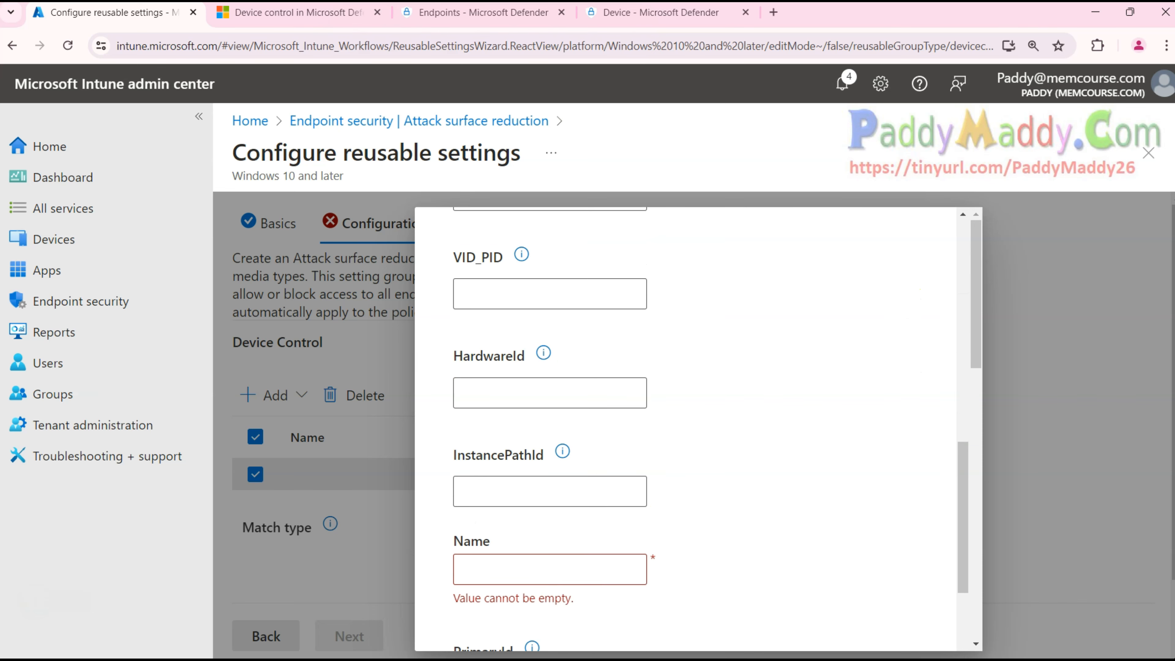
click(1149, 154)
click(518, 222)
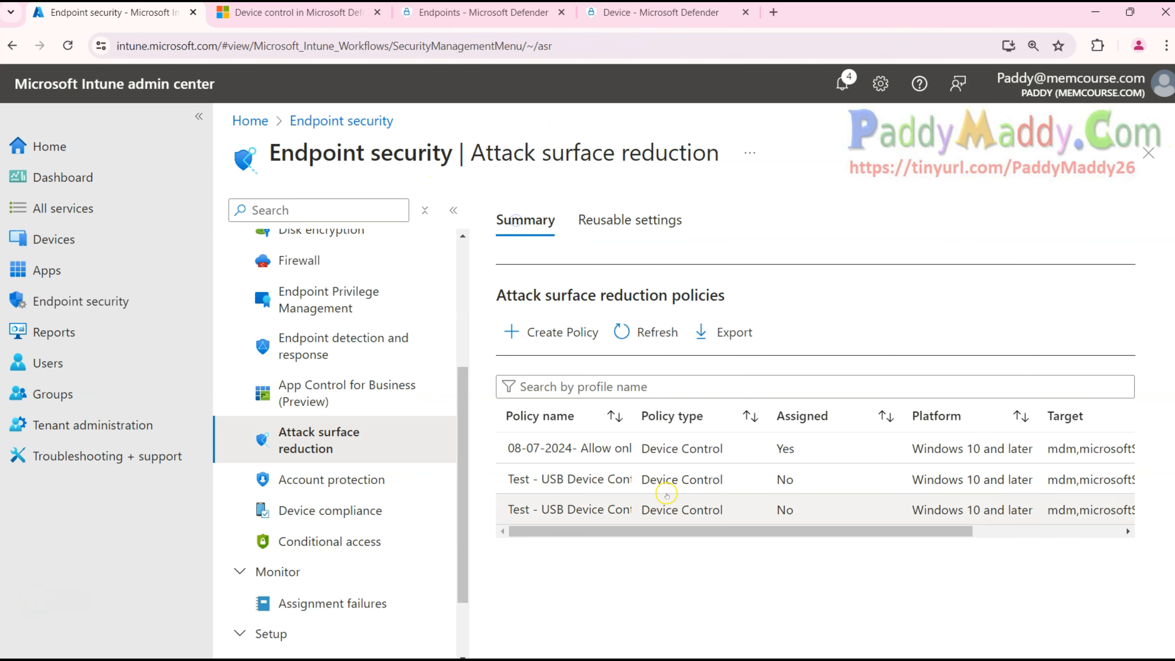
click(646, 222)
click(558, 376)
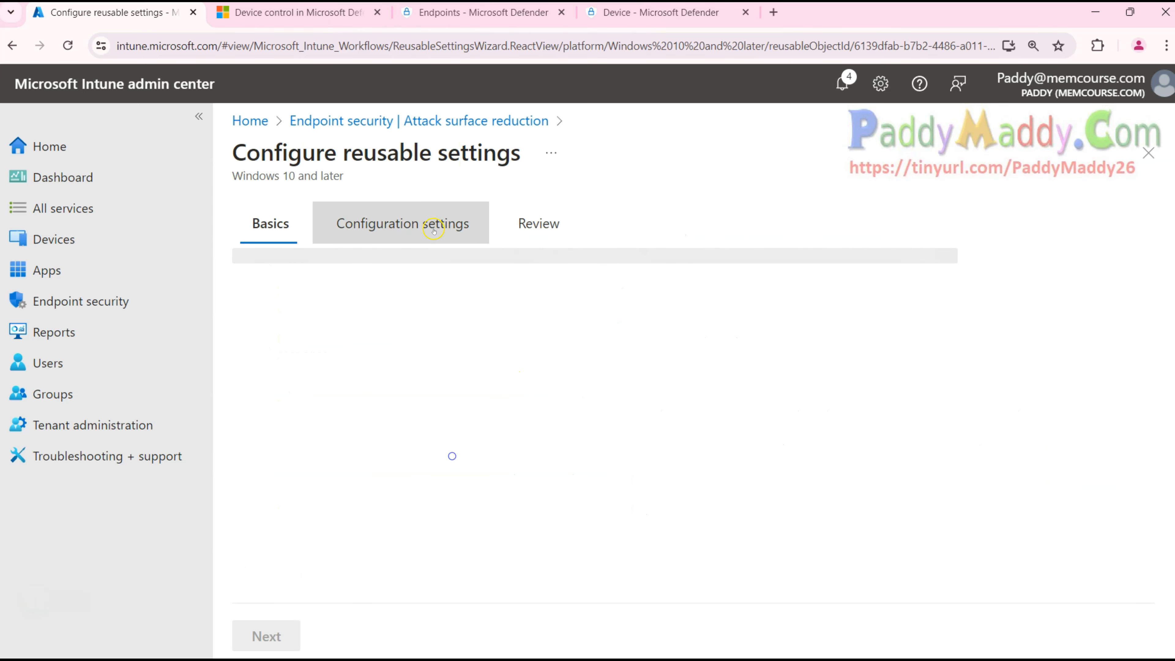
click(896, 472)
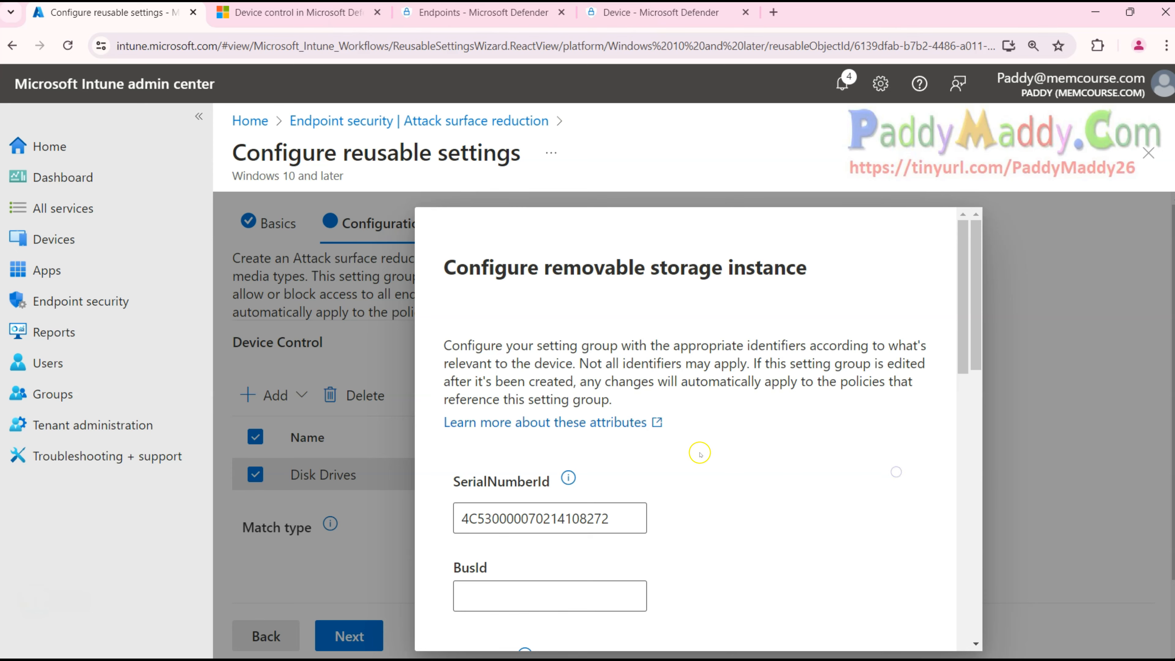
Step: Review the Disk Drives instance's SerialNumberId, DeviceId and HardwareId values, highlighting the DeviceId and HardwareId entries
scroll(700, 453, down, 3)
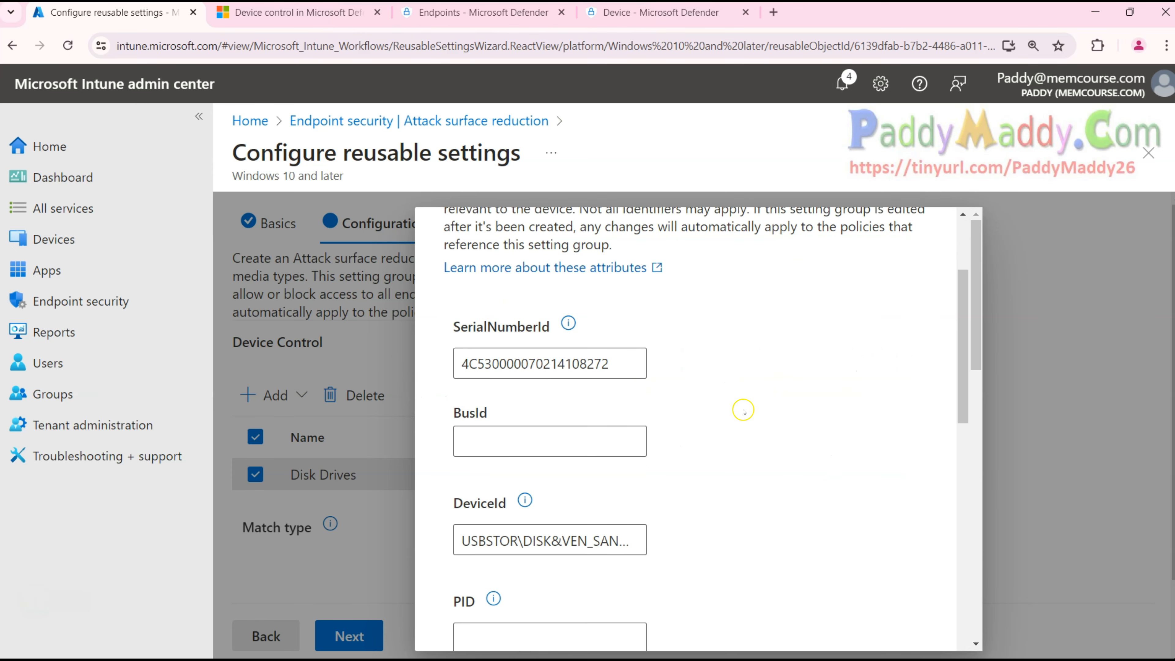
scroll(744, 410, down, 3)
scroll(748, 412, down, 2)
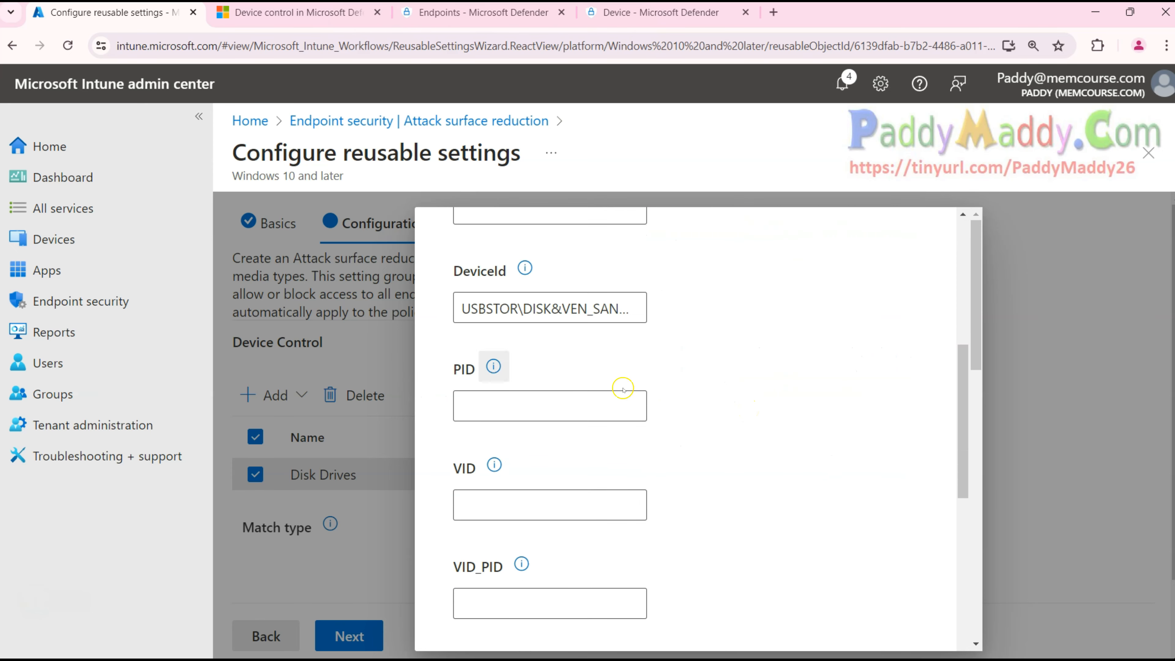
drag(462, 308, 685, 305)
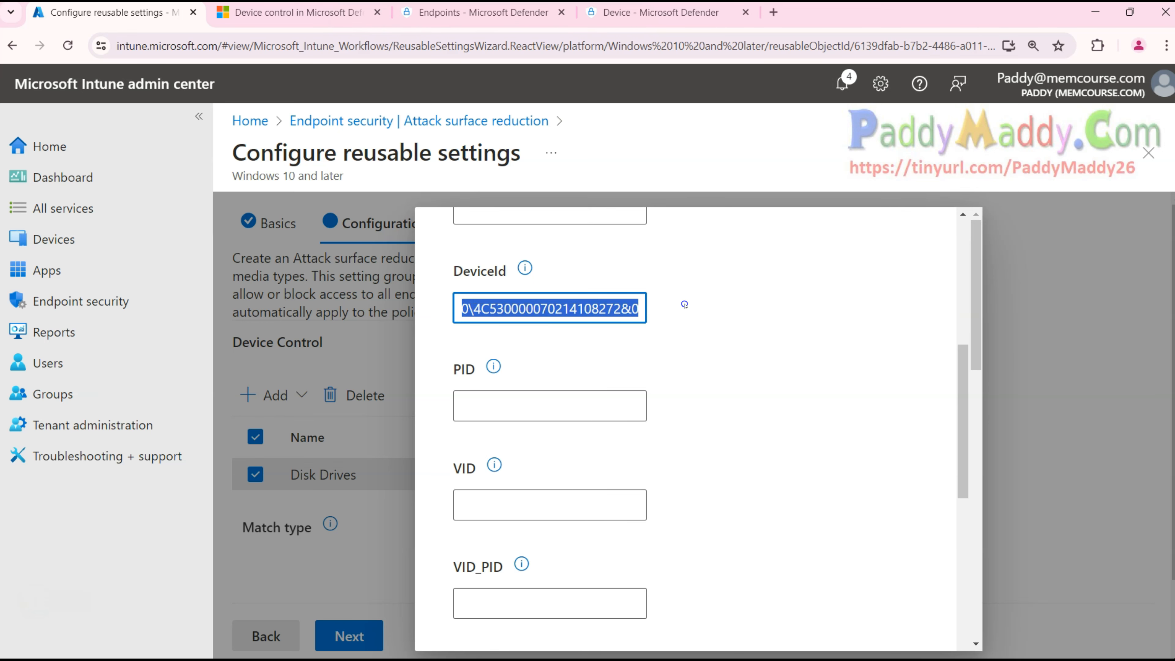
scroll(750, 421, down, 6)
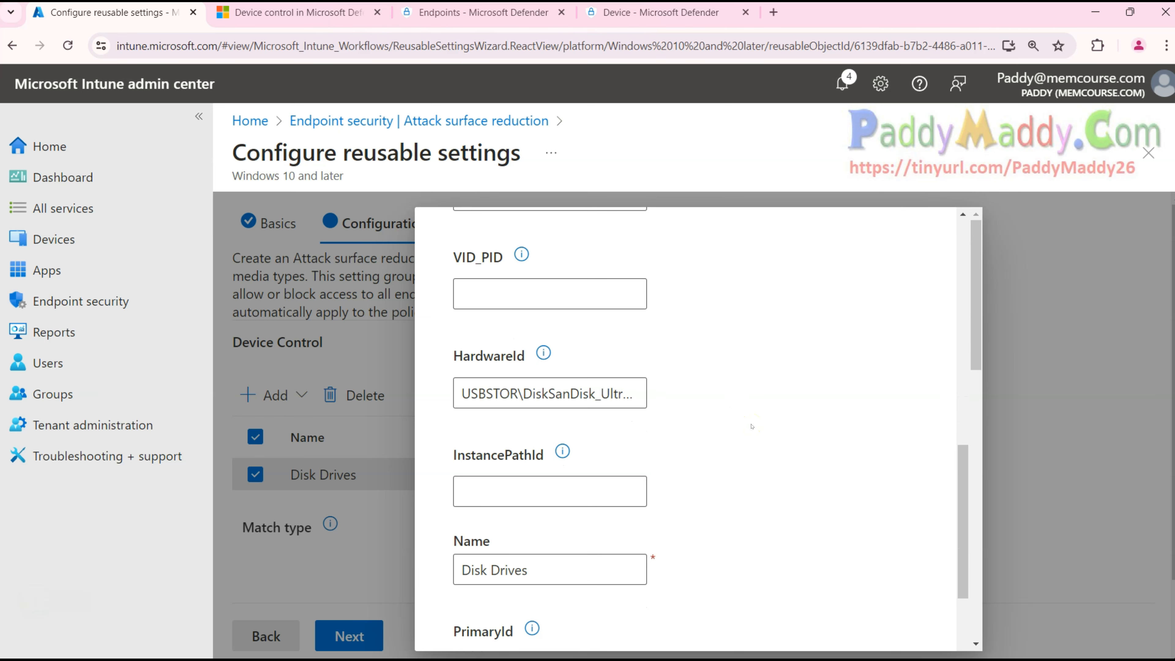
drag(460, 385, 753, 386)
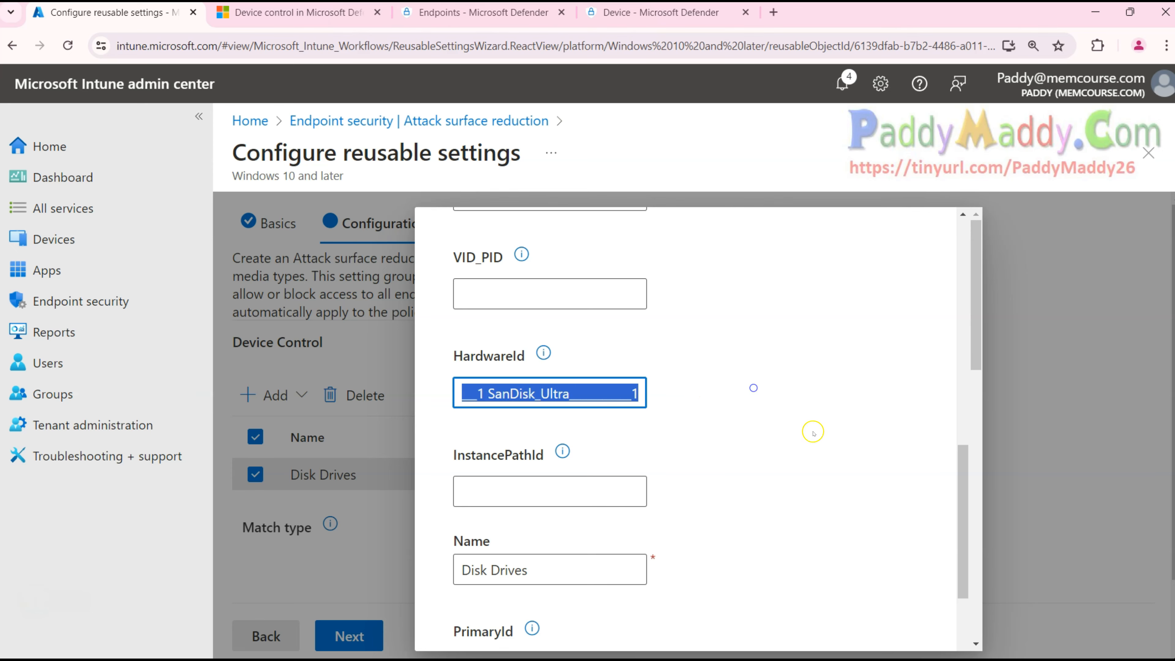
scroll(828, 435, down, 3)
scroll(838, 444, up, 5)
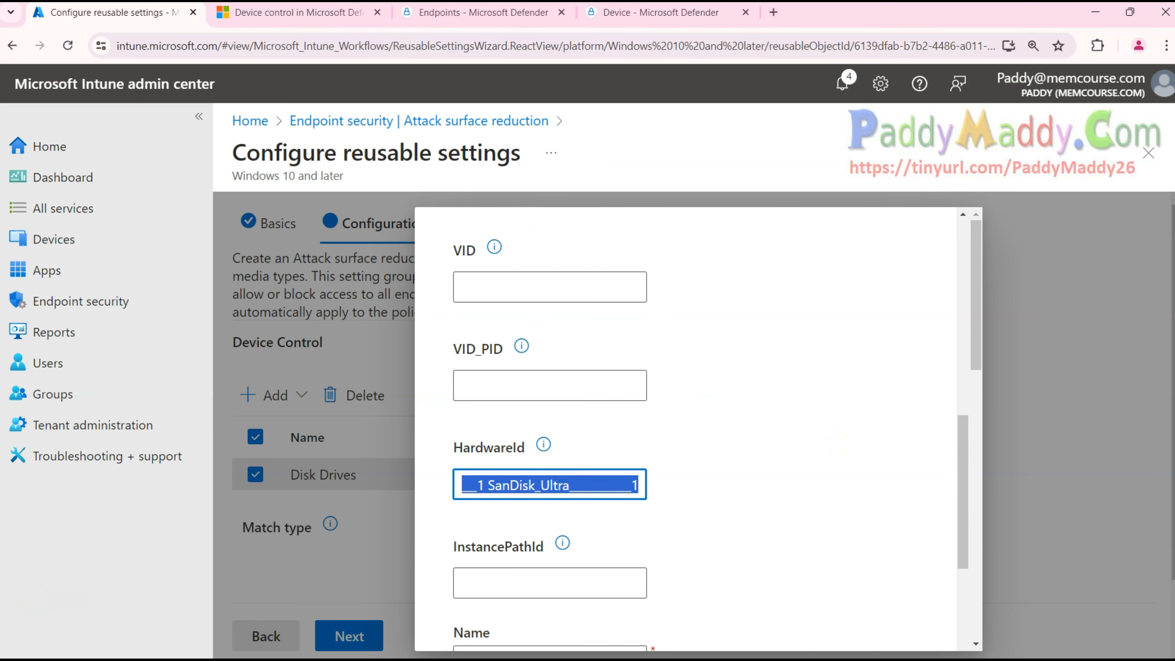
Step: Switch to Notepad, highlight the USB drive's full list of hardware IDs, and return to the removable storage form in Intune
key(alt+Tab)
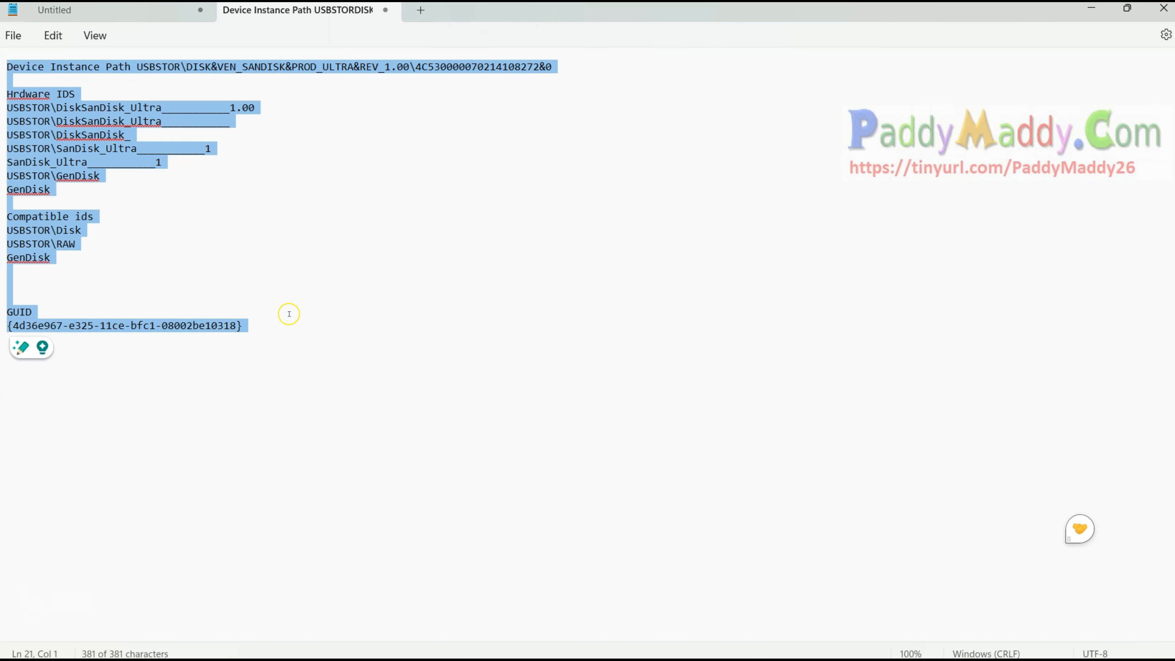
click(120, 255)
drag(59, 199, 6, 107)
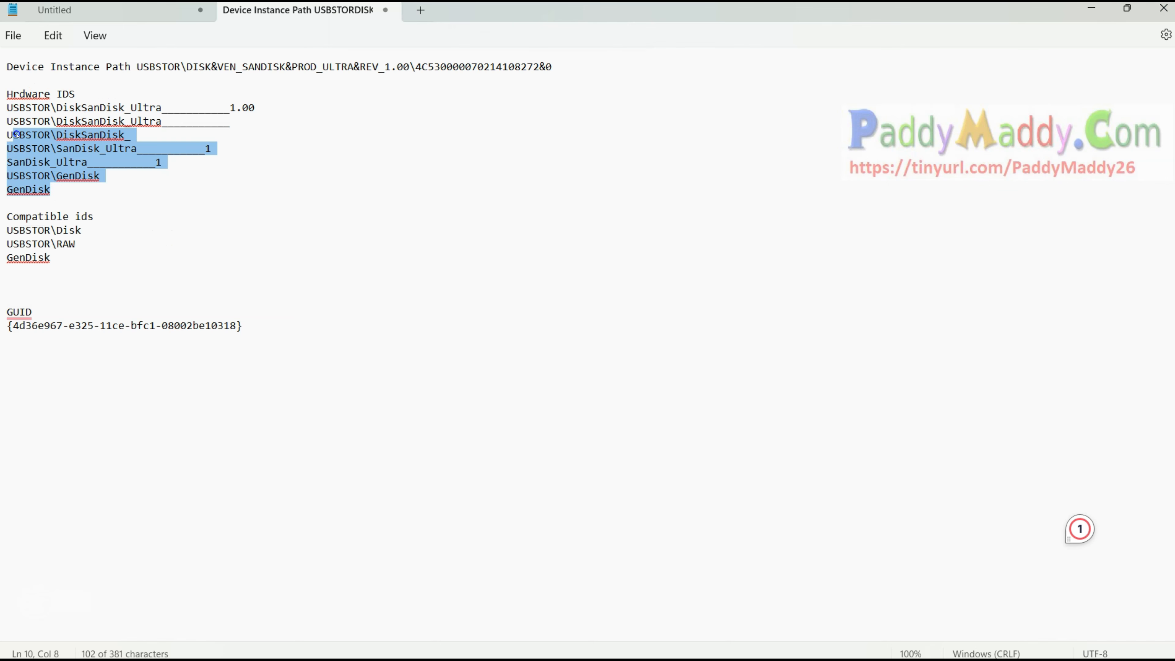
right_click(97, 130)
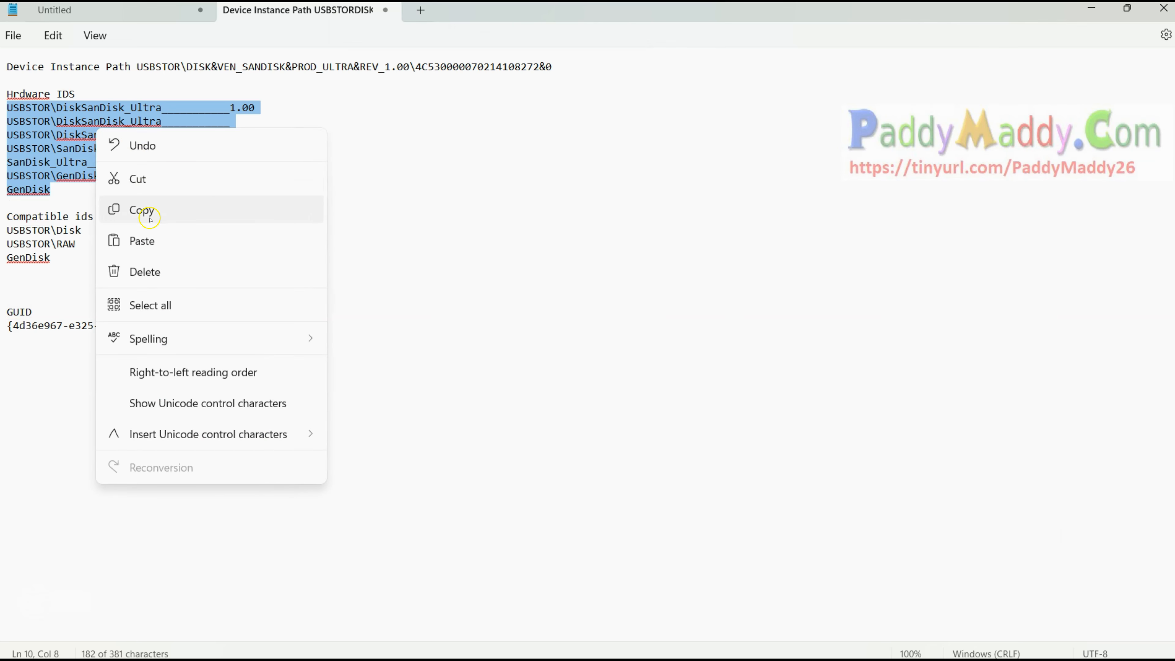
click(1090, 14)
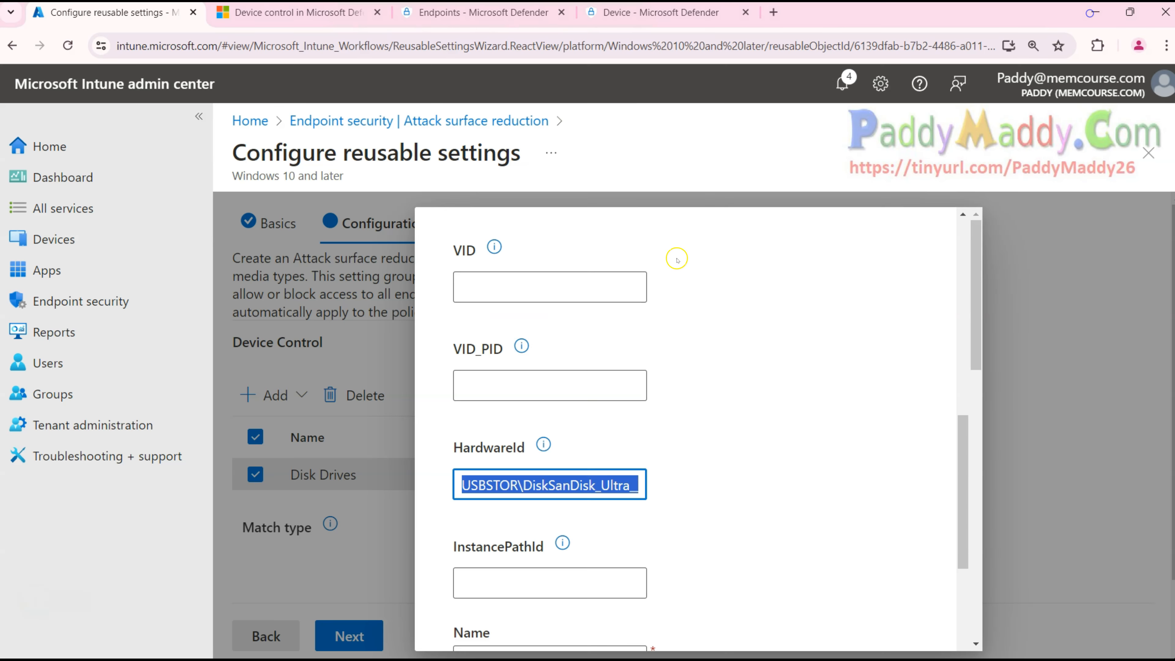
Step: Check the HardwareId and Name entries through to the end of the form, and return to the SerialNumberId field
double_click(605, 486)
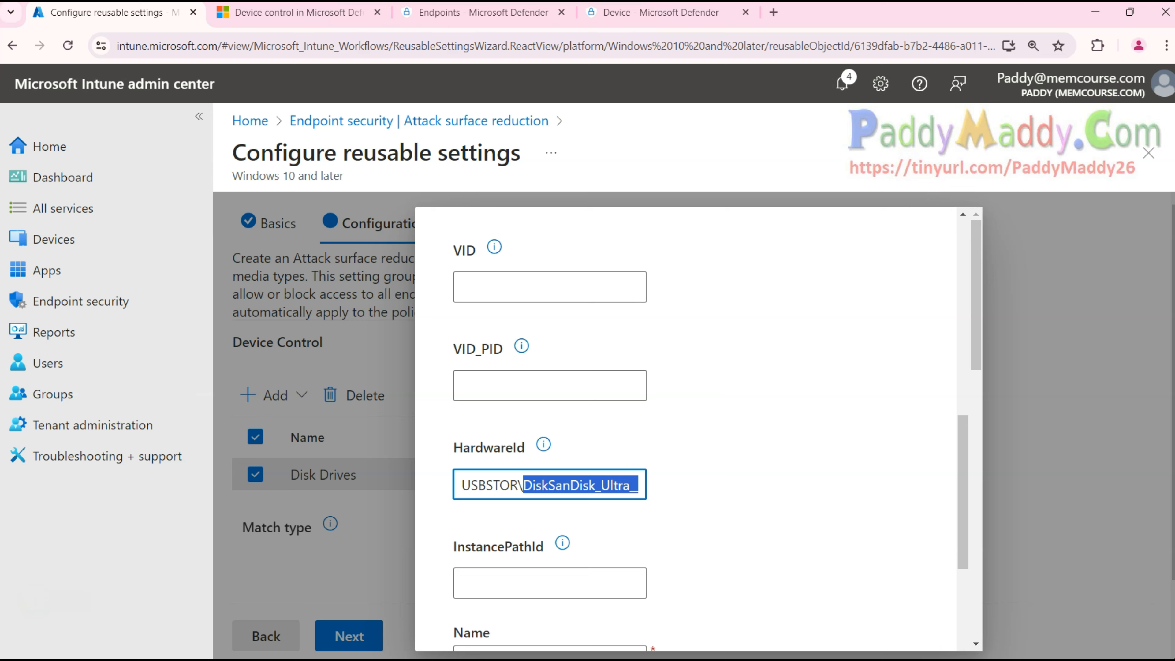
scroll(679, 475, down, 5)
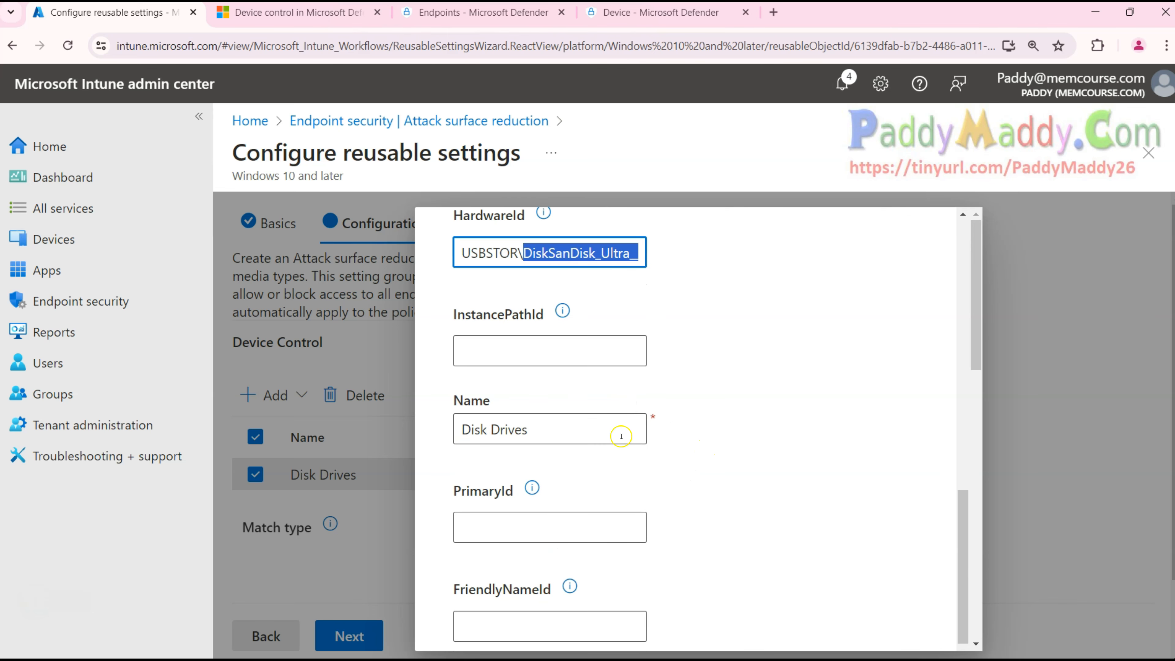
click(588, 439)
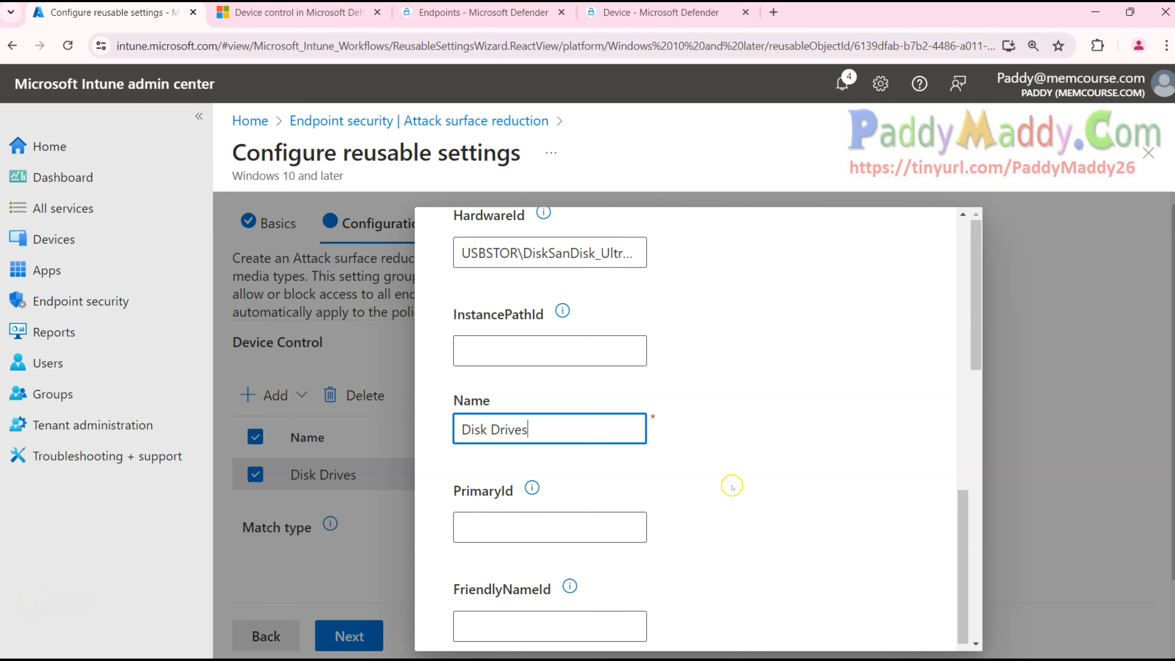
scroll(732, 487, down, 2)
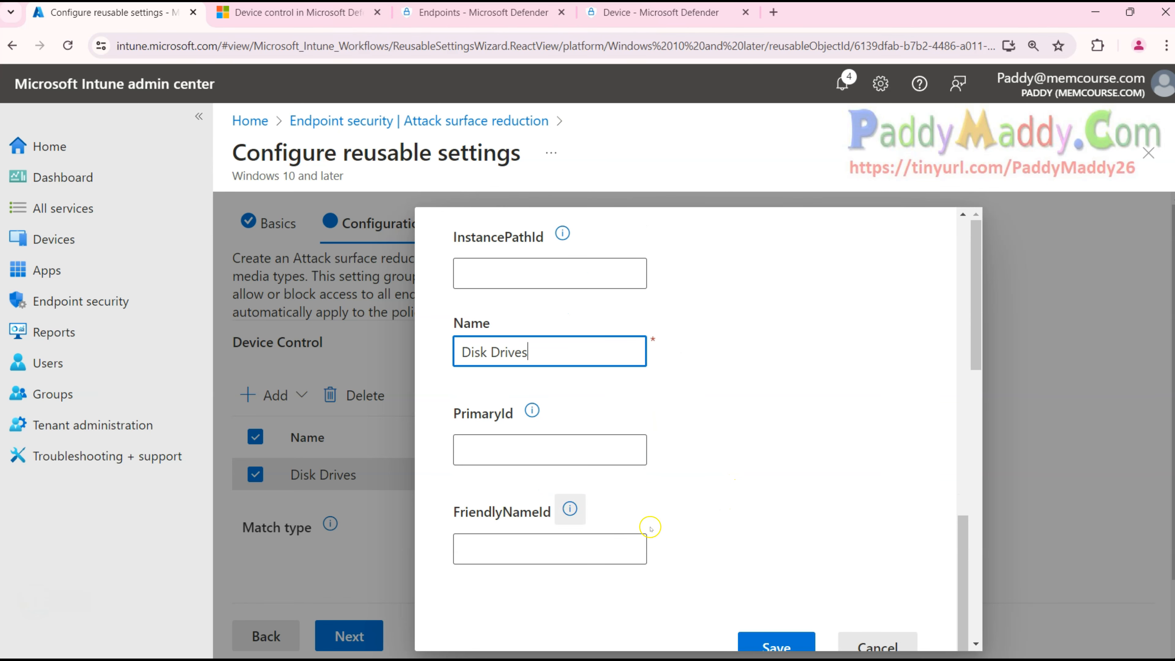
scroll(687, 436, up, 10)
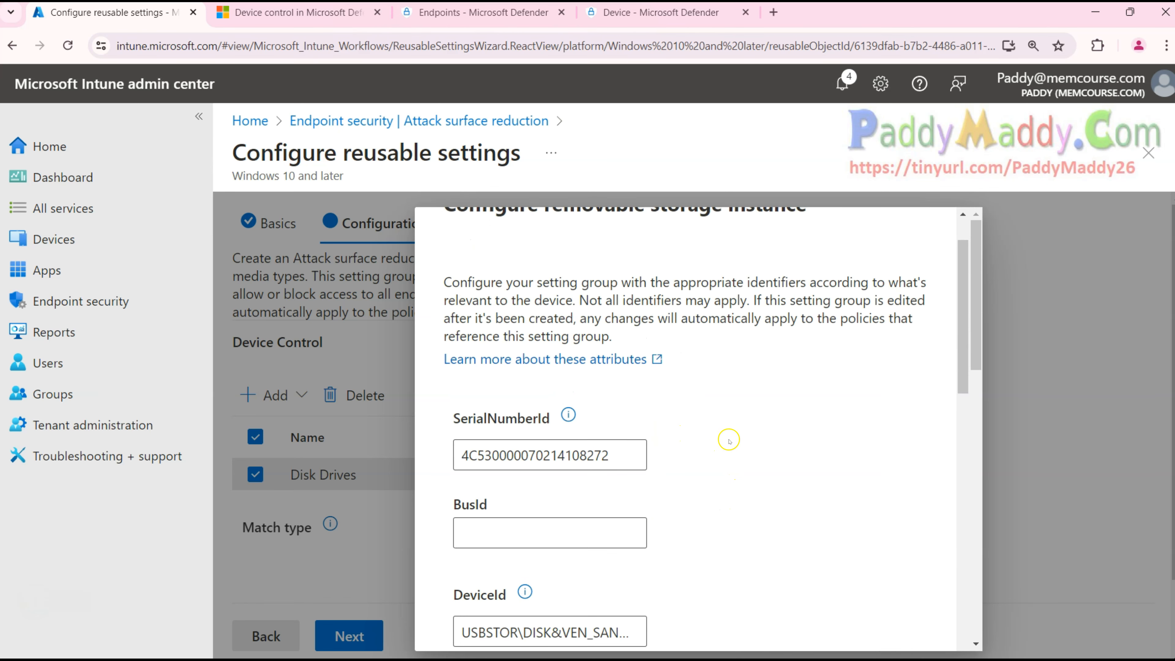
Step: Go through the identifier fields again, highlighting the HardwareId and Name field labels
scroll(748, 437, down, 10)
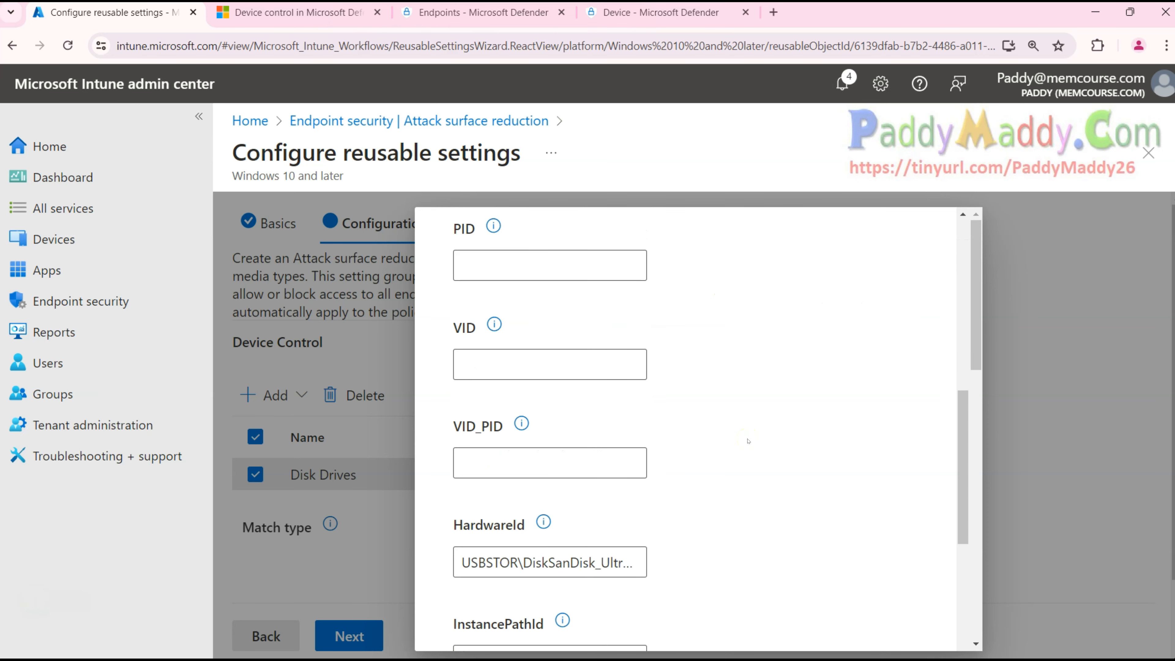
scroll(726, 509, down, 2)
drag(455, 371, 514, 368)
scroll(768, 444, down, 1)
drag(506, 483, 451, 482)
scroll(664, 548, up, 4)
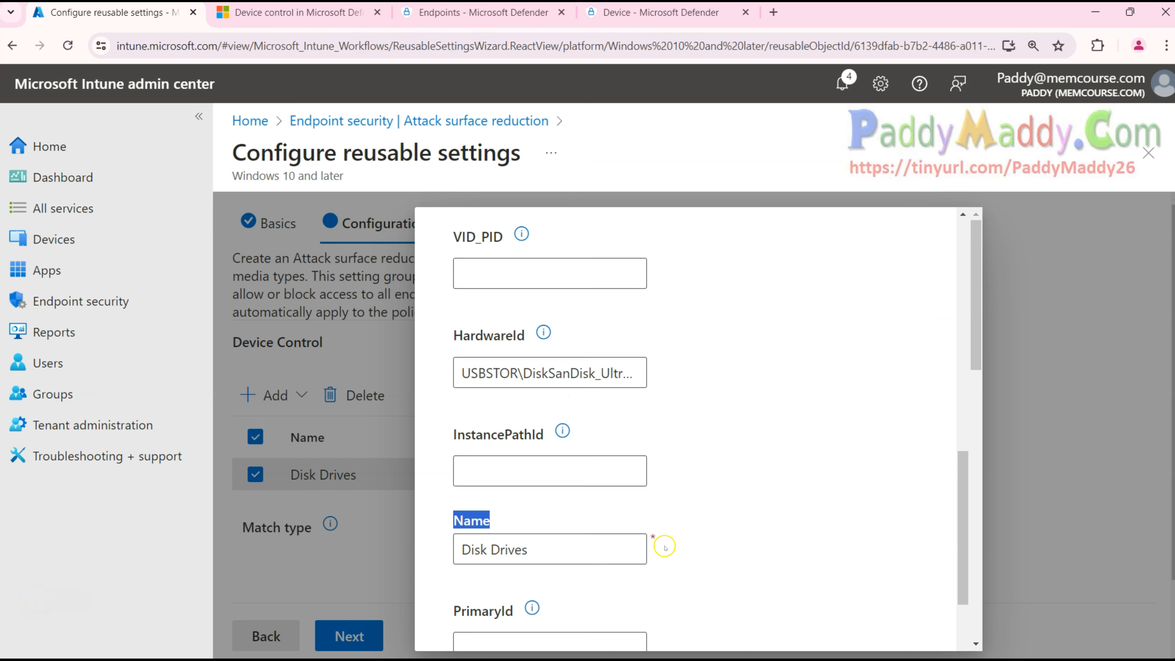
Step: Recheck the filled-in identifiers, close the removable storage form without saving, and check the help for Match type
scroll(490, 326, up, 3)
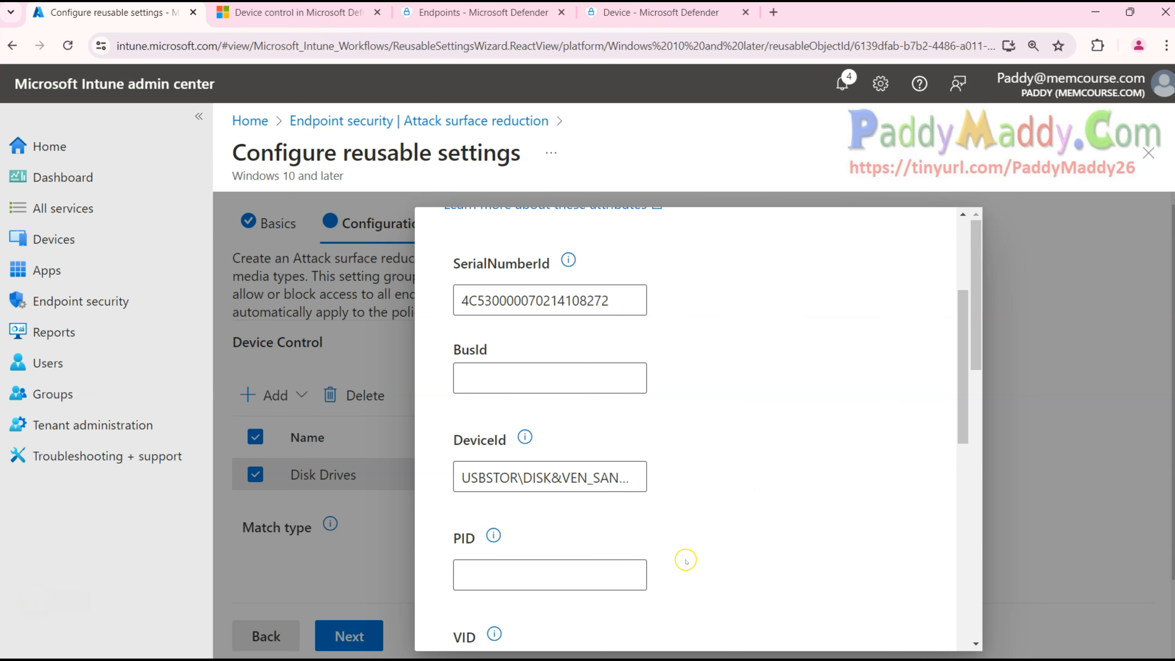
scroll(686, 561, down, 4)
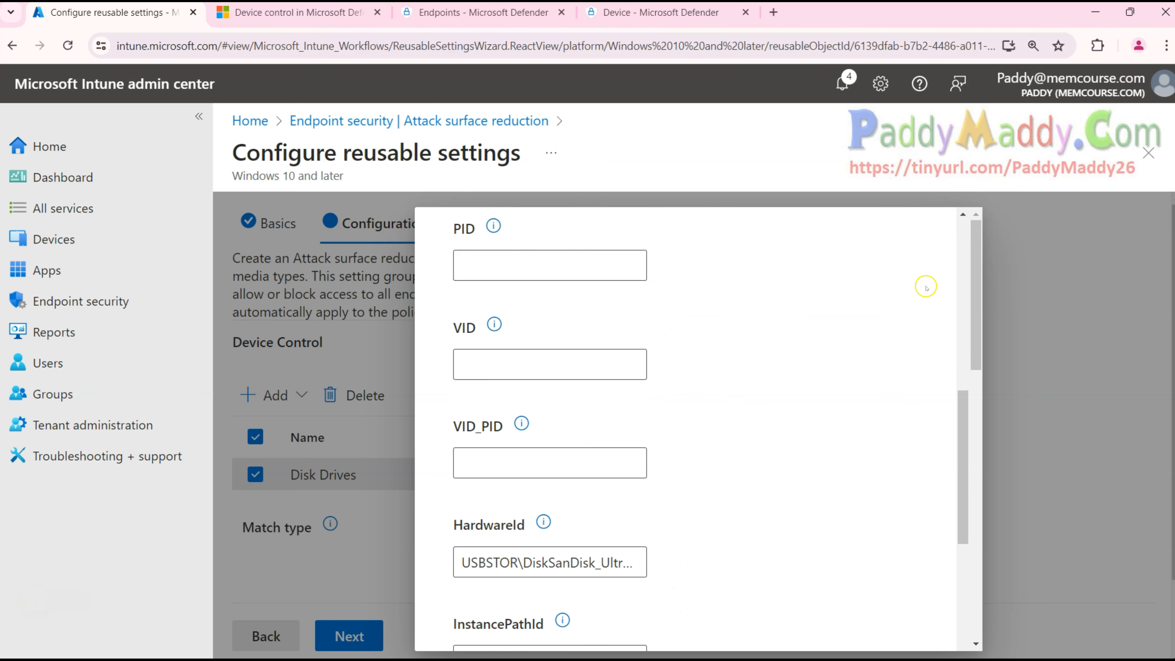
scroll(884, 511, down, 5)
drag(977, 358, 902, 436)
click(888, 415)
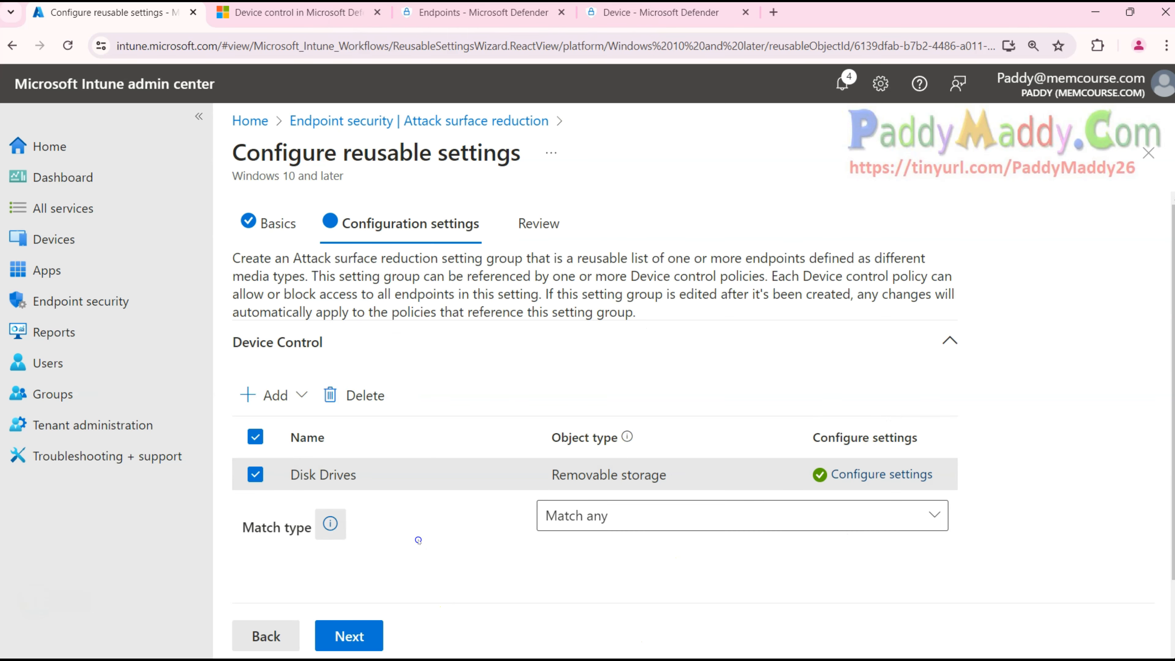
click(330, 524)
click(252, 452)
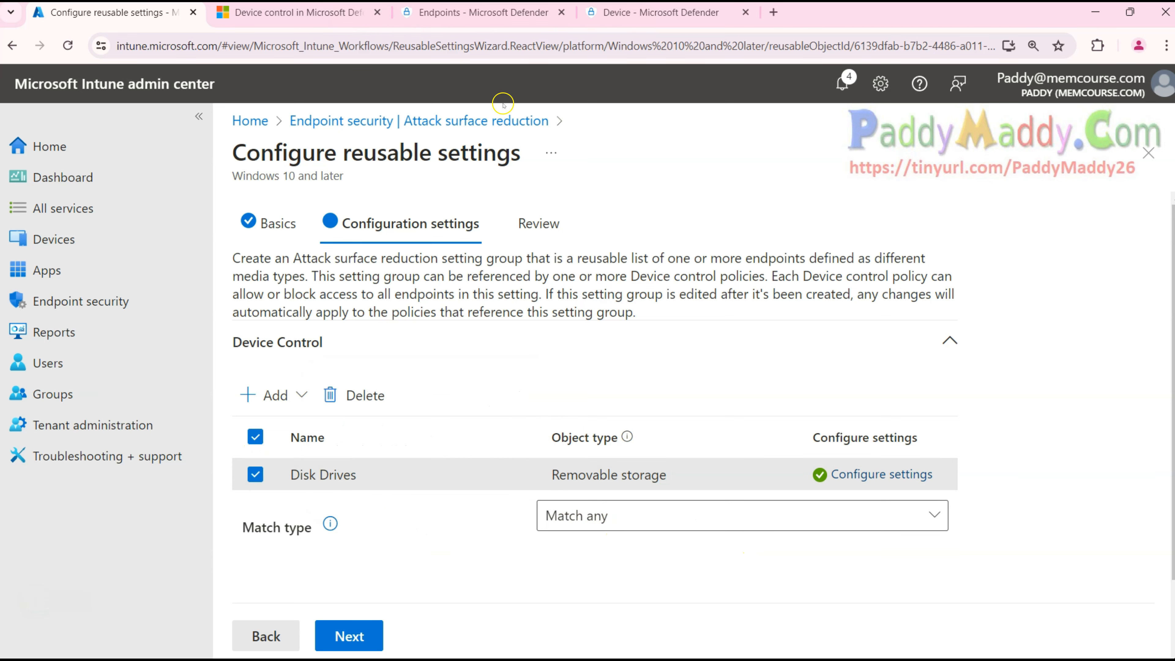
Step: Reopen the Disk Drives configuration, look over its fields from SerialNumberId to FriendlyNameId, and cancel without saving
click(854, 479)
scroll(770, 458, down, 1)
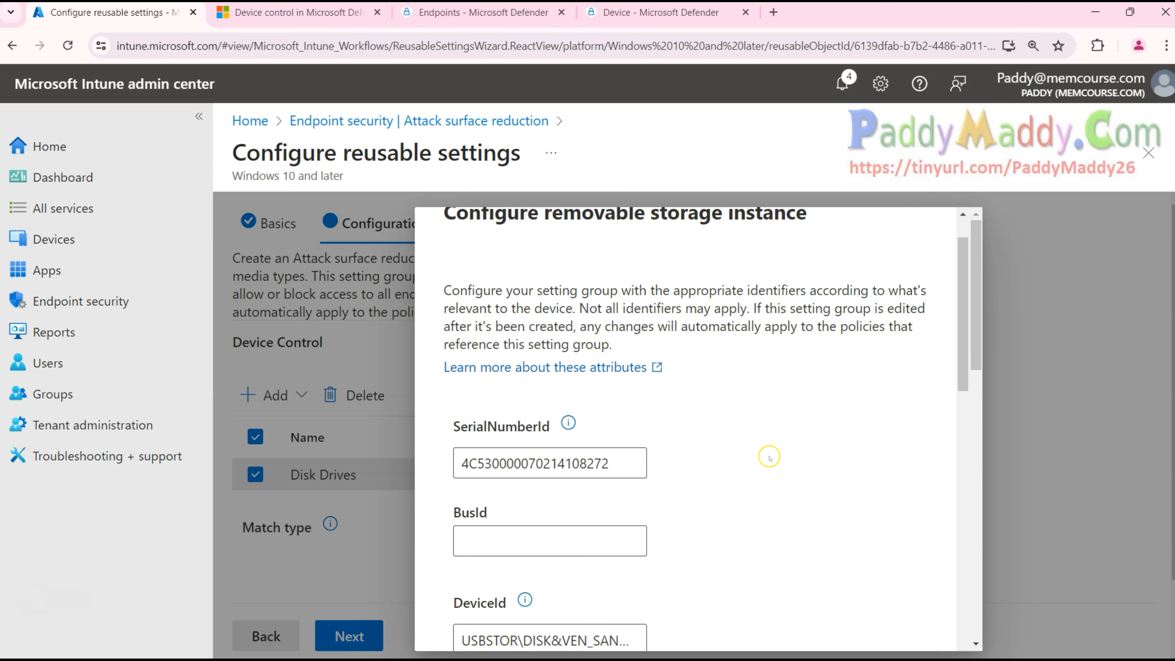
scroll(770, 458, down, 1)
scroll(794, 556, down, 4)
scroll(803, 555, down, 7)
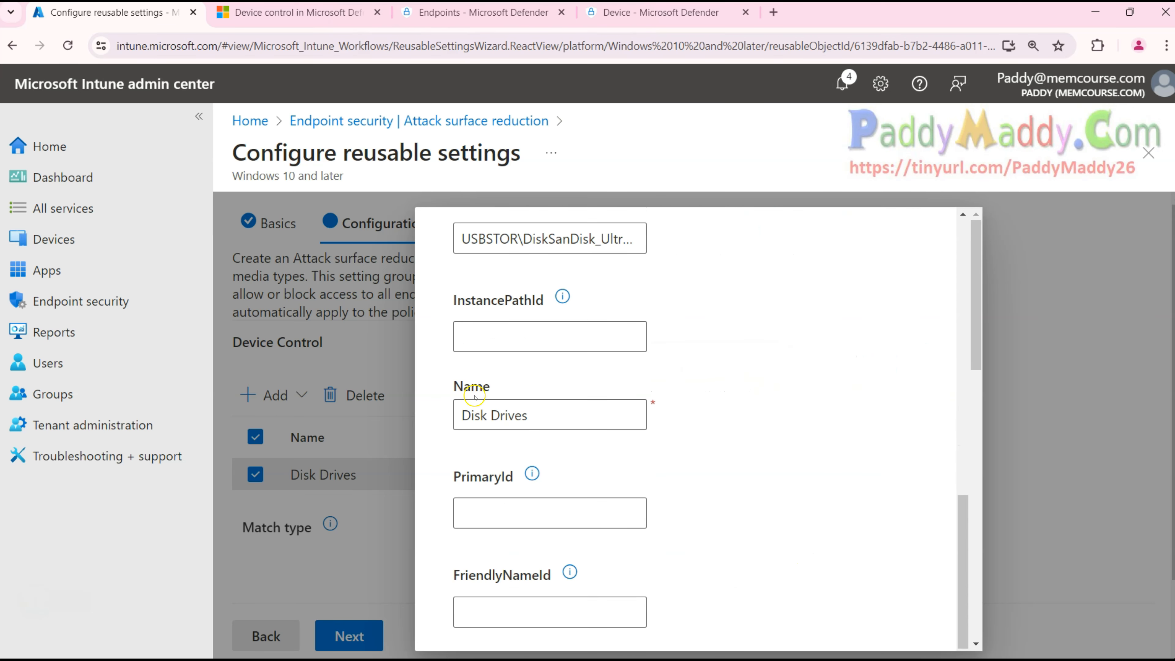
scroll(667, 411, down, 2)
click(877, 645)
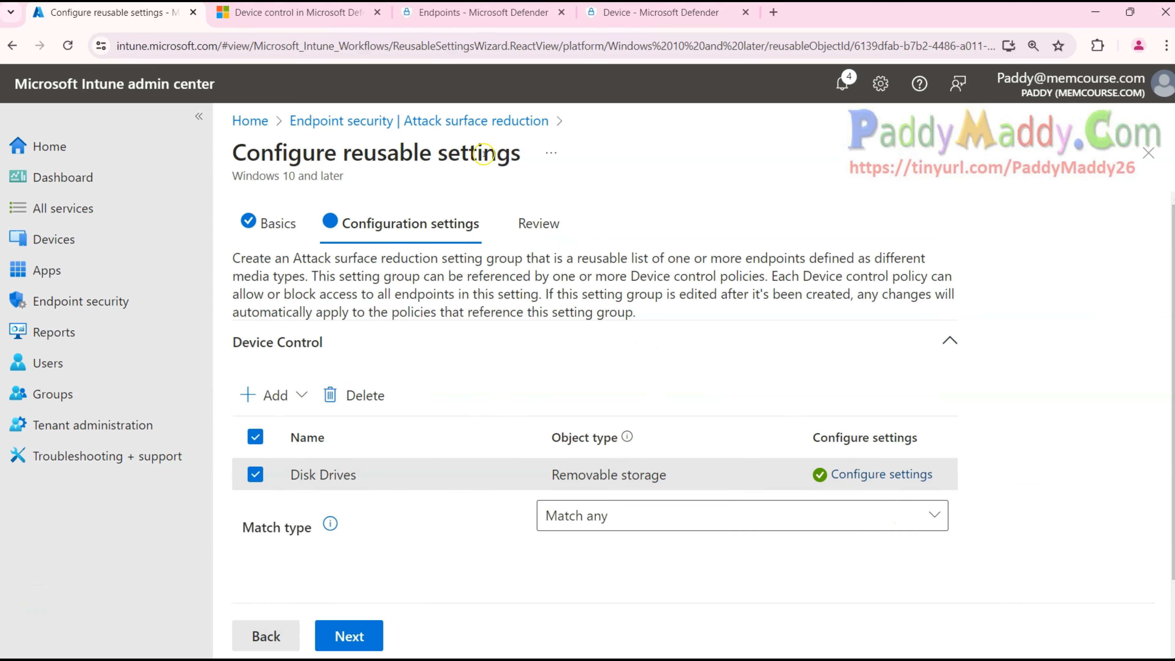
Step: Return to Attack surface reduction and display the summary list of attack surface reduction policies
click(477, 122)
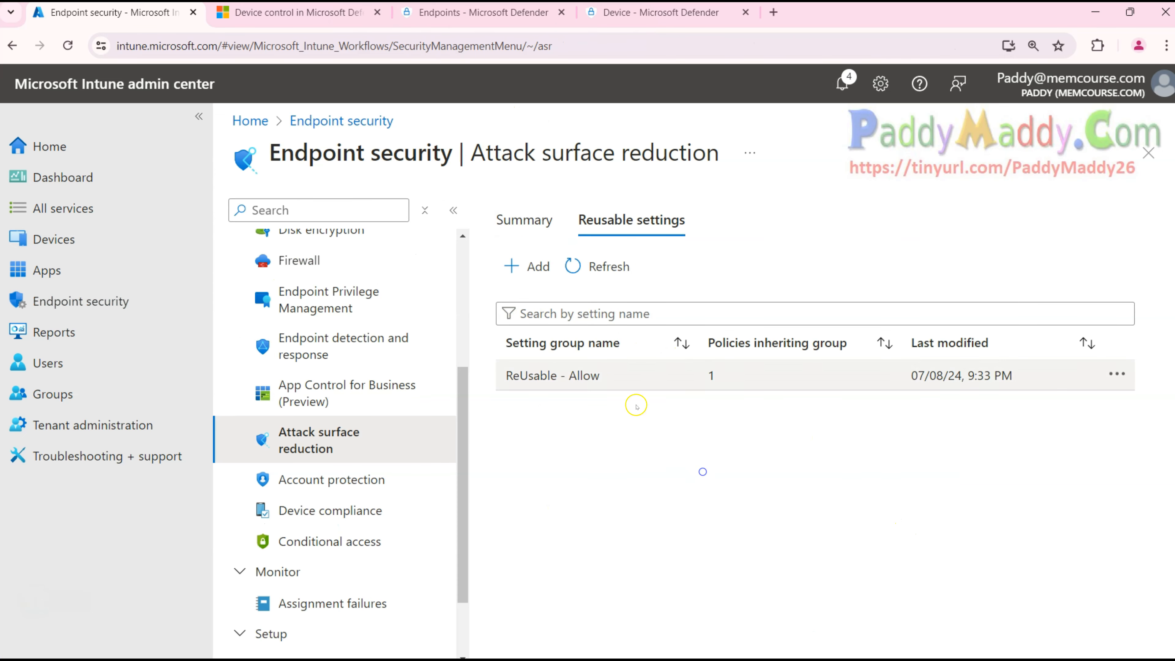
click(525, 223)
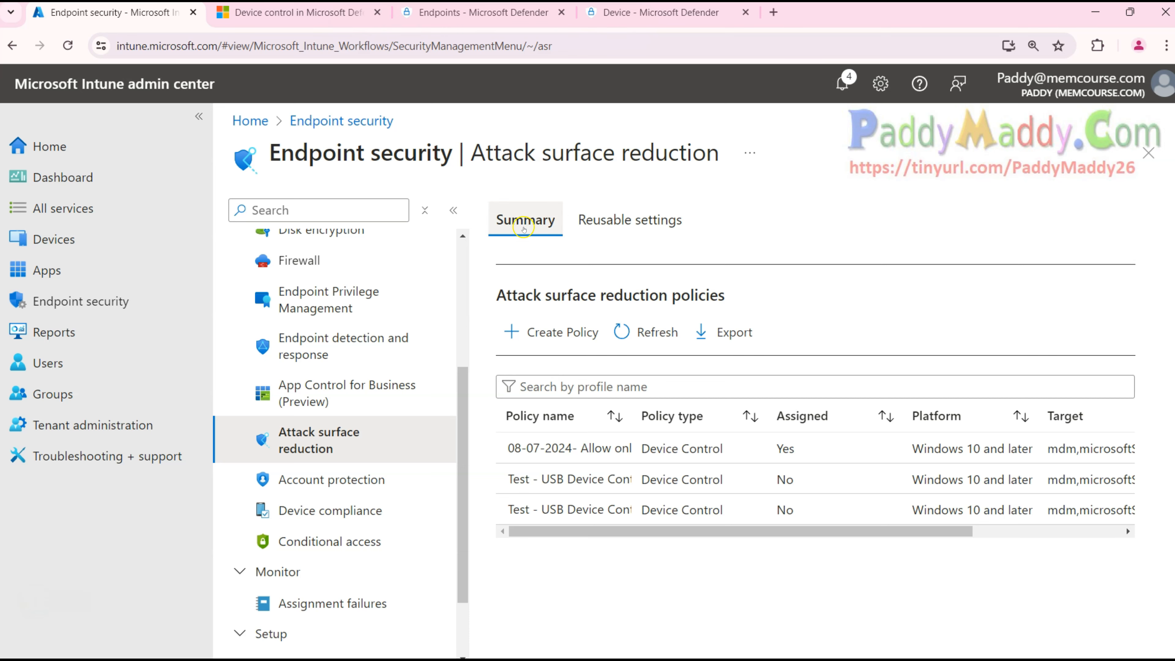
drag(506, 296, 708, 297)
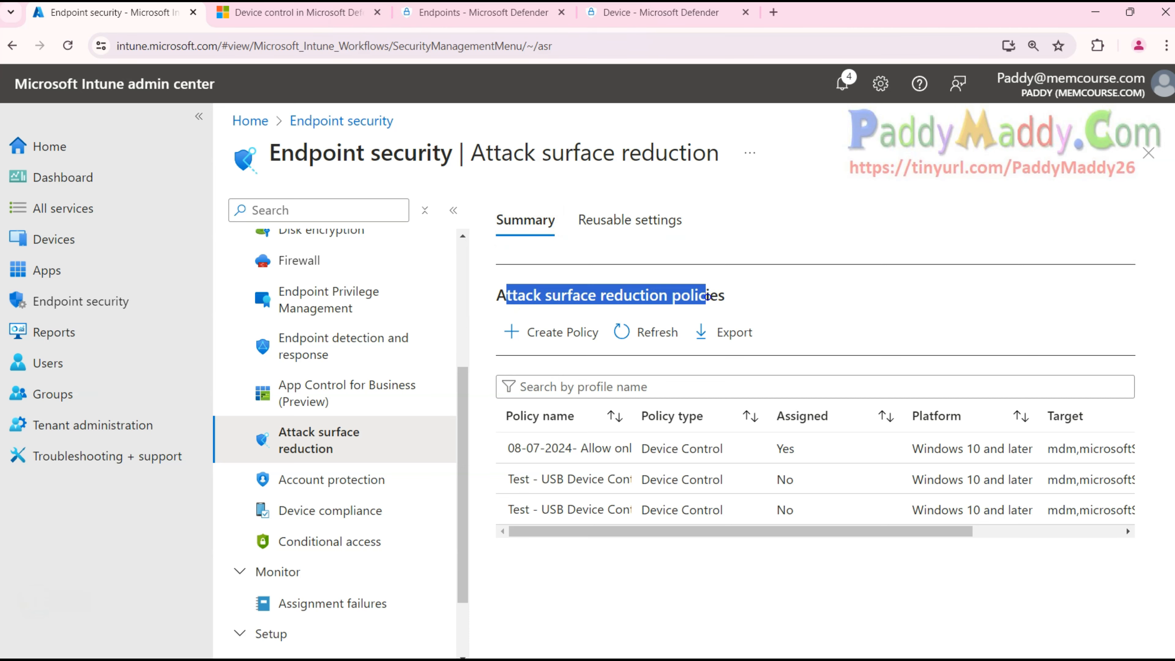
Step: Start a new policy with the platform Windows 10, Windows 11, and Windows Server and the profile Device Control
click(593, 327)
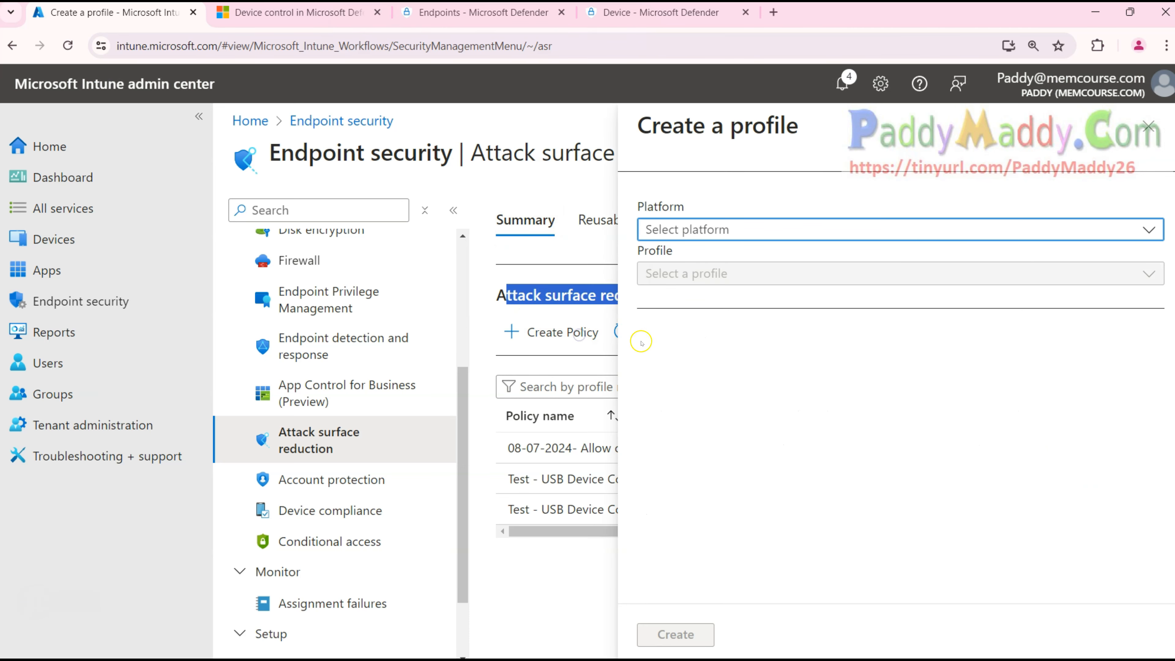
click(694, 232)
click(698, 313)
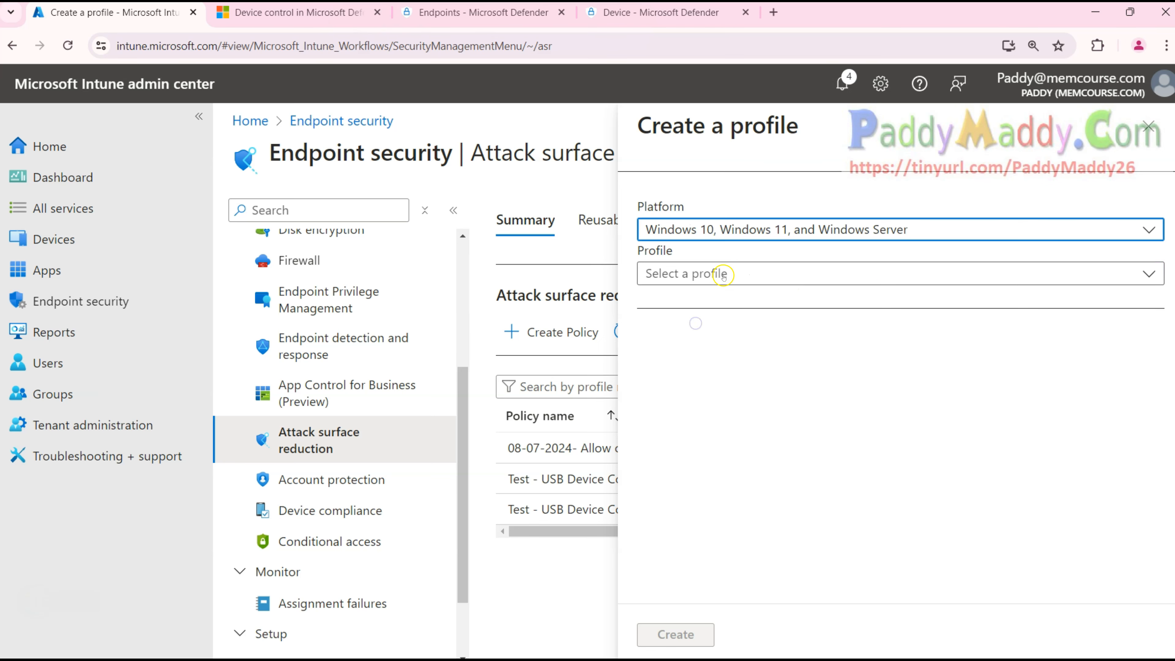
click(723, 274)
click(690, 301)
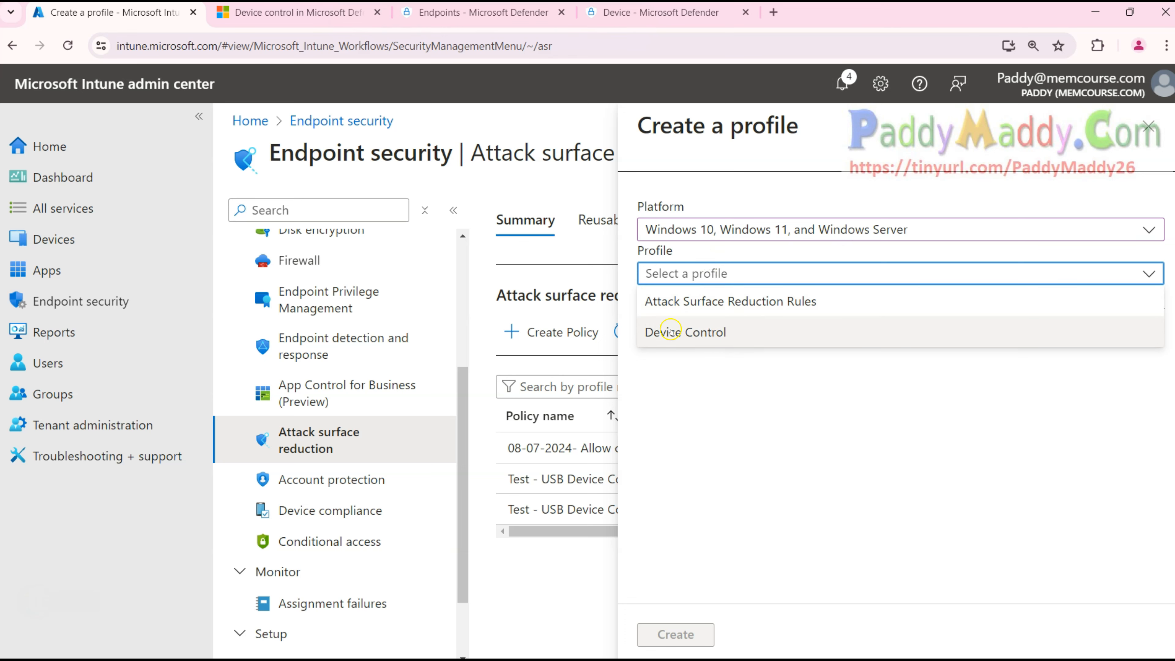
click(662, 334)
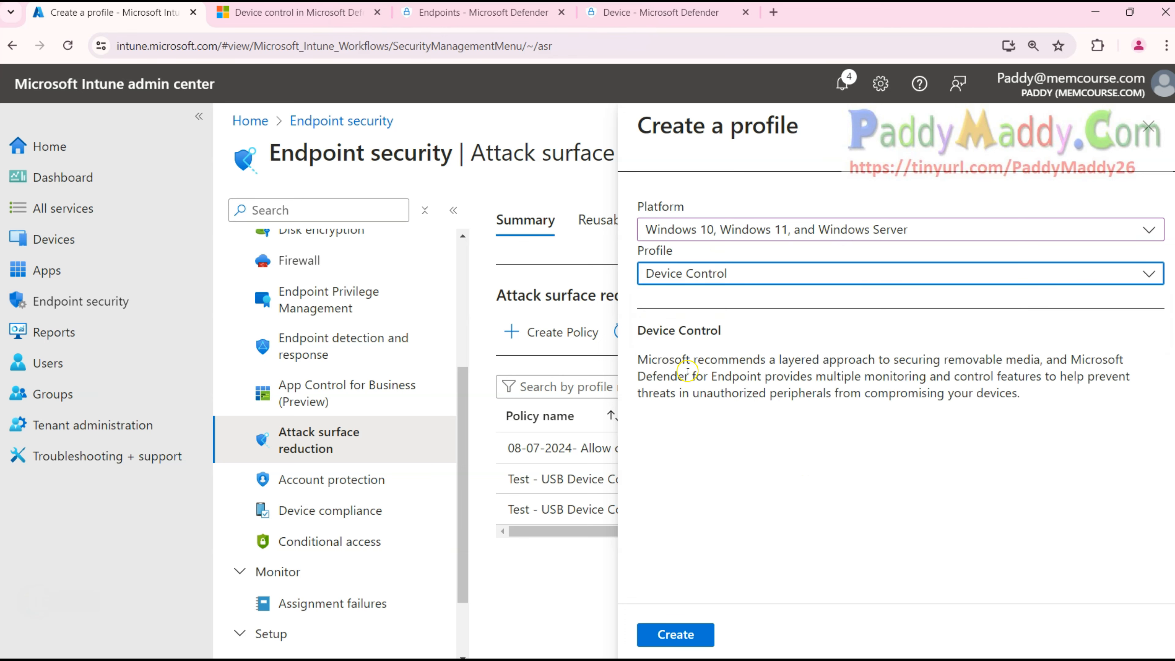
Step: Create the Device Control profile, name it "Block all USBS", and continue to its configuration settings
drag(688, 371, 857, 432)
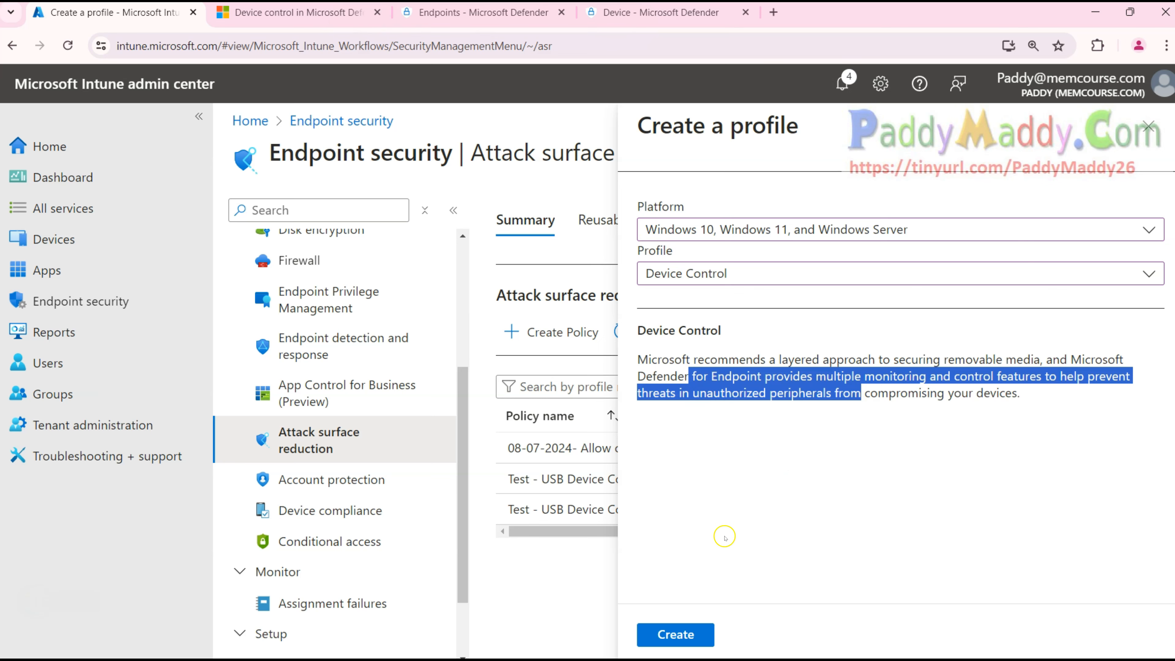
click(710, 488)
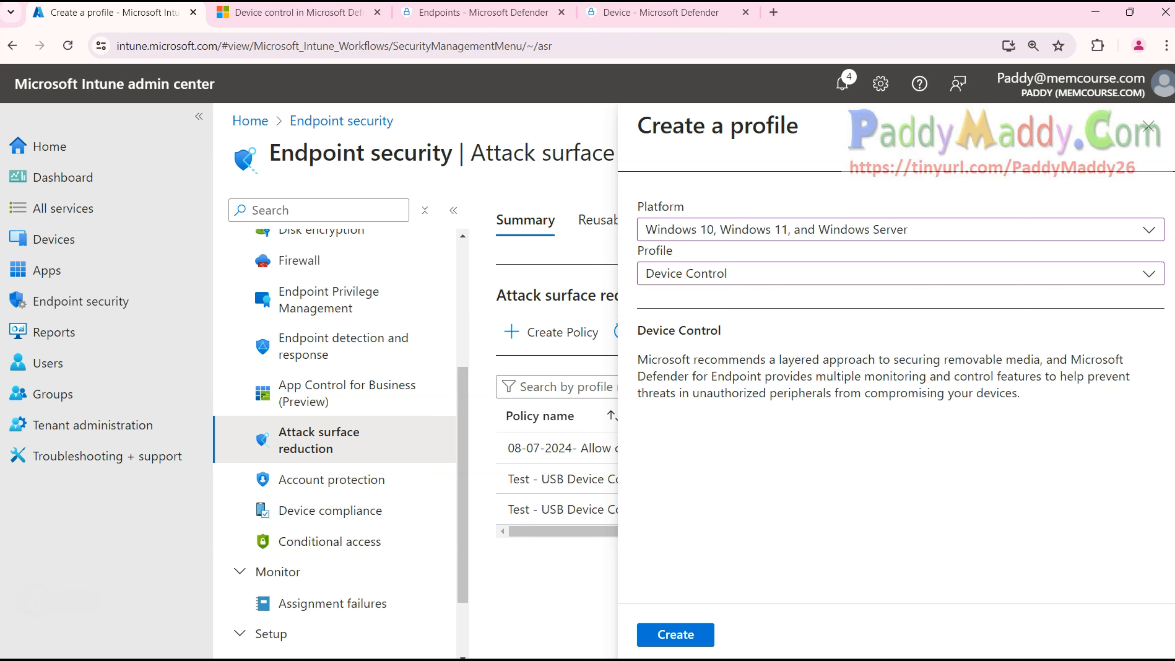
click(704, 640)
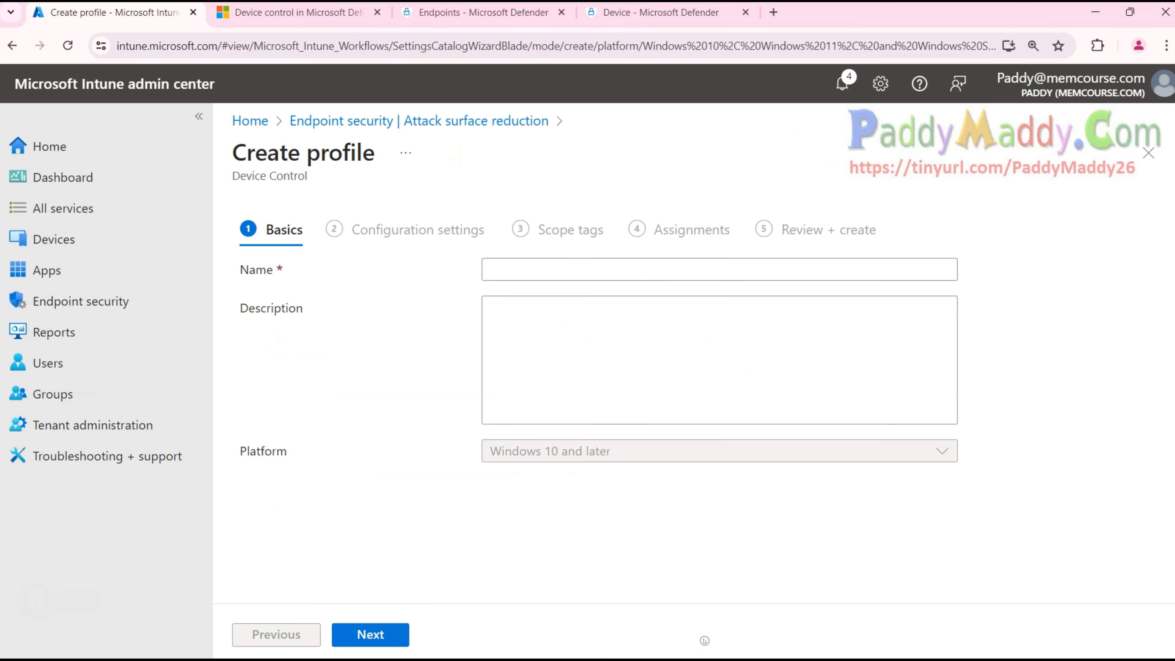
click(518, 264)
text(Block all USBS)
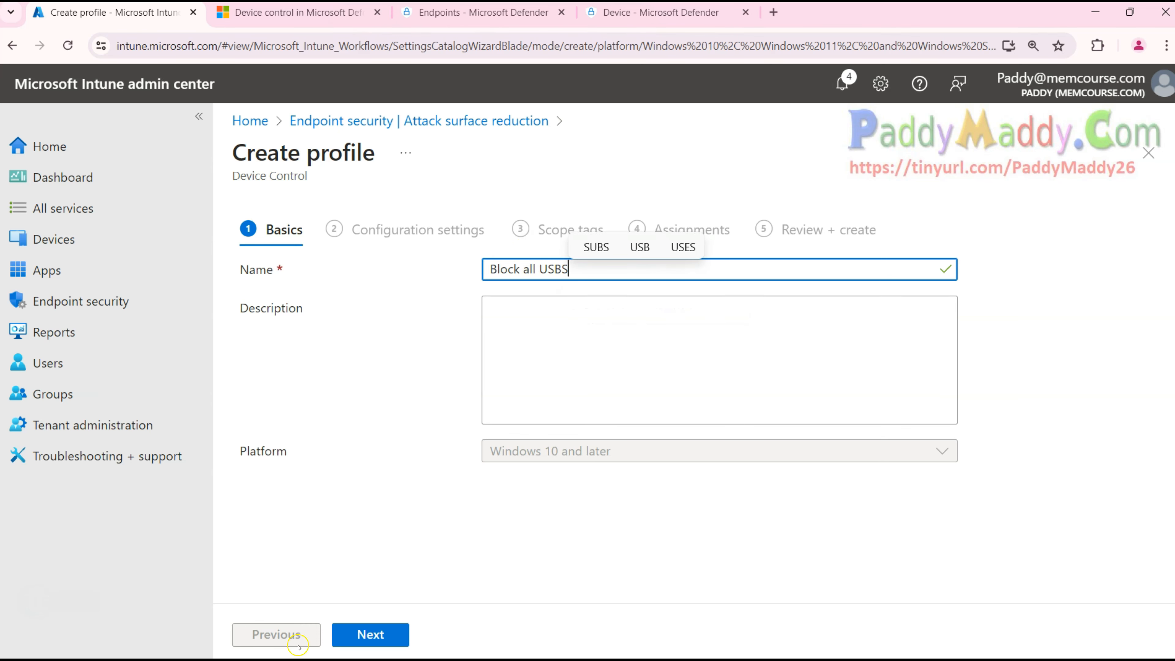
click(355, 631)
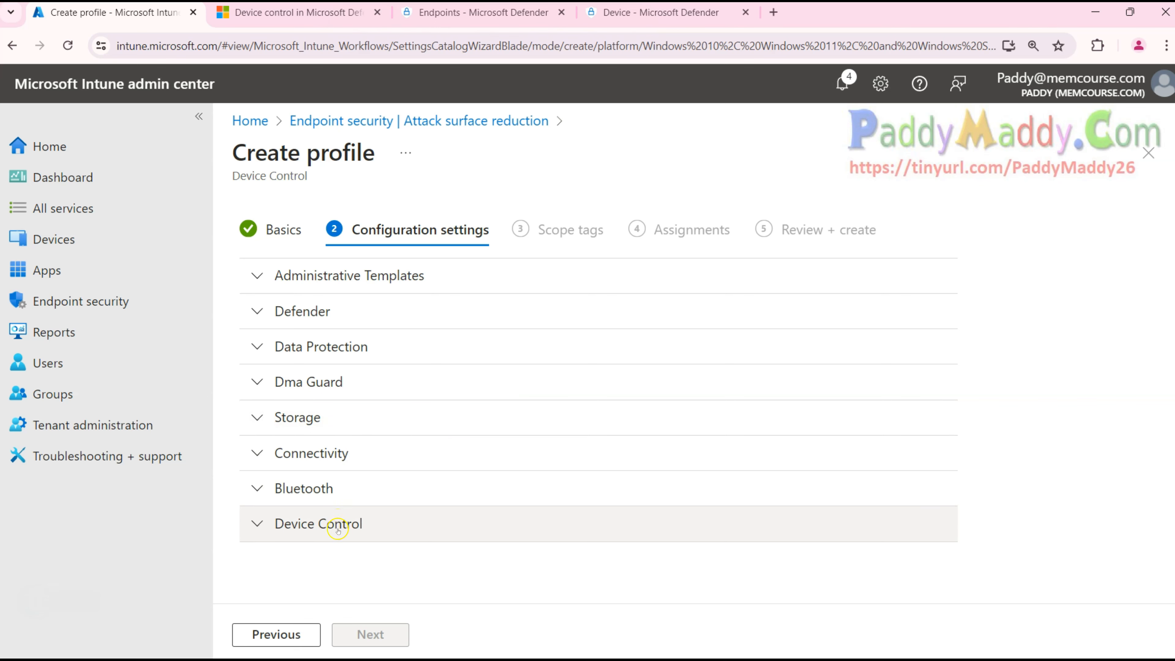
Step: Open the entry configuration of the Device Control rule and set Type to Deny and Options to None
click(338, 529)
scroll(460, 520, down, 3)
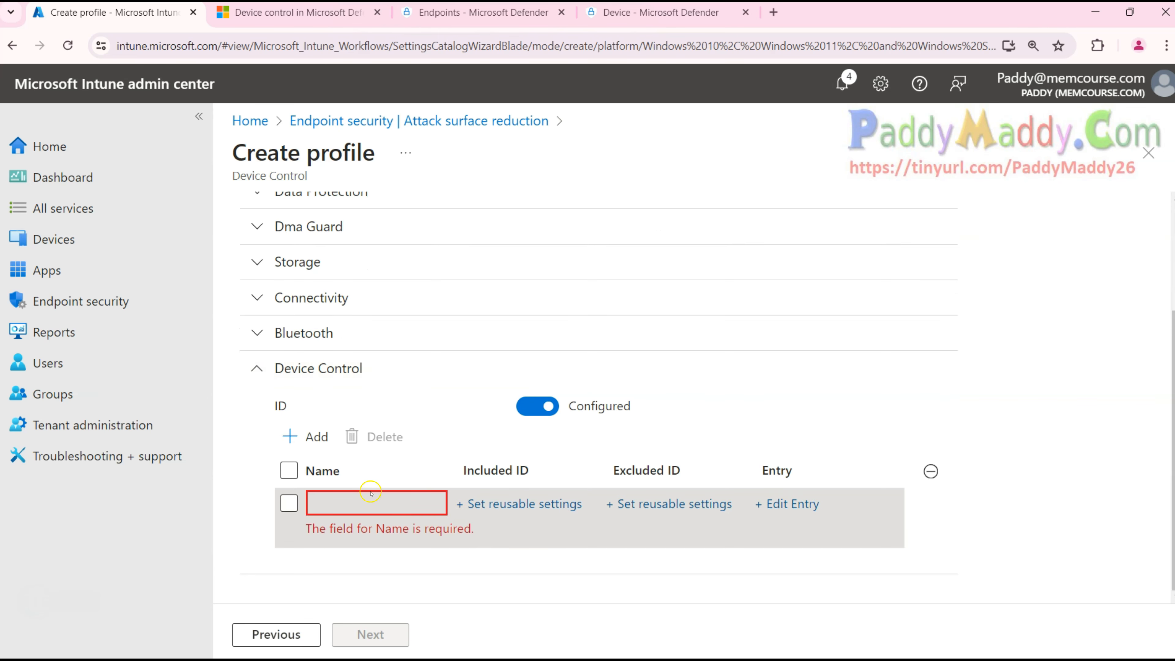
click(506, 505)
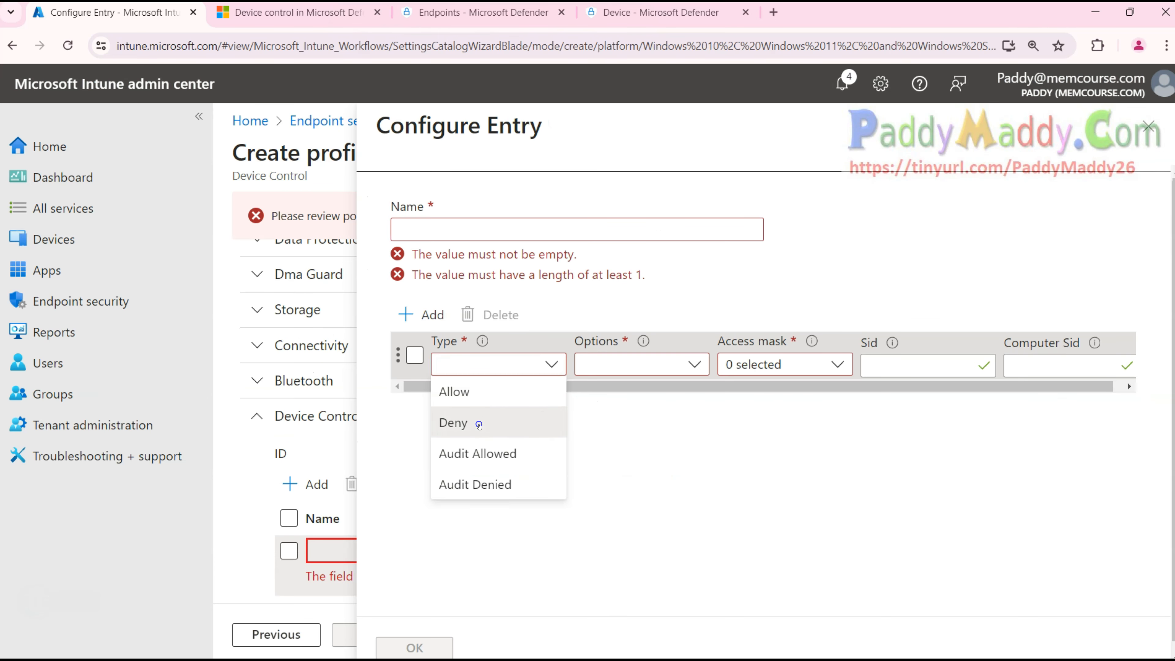
click(481, 421)
click(680, 365)
click(640, 404)
Step: Select Read, Write and Execute in the entry's access mask and name the entry "Block"
click(838, 364)
click(763, 400)
click(778, 442)
click(769, 366)
click(758, 434)
click(792, 358)
click(776, 445)
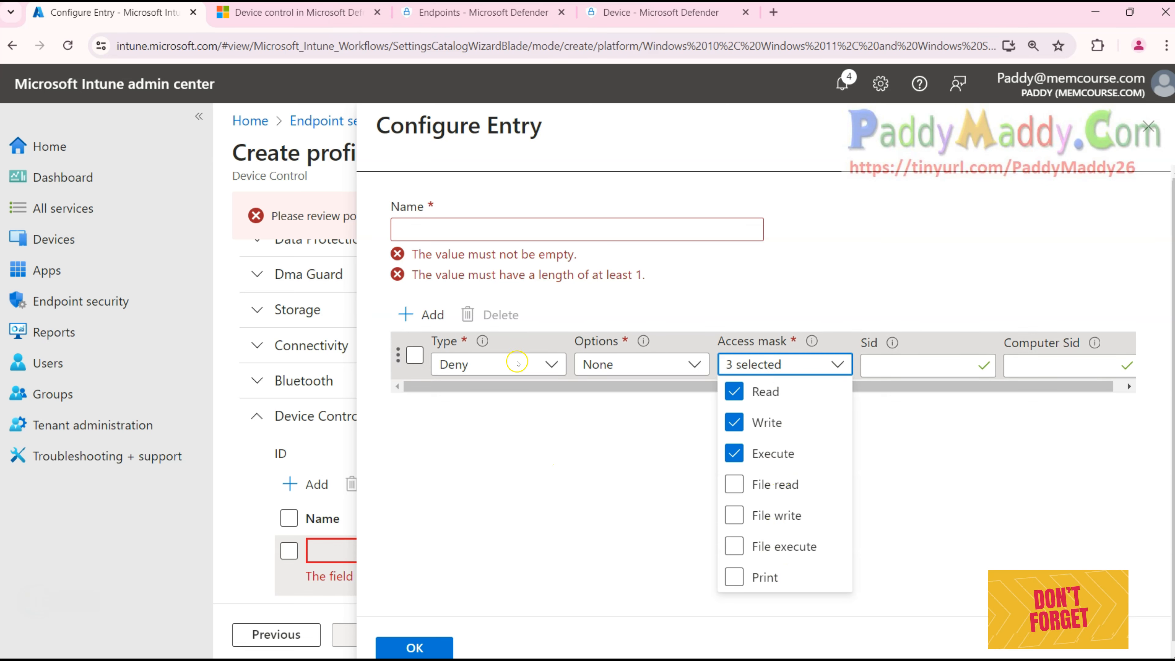
click(449, 233)
text(Block)
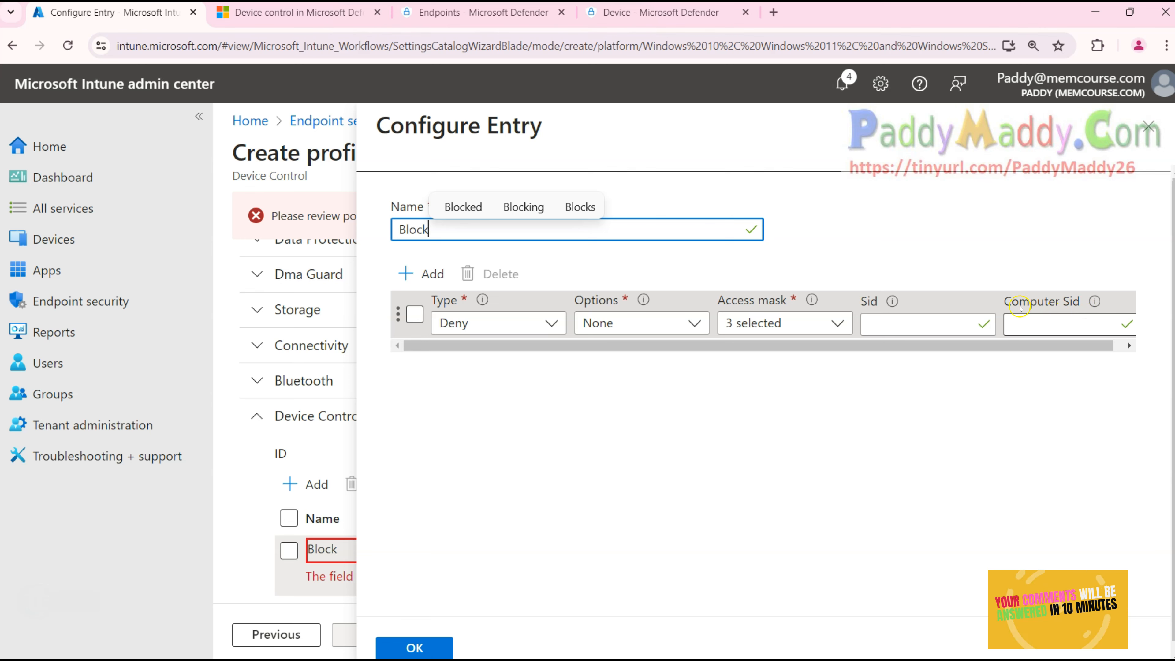
Step: Look over the entry's Sid, Computer Sid, Type and Options fields and check the help for Access mask
drag(1019, 305, 1048, 303)
drag(1027, 347, 1114, 343)
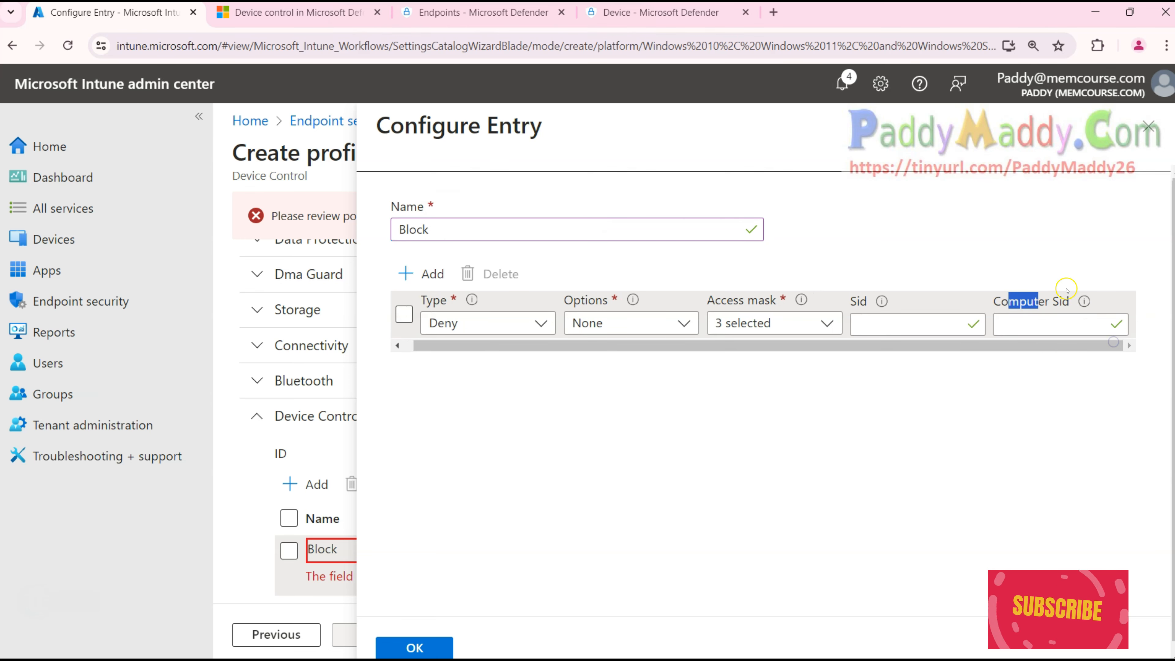
click(886, 318)
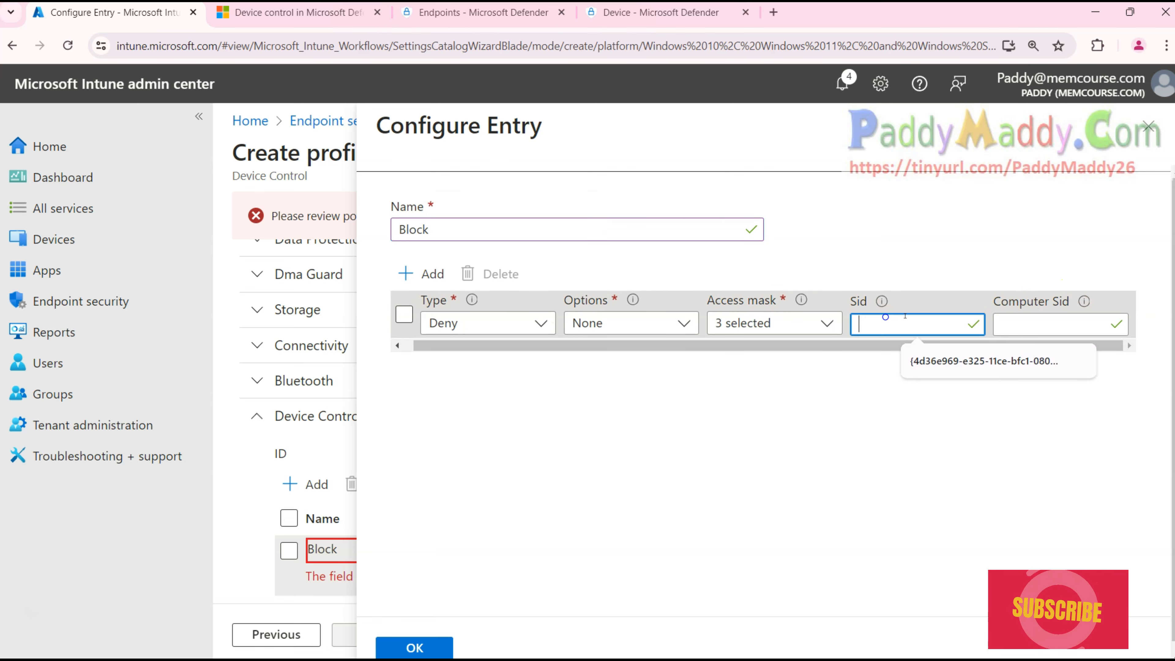
click(1055, 318)
click(884, 534)
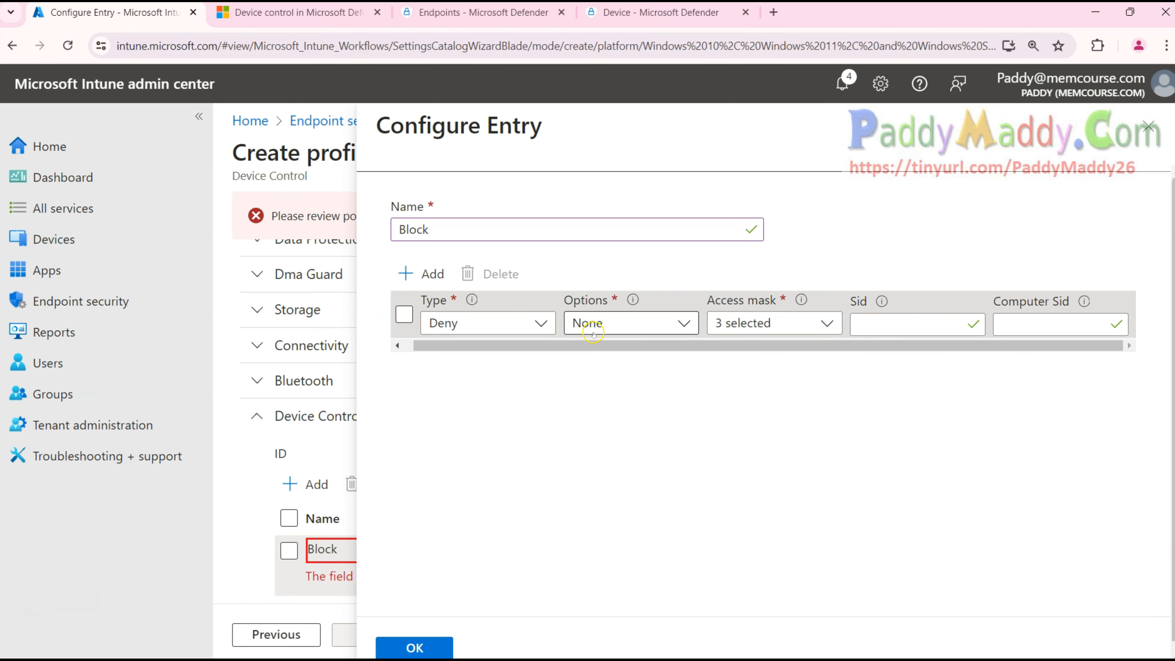
click(537, 333)
click(537, 333)
click(656, 333)
click(795, 302)
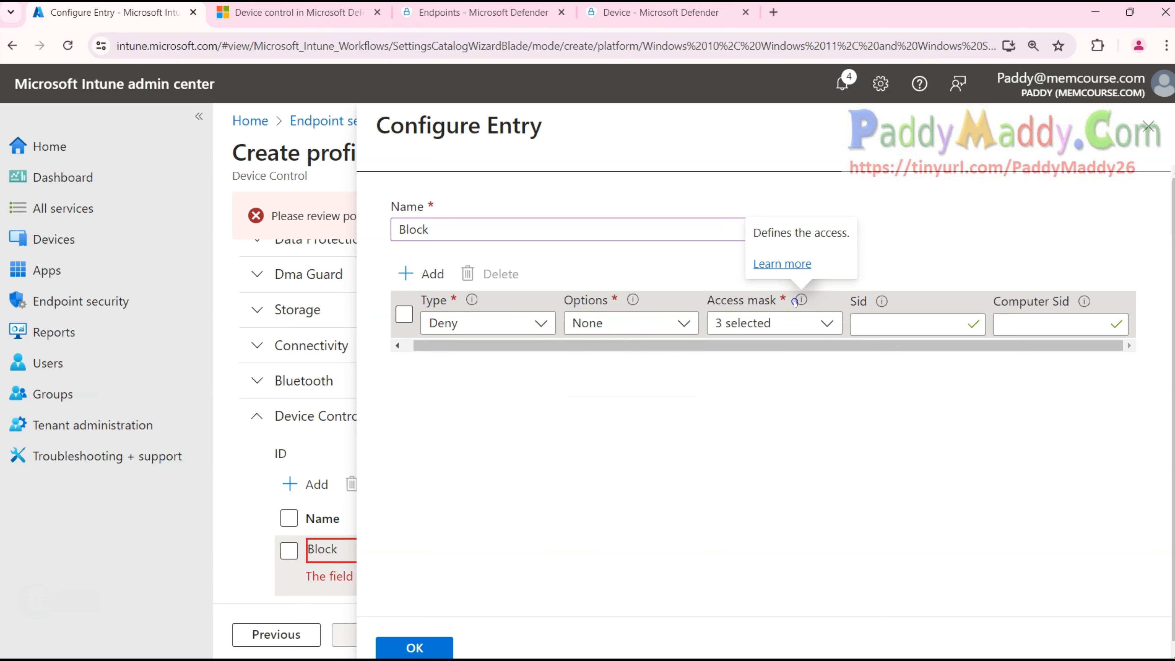
Step: Add File read to the entry's access mask, close the entry form, and discard the new profile by reloading the page
click(828, 323)
click(782, 434)
click(789, 323)
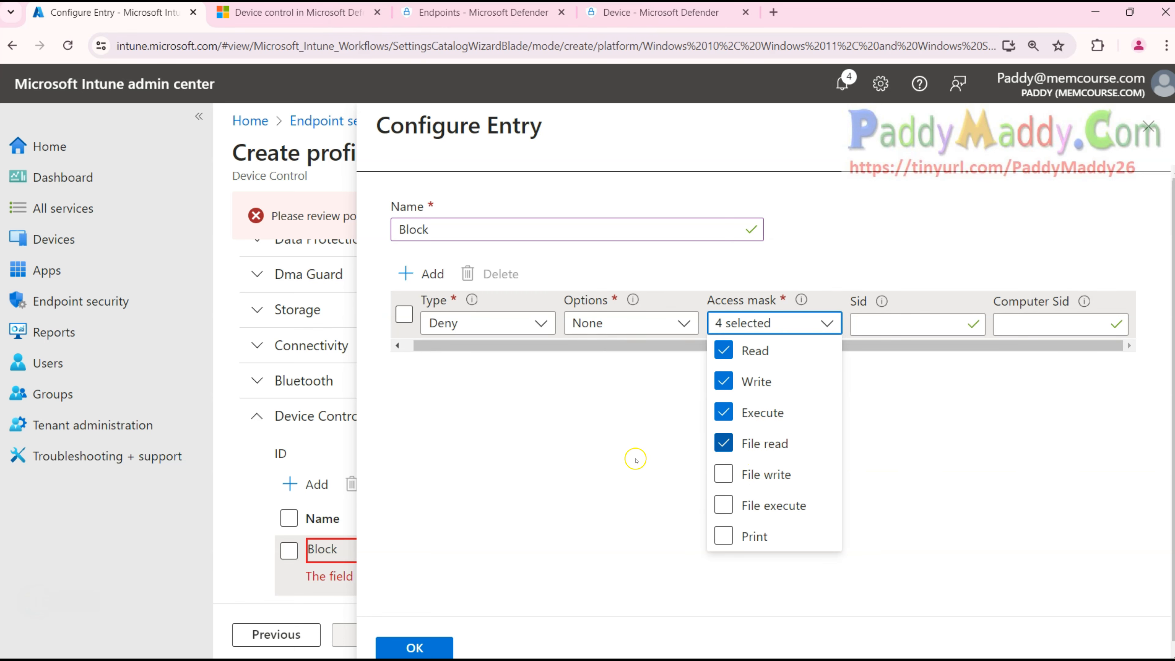
click(602, 470)
click(1154, 140)
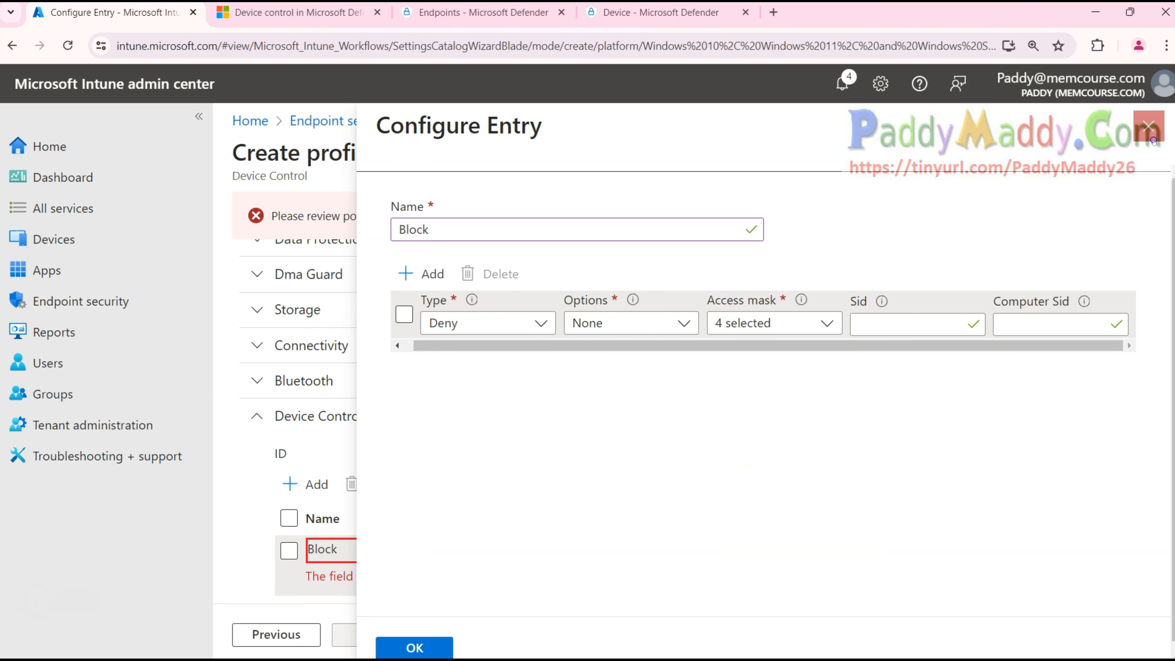
click(1149, 127)
click(666, 141)
click(68, 45)
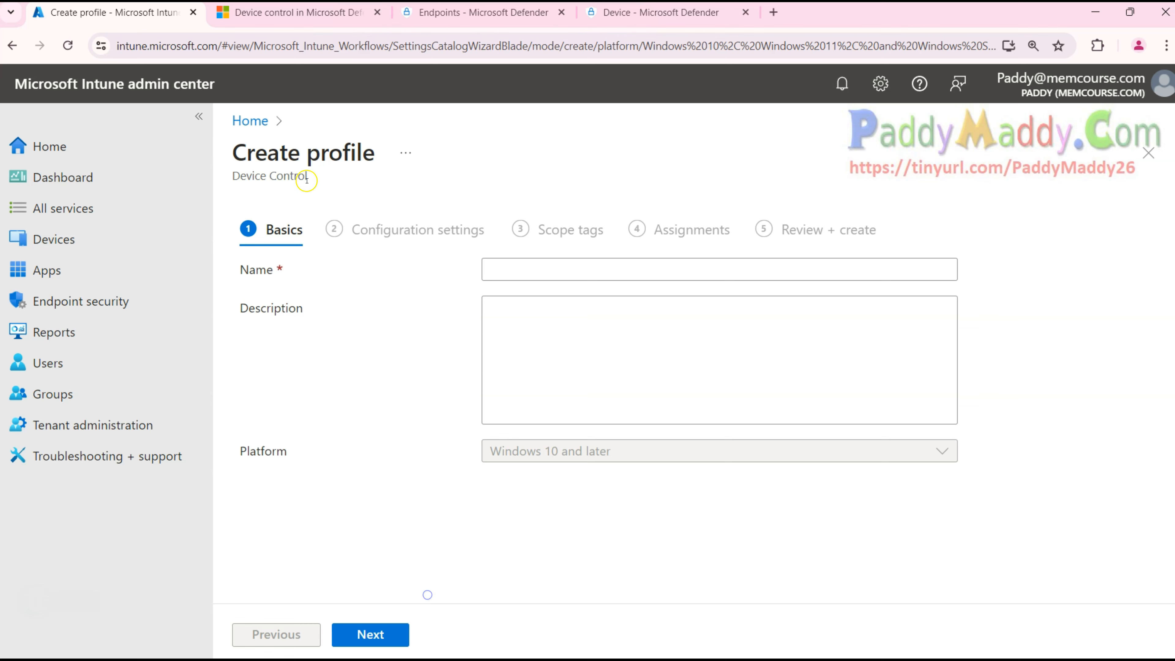
Step: Open the attack surface reduction policy "08-07-2024- Allow only specific USB RIng Drive and block all" and edit its configuration settings
click(254, 121)
click(83, 301)
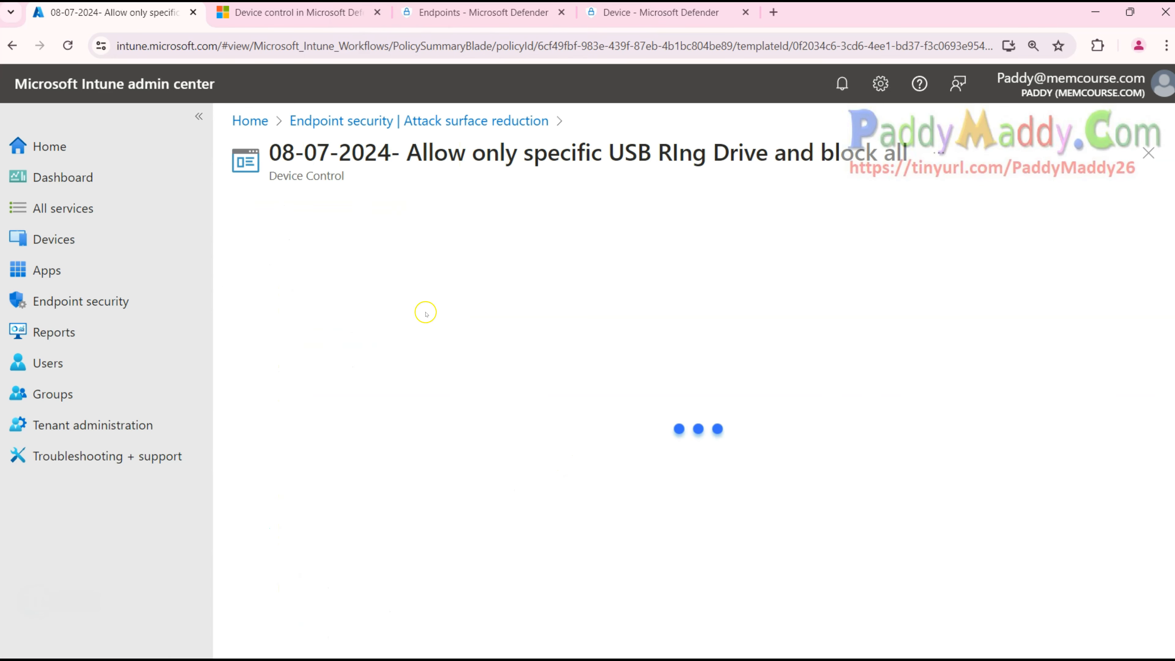
drag(365, 153, 897, 153)
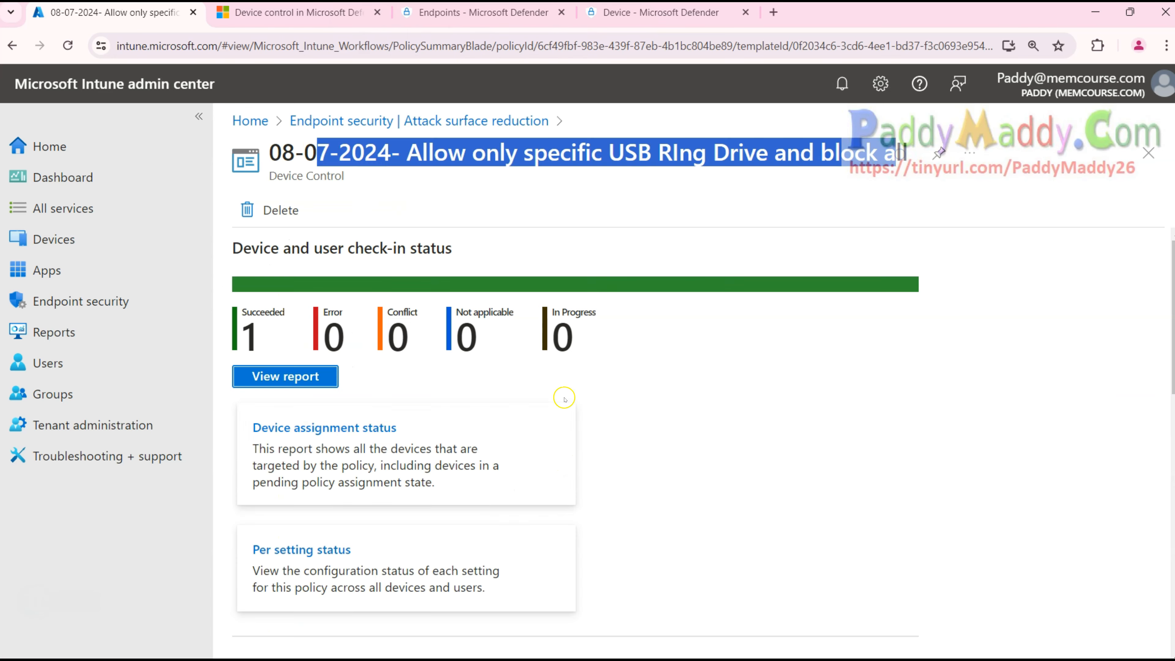
scroll(636, 535, down, 4)
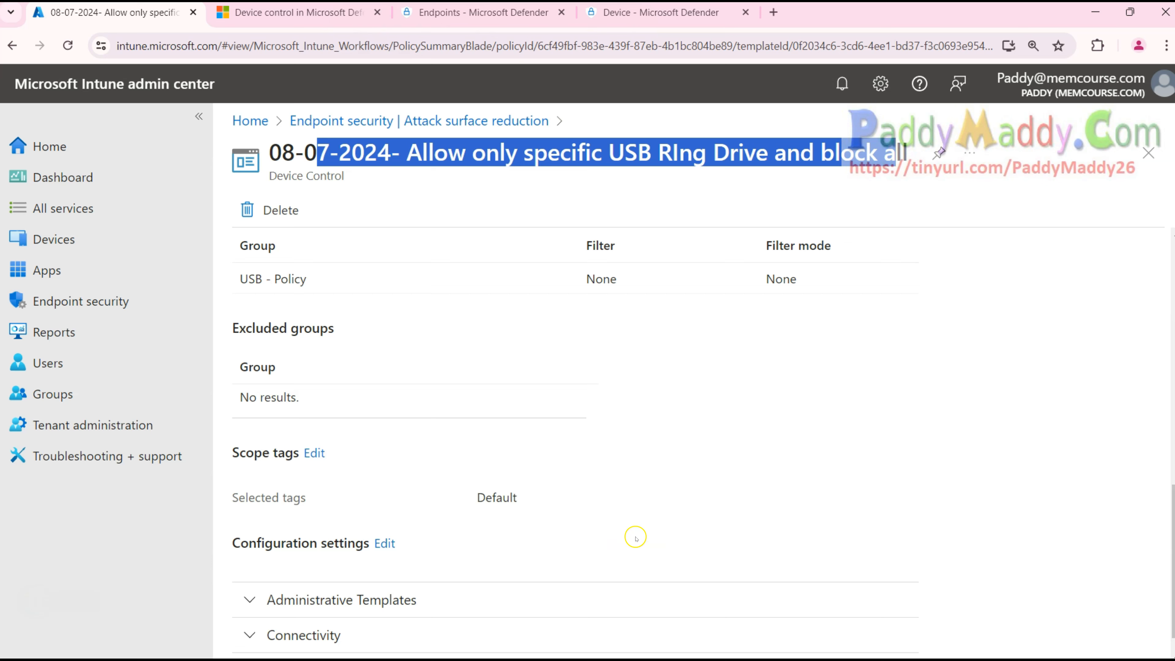
click(388, 541)
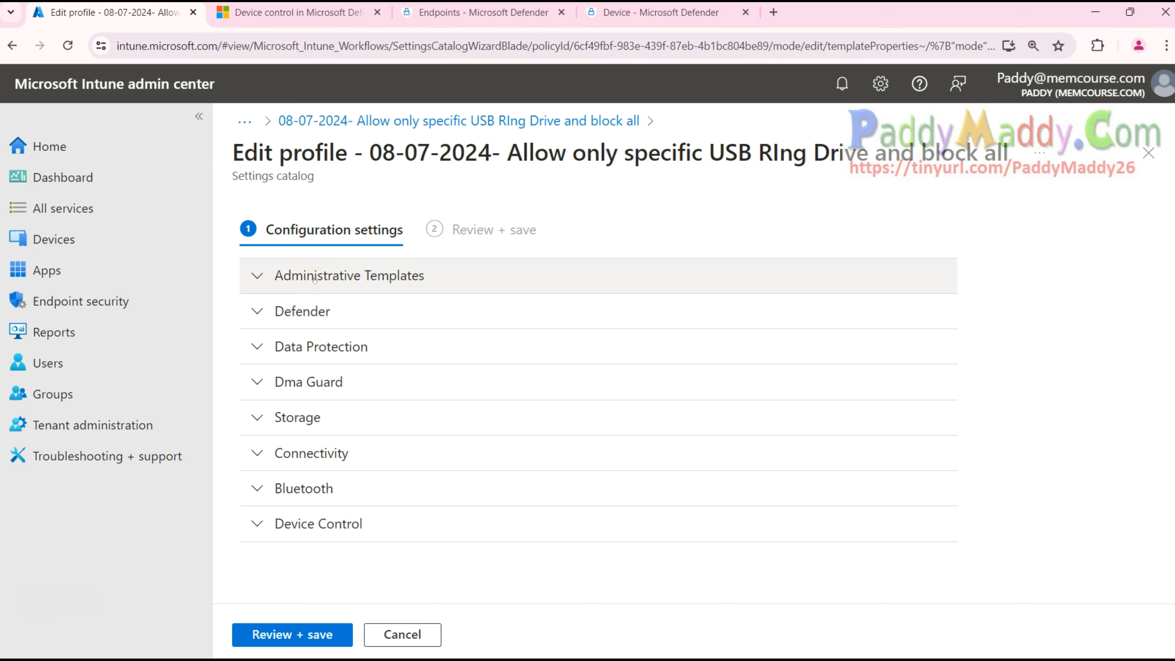
Step: Examine the Administrative Templates device installation restrictions, covering the layered order of evaluation and the allowed device IDs
click(314, 277)
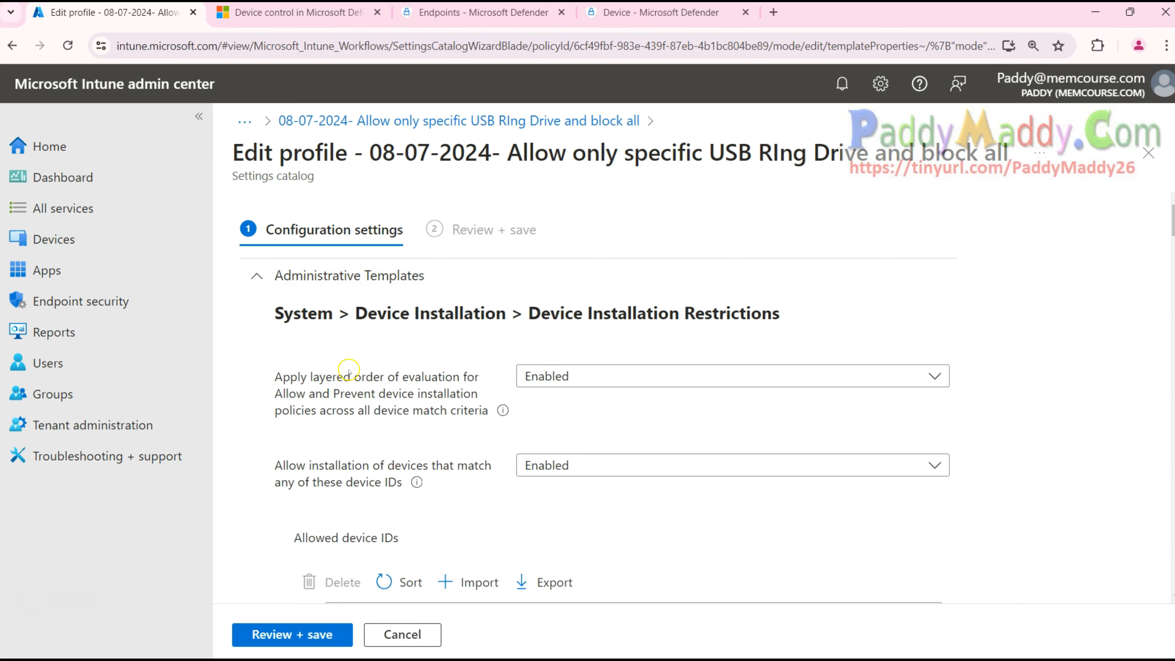
click(340, 273)
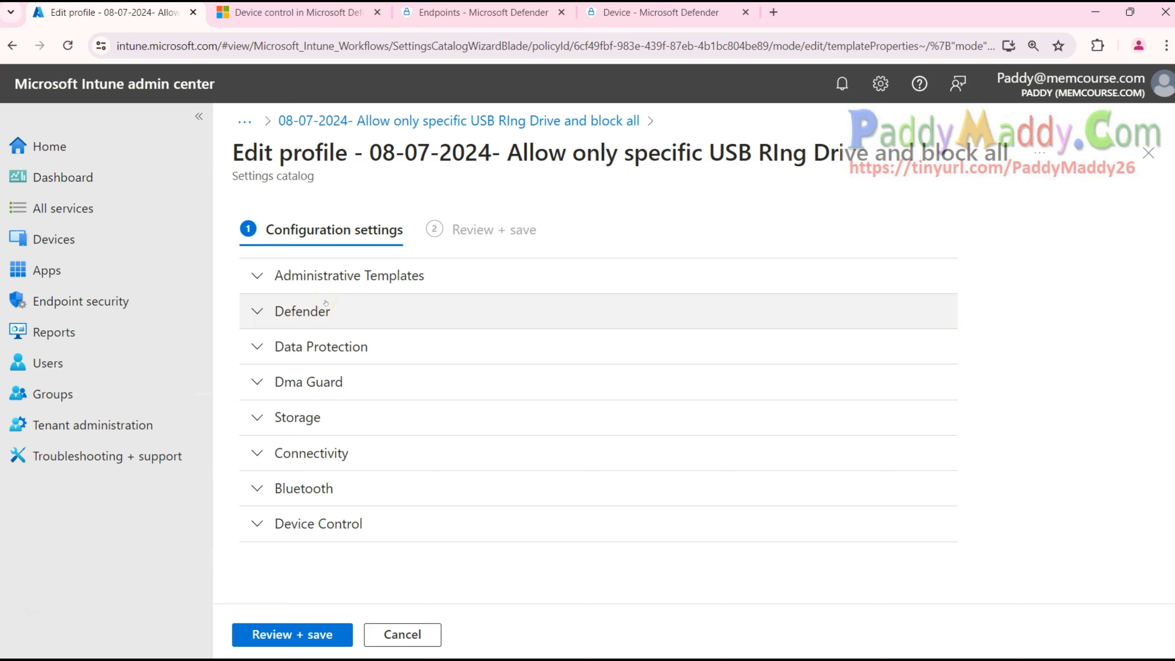
click(343, 286)
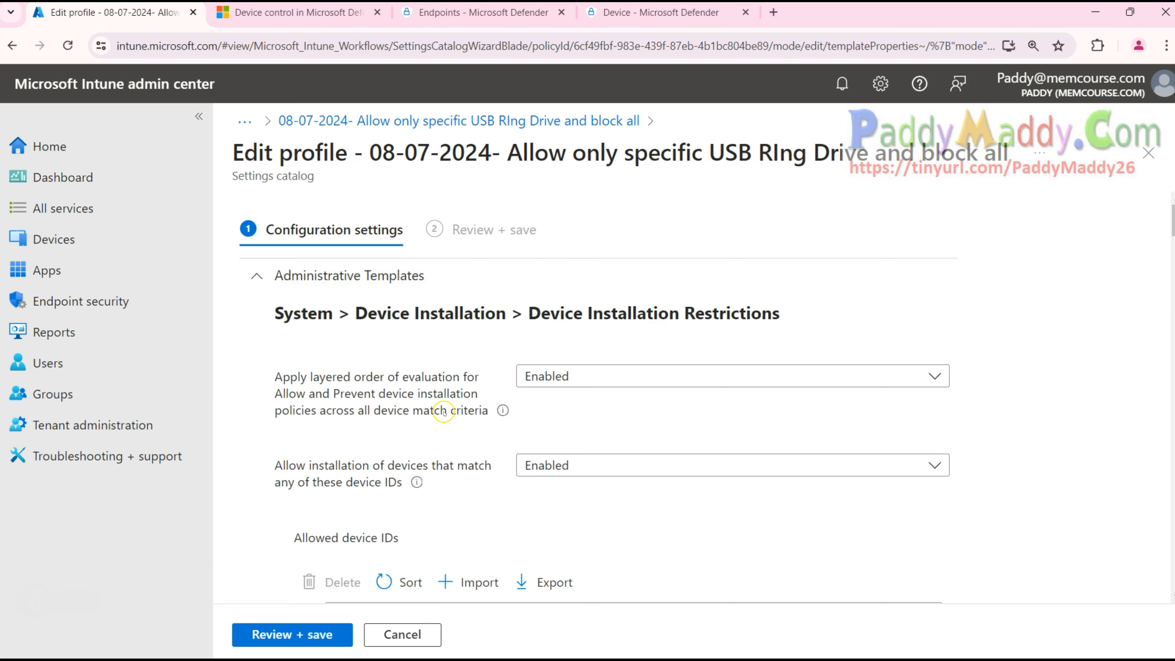
scroll(444, 419, down, 2)
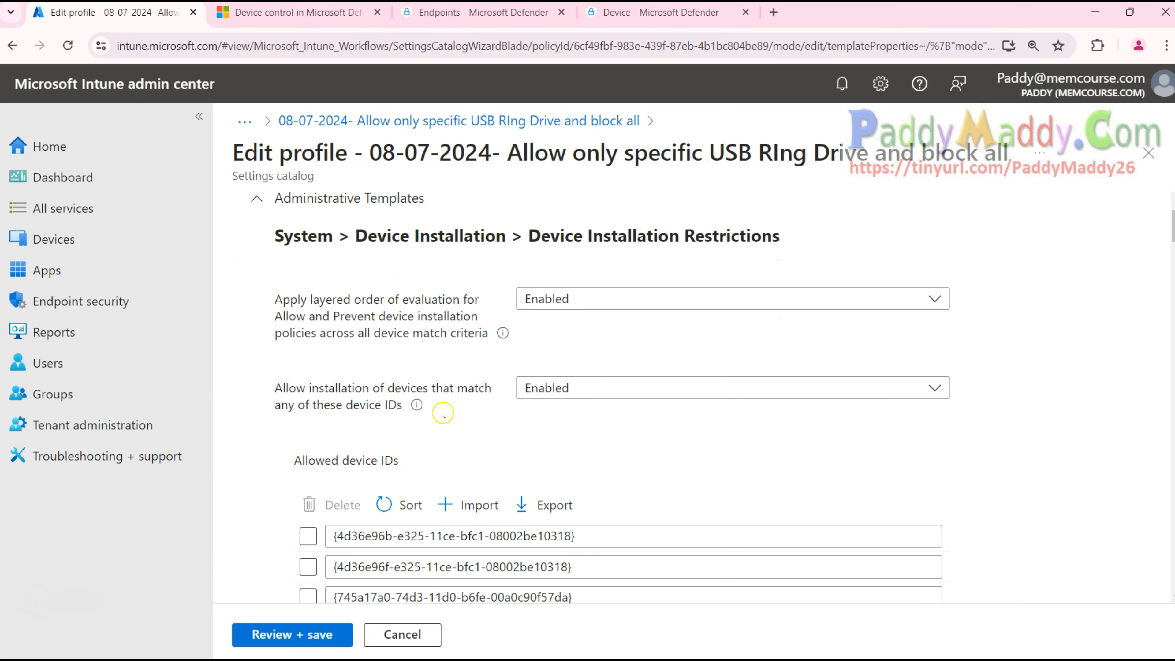
drag(311, 300, 430, 311)
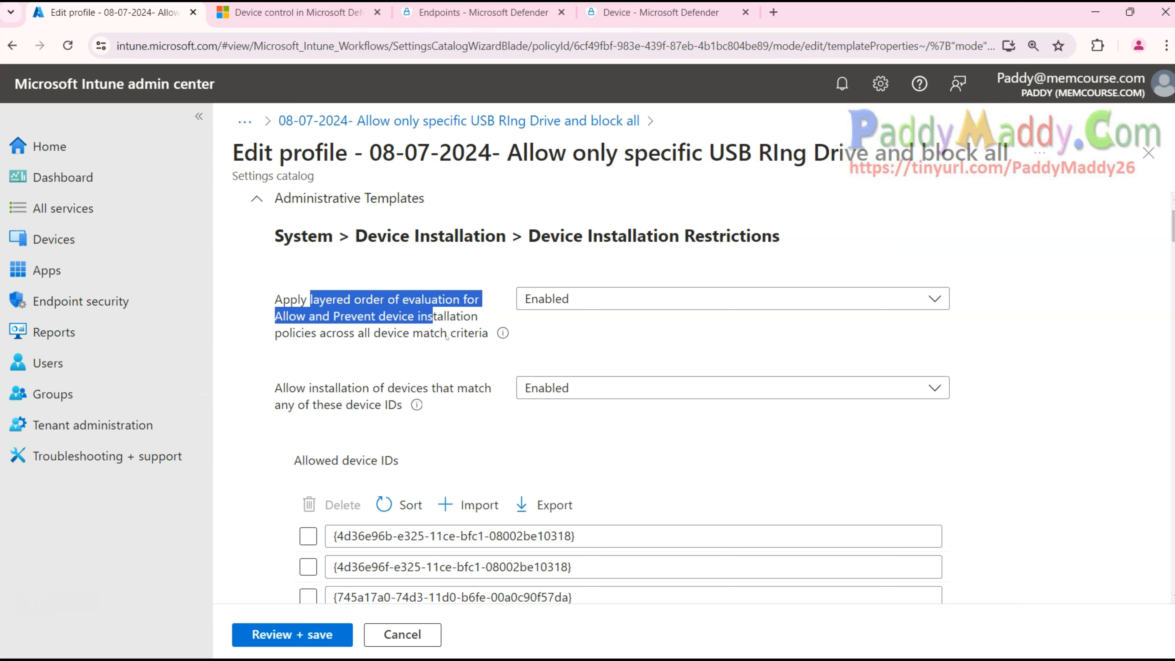
click(378, 329)
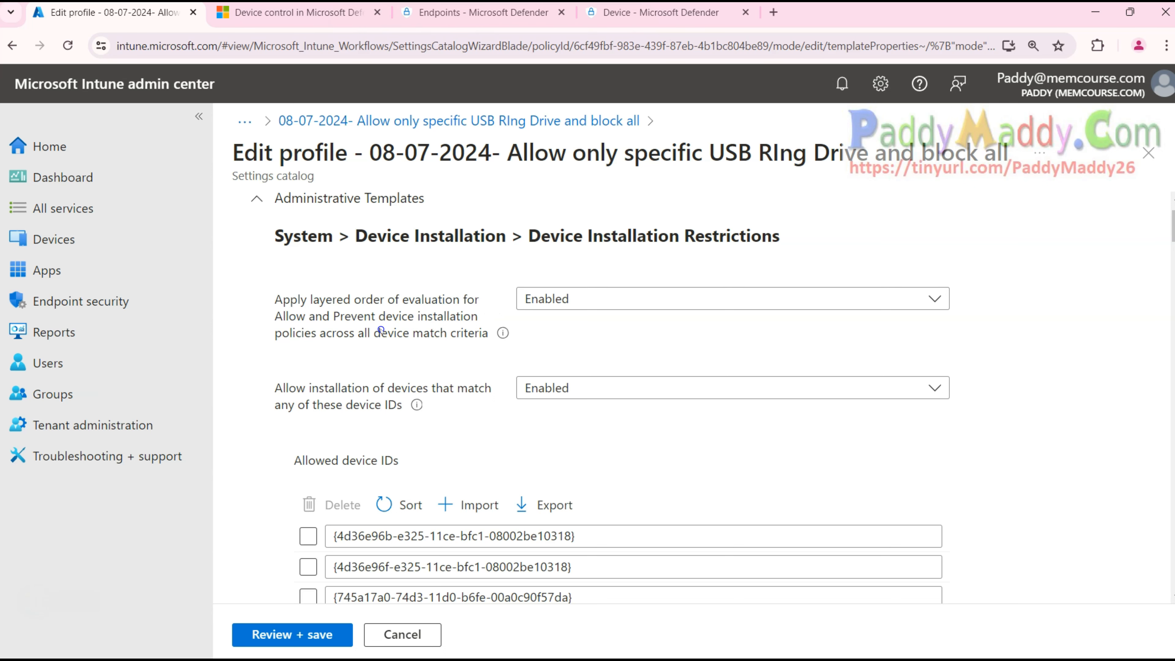
drag(332, 314, 392, 341)
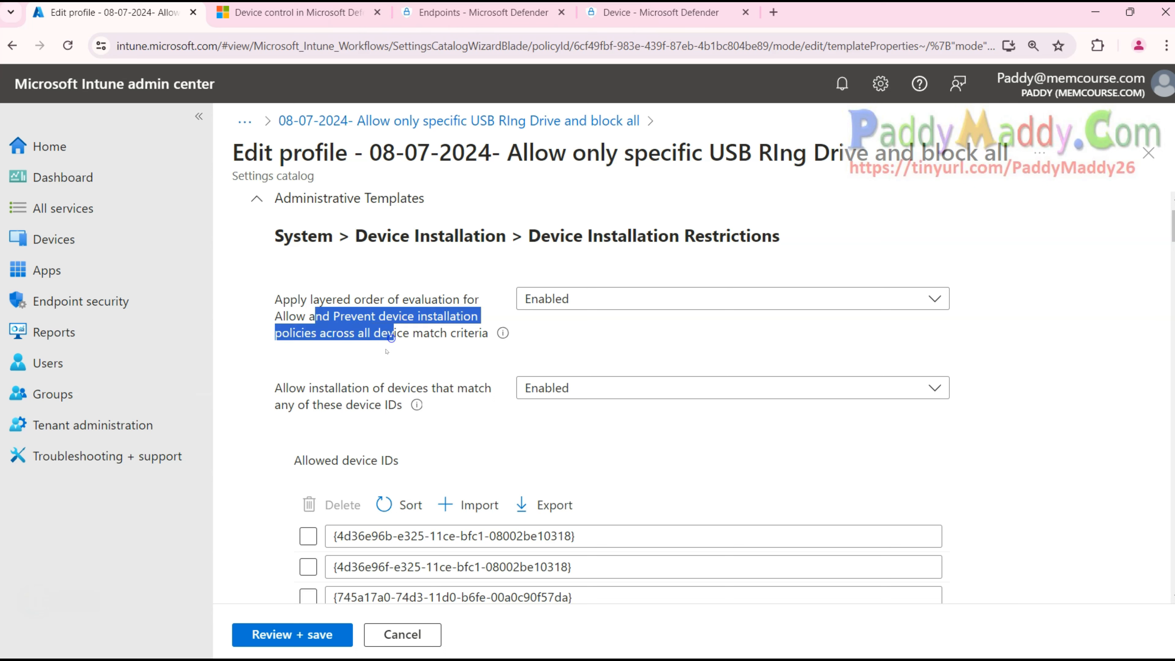
click(289, 311)
drag(342, 320, 456, 341)
click(426, 345)
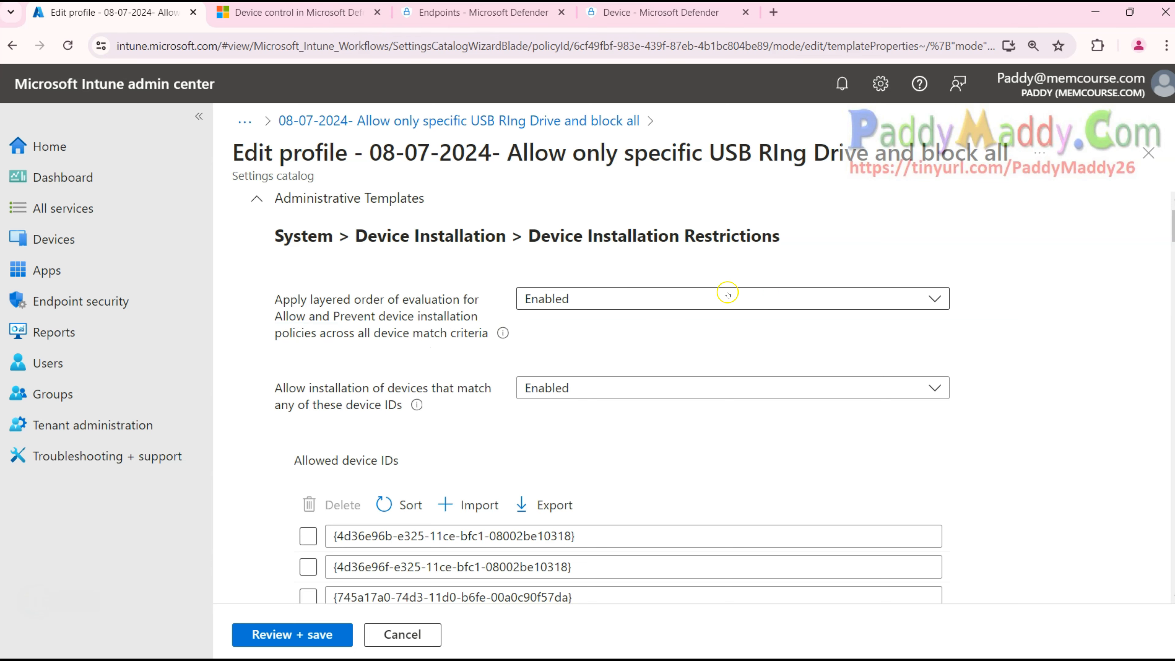
scroll(431, 292, down, 3)
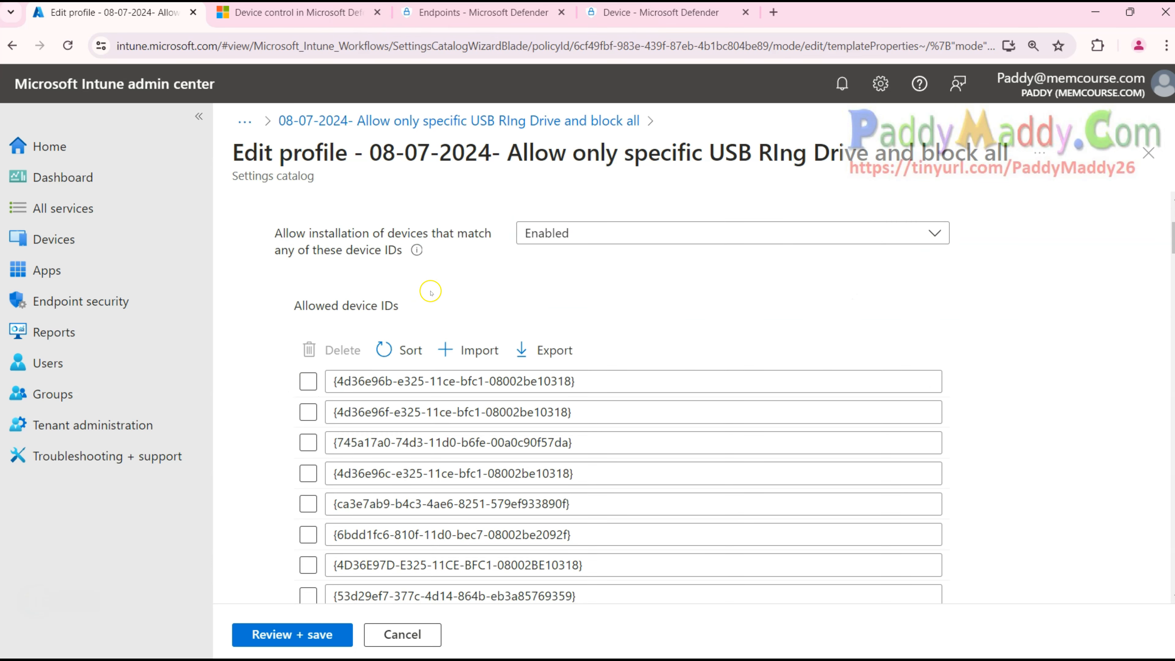
drag(274, 233, 397, 253)
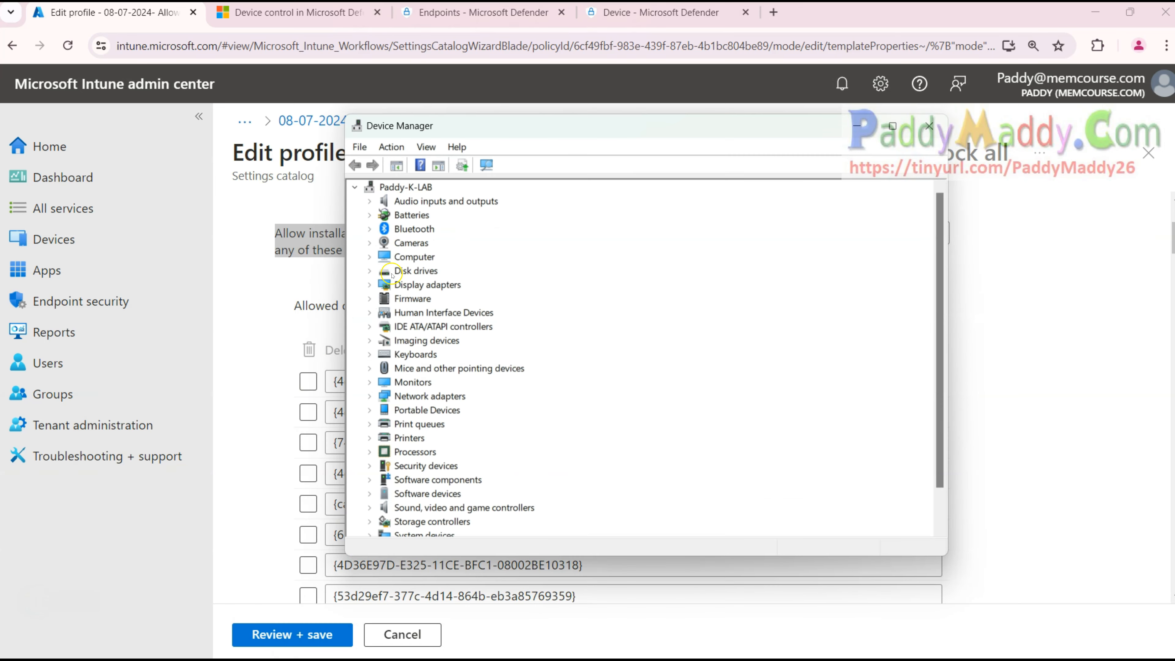
Step: In Device Manager, look over the disk drives and open the properties of the EPSON L455 Series under Imaging devices
click(370, 270)
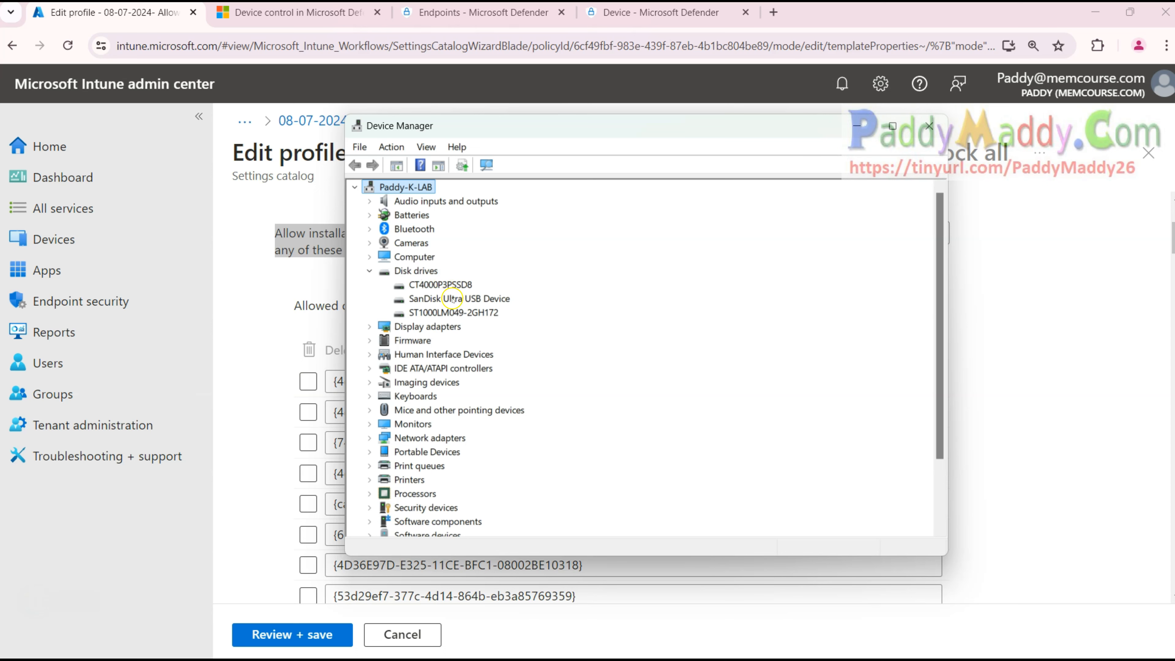
click(385, 383)
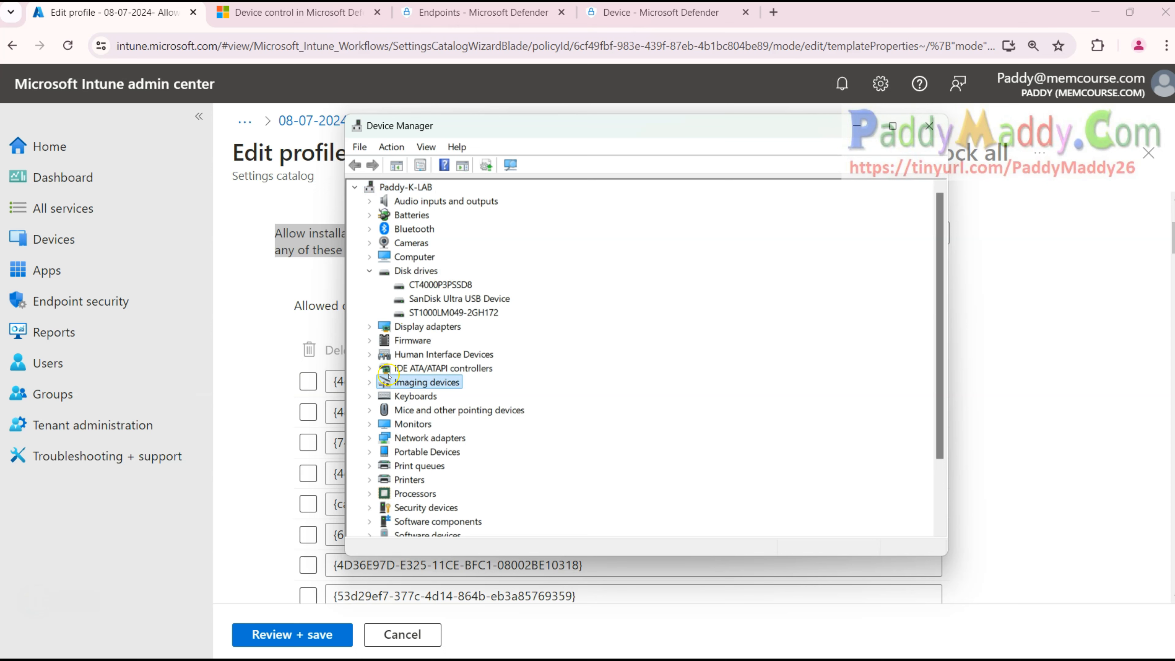
click(370, 382)
right_click(438, 396)
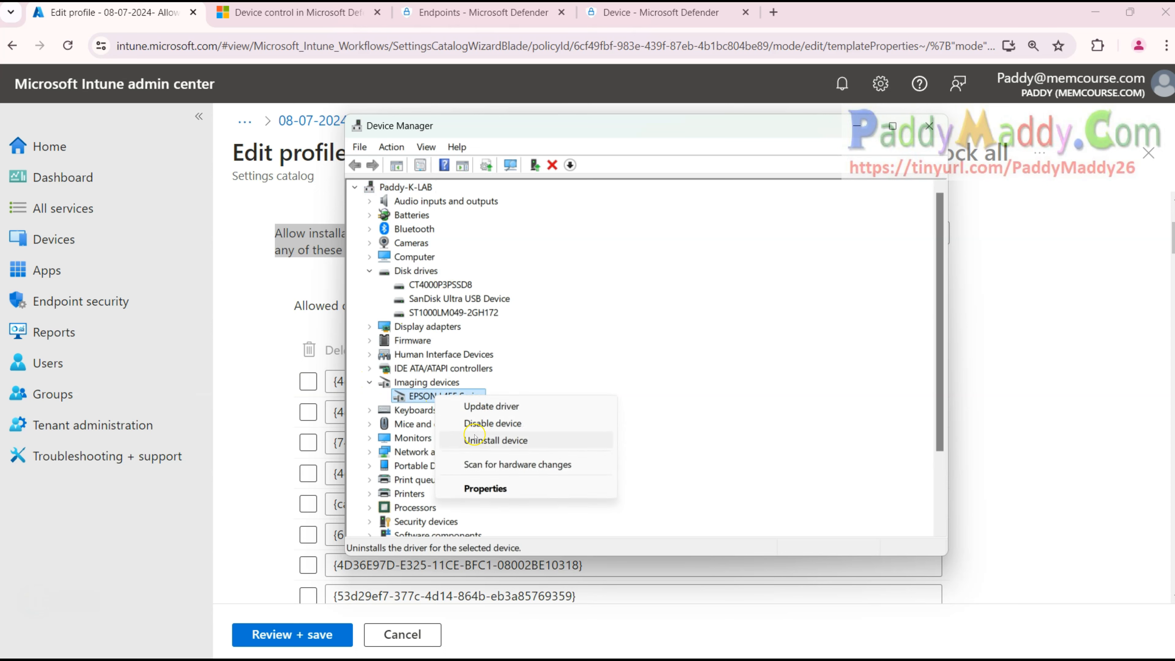
click(499, 486)
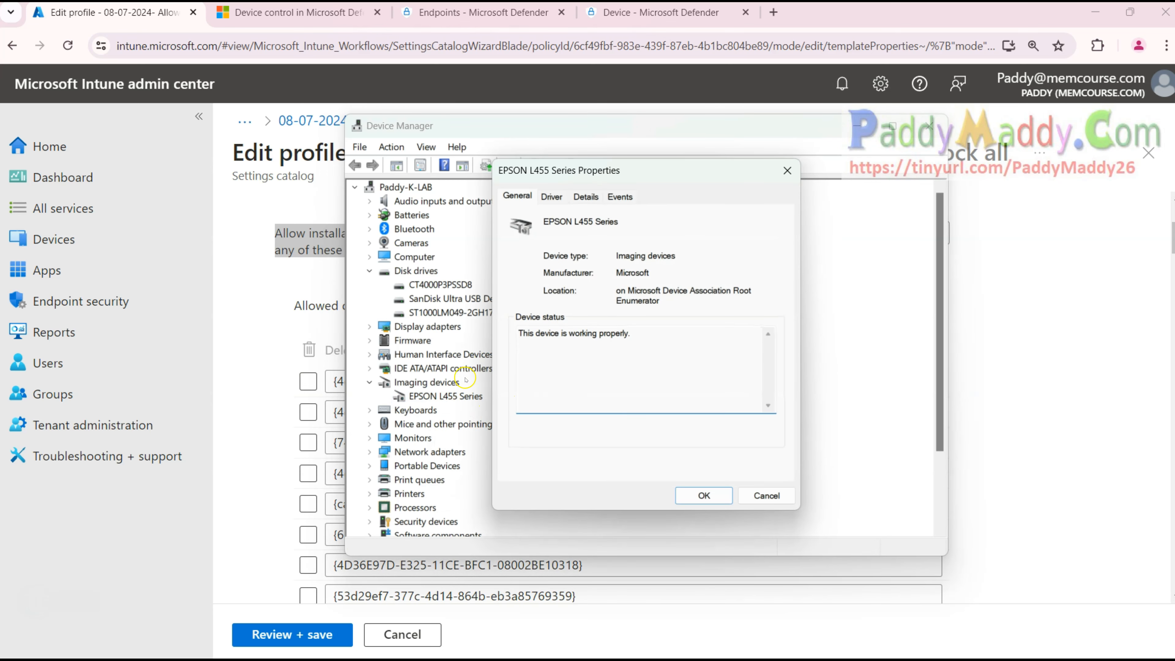
Step: Show the Class Guid property in the EPSON L455 Series details and copy its value
click(585, 196)
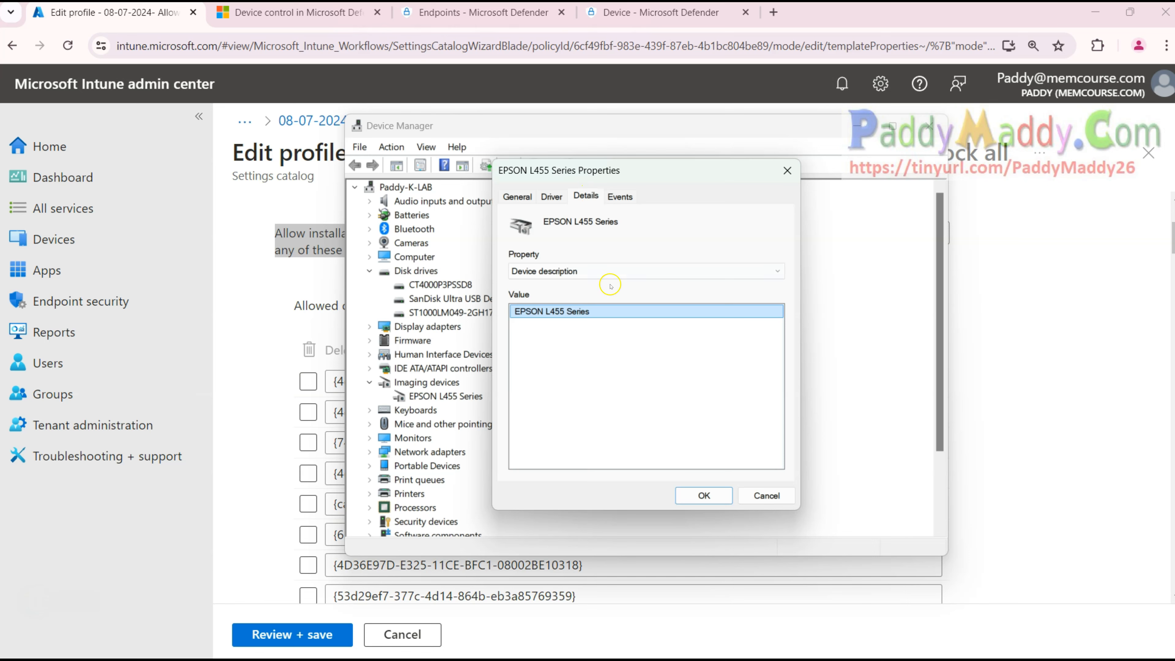
click(595, 272)
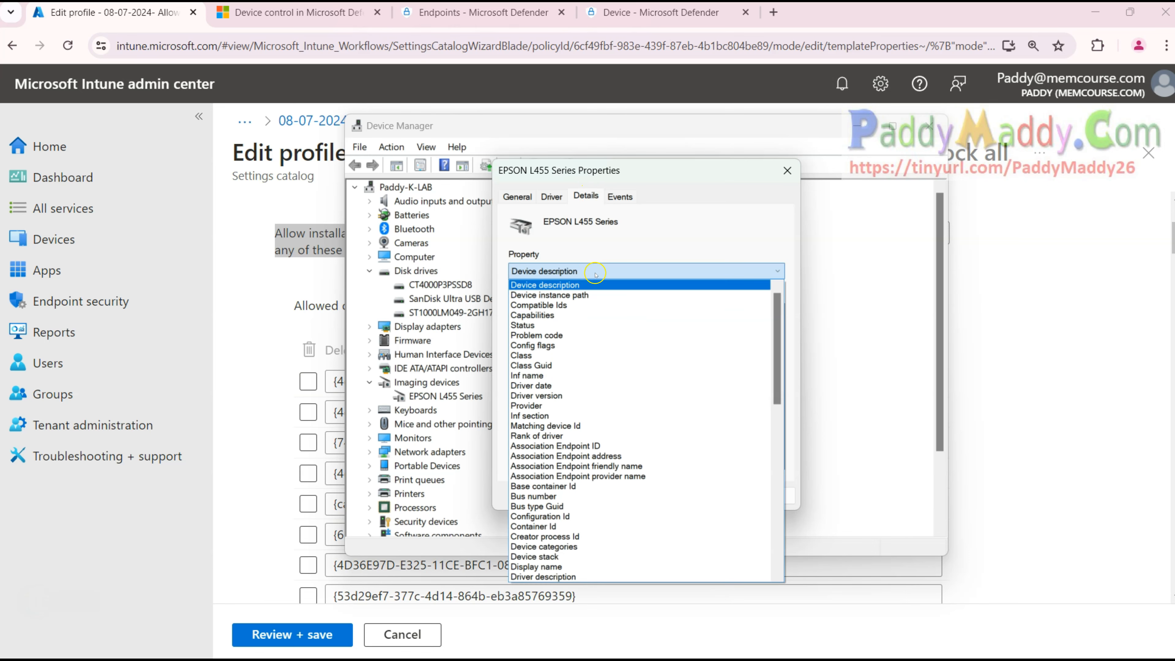
click(547, 366)
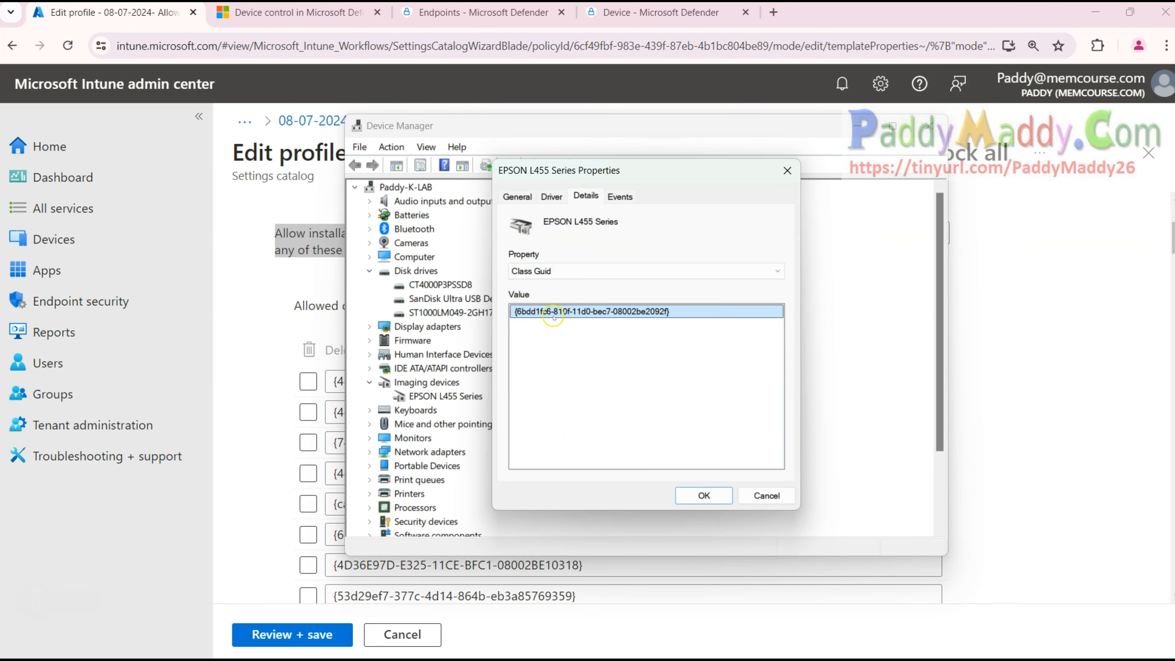
right_click(645, 319)
click(685, 328)
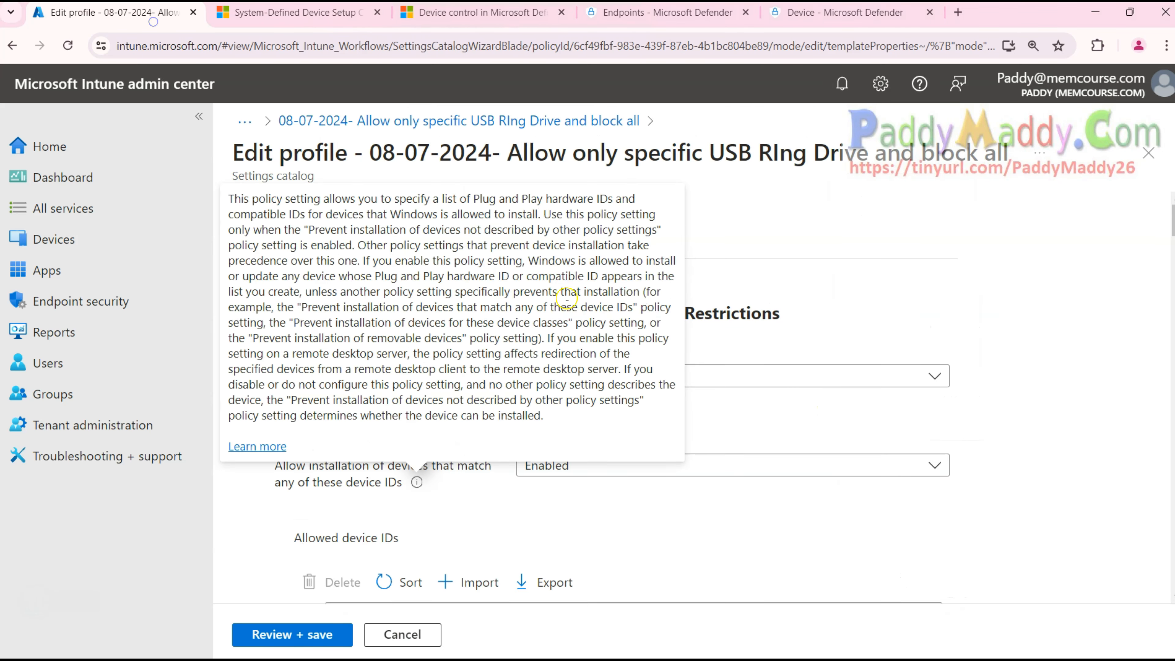
Step: Review the profile's allowed device IDs, then the "Device categories and class values" section of the Microsoft Learn device setup classes article
scroll(482, 506, down, 5)
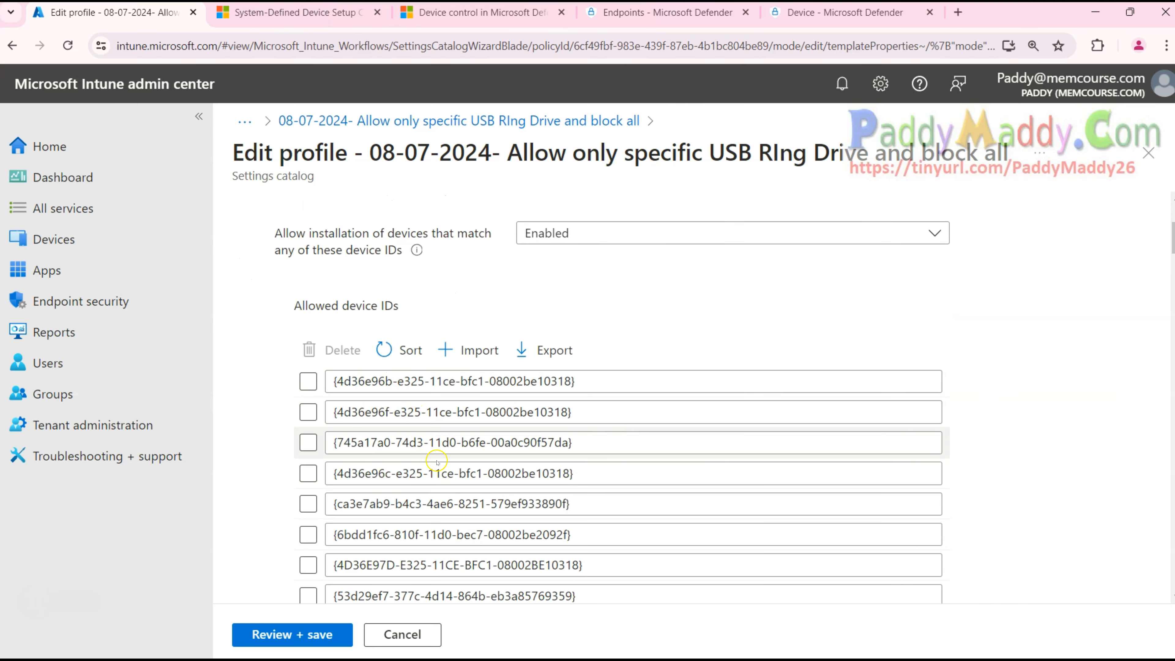
scroll(444, 464, down, 15)
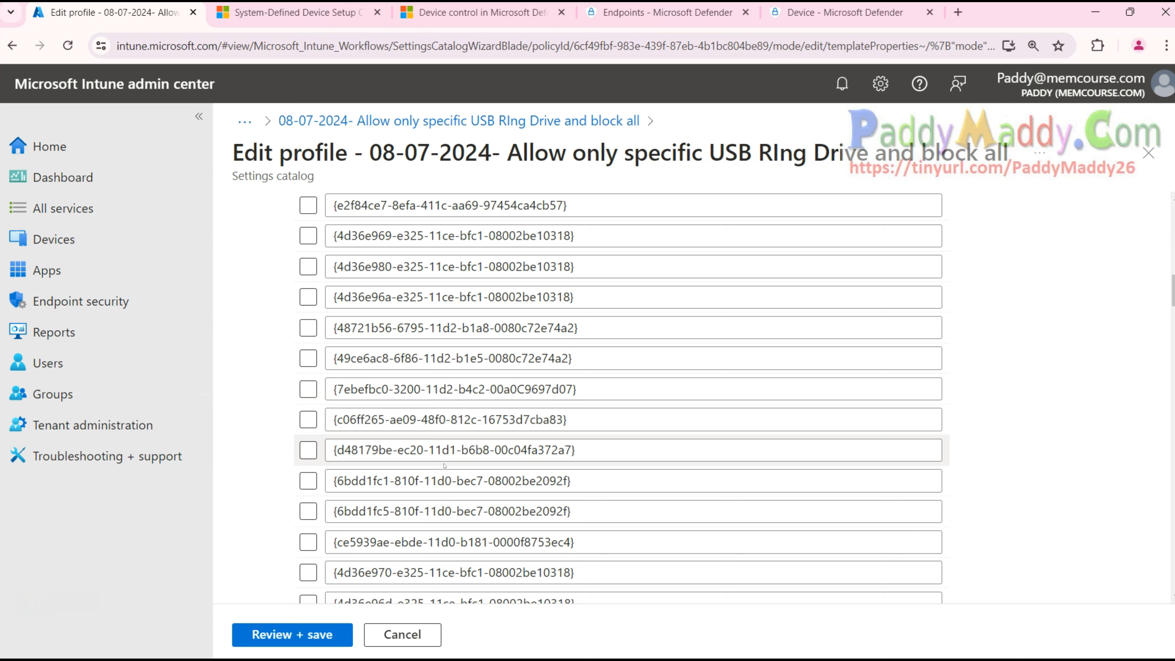
click(295, 13)
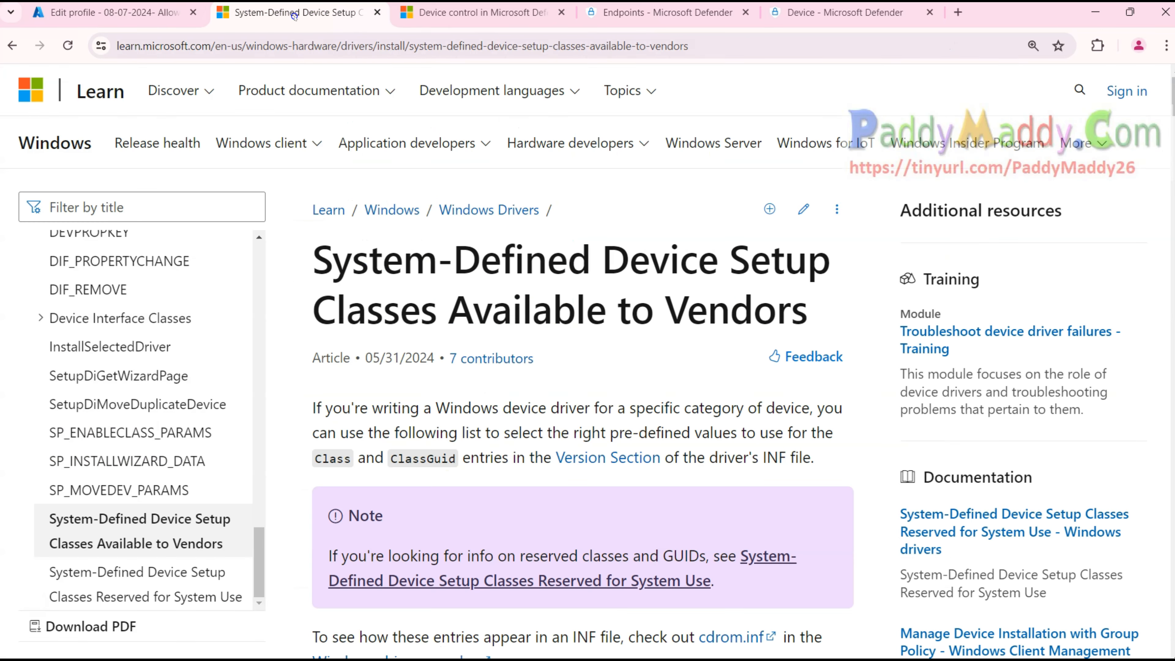
scroll(490, 430, down, 5)
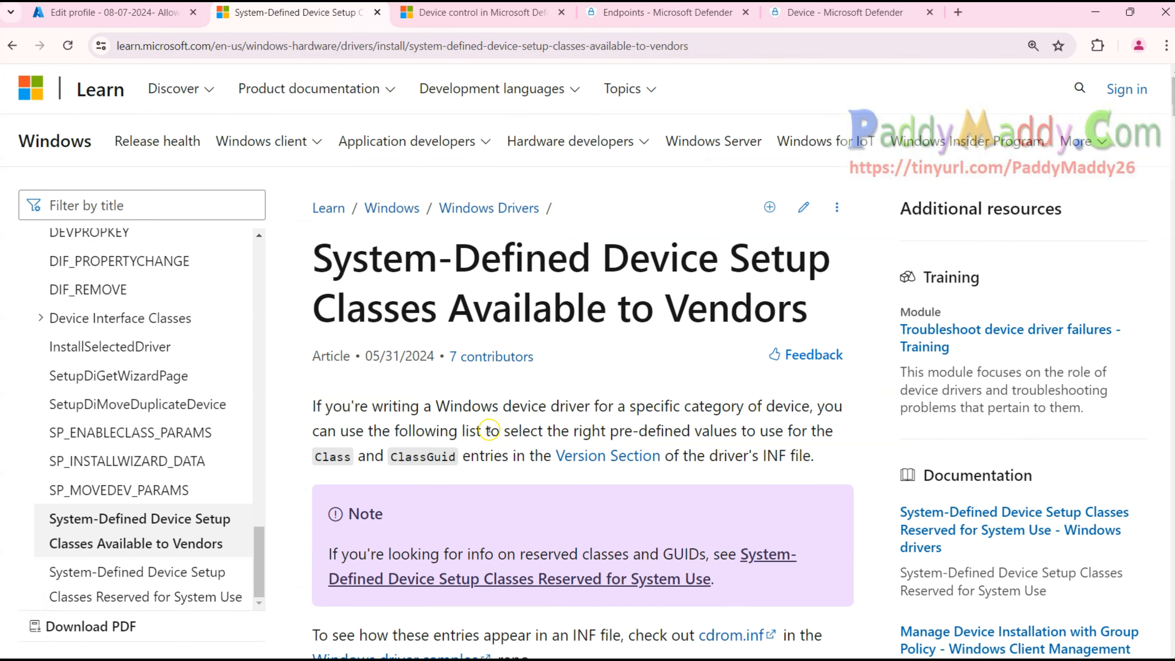
scroll(489, 430, down, 2)
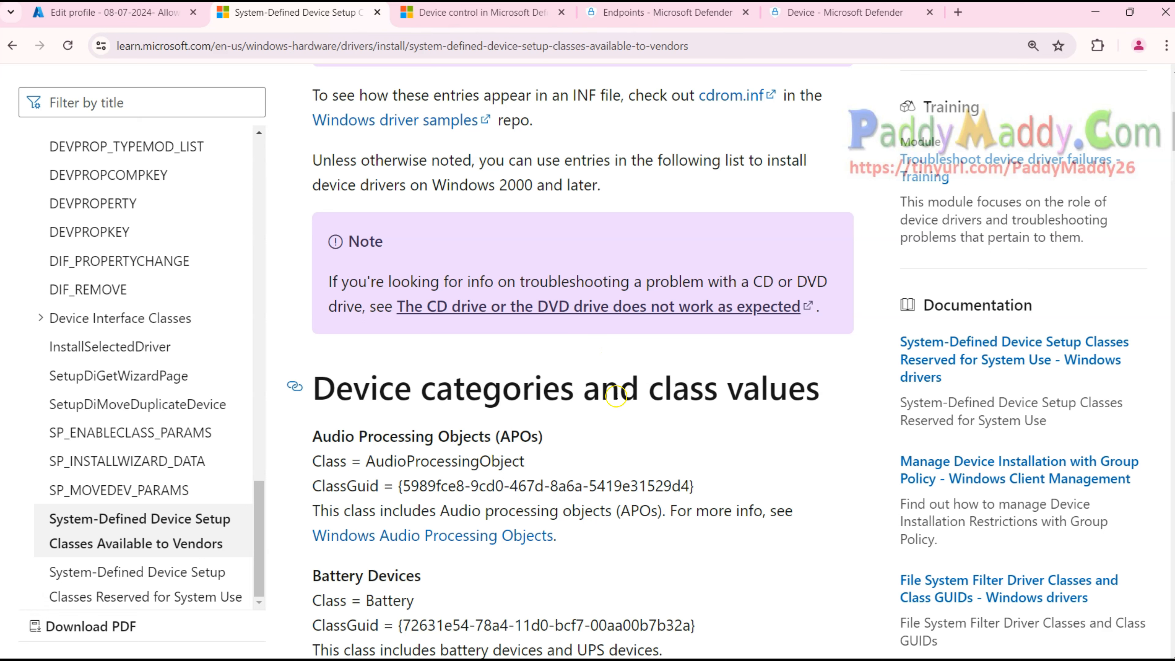
drag(312, 389, 814, 407)
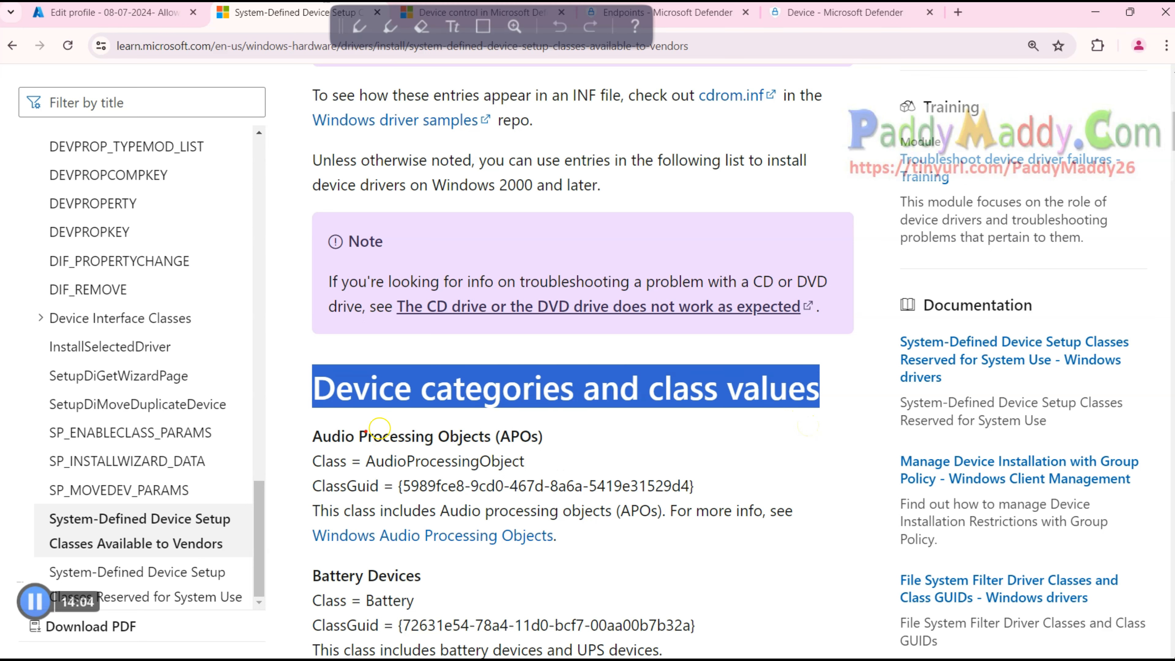
Step: Annotate the article in red with a circled "MS" and lines linking it to the Class and ClassGuid of Audio Processing Objects
mouse_move(541, 129)
mouse_down()
mouse_move(579, 125)
mouse_move(613, 141)
mouse_up()
mouse_move(625, 104)
mouse_down()
mouse_move(678, 144)
mouse_move(653, 147)
mouse_up()
mouse_move(641, 64)
mouse_down()
mouse_move(502, 237)
mouse_move(613, 68)
mouse_up()
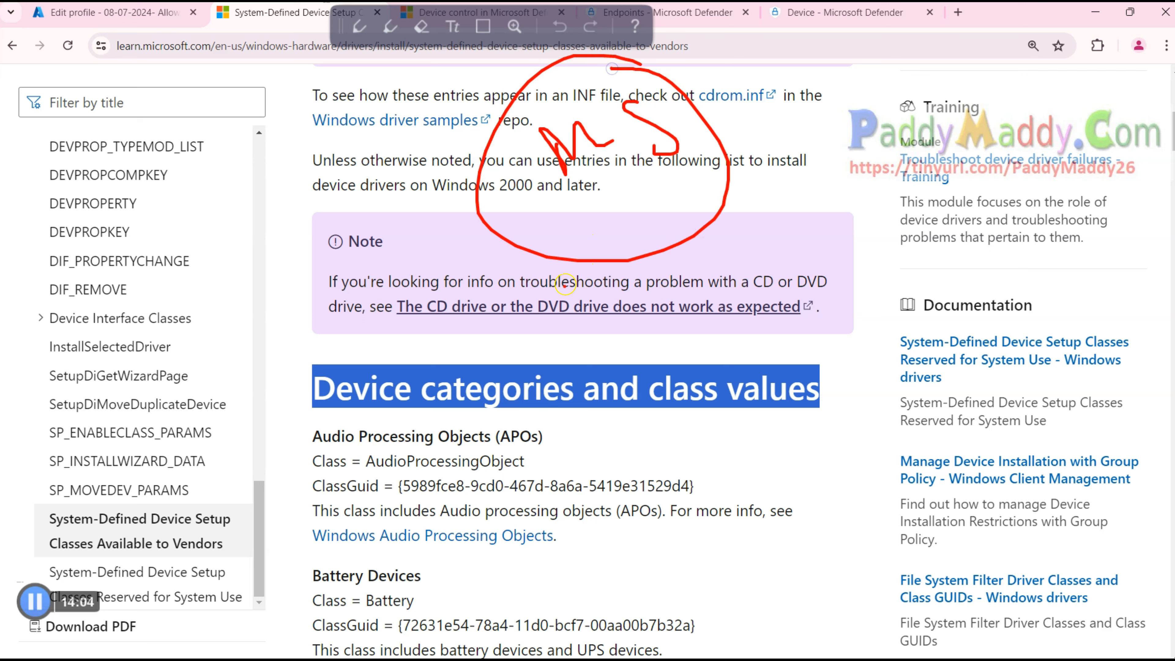
drag(523, 253, 375, 355)
mouse_move(347, 469)
mouse_down()
mouse_move(305, 453)
mouse_move(354, 470)
mouse_move(371, 362)
mouse_up()
drag(342, 353, 365, 365)
mouse_move(343, 321)
mouse_down()
mouse_move(404, 376)
mouse_move(330, 327)
mouse_up()
mouse_move(666, 248)
mouse_down()
mouse_move(763, 357)
mouse_move(785, 355)
mouse_up()
mouse_move(761, 359)
mouse_down()
mouse_move(821, 383)
mouse_move(786, 371)
mouse_up()
mouse_move(314, 497)
mouse_down()
mouse_move(786, 500)
mouse_move(558, 473)
mouse_move(398, 481)
mouse_move(402, 494)
mouse_up()
drag(717, 480, 745, 419)
mouse_move(717, 443)
mouse_down()
mouse_move(746, 417)
mouse_move(777, 434)
mouse_up()
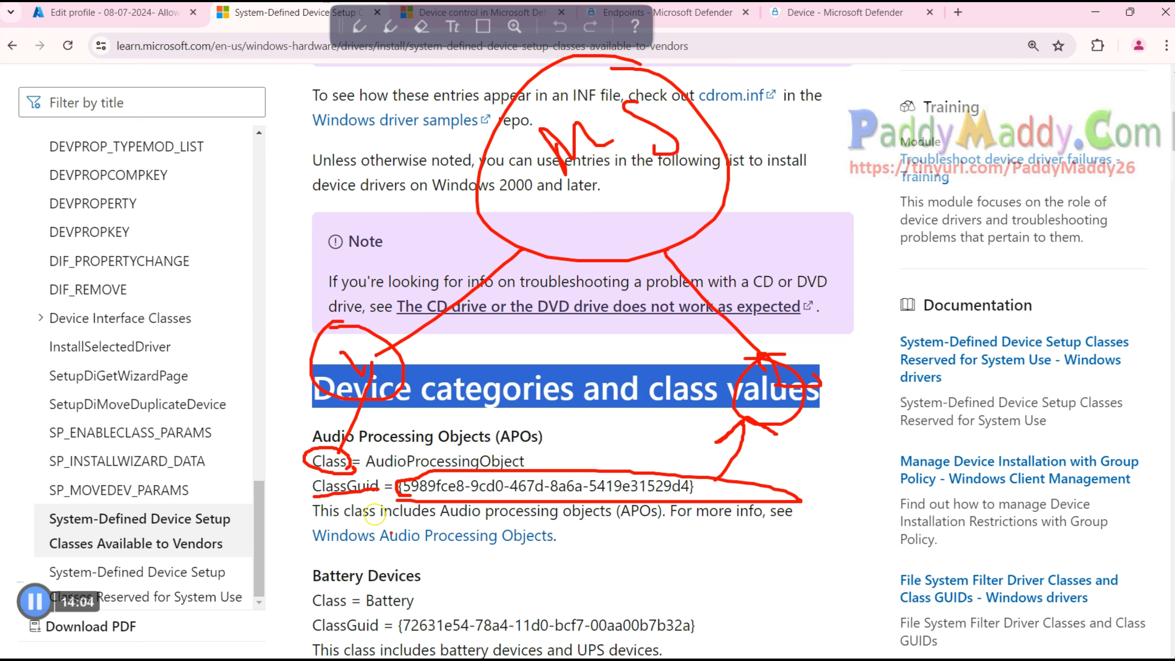
Step: Mark the Class and ClassGuid values of the audio and Battery Devices entries in blue and pink, then clear all annotations
mouse_move(354, 458)
mouse_down()
mouse_move(271, 465)
mouse_move(338, 469)
mouse_move(387, 505)
mouse_move(488, 504)
mouse_up()
drag(382, 641, 693, 632)
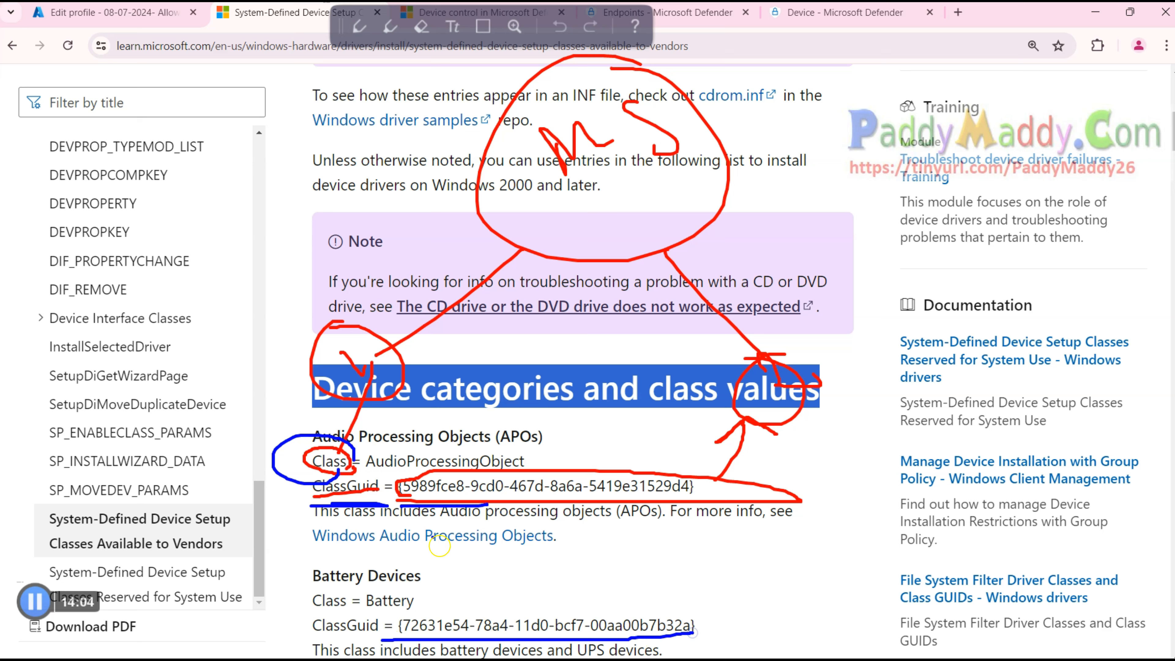
drag(365, 613, 416, 613)
mouse_move(430, 604)
mouse_down()
mouse_move(342, 549)
mouse_move(319, 620)
mouse_move(407, 616)
mouse_move(436, 588)
mouse_up()
drag(400, 640, 653, 631)
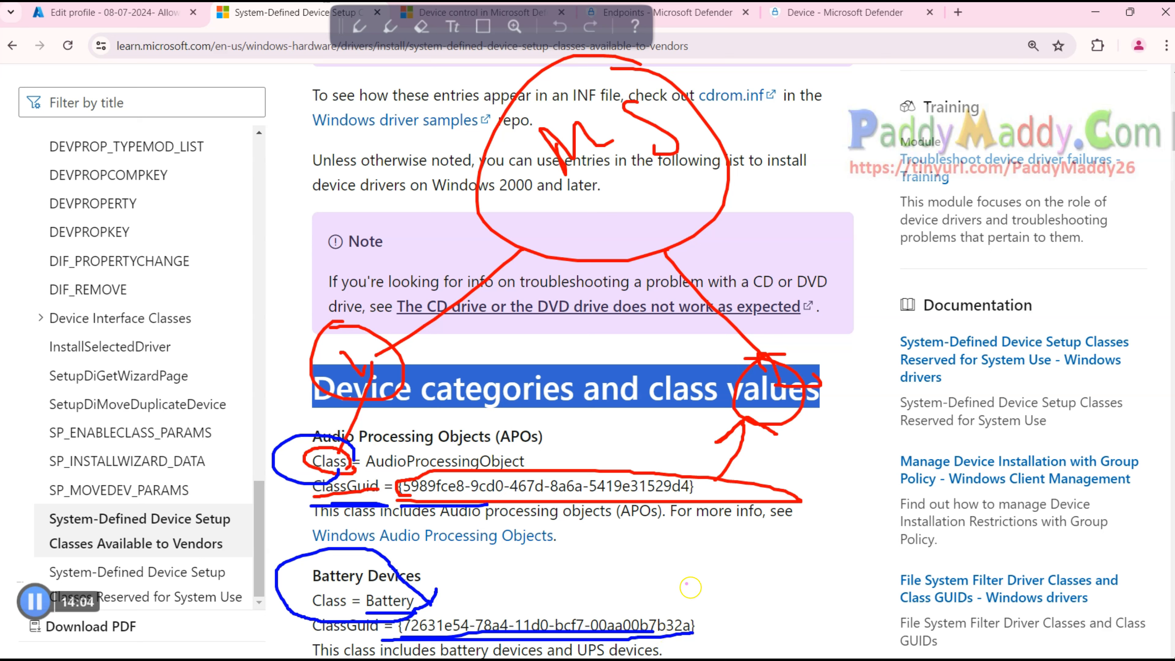
mouse_move(706, 620)
mouse_down()
mouse_move(695, 602)
mouse_move(431, 597)
mouse_move(385, 612)
mouse_move(541, 641)
mouse_move(704, 642)
mouse_up()
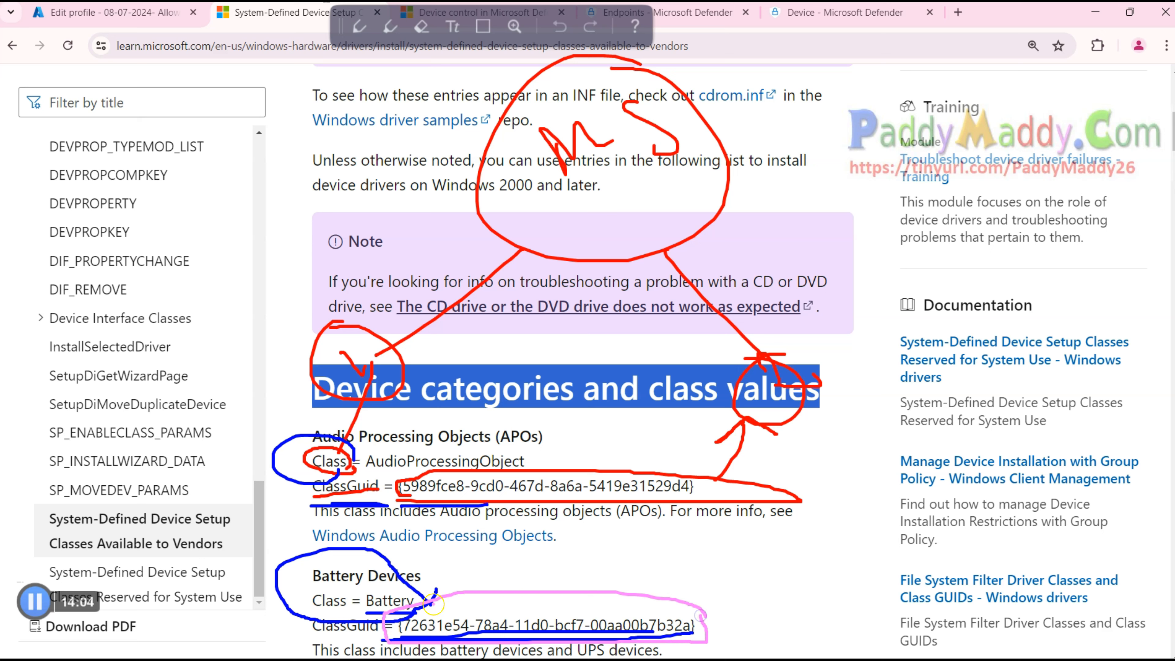
drag(326, 589, 384, 592)
click(371, 612)
mouse_move(422, 602)
mouse_down()
mouse_move(359, 589)
mouse_move(367, 613)
mouse_move(418, 616)
mouse_move(492, 565)
mouse_move(476, 561)
mouse_move(509, 558)
mouse_up()
click(399, 584)
mouse_move(397, 331)
mouse_down()
mouse_move(339, 383)
mouse_move(352, 320)
mouse_up()
mouse_move(789, 338)
mouse_down()
mouse_move(761, 345)
mouse_move(804, 354)
mouse_move(762, 343)
mouse_up()
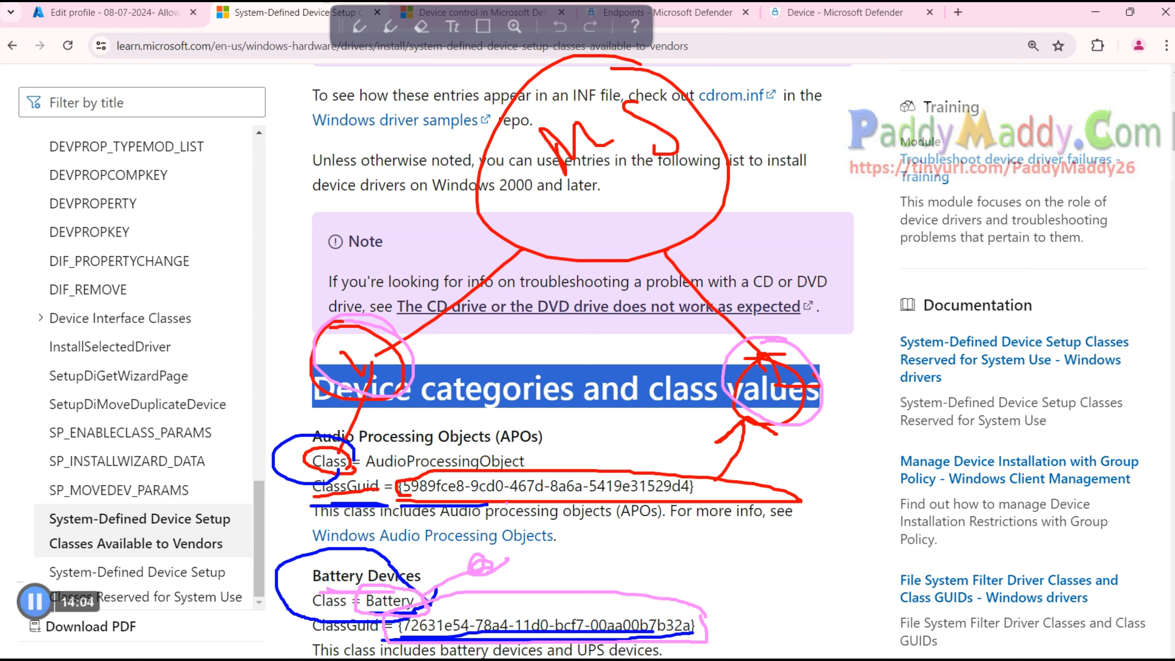
key(Escape)
Step: Examine the article's device class entries from Audio Processing Objects through Biometric, Bluetooth and Camera to Imaging Device
double_click(327, 462)
click(357, 503)
scroll(406, 463, down, 10)
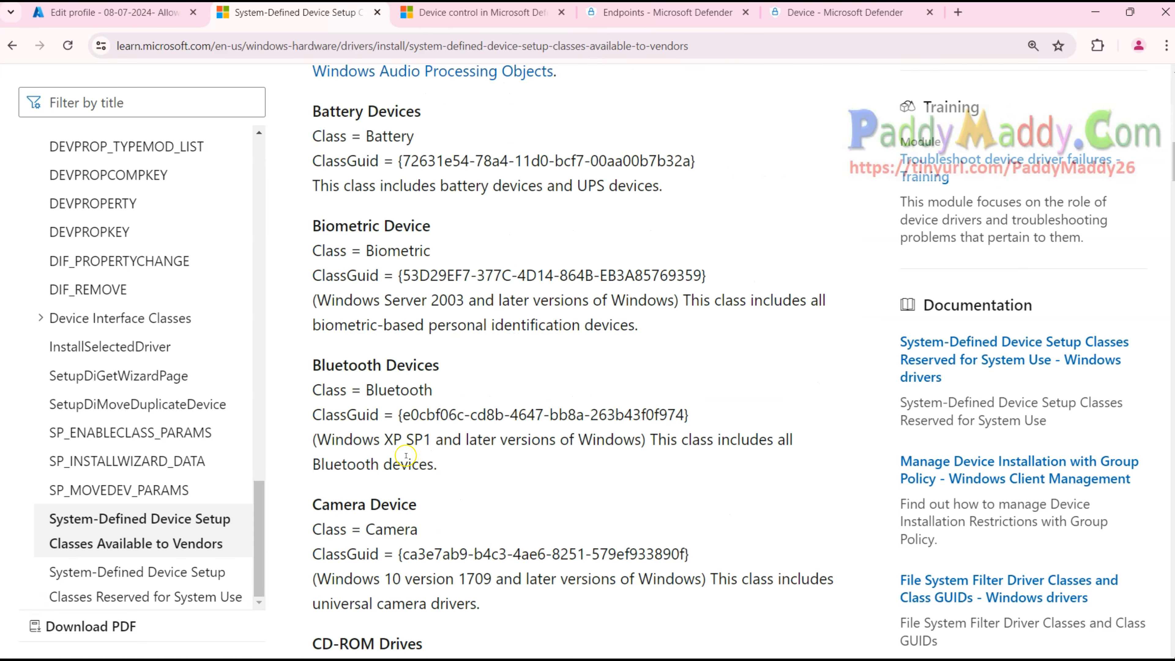
drag(312, 365, 440, 366)
drag(430, 226, 322, 227)
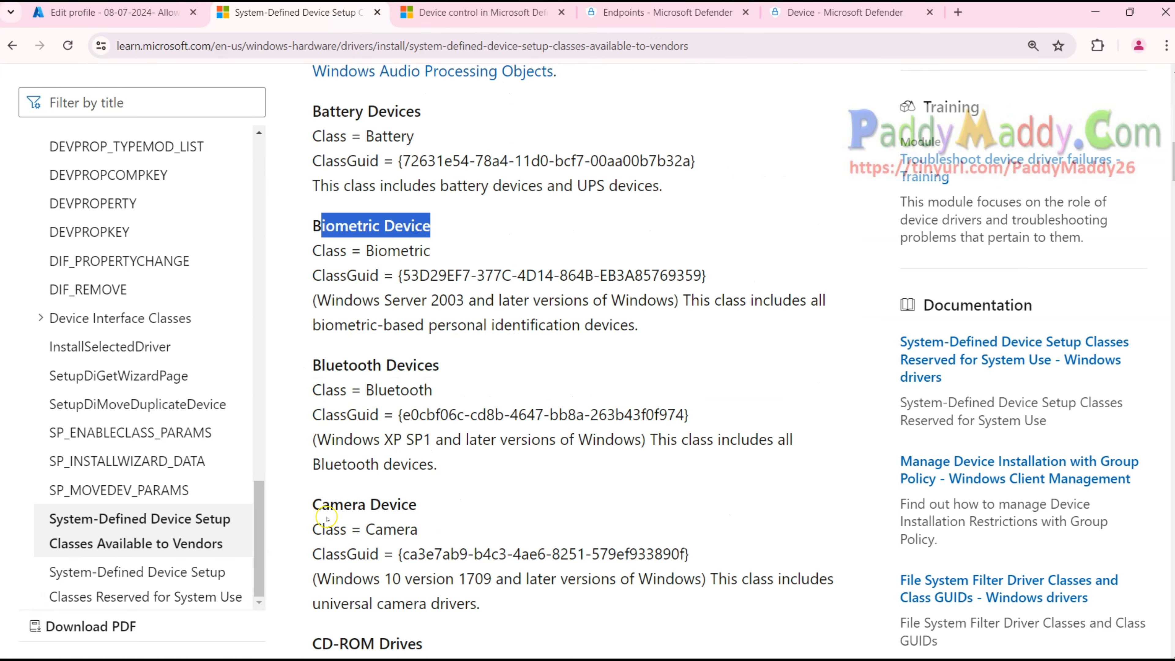
drag(327, 518, 524, 499)
scroll(523, 498, down, 15)
scroll(520, 498, down, 20)
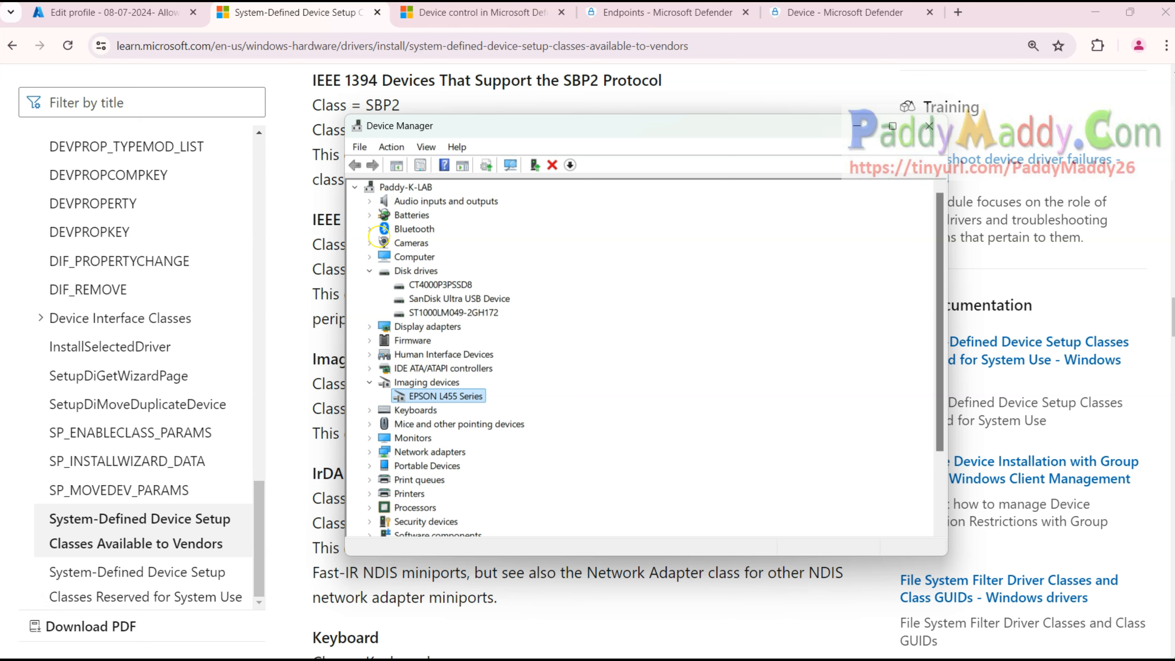
Step: In Device Manager, collapse Disk drives and expand Imaging devices and Keyboards to view their devices
click(369, 272)
click(374, 342)
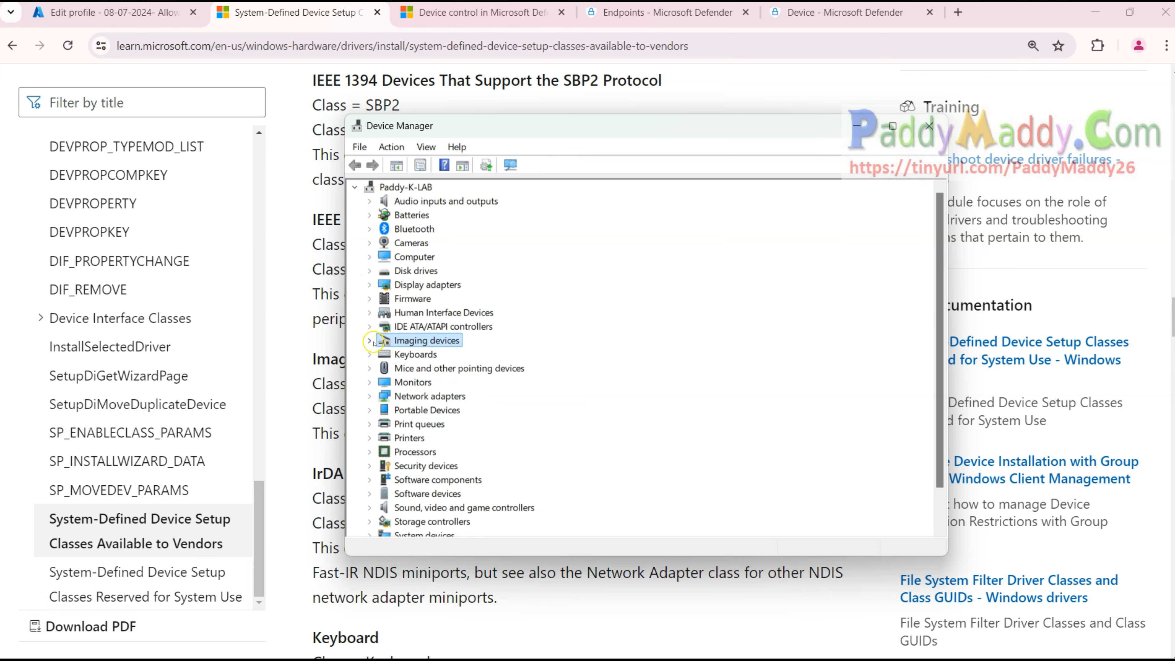
click(372, 342)
click(370, 369)
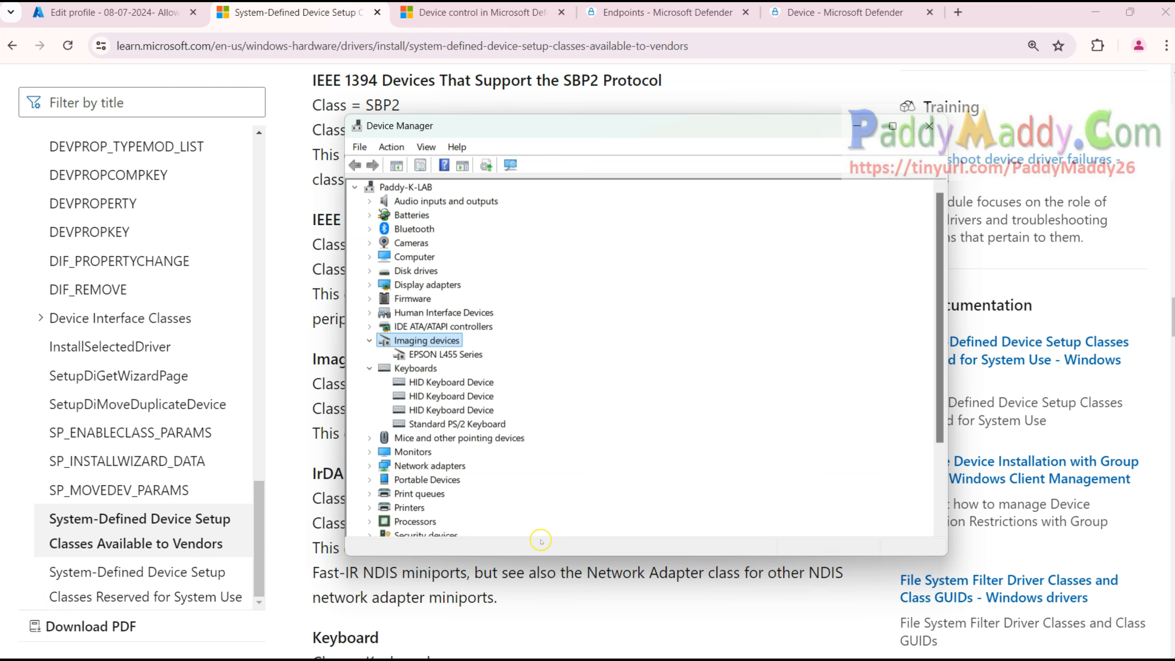
Step: Find the Keyboard class in the device setup classes article and highlight its ClassGuid value
click(559, 608)
scroll(447, 468, down, 6)
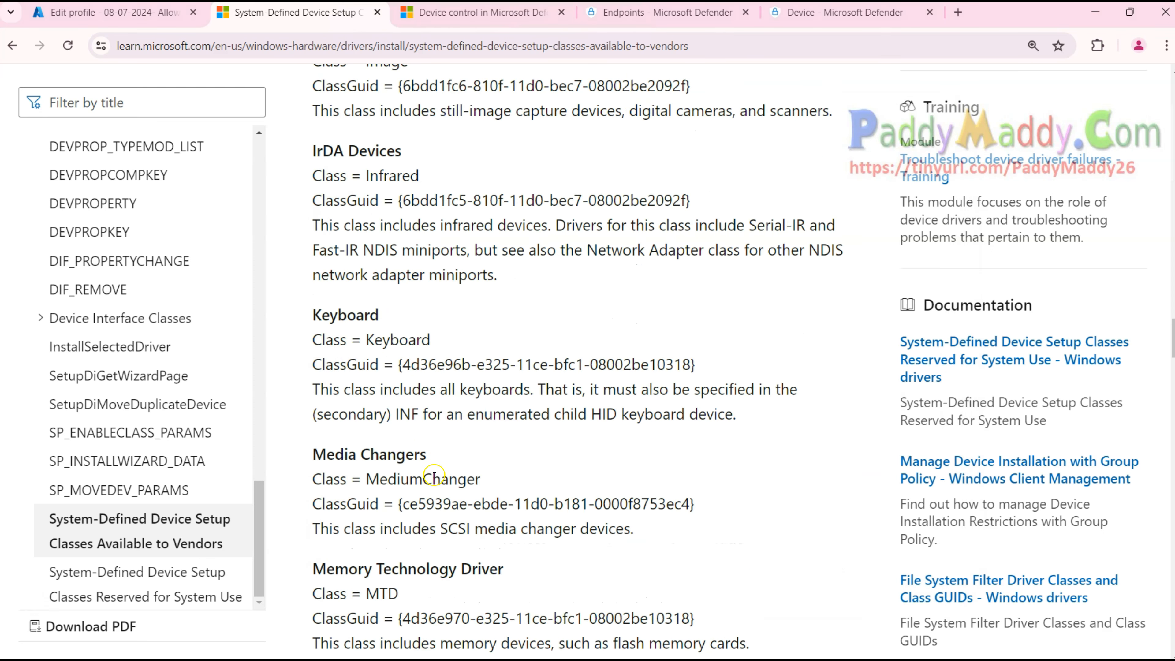
scroll(434, 474, up, 1)
drag(319, 329, 697, 367)
click(480, 410)
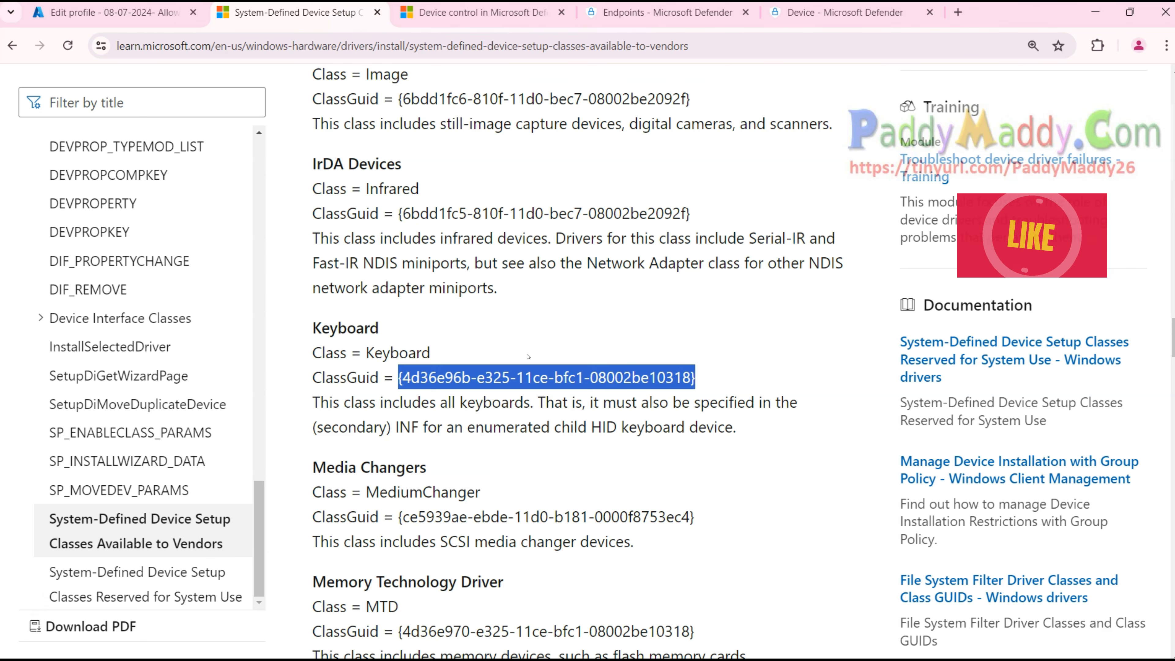
Step: Return to the Intune profile and review the class GUIDs under Allowed device IDs and the Allowed Instance IDs
click(112, 13)
scroll(521, 337, up, 10)
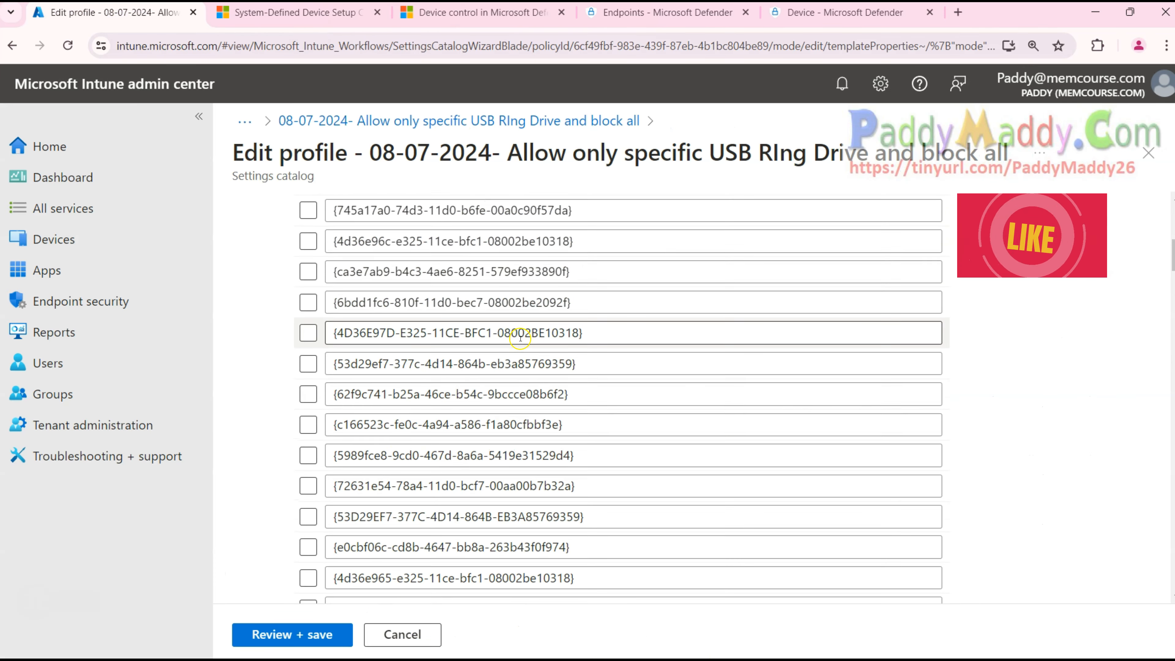
scroll(522, 339, down, 2)
drag(294, 383, 394, 384)
scroll(462, 385, down, 15)
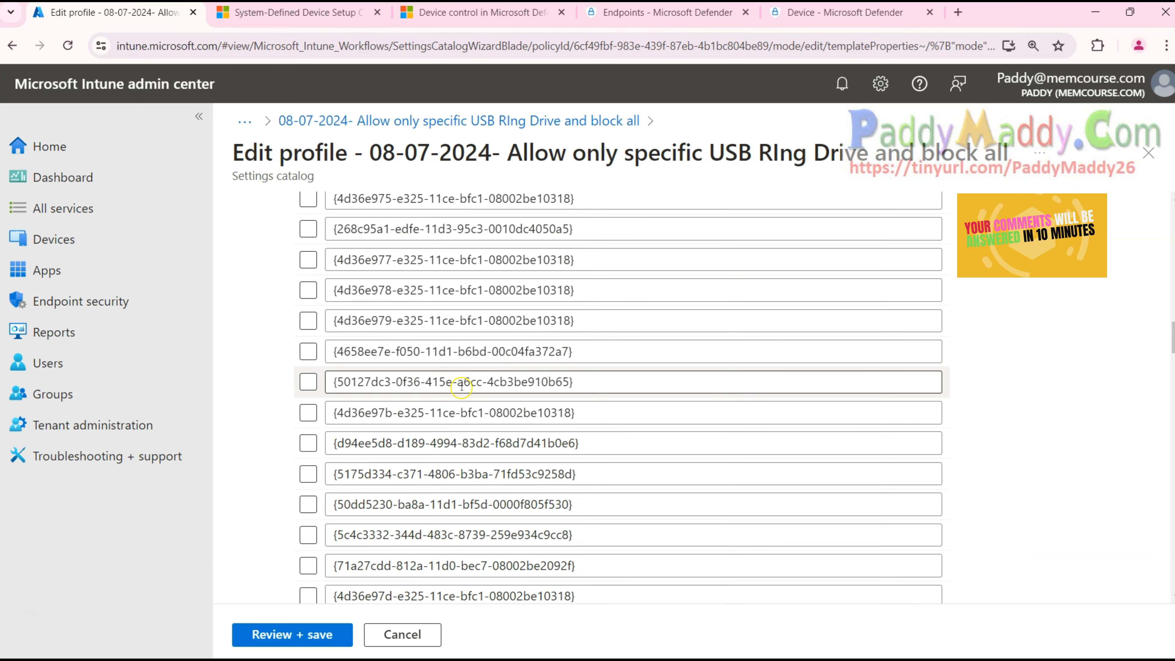
scroll(463, 386, down, 5)
scroll(463, 386, up, 2)
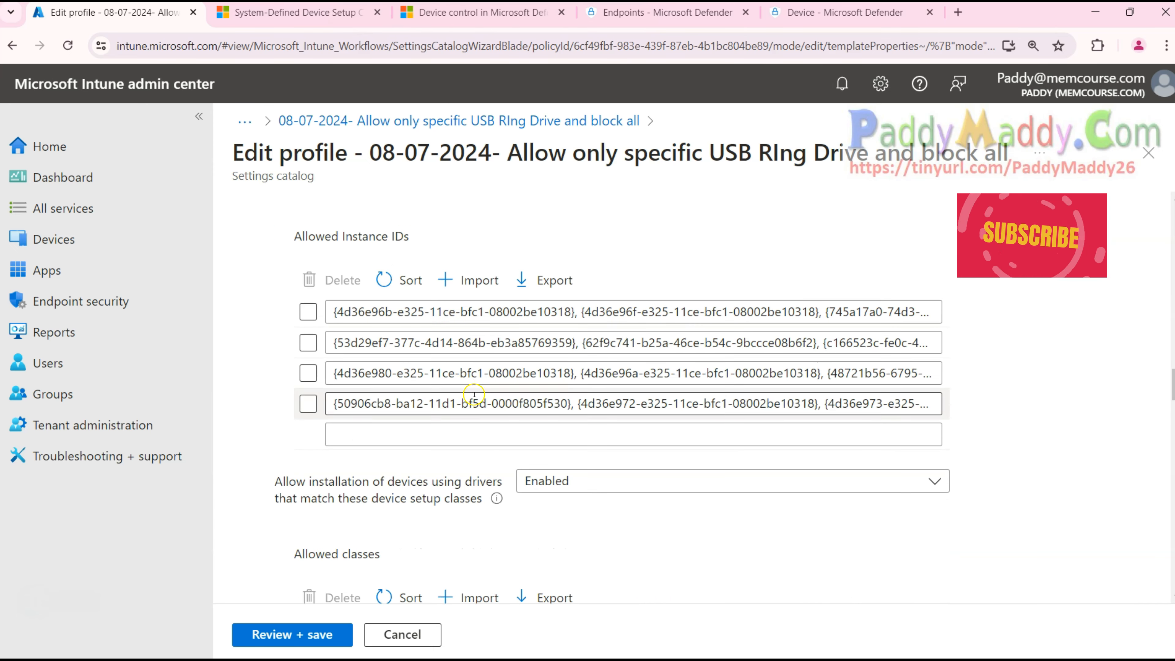
Step: Examine the Allowed classes list under "Allow installation of devices using drivers that match these device setup classes", including the Biometric and Bluetooth entries
scroll(444, 458, up, 5)
scroll(437, 472, down, 10)
scroll(436, 467, down, 10)
scroll(416, 468, up, 10)
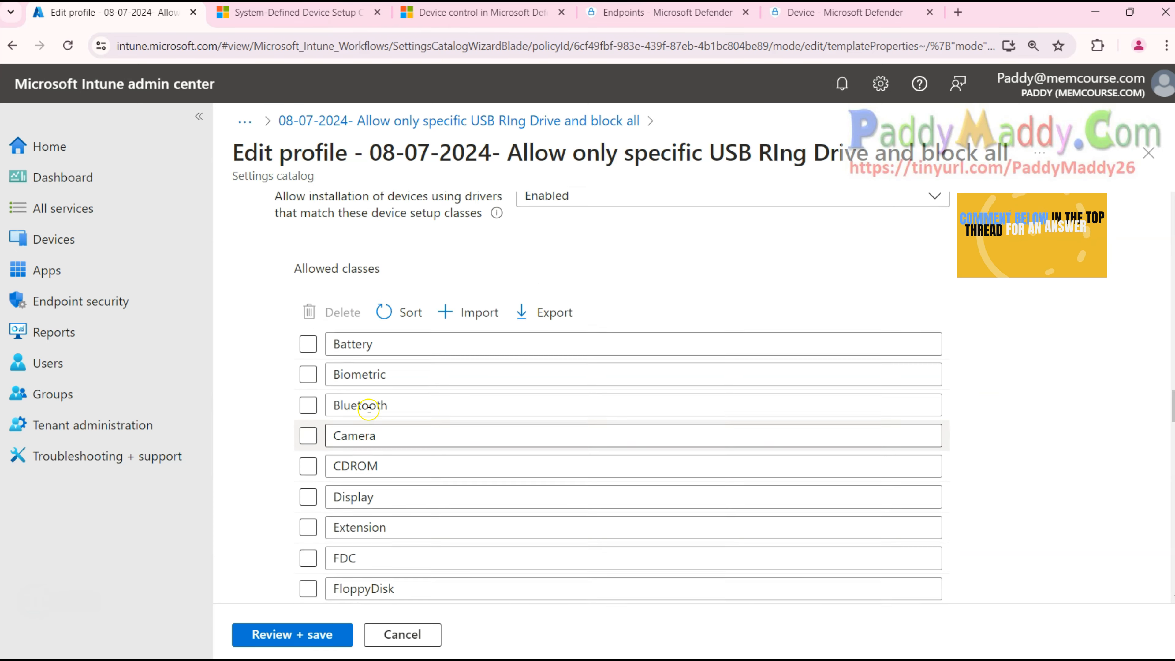
drag(303, 322, 381, 322)
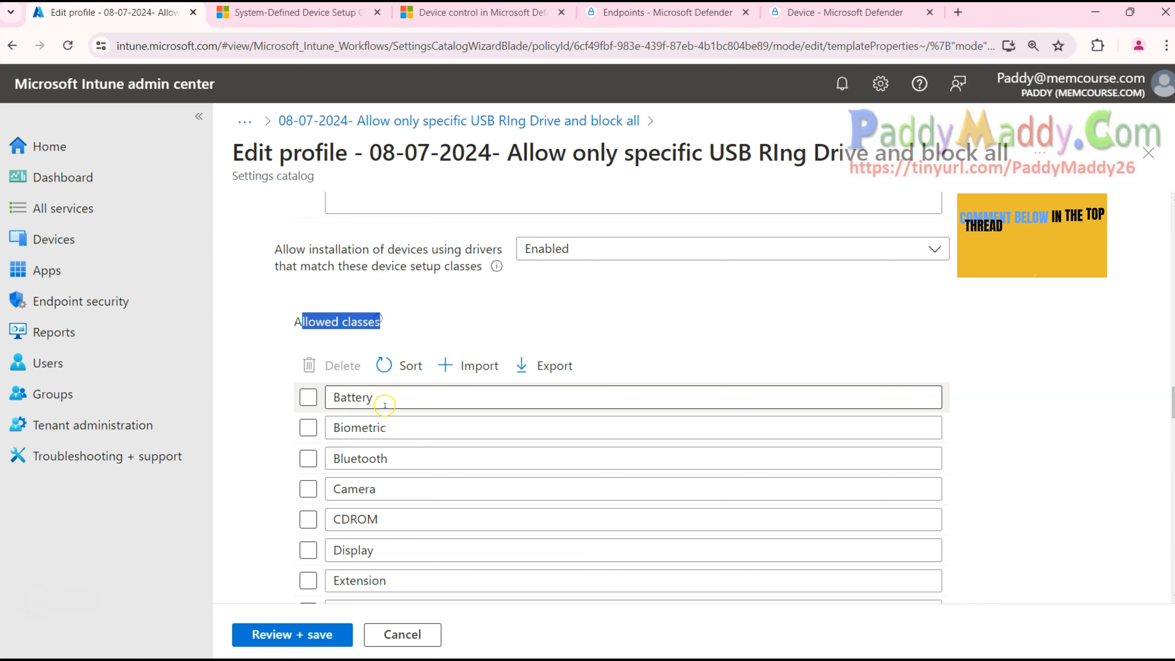
click(386, 426)
click(394, 456)
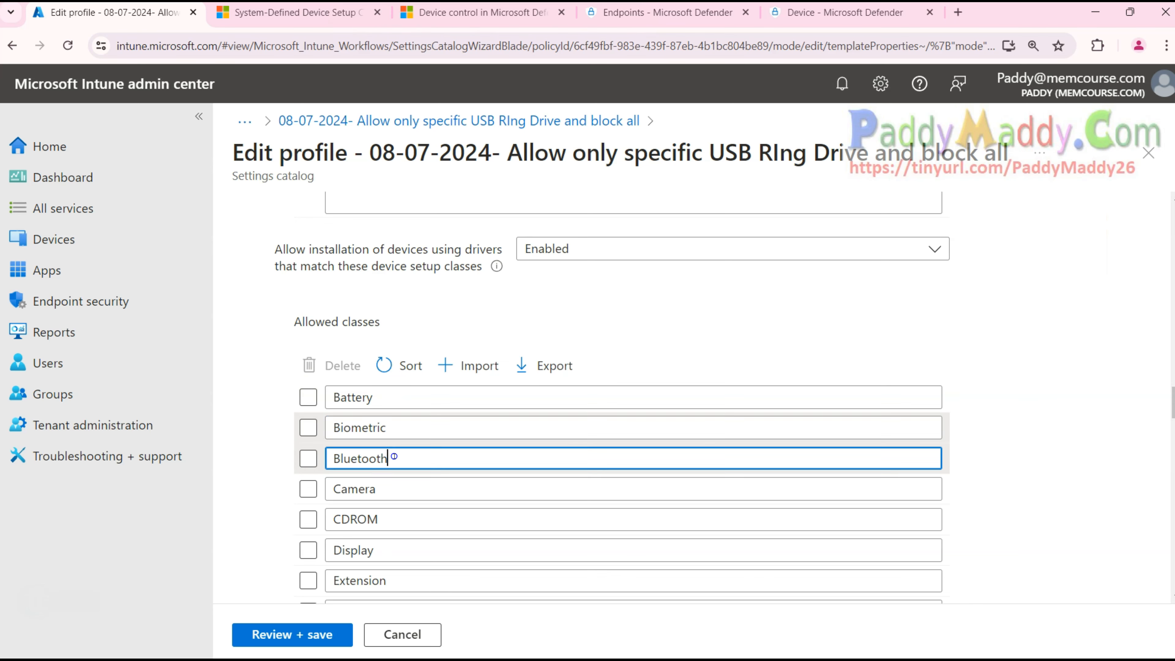
drag(275, 404, 442, 412)
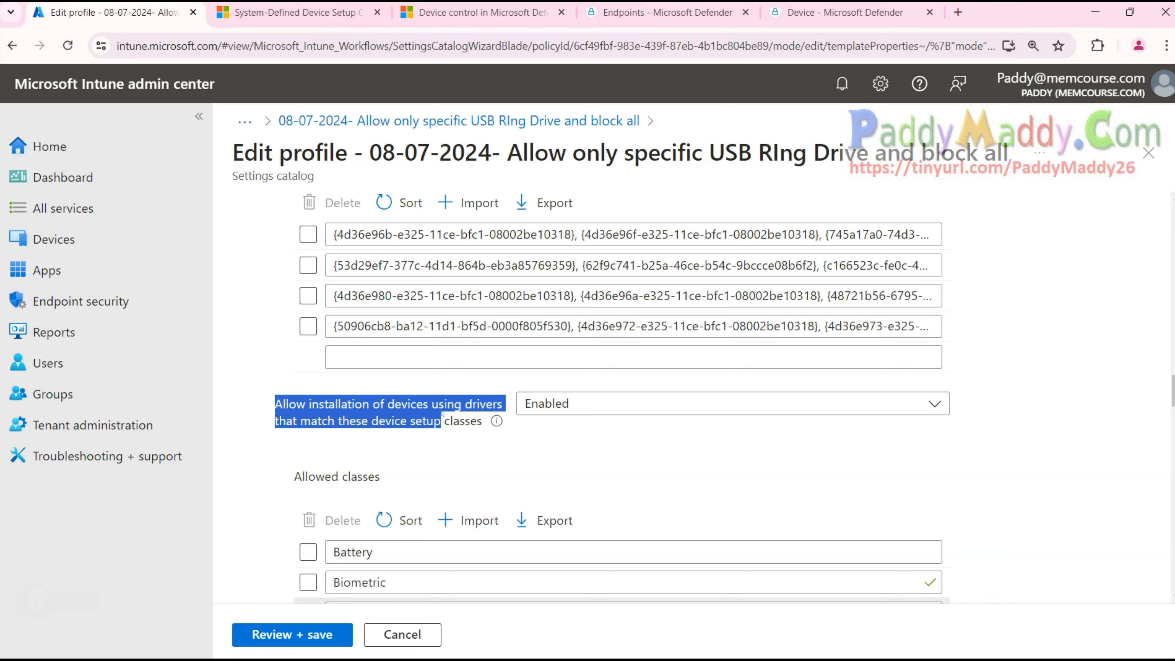
scroll(442, 412, down, 2)
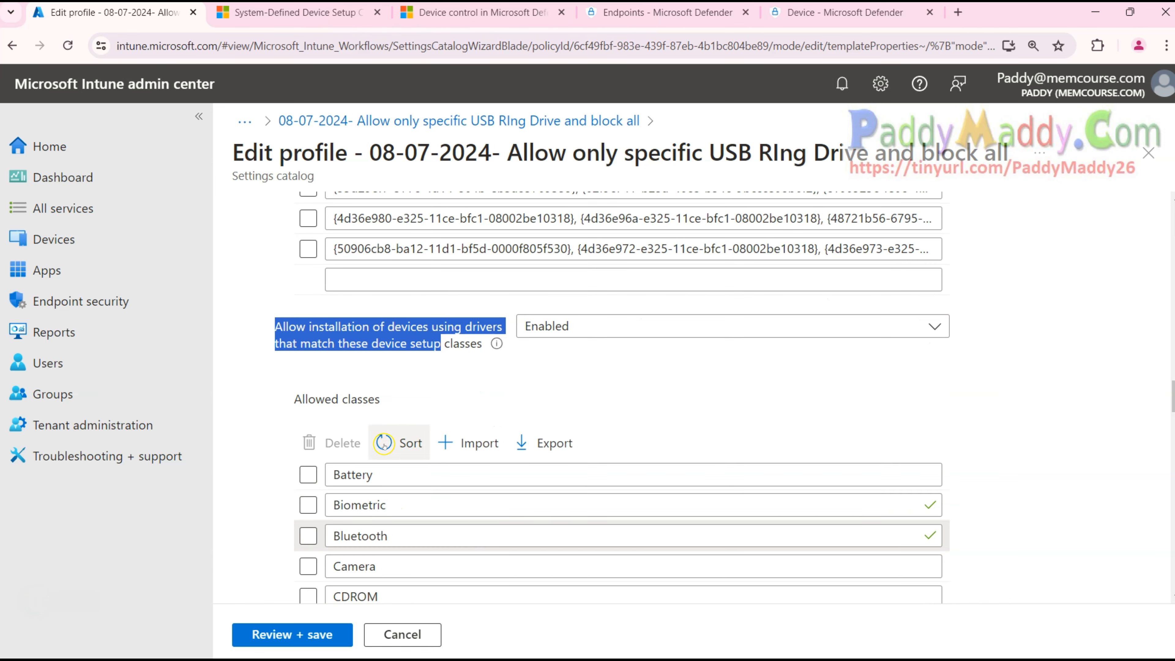
Step: Look through the Allowed classes list, from Battery past SmartCardReader, and go back to the Allowed Instance IDs
scroll(411, 534, up, 4)
scroll(407, 509, down, 20)
scroll(441, 569, down, 15)
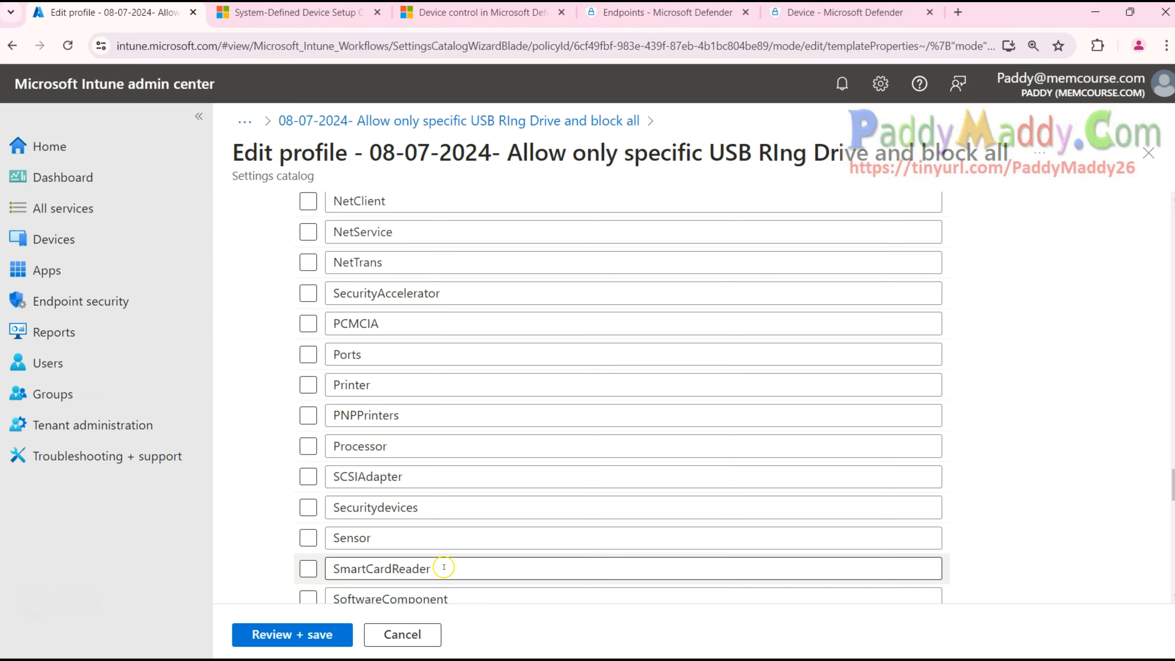
scroll(436, 476, up, 20)
scroll(442, 501, up, 8)
scroll(393, 501, down, 4)
scroll(339, 495, up, 8)
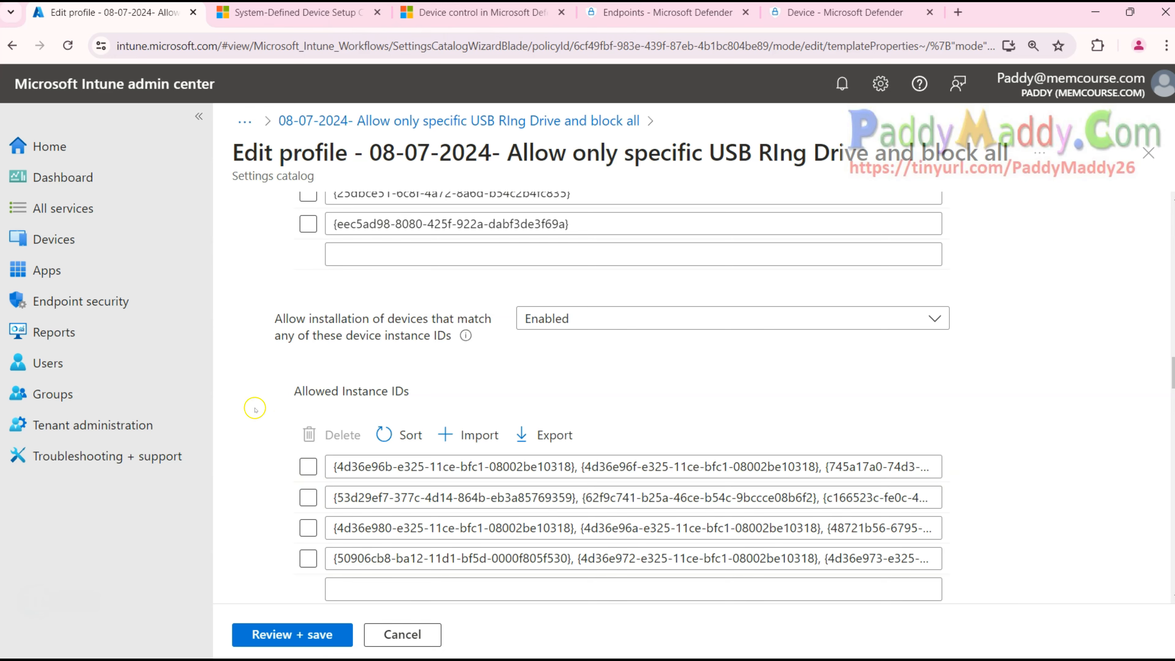
Step: Compare how class GUIDs are listed under Allowed device IDs and under "Allow installation of devices that match any of these device instance IDs"
scroll(350, 361, up, 3)
drag(273, 474, 355, 472)
scroll(328, 451, up, 14)
scroll(308, 429, up, 15)
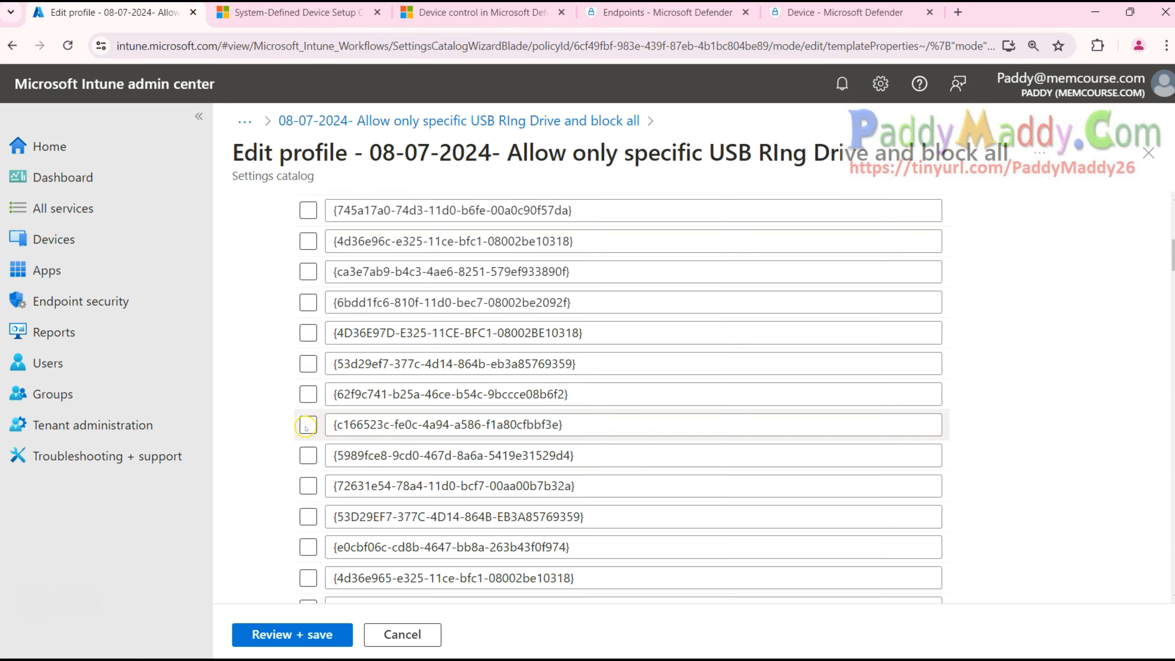
drag(303, 539, 415, 540)
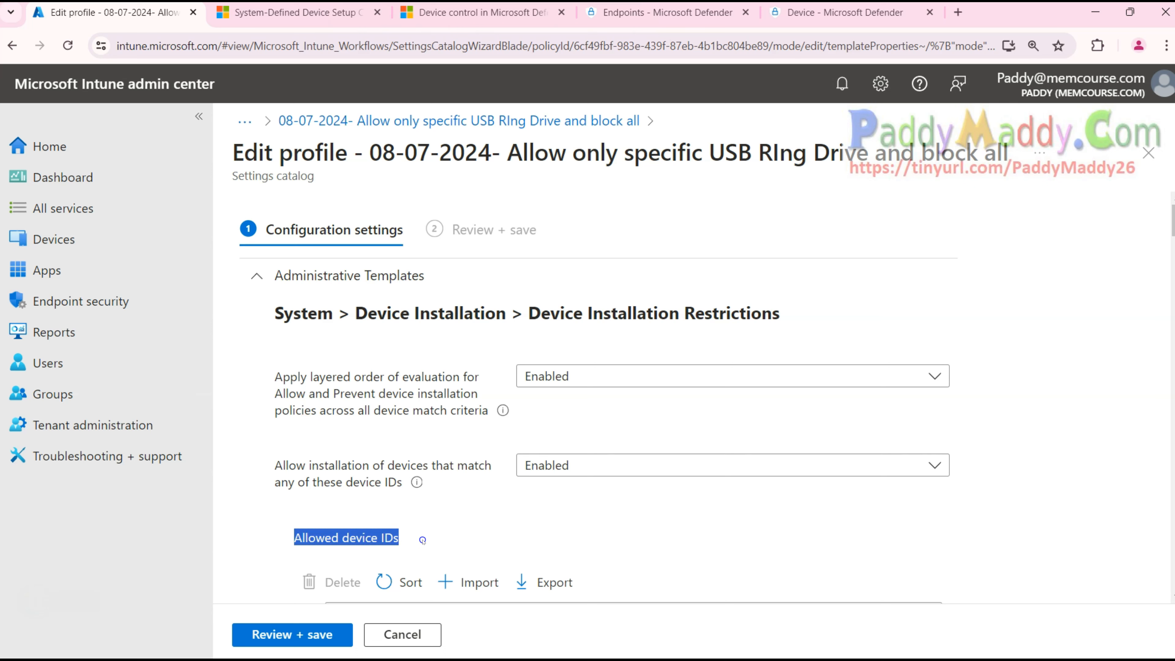
scroll(423, 539, down, 20)
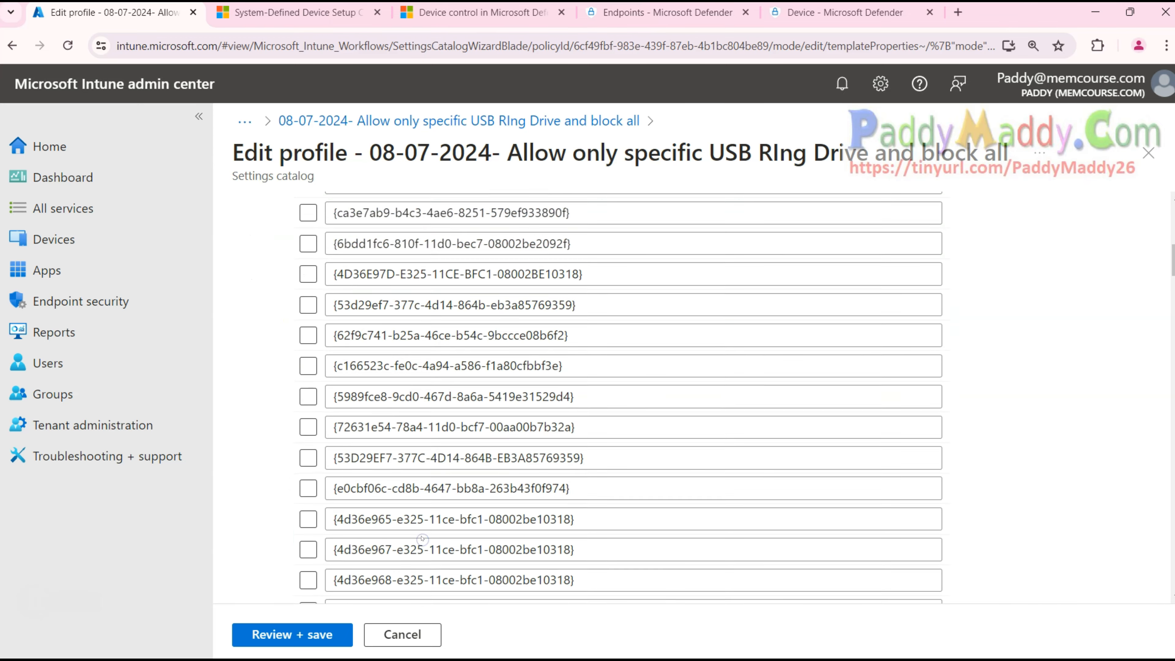
scroll(419, 534, up, 5)
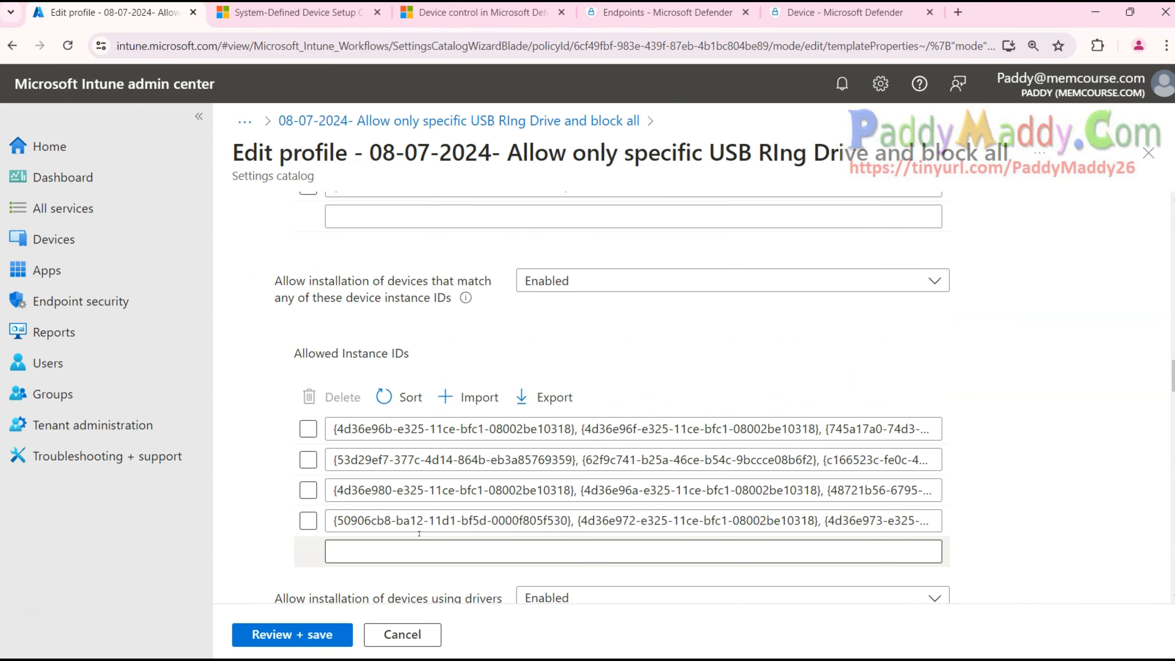
drag(309, 319, 436, 338)
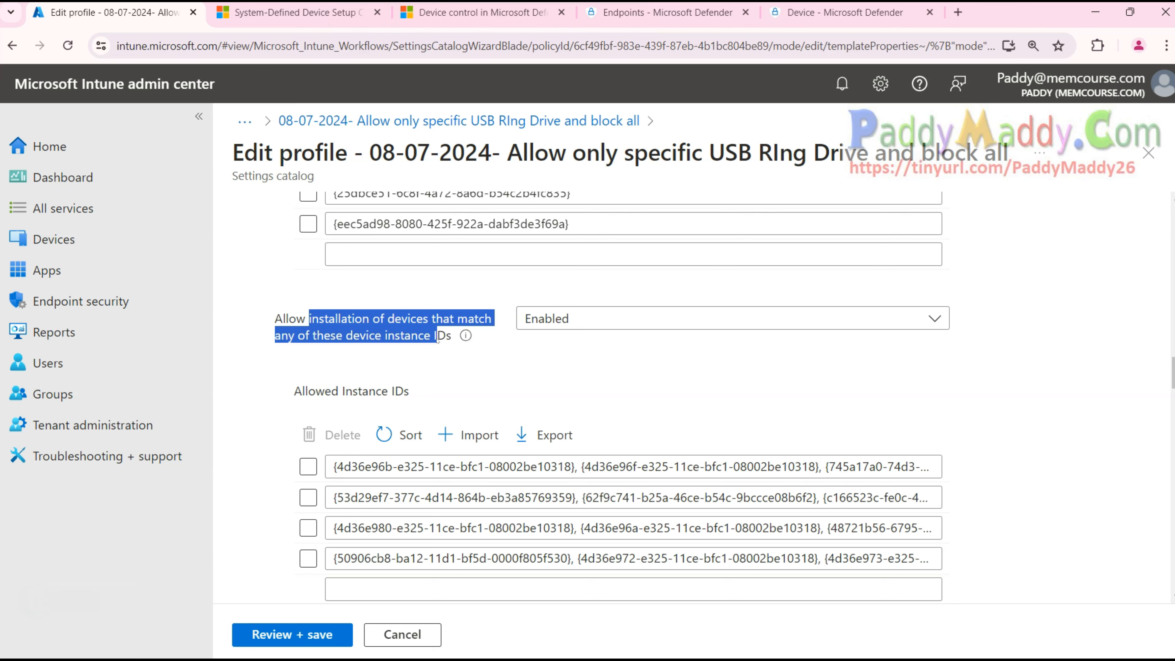
scroll(562, 490, down, 10)
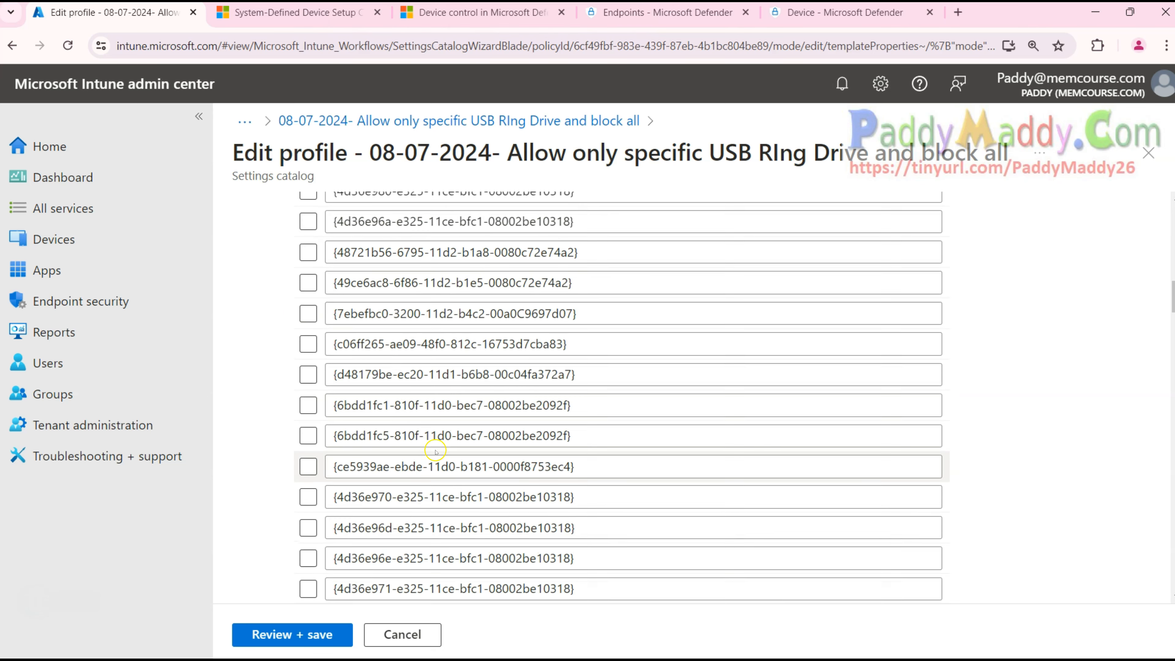
scroll(584, 502, down, 10)
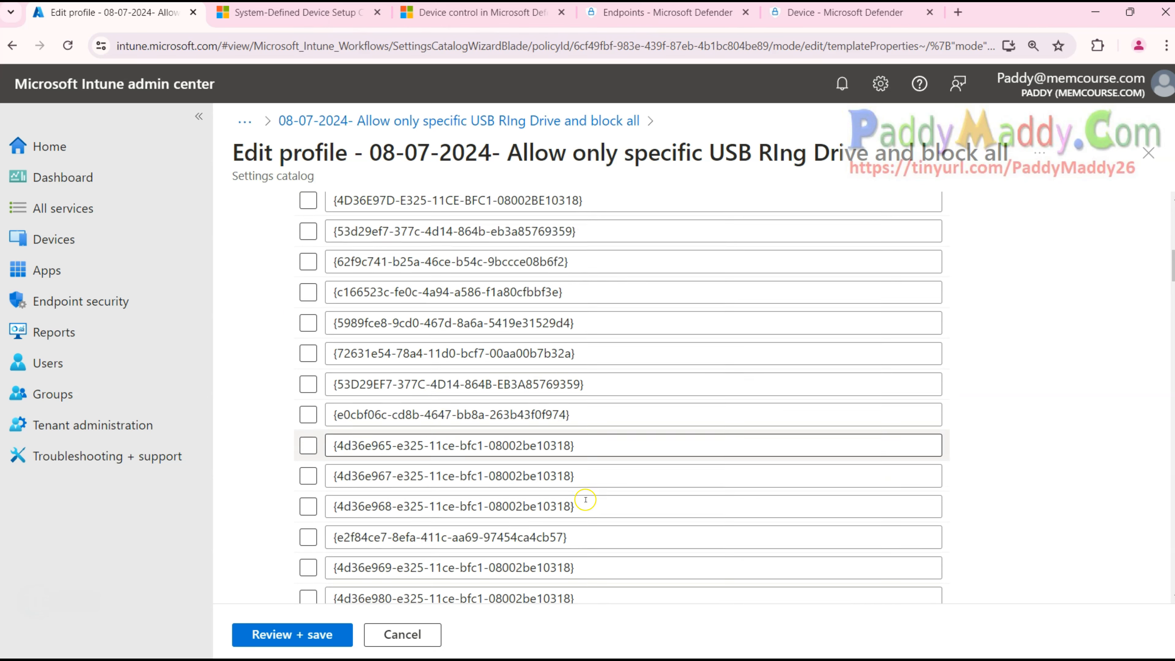
Step: In Allowed device IDs, move {eec5ad98-8080-425f-922a-dabf3de3f69a} from its own row to the end of the {25dbce51-6c8f-4a72-8a6d-b54c2b4fc835} entry, comma-separated
scroll(584, 502, down, 5)
drag(574, 301, 279, 306)
key(ctrl+c)
key(BackSpace)
click(607, 271)
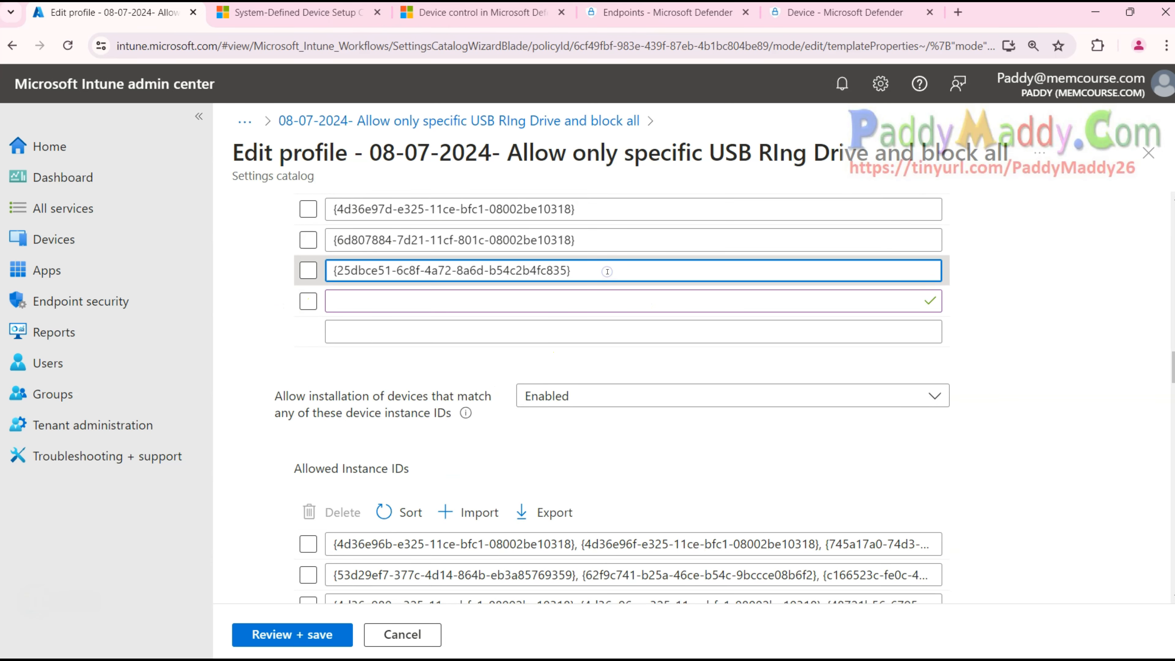
key(ctrl+v)
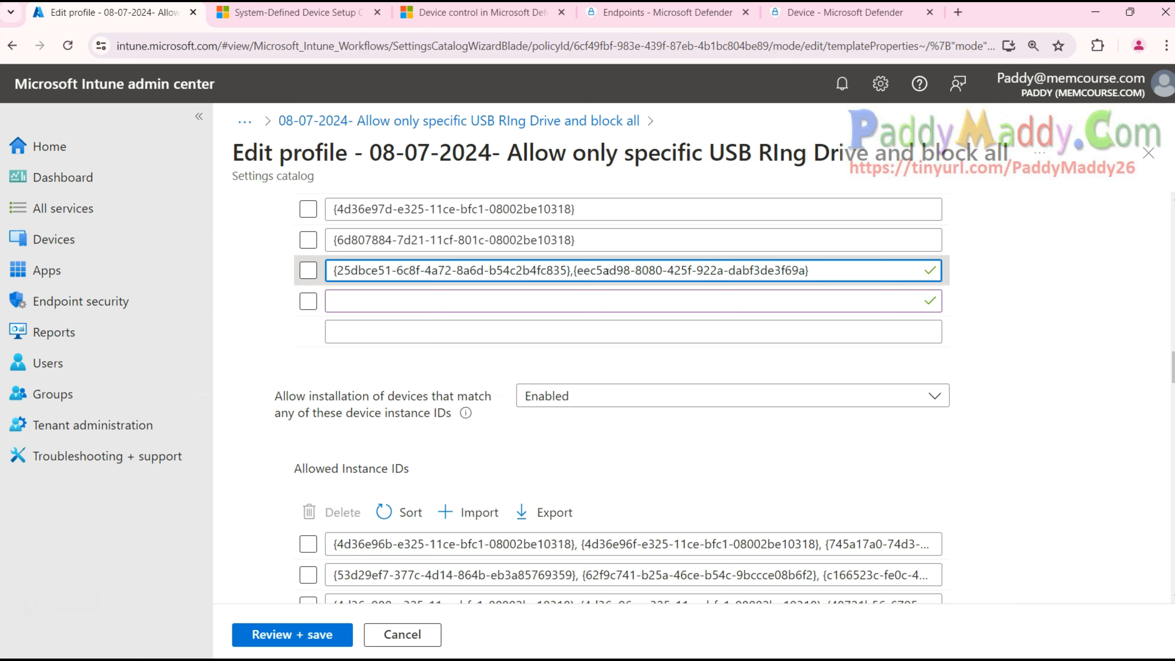
click(945, 313)
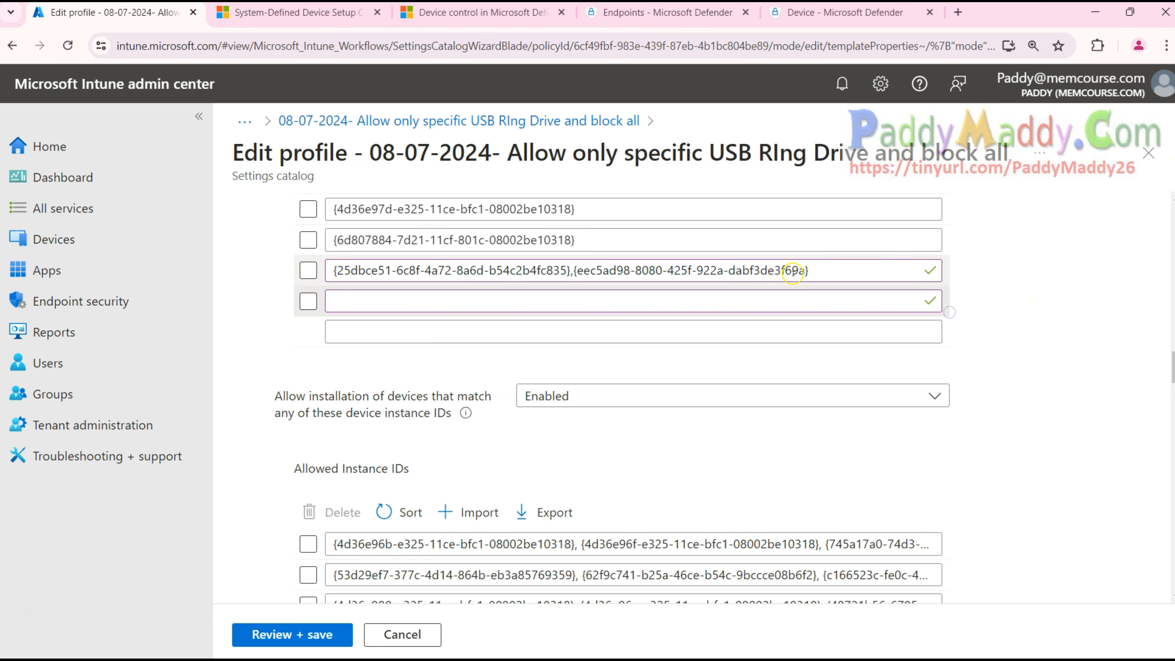
Step: Undo combining the last two class GUIDs into one entry in Allowed device IDs
click(835, 264)
key(ctrl+z)
key(ctrl+z)
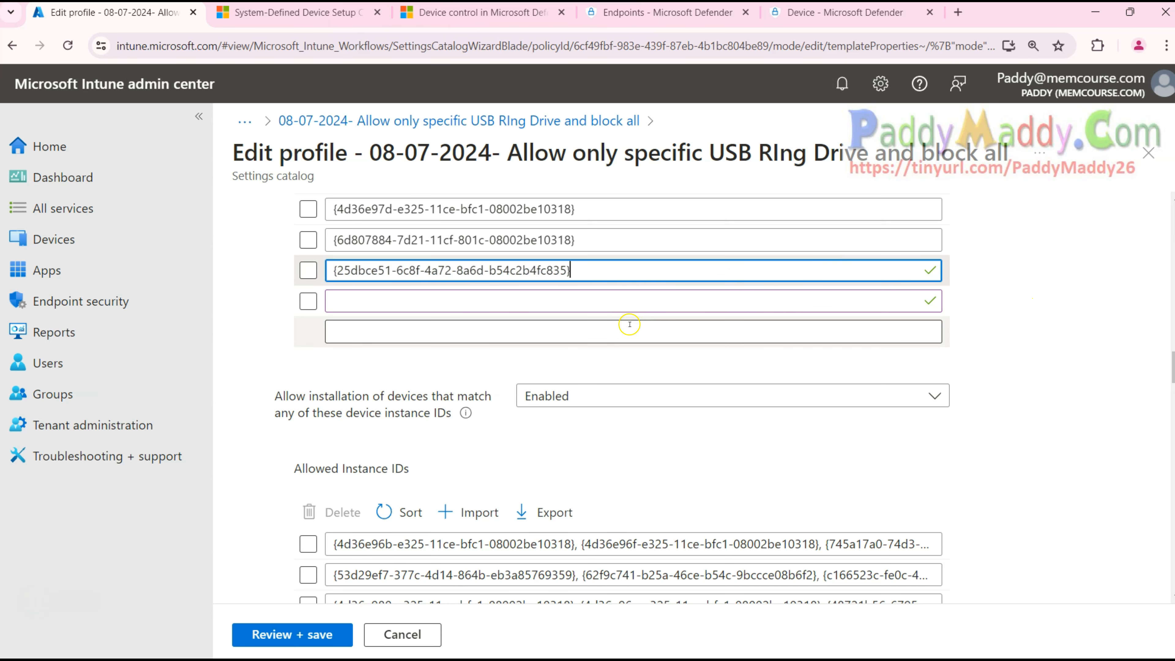
key(ctrl+z)
click(981, 465)
Step: Examine the full comma-separated class GUIDs held in each of the Allowed Instance IDs entries
scroll(981, 465, down, 2)
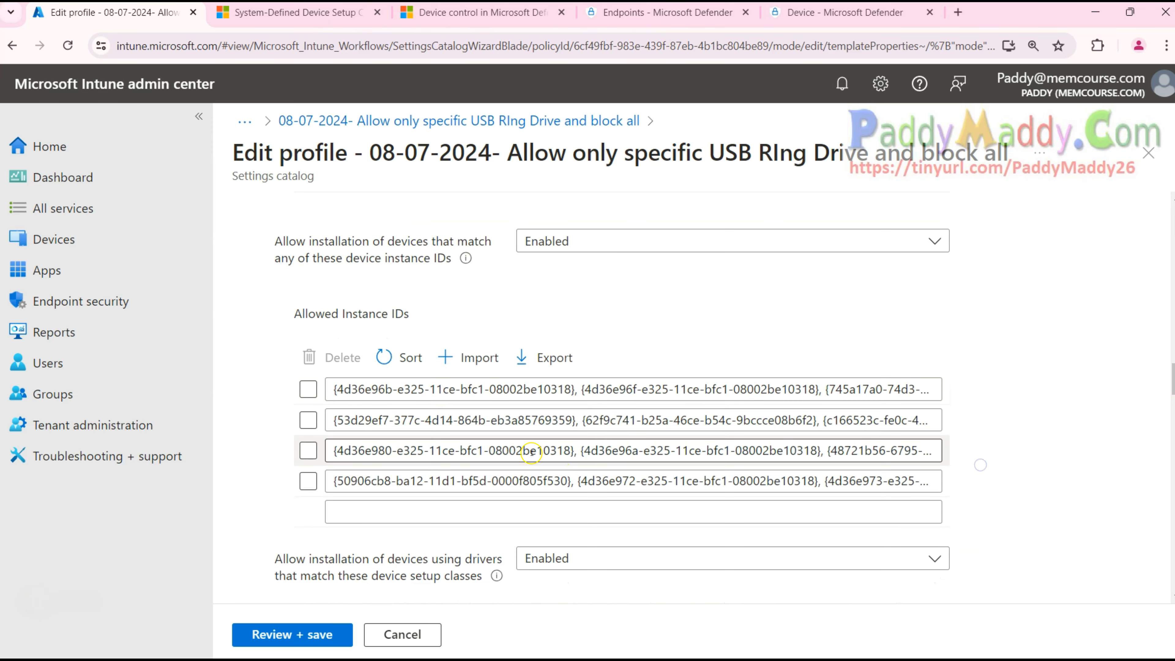
drag(587, 395, 985, 389)
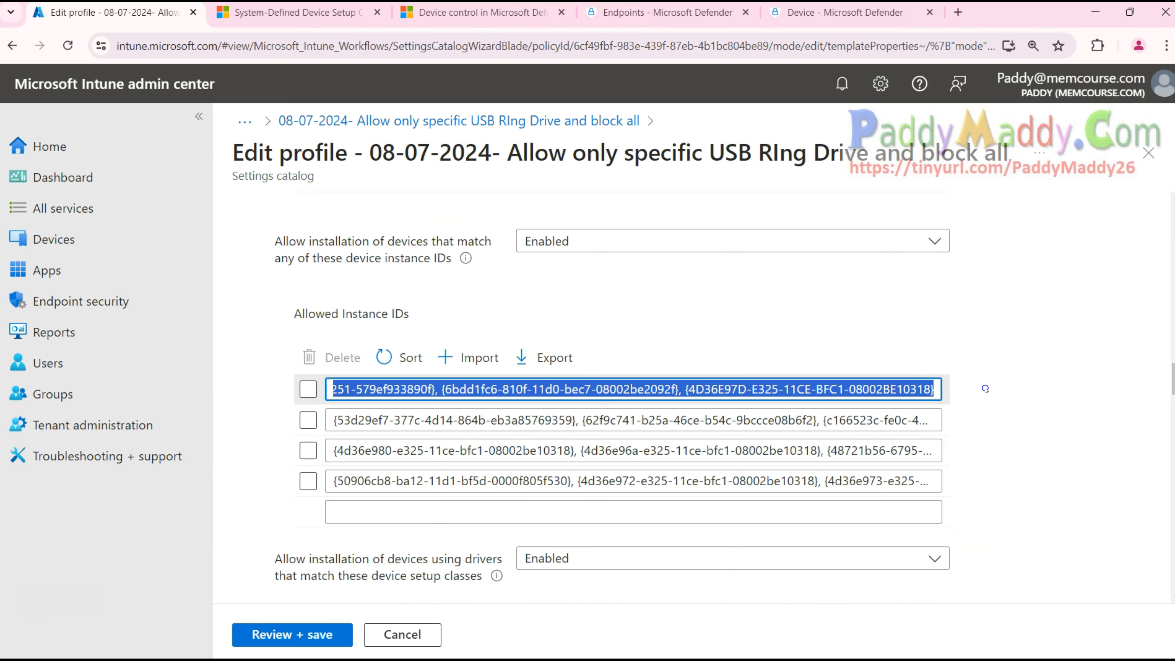
click(1112, 465)
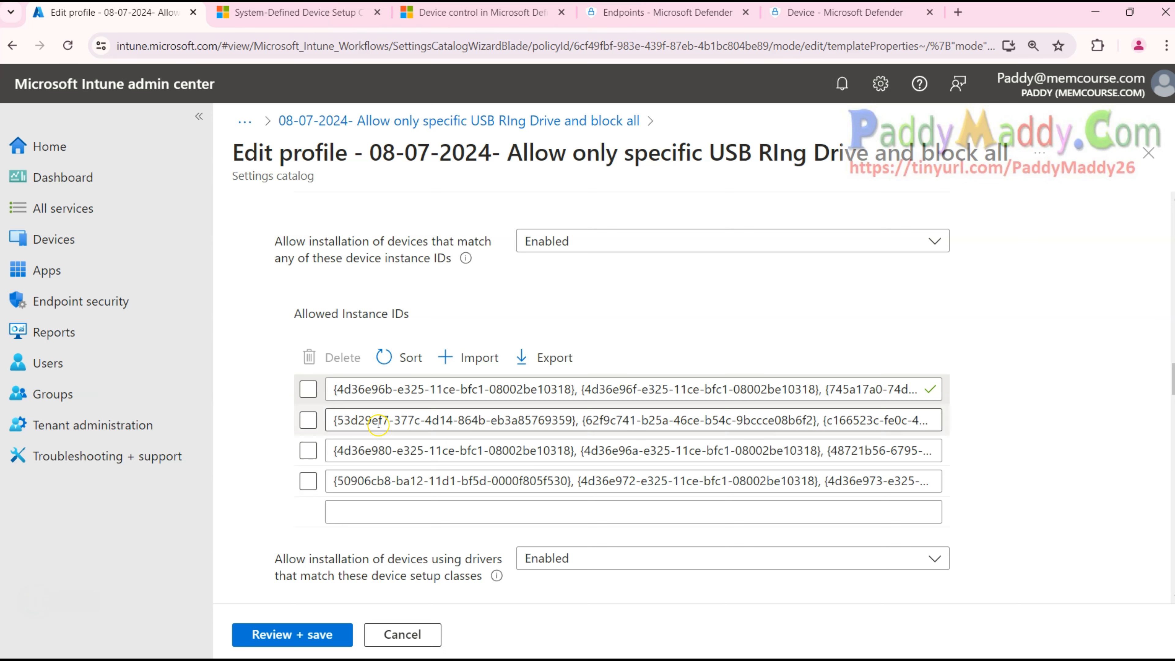
click(741, 476)
scroll(965, 524, down, 5)
scroll(965, 524, up, 5)
click(870, 419)
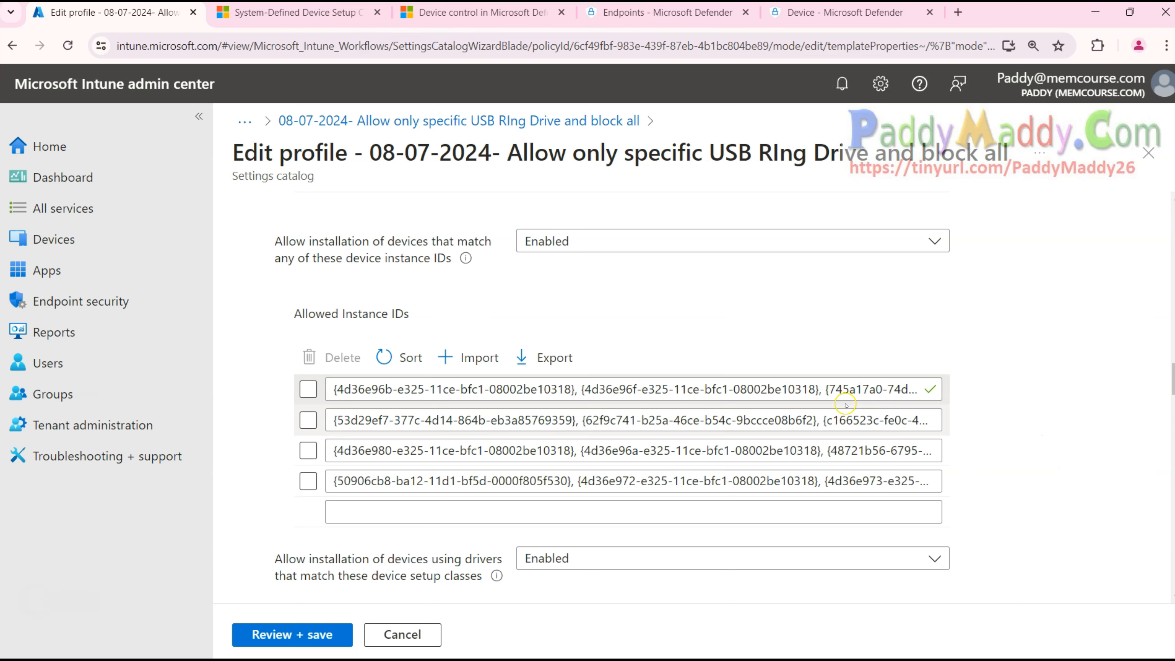
click(837, 451)
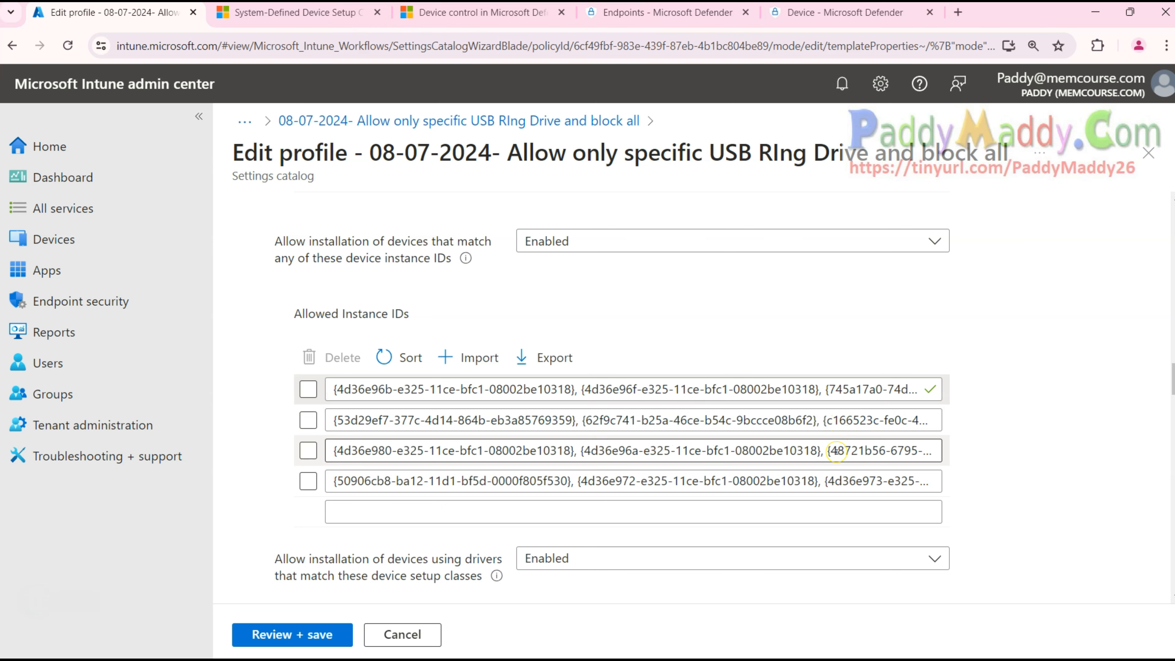
click(837, 480)
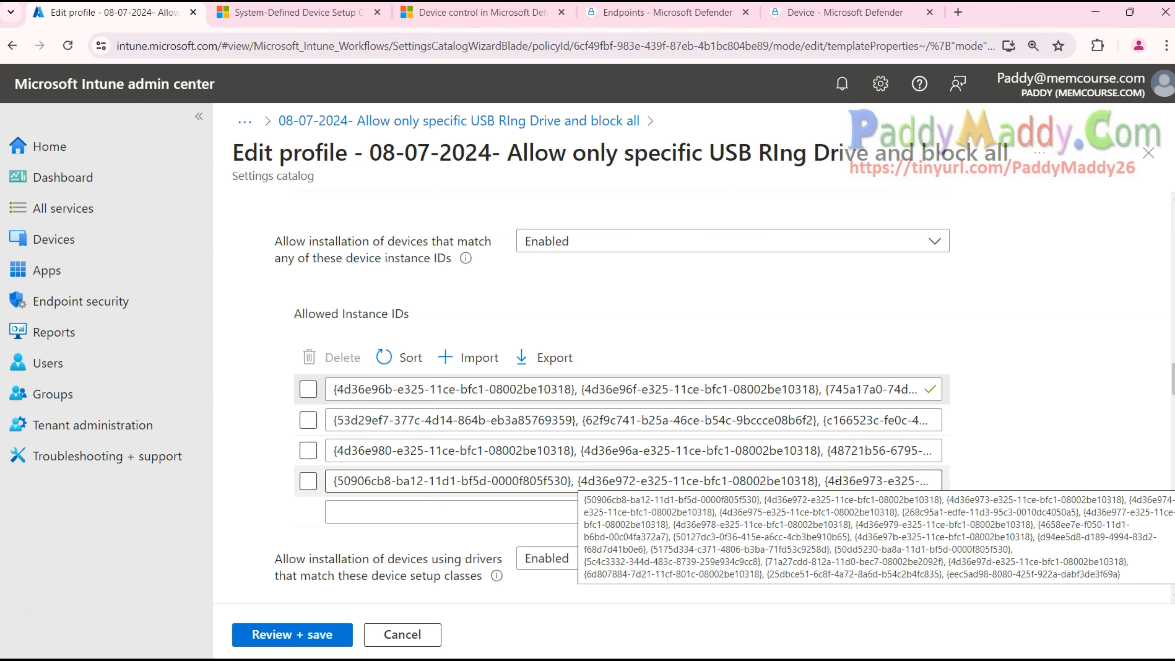
Step: Consult the System-Defined Device Setup Classes article, highlight a line in it, and return to the Intune profile
key(ctrl+Tab)
drag(399, 377, 712, 378)
click(74, 12)
Step: Collapse the Administrative Templates section of the profile and expand Device Control to show its rules
scroll(587, 421, down, 20)
scroll(676, 410, down, 10)
scroll(692, 403, up, 20)
scroll(696, 405, up, 20)
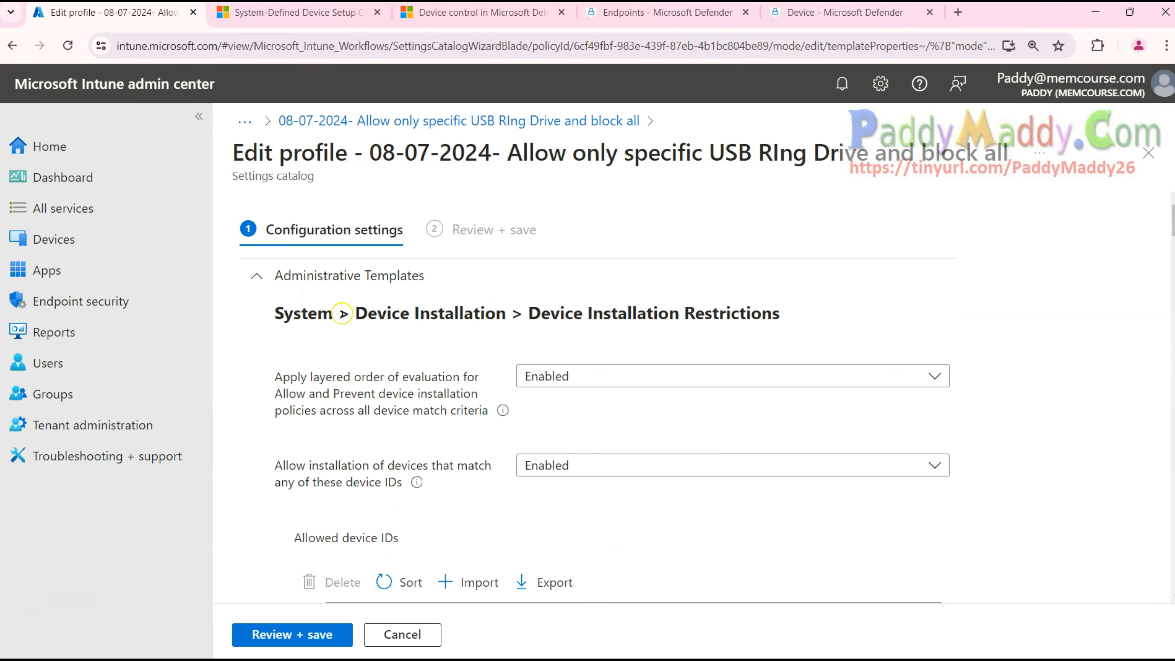
click(281, 275)
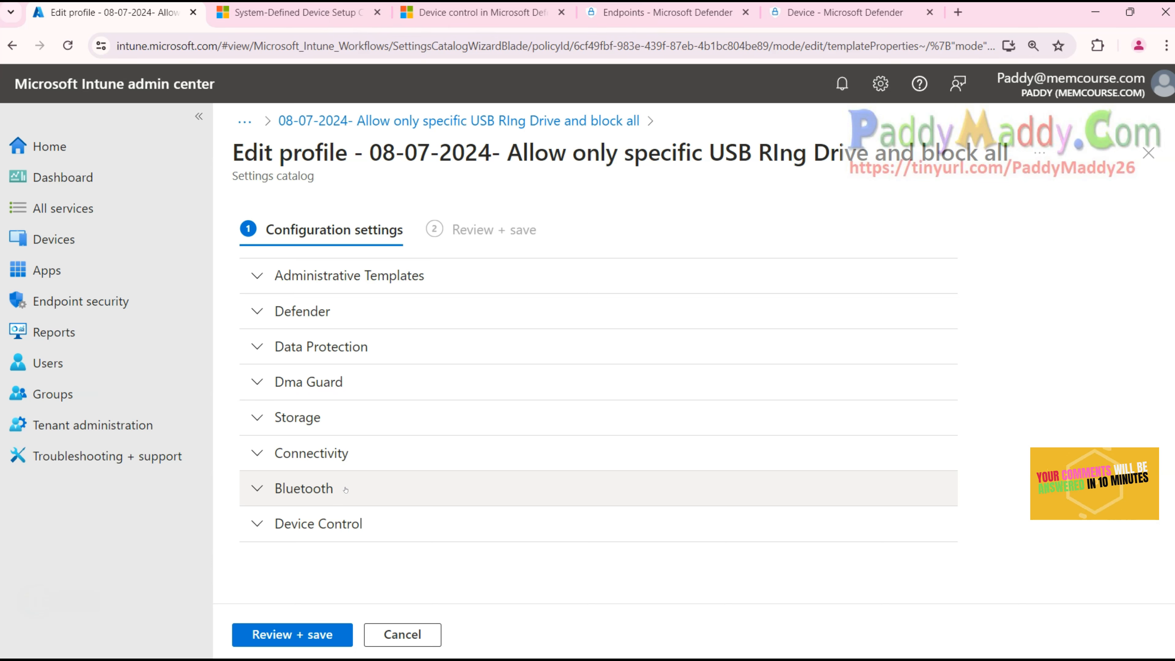
click(366, 523)
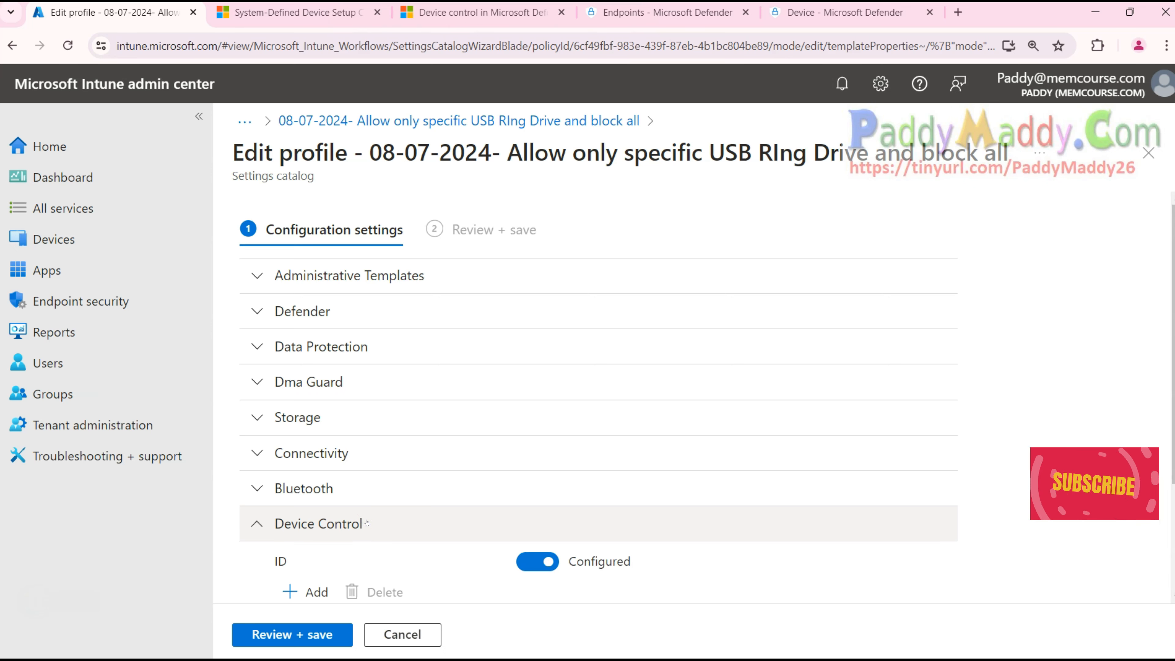
scroll(366, 523, down, 3)
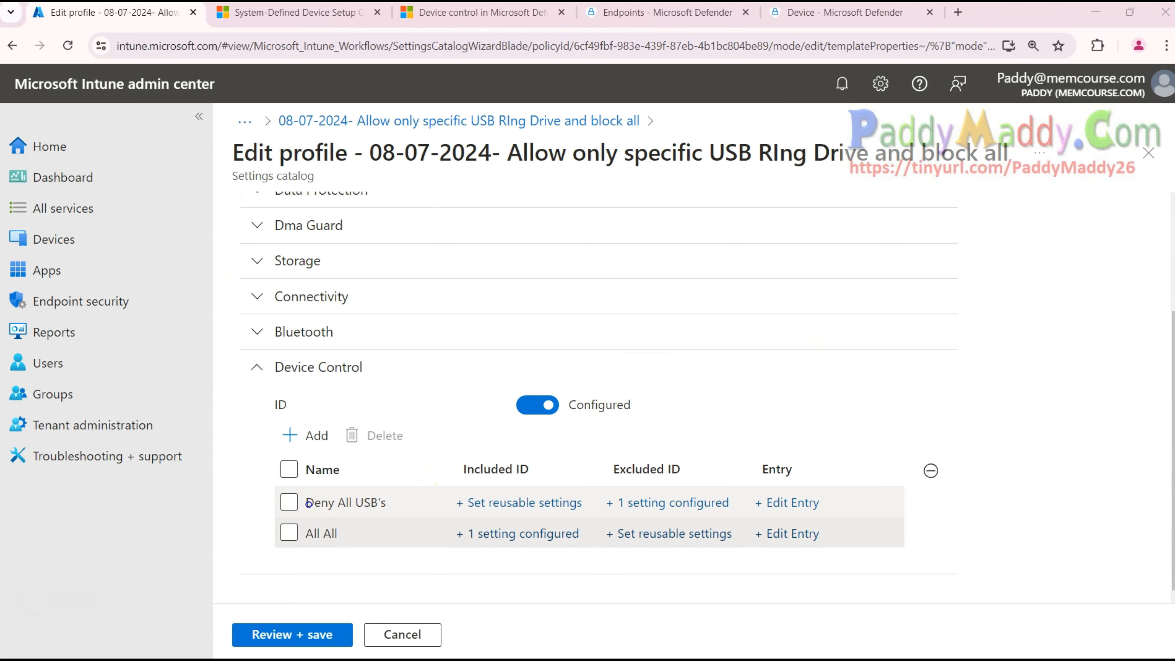
Step: Highlight the two Device Control rule names, Deny All USB's and All All, to review them
drag(180, 529, 304, 526)
drag(177, 587, 244, 590)
click(359, 538)
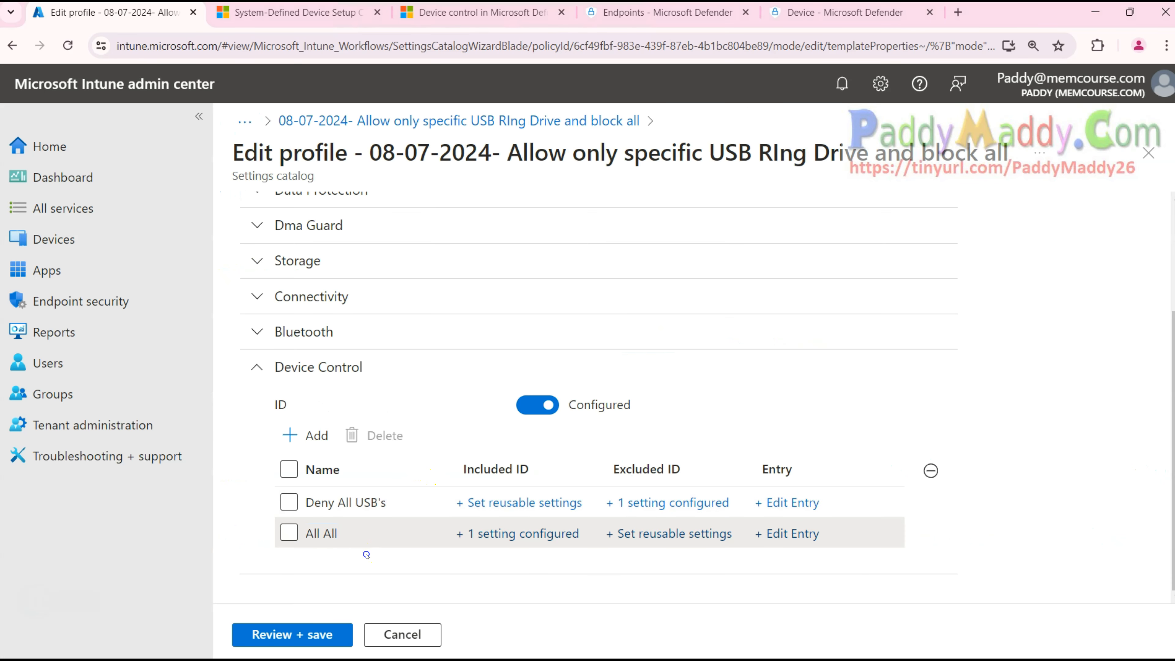
drag(306, 502, 350, 502)
drag(305, 533, 388, 504)
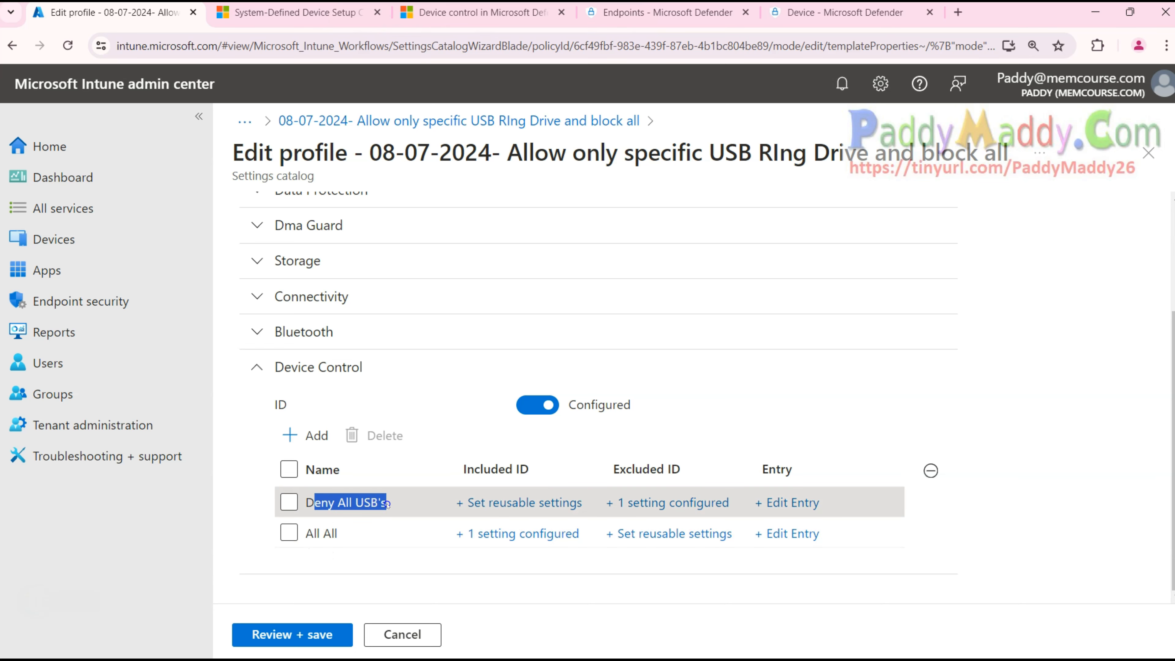
drag(304, 534, 340, 535)
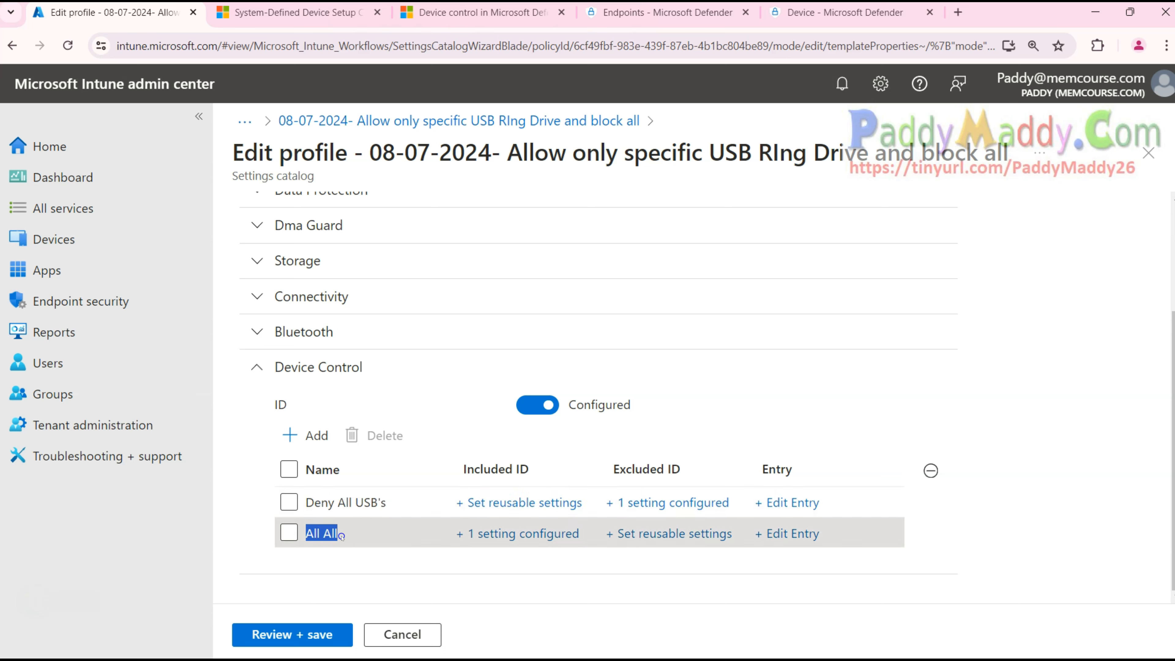
click(374, 536)
Step: Review the Included ID and Excluded ID columns and the reusable settings set for each Device Control rule
drag(462, 469, 713, 475)
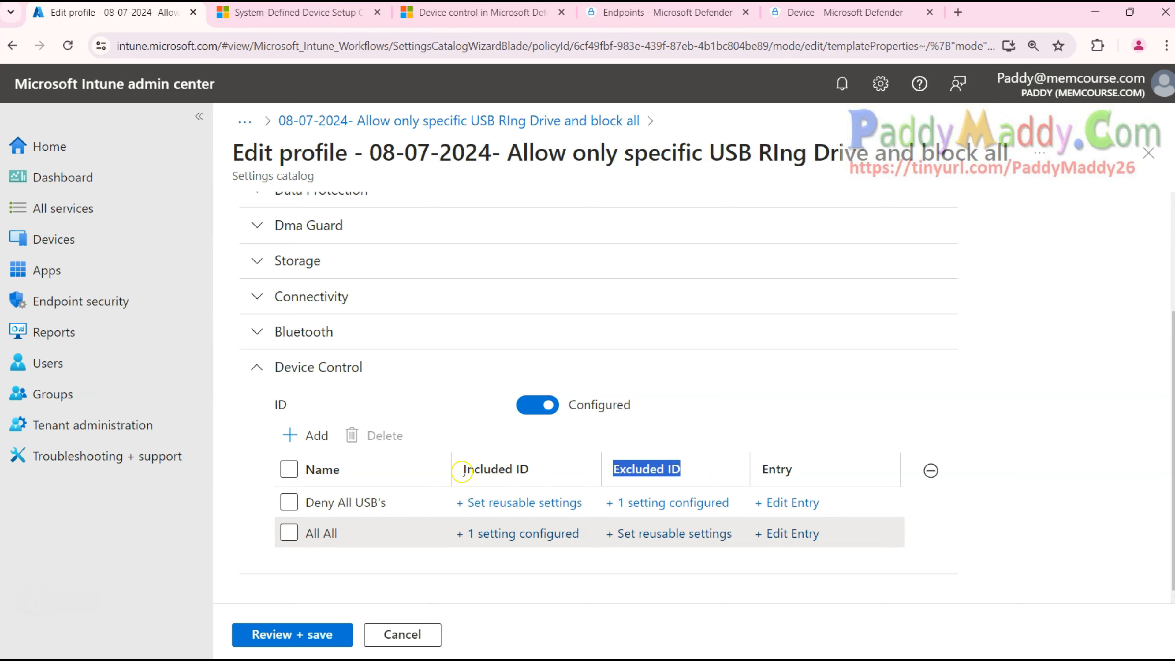
drag(462, 469, 516, 469)
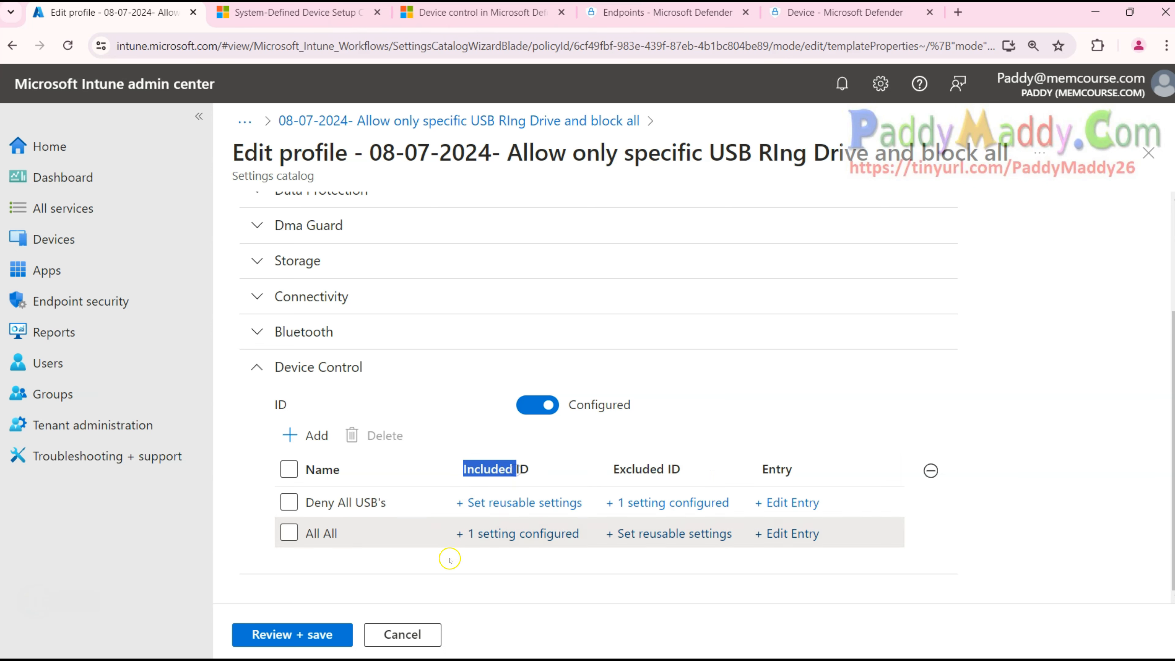
drag(464, 533, 582, 549)
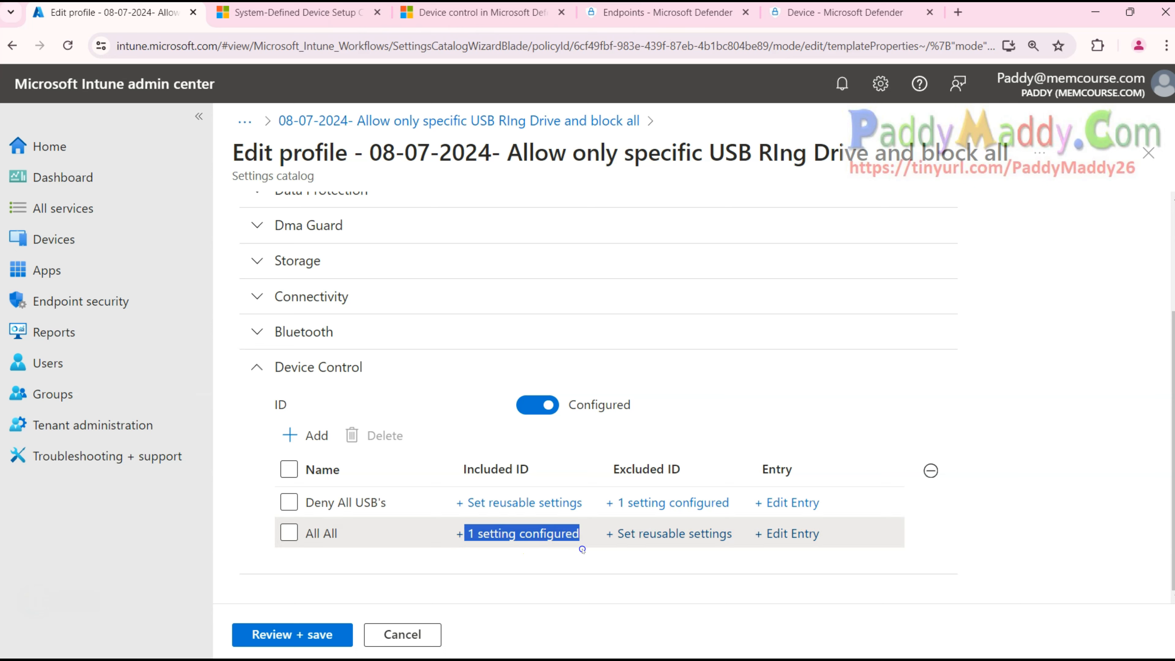
drag(462, 503, 591, 514)
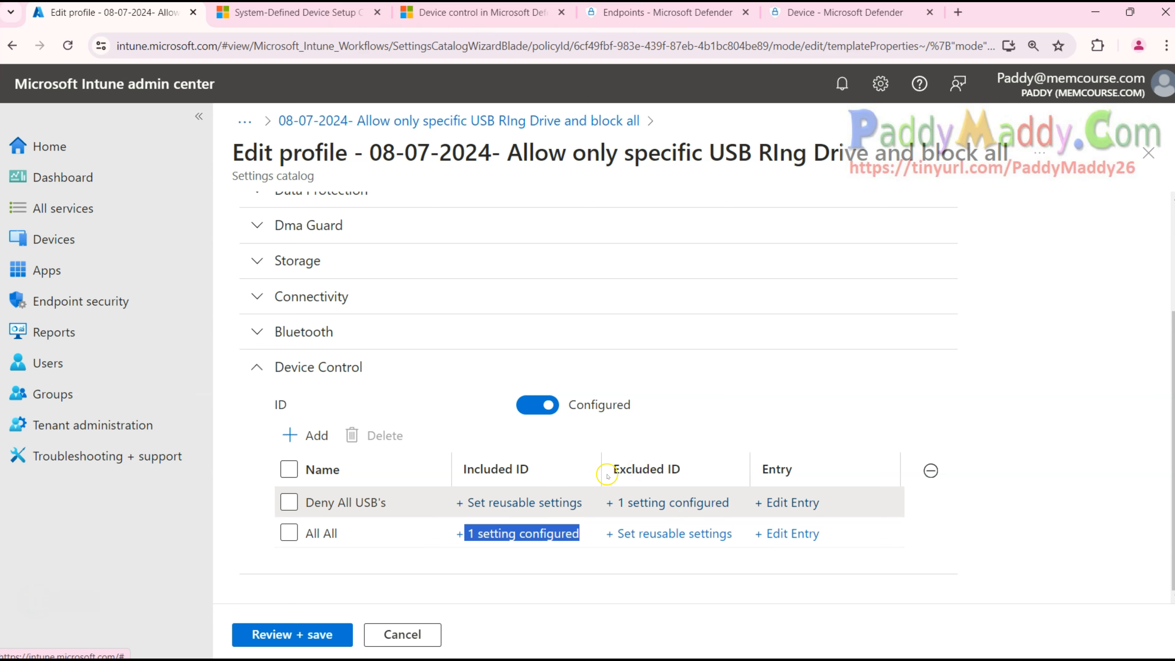
drag(613, 483, 681, 474)
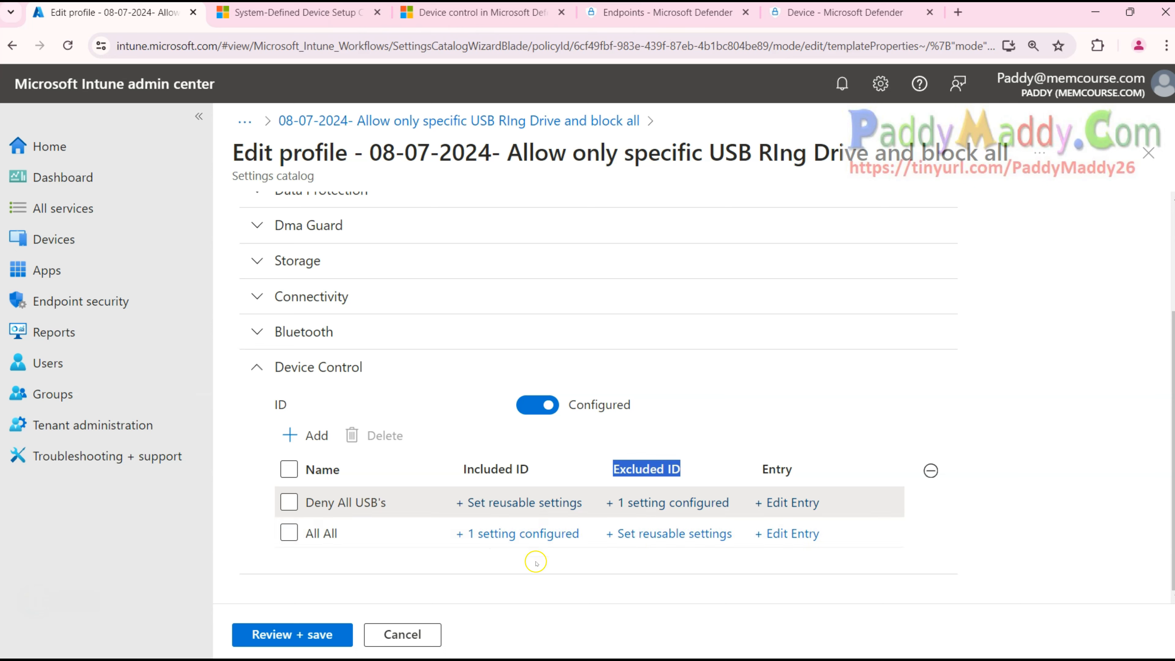
Step: Open the reusable settings configured as Excluded ID for the Deny All USB's rule
click(544, 593)
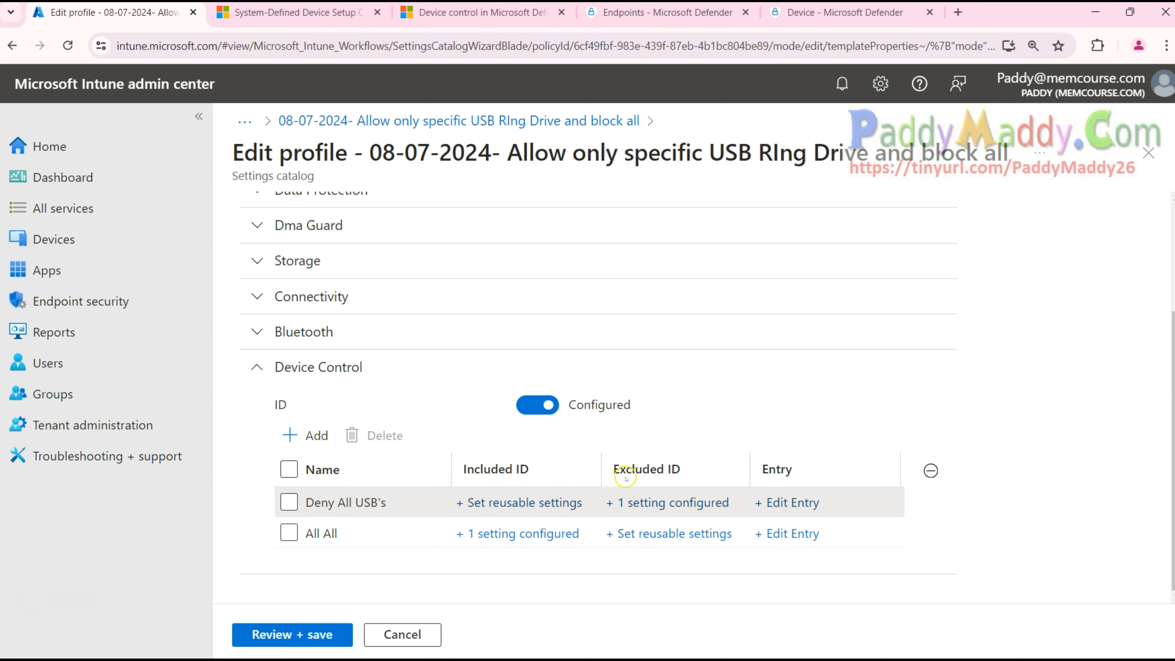
drag(320, 502, 370, 503)
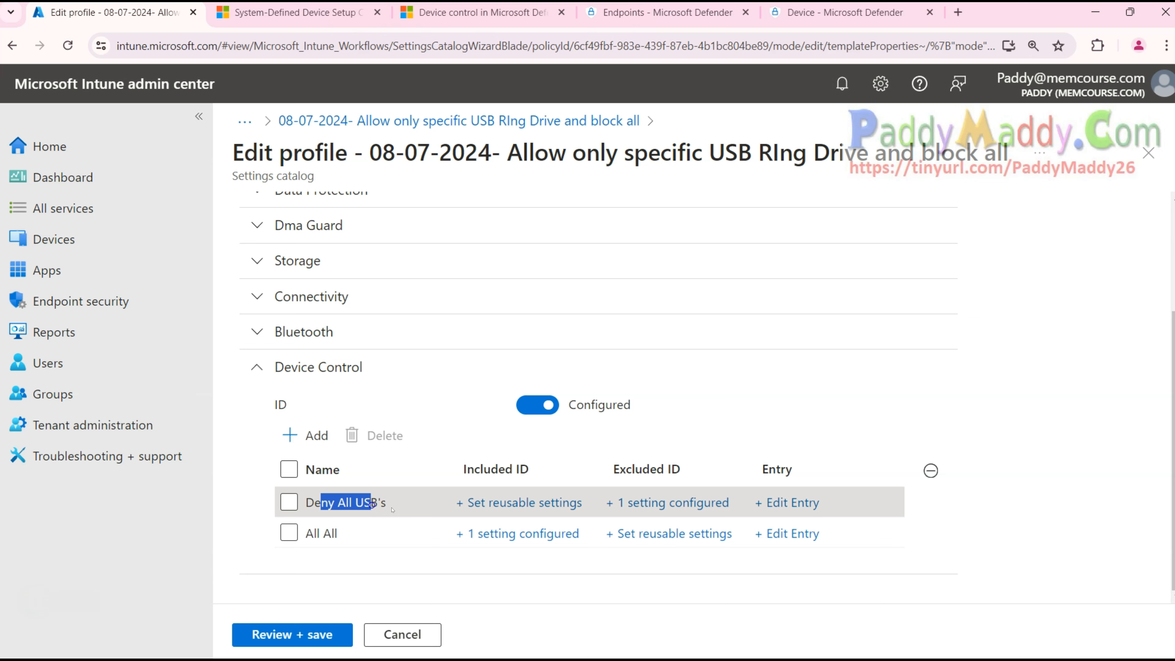
click(674, 504)
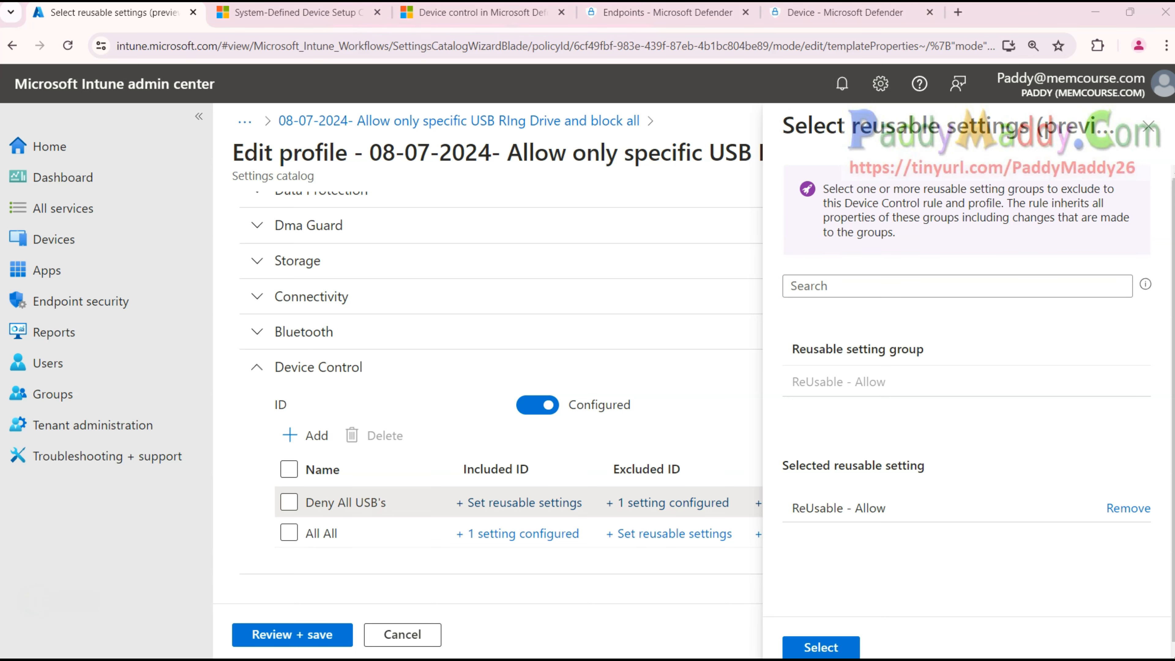
Step: Review the ReUsable - Allow group in the Excluded ID settings of the Deny All USB's rule and close the pane unchanged
key(alt+Tab)
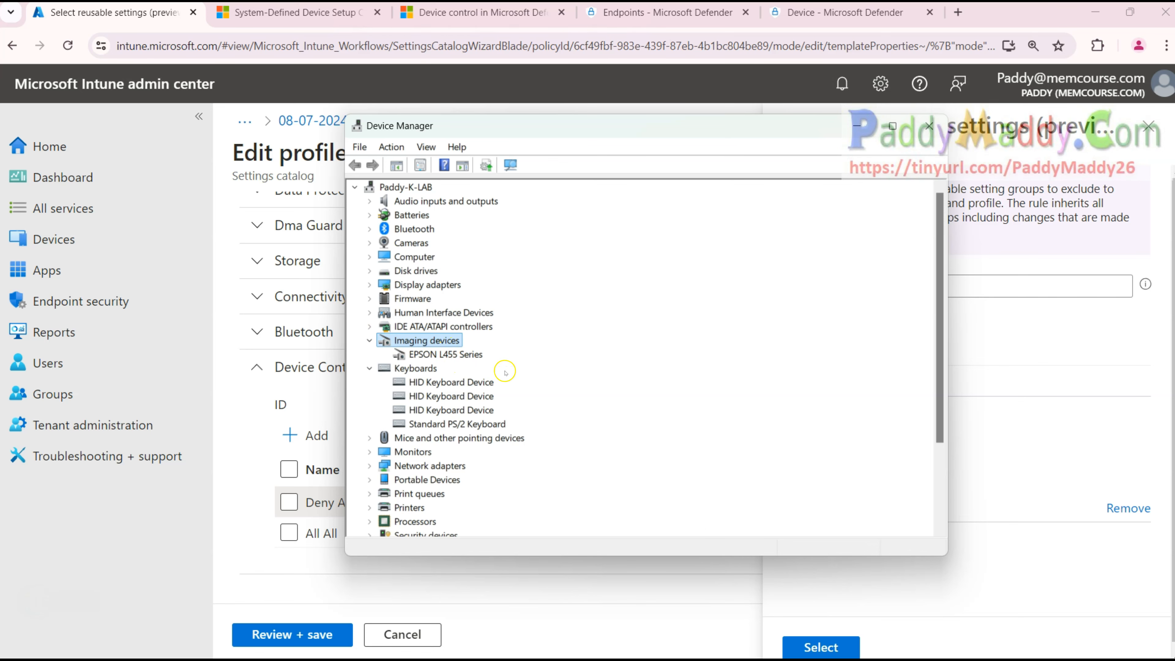
click(856, 125)
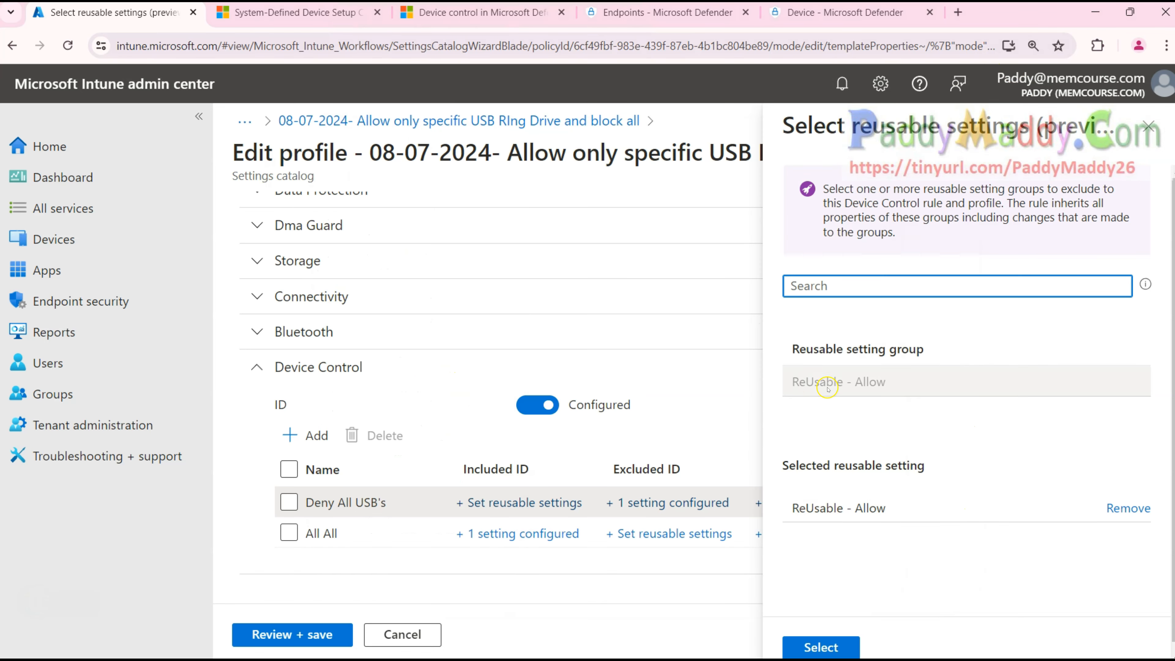
drag(796, 381, 899, 392)
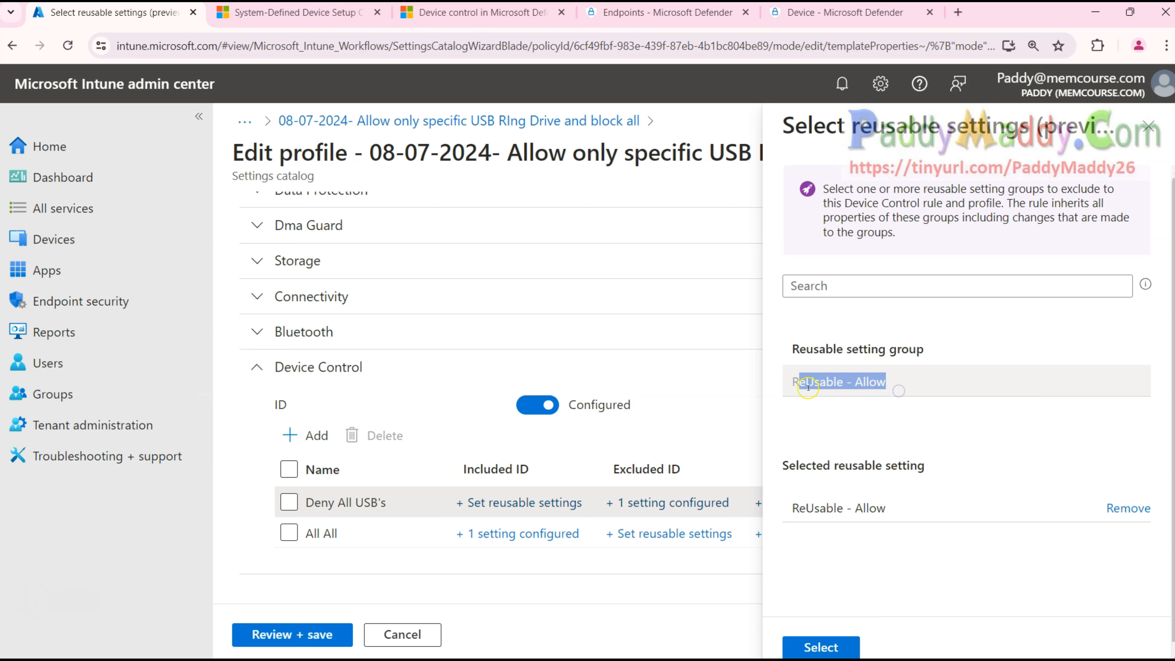
click(913, 377)
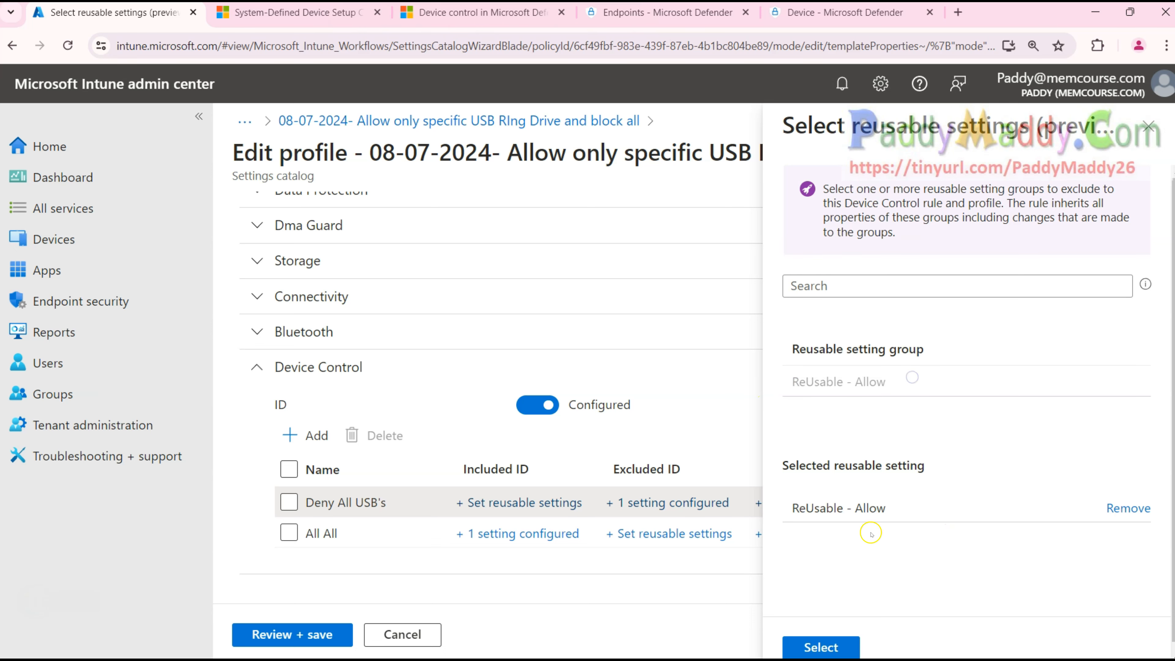
click(1149, 125)
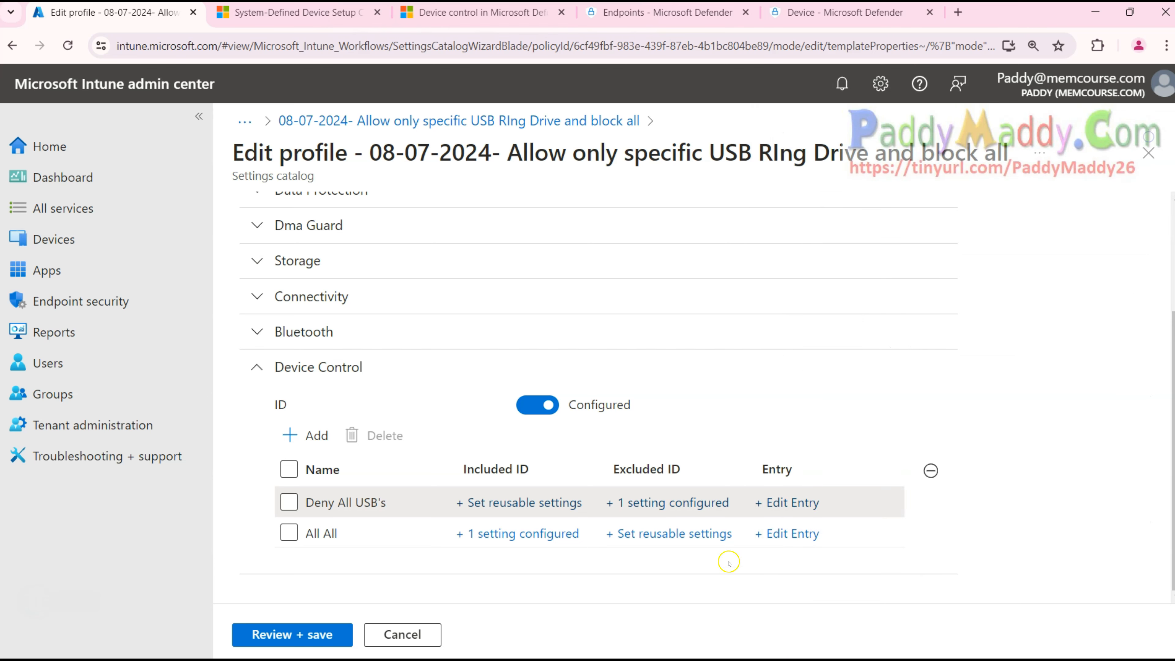
Step: Reopen the Excluded ID reusable settings of the Deny All USB's rule to recheck the selected ReUsable - Allow setting
click(676, 502)
drag(957, 132, 1131, 123)
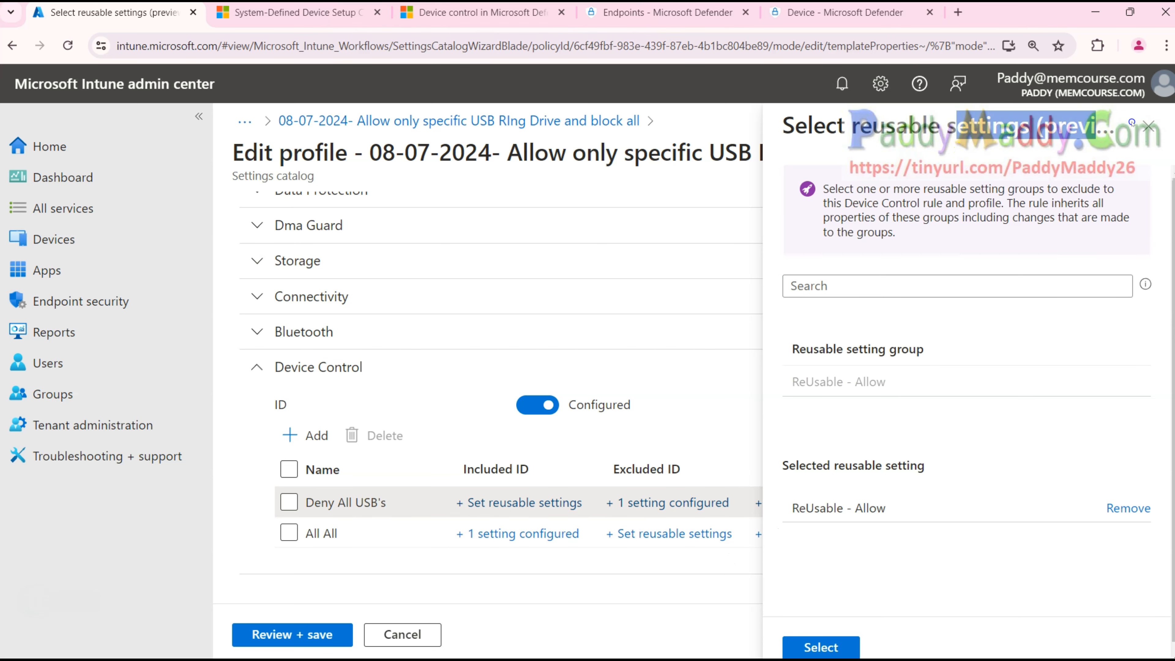
click(976, 126)
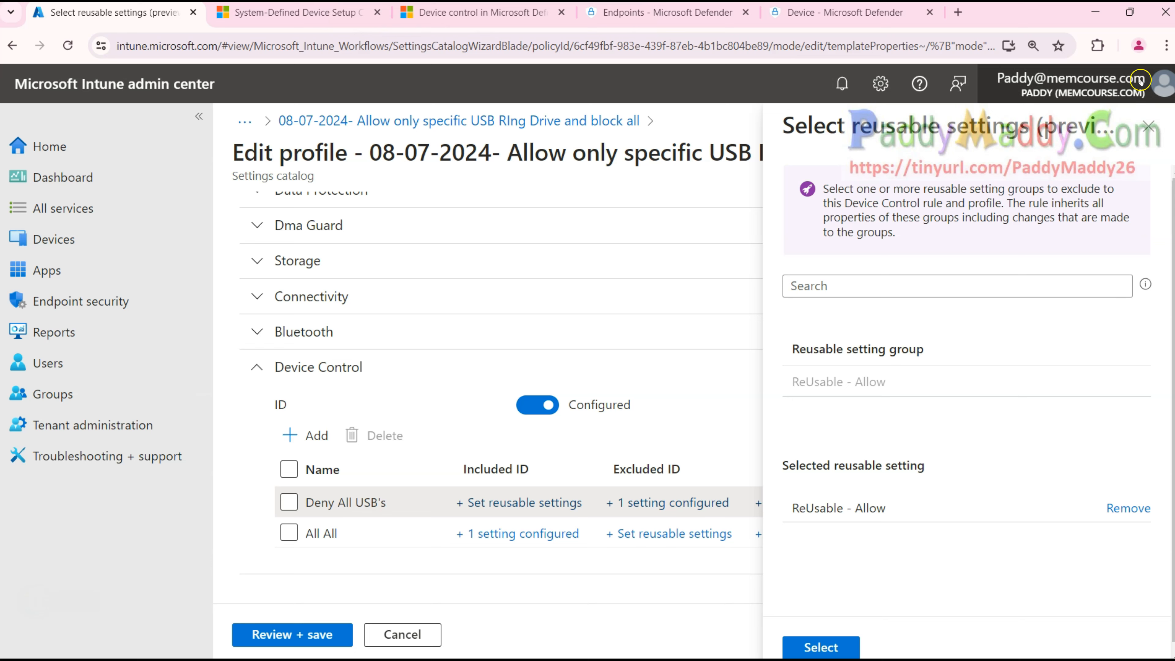
click(1149, 125)
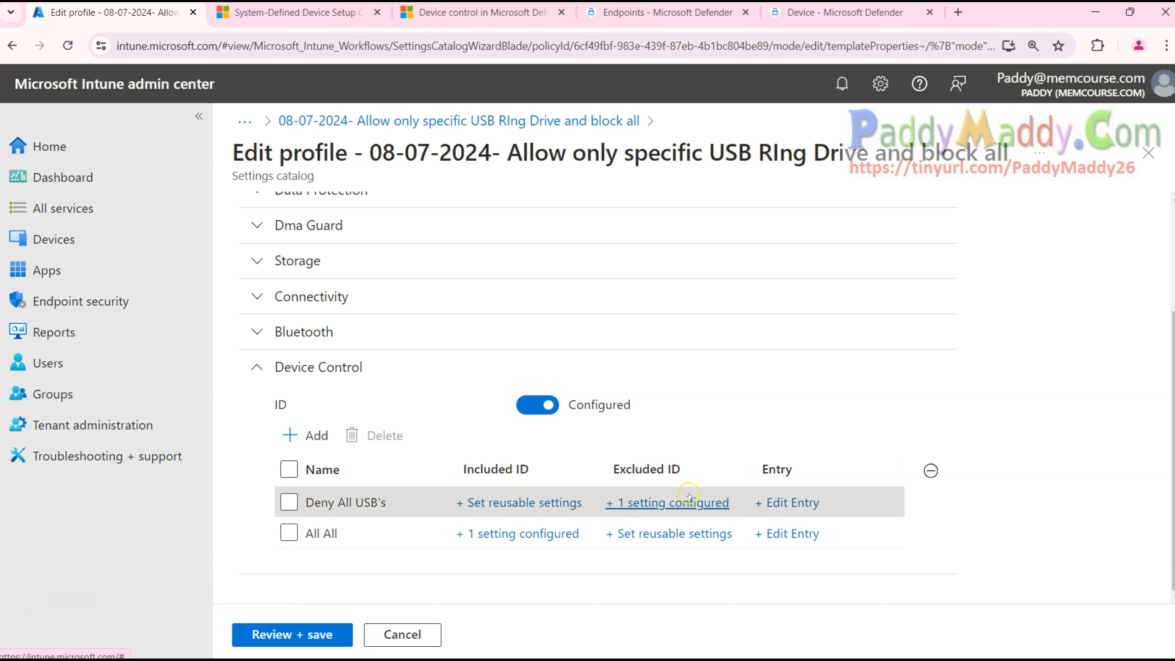
click(676, 502)
drag(790, 515, 889, 505)
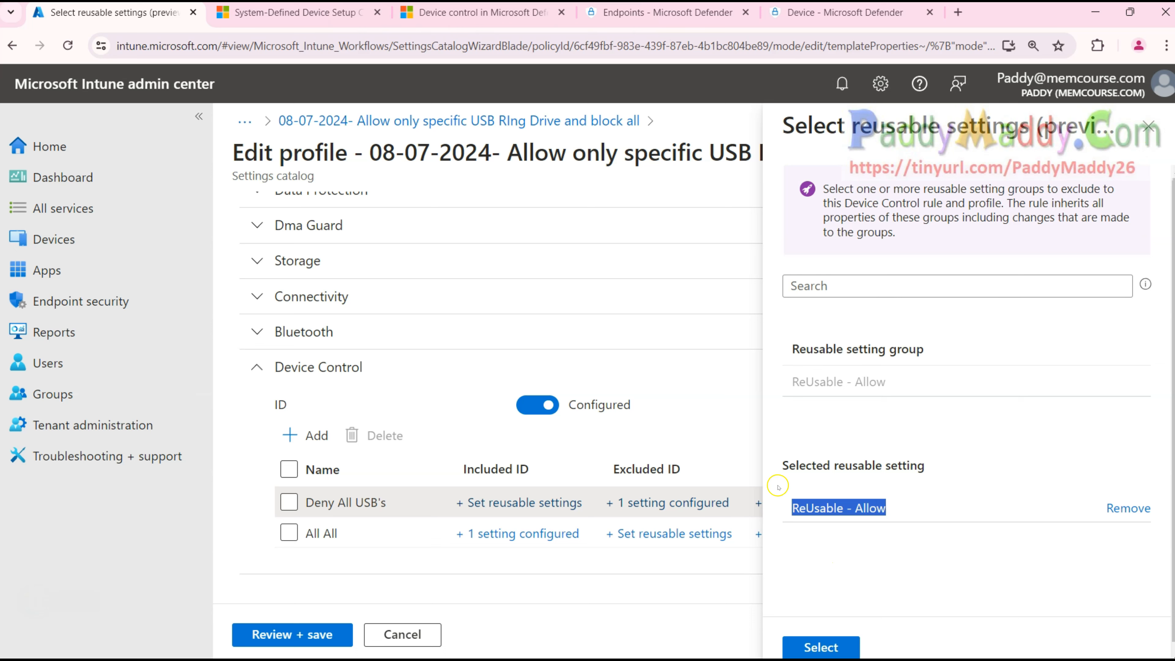
click(1149, 126)
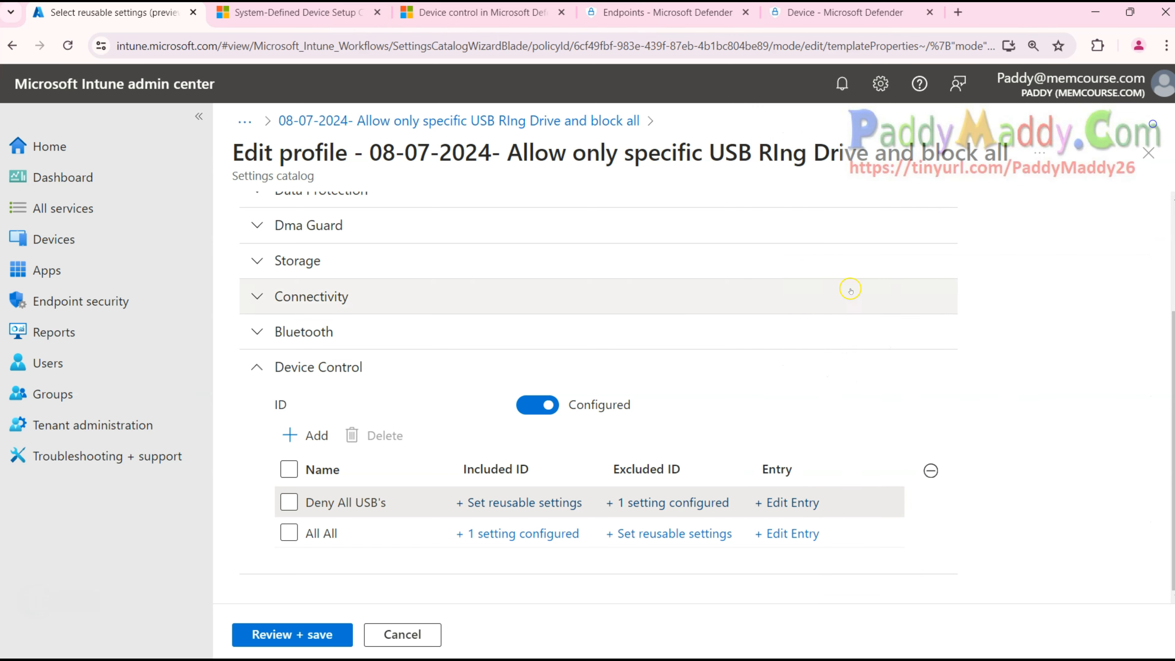
Step: Highlight the Entry column heading and open the entry of the Deny All USB's rule
drag(764, 471, 804, 473)
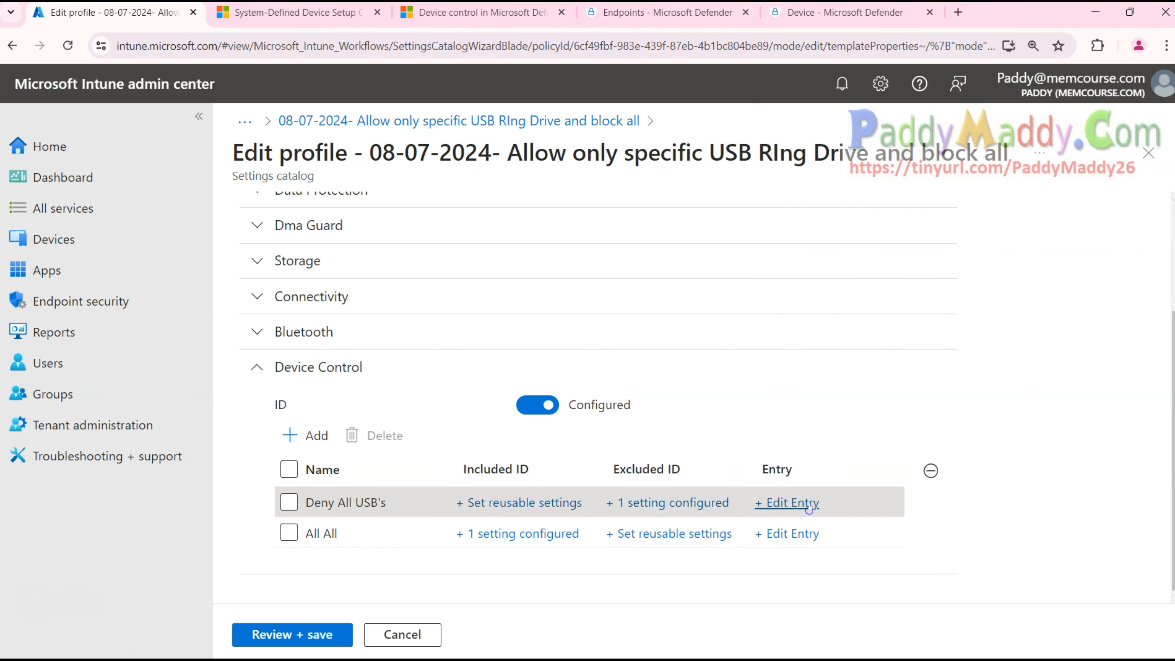
click(789, 504)
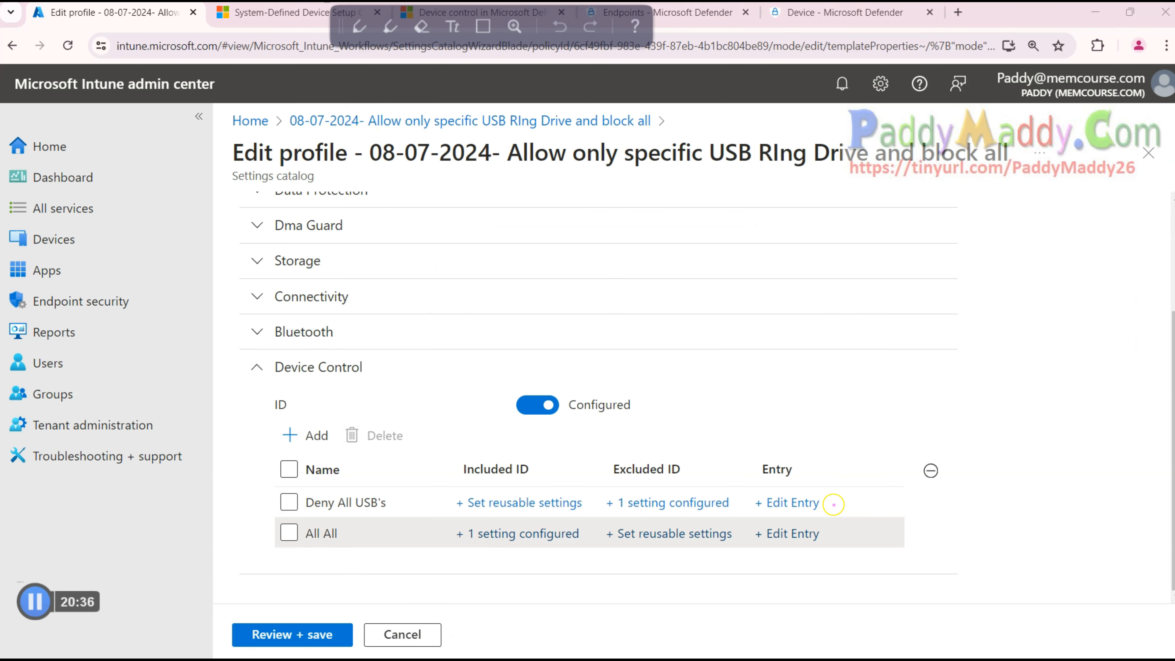
mouse_move(834, 499)
mouse_down()
mouse_move(761, 465)
mouse_move(759, 513)
mouse_move(823, 508)
mouse_up()
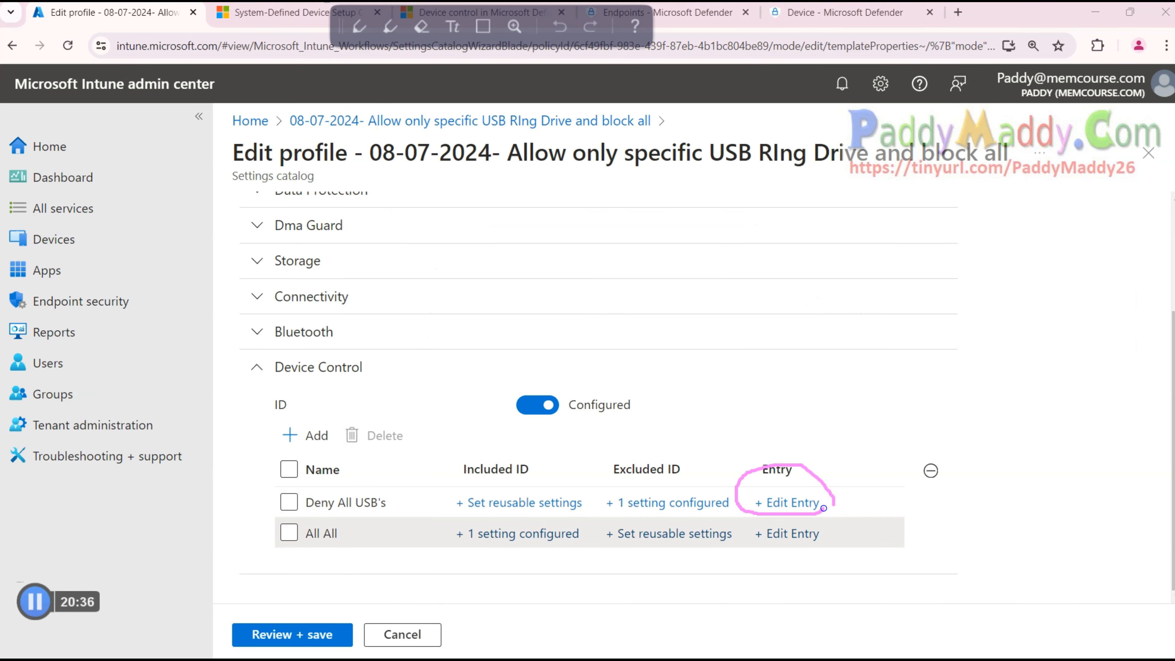
mouse_move(689, 463)
mouse_down()
mouse_move(597, 468)
mouse_move(688, 470)
mouse_up()
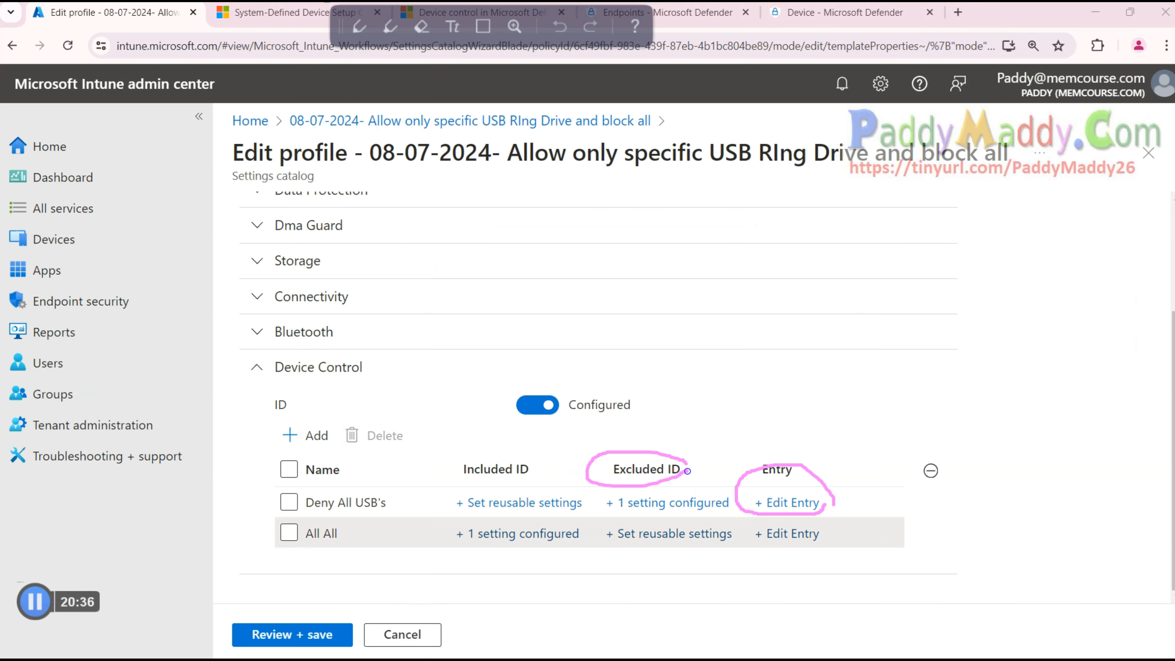
mouse_move(654, 409)
mouse_down()
mouse_move(671, 387)
mouse_move(744, 406)
mouse_up()
mouse_move(684, 440)
mouse_down()
mouse_move(804, 403)
mouse_move(641, 311)
mouse_move(734, 438)
mouse_move(674, 458)
mouse_move(662, 483)
mouse_move(678, 476)
mouse_up()
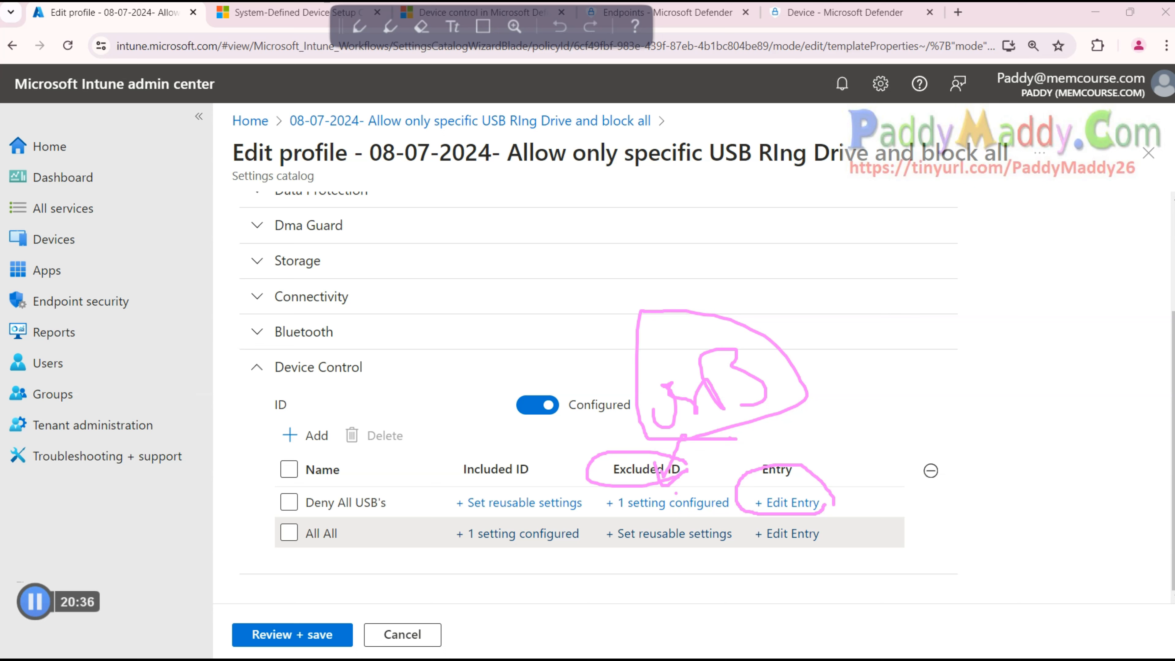
mouse_move(839, 506)
mouse_down()
mouse_move(952, 432)
mouse_move(953, 461)
mouse_up()
mouse_move(972, 345)
mouse_down()
mouse_move(975, 413)
mouse_move(1086, 317)
mouse_move(970, 354)
mouse_up()
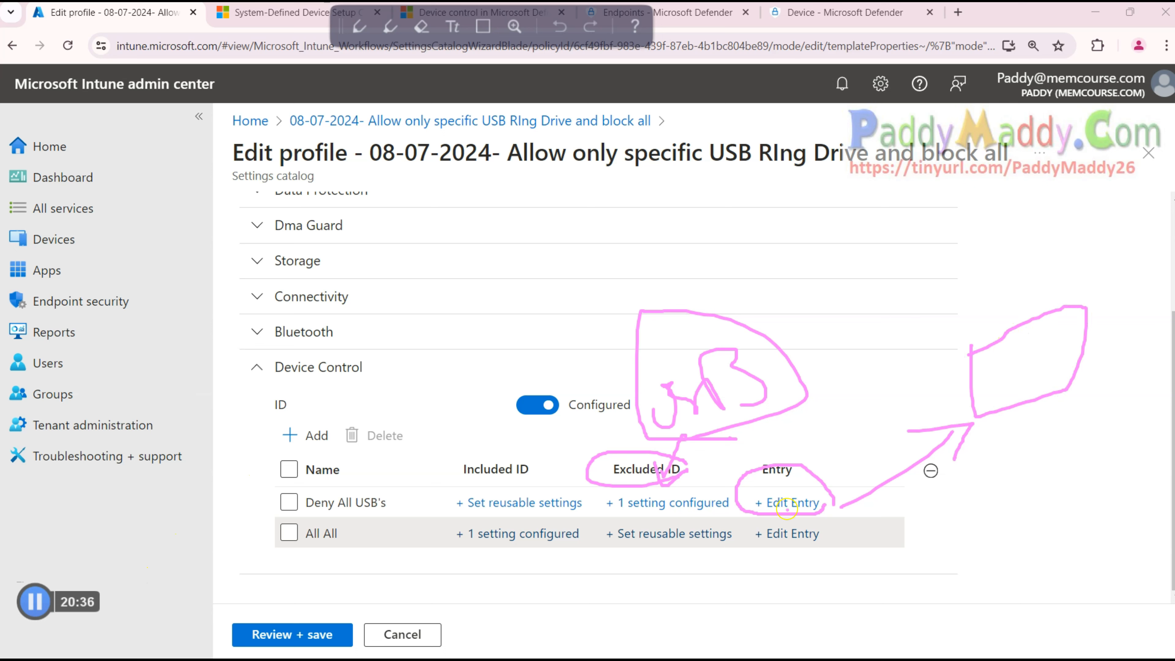
mouse_move(844, 504)
mouse_down()
mouse_move(835, 497)
mouse_move(877, 490)
mouse_up()
drag(309, 518, 350, 514)
drag(752, 515, 786, 517)
key(Escape)
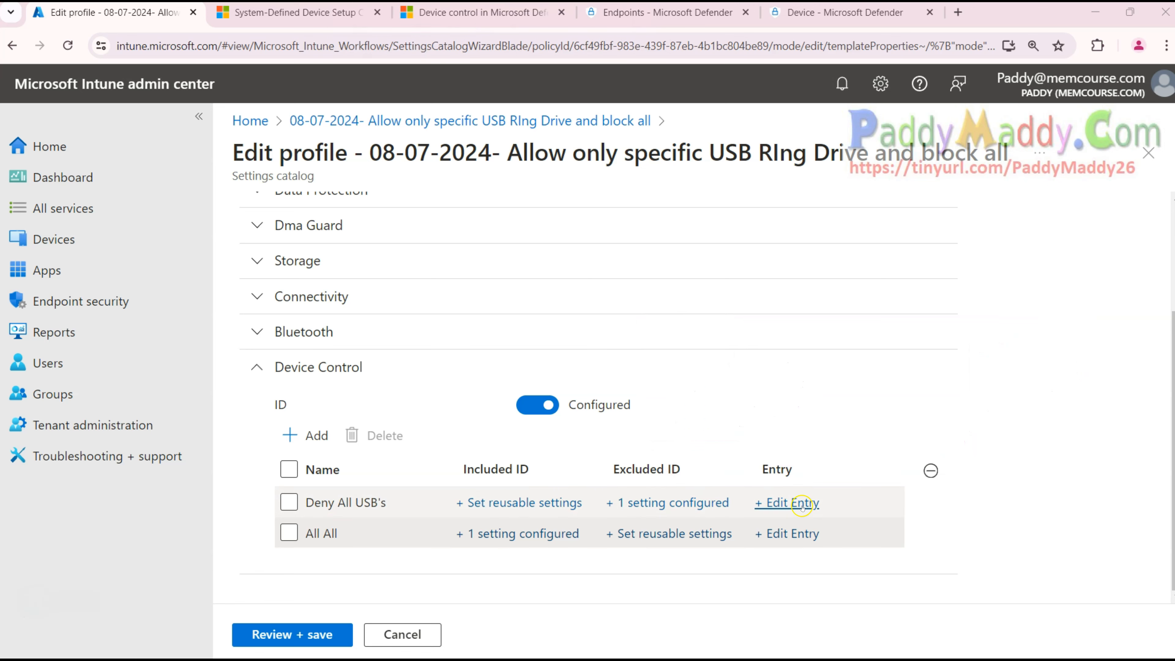
Step: Highlight the Excluded ID heading and reopen the Deny All USB's exclusion settings, keeping the current selection
triple_click(676, 478)
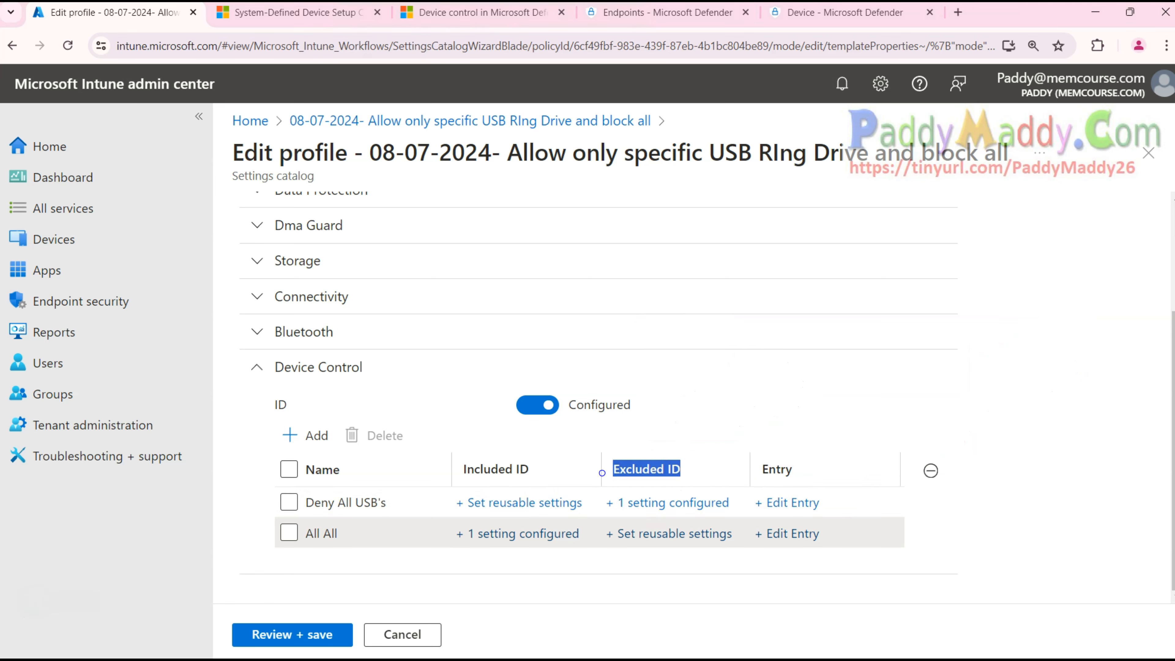
click(685, 501)
click(833, 644)
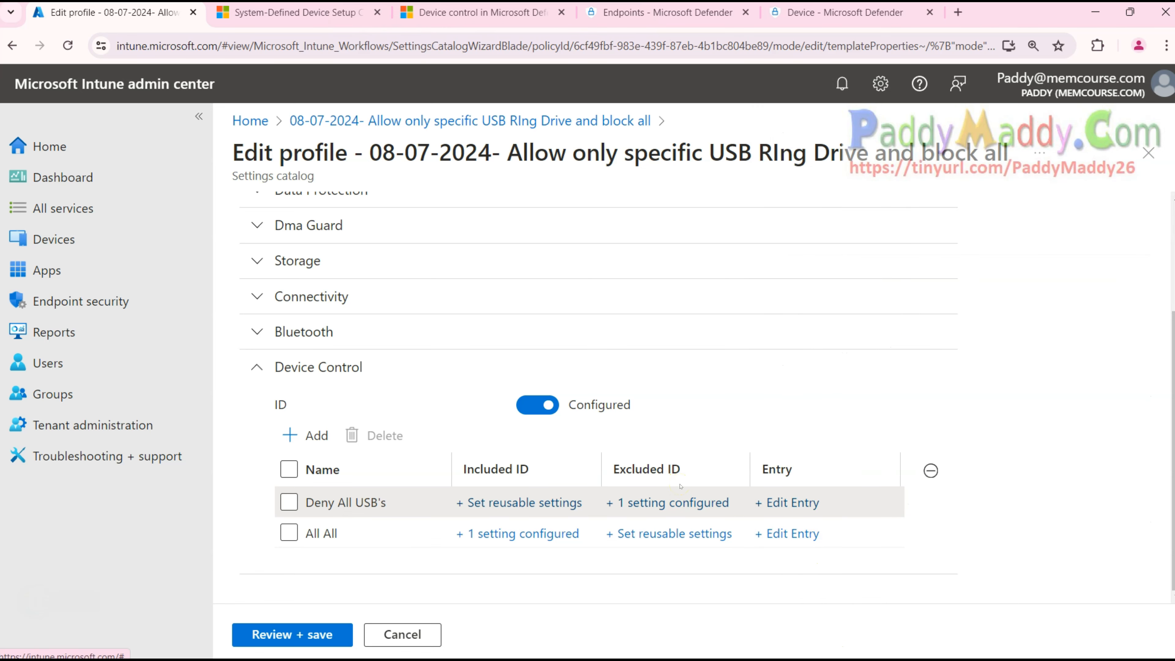
Step: Remove Print from the access mask in the Deny All USB's entry and confirm the entry
click(794, 503)
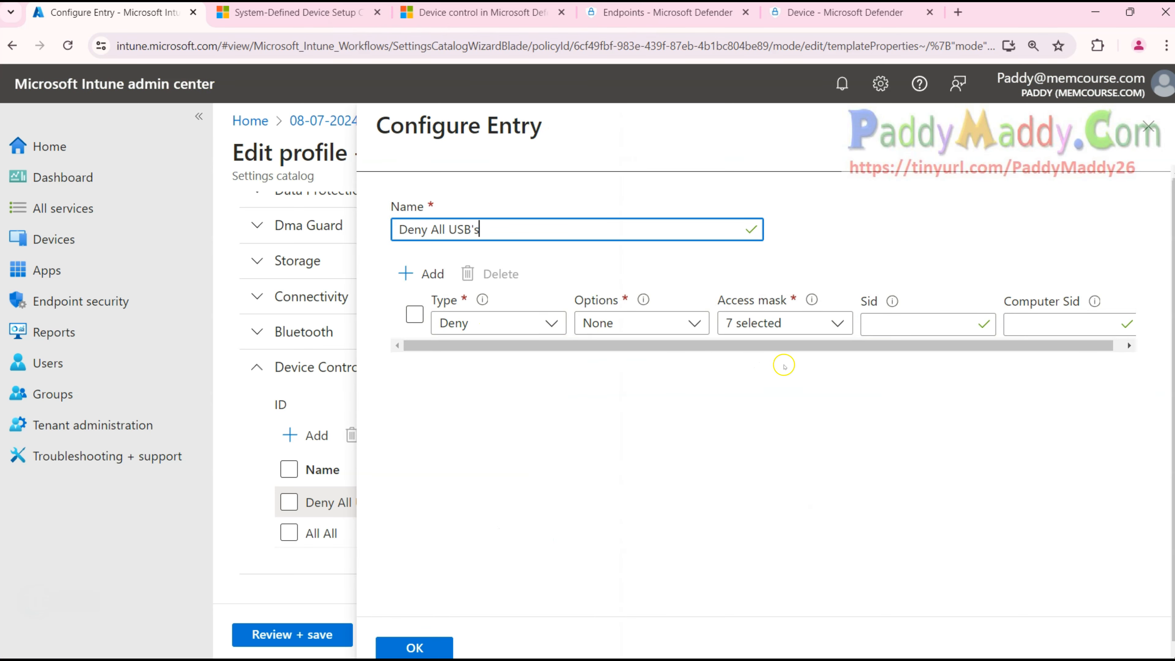
click(838, 330)
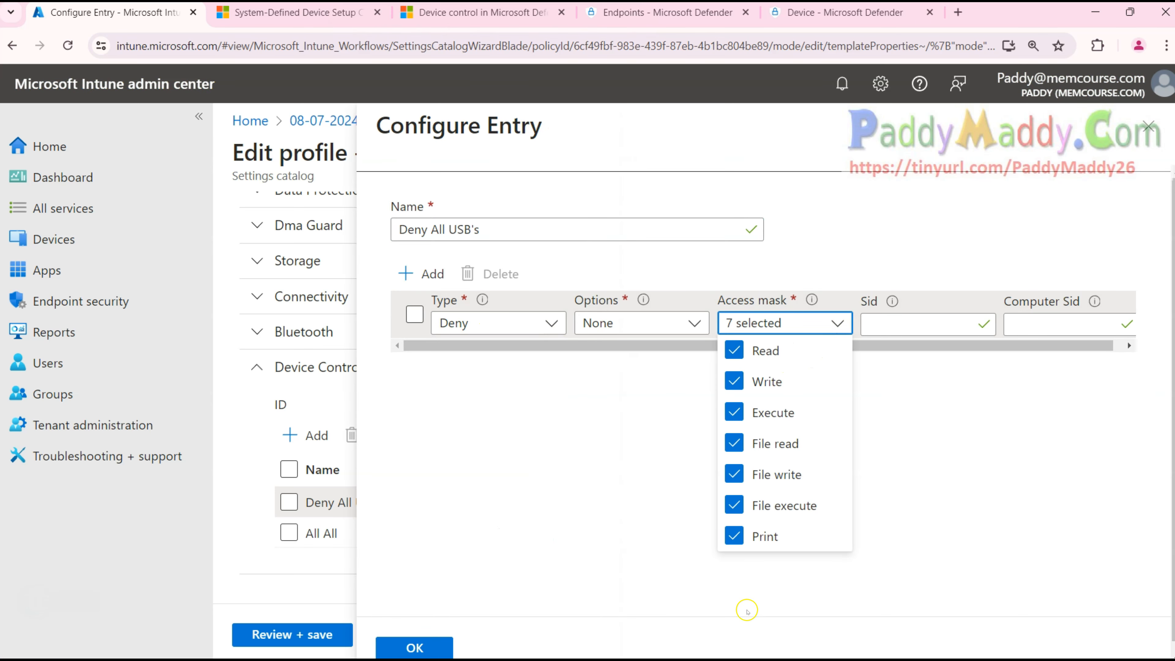
click(756, 539)
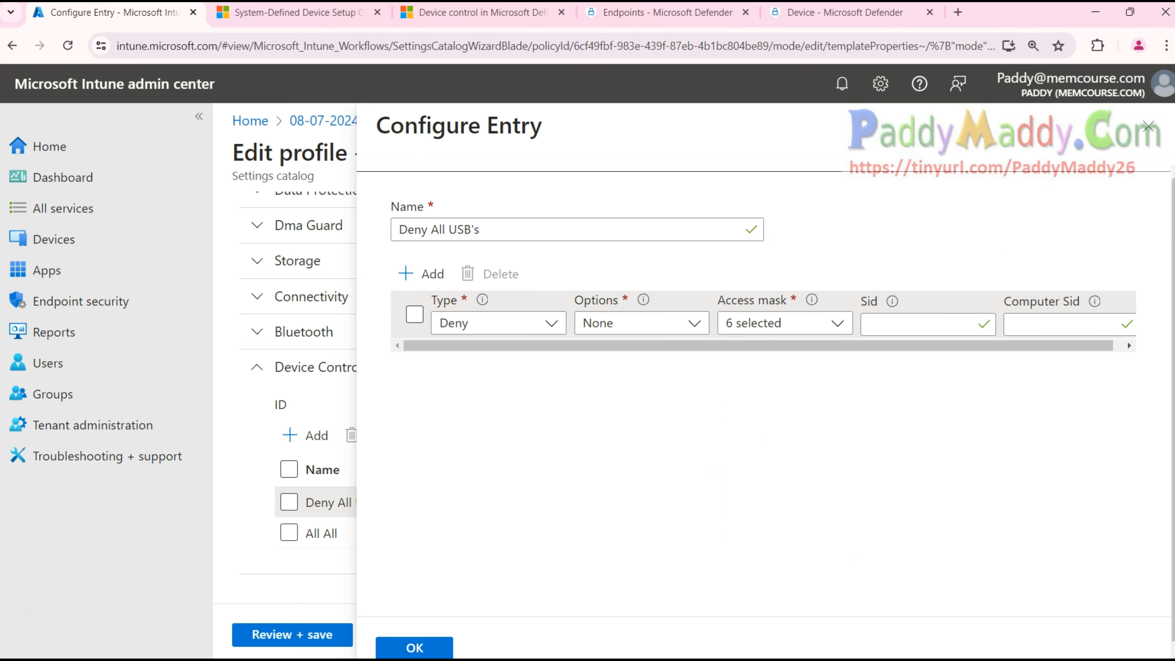
click(416, 648)
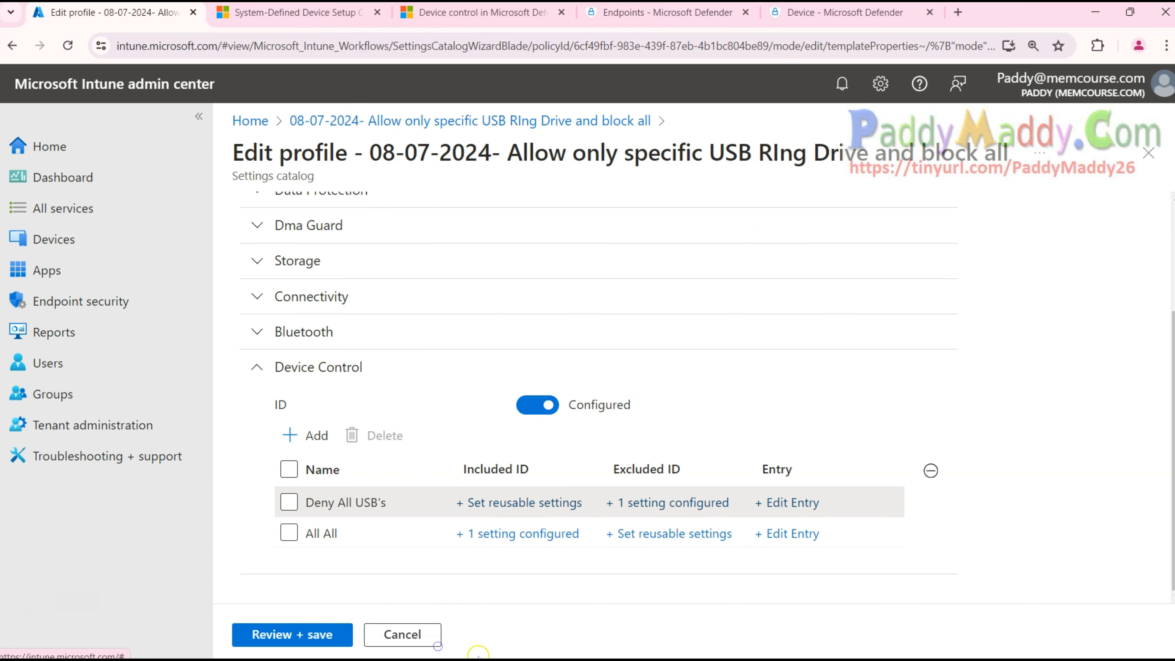
Step: Highlight the All All rule name and the Included ID heading to review what the rule includes
triple_click(335, 535)
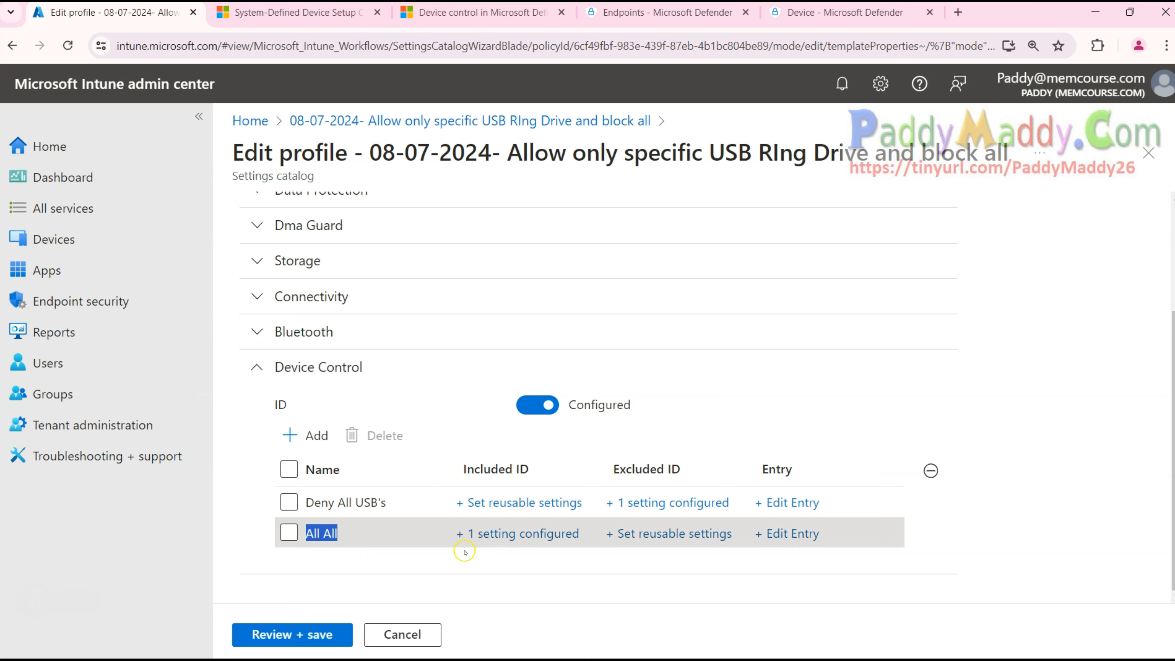
drag(462, 469, 538, 471)
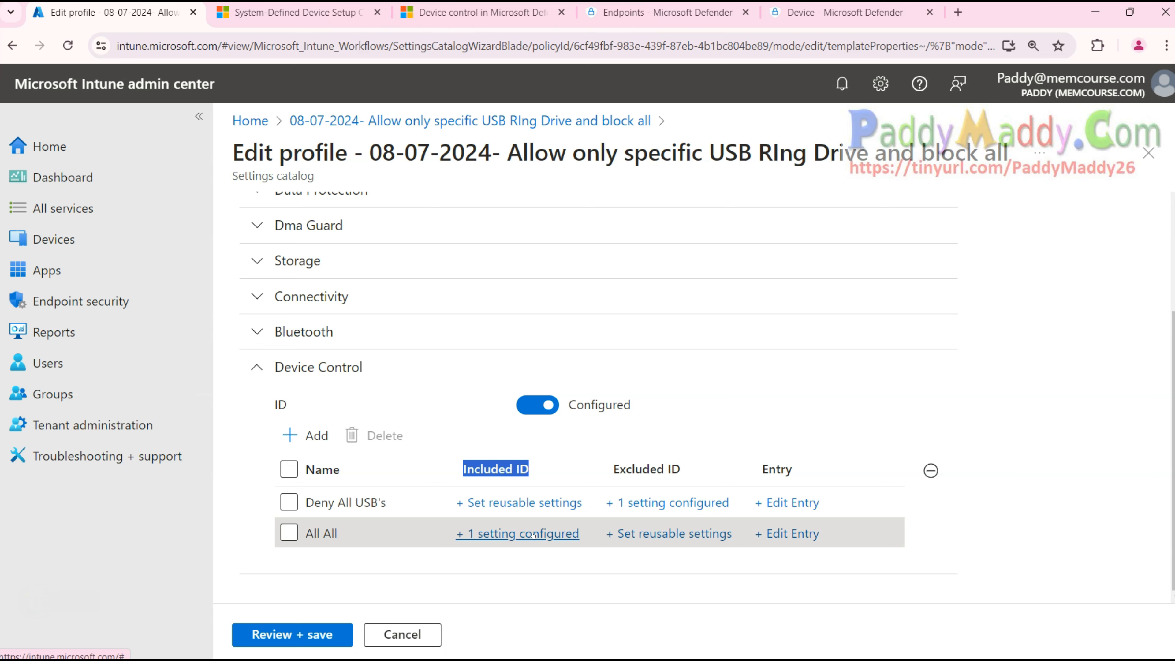
click(488, 576)
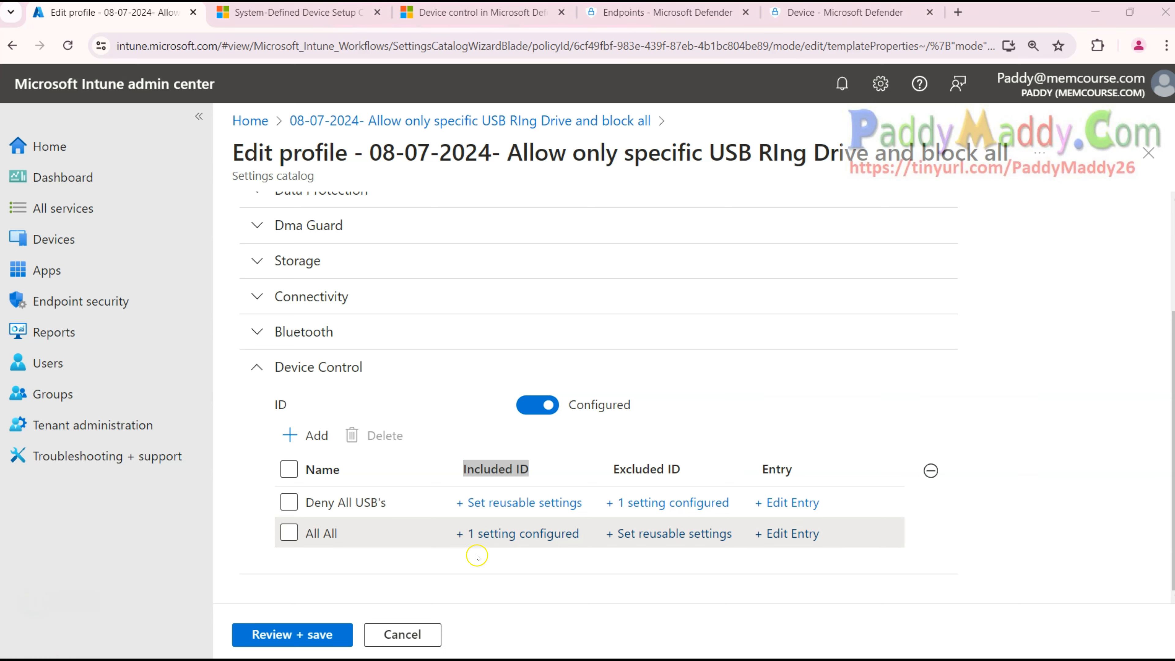
key(alt+d)
drag(450, 565, 490, 589)
drag(509, 572, 522, 604)
mouse_move(439, 617)
mouse_down()
mouse_move(423, 579)
mouse_move(508, 626)
mouse_move(441, 612)
mouse_move(363, 536)
mouse_up()
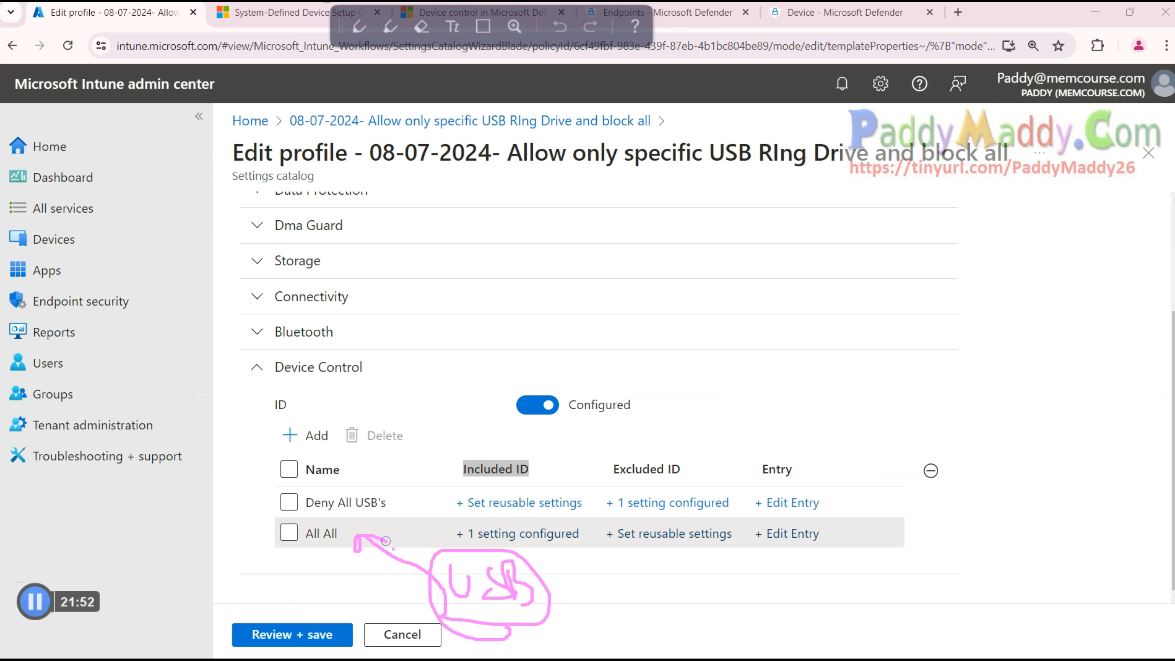
mouse_move(518, 445)
mouse_down()
mouse_move(505, 428)
mouse_move(509, 498)
mouse_move(508, 436)
mouse_up()
mouse_move(832, 539)
mouse_down()
mouse_move(793, 514)
mouse_move(813, 566)
mouse_move(816, 527)
mouse_up()
key(Escape)
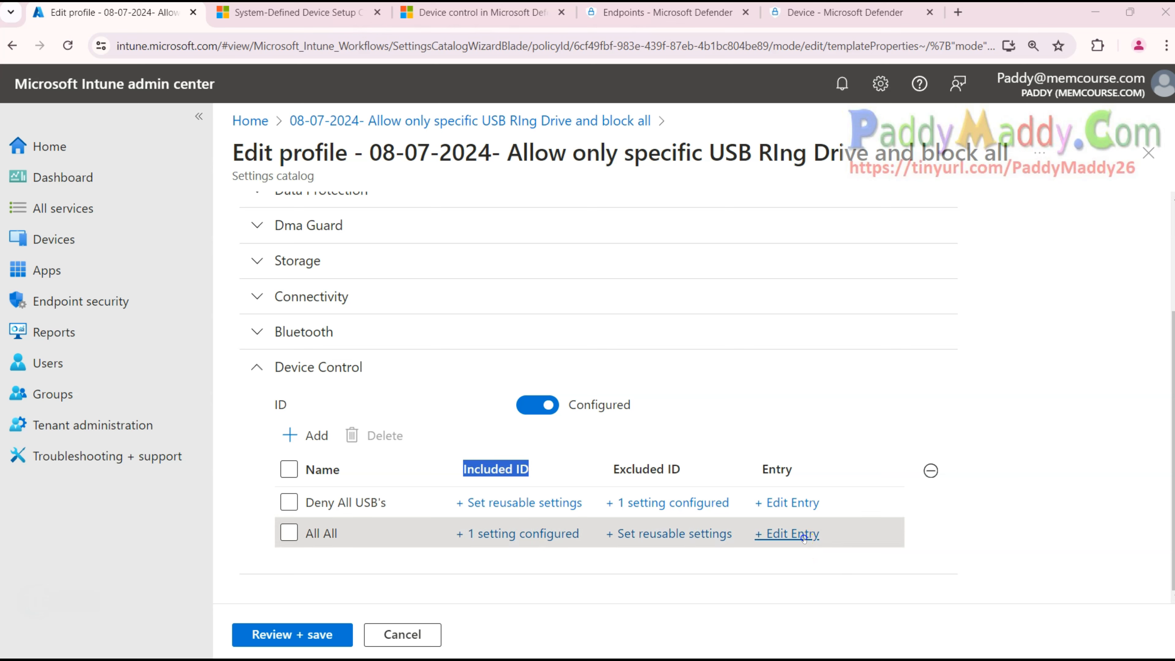
Step: Open the All All rule's entry, inspect its access mask, Sid and Computer Sid fields, and close it without changes
click(794, 535)
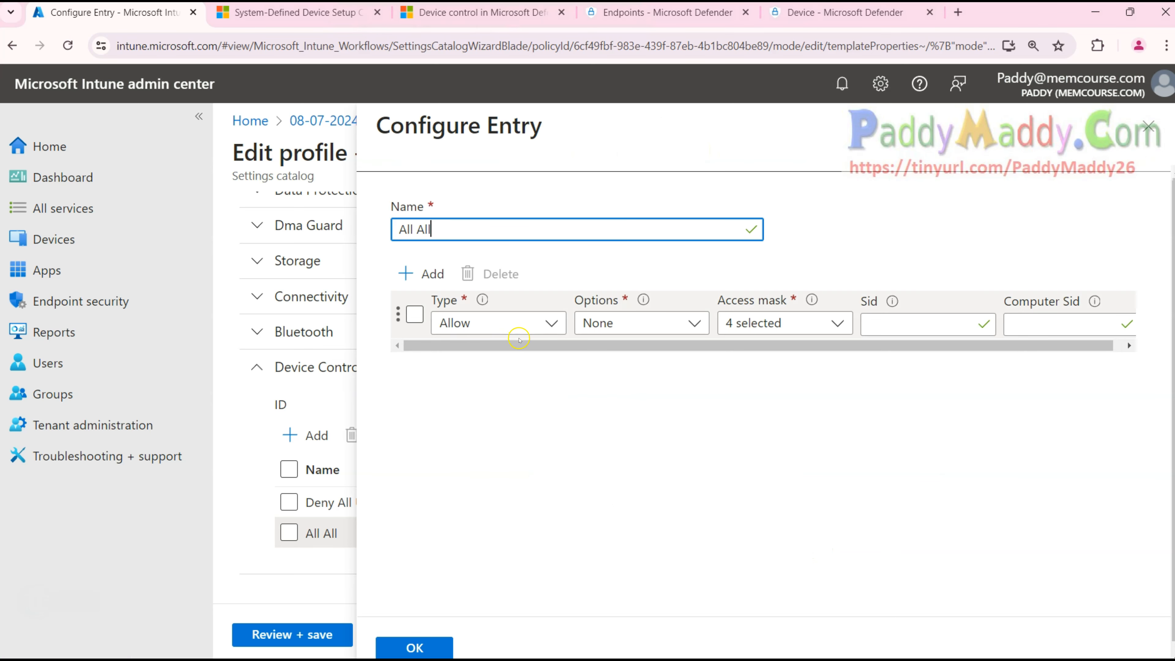
click(836, 324)
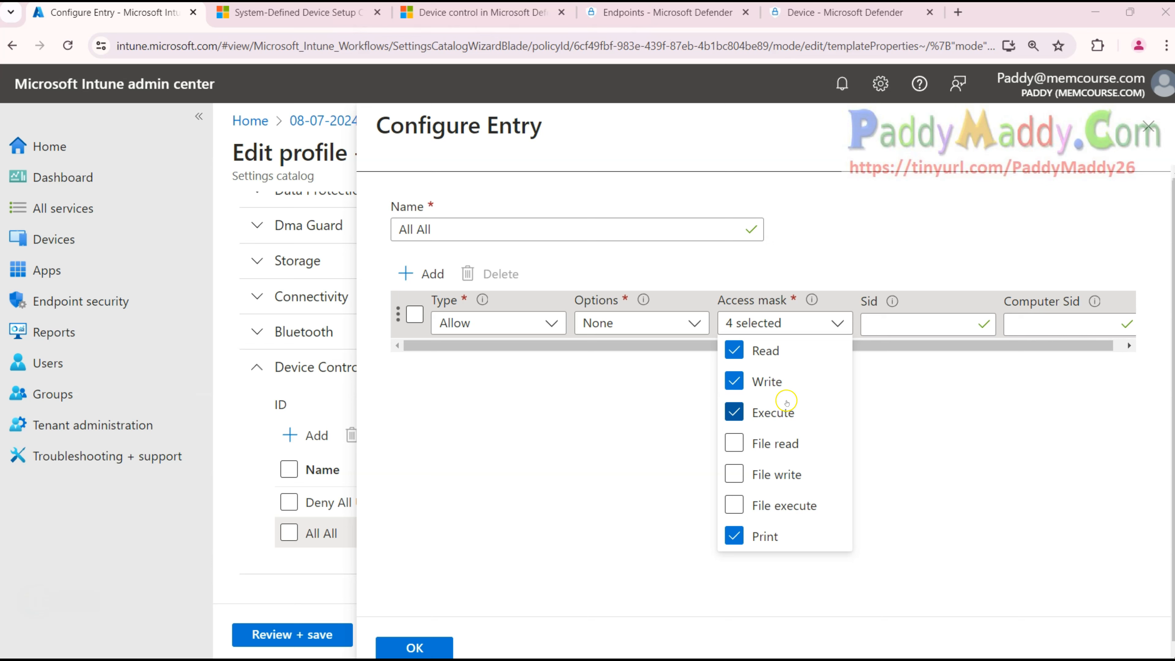
click(921, 379)
click(927, 328)
click(1041, 325)
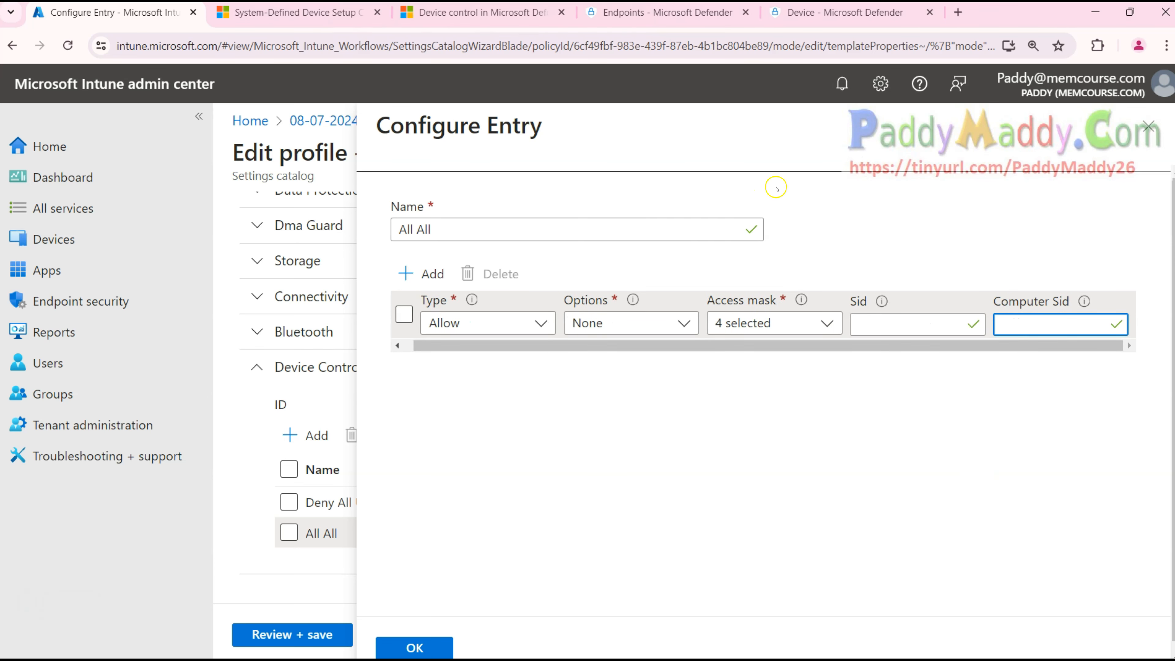
click(1048, 326)
click(407, 645)
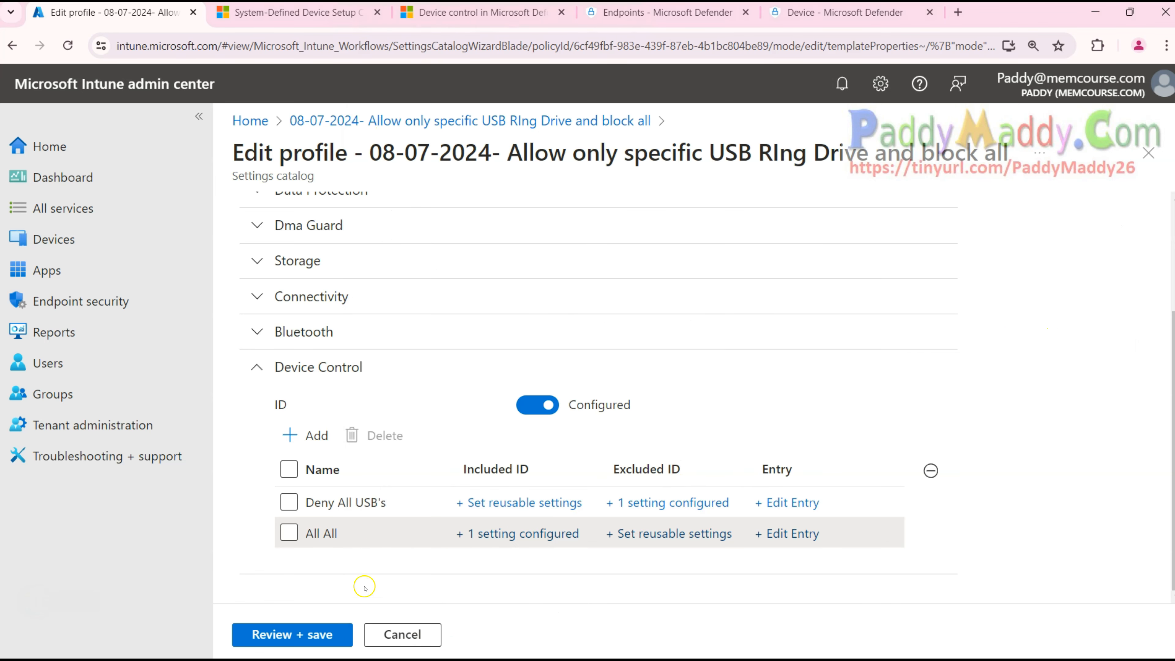
Step: Continue to the profile's review stage, cancel the edit without saving, and check the basics and assignments in the policy summary
click(307, 634)
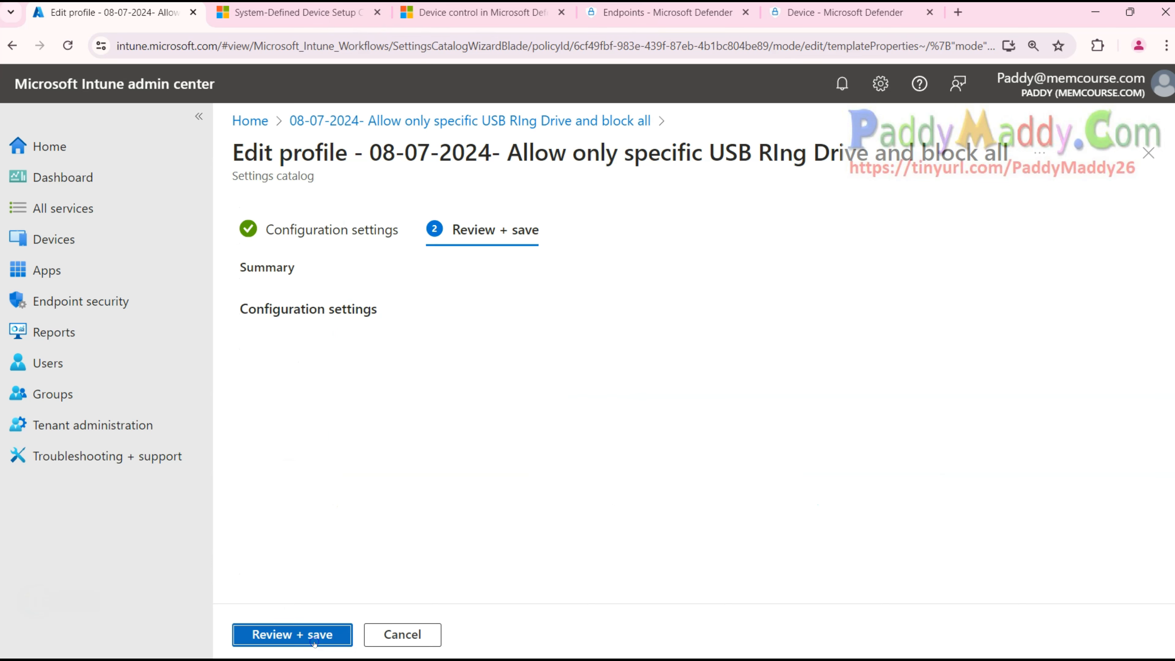
click(372, 638)
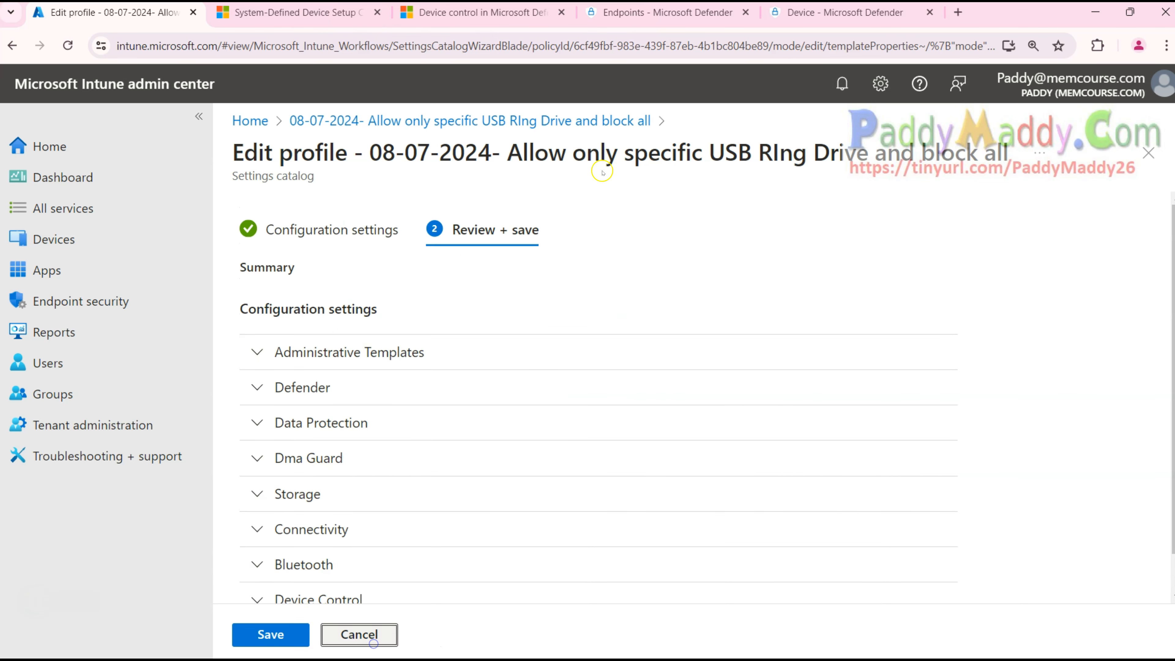
scroll(341, 336, down, 10)
scroll(399, 339, up, 2)
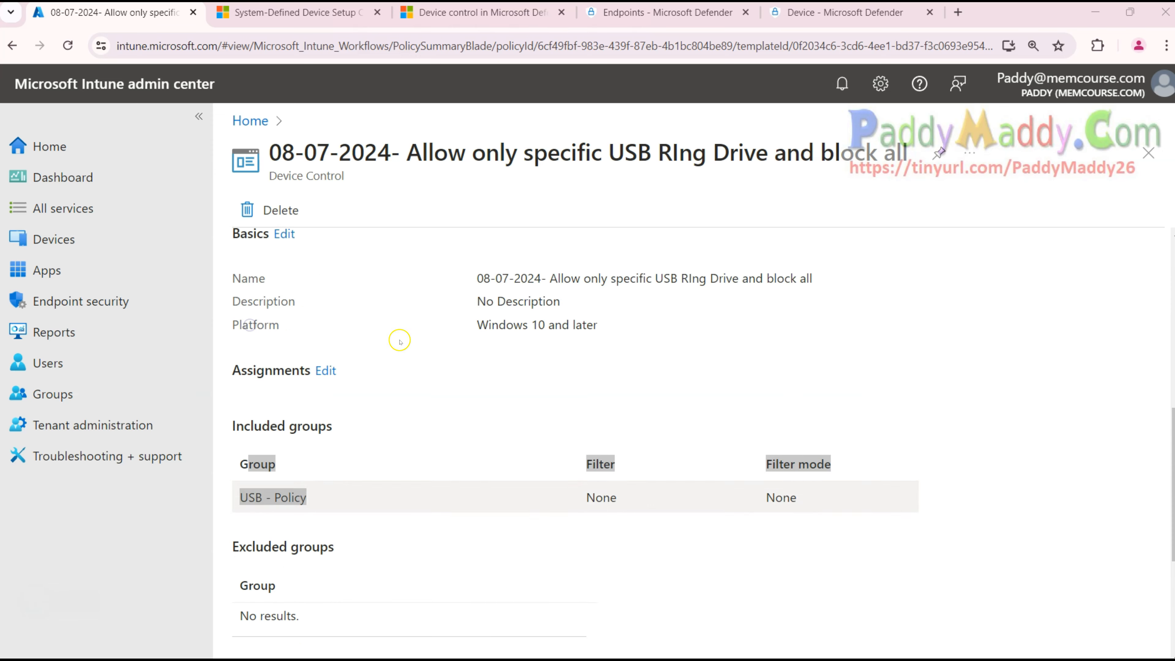
Step: Highlight the USB - Policy group under the policy's included groups to review the assignment
click(351, 502)
click(412, 507)
click(314, 509)
click(381, 507)
drag(239, 500, 306, 501)
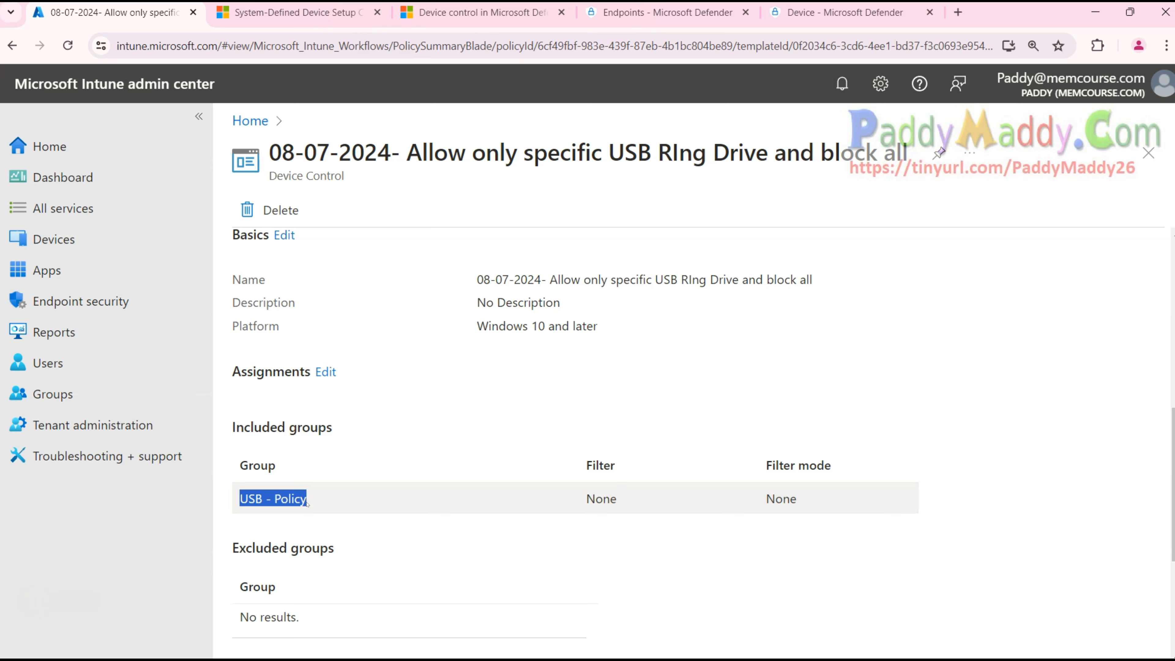
click(388, 497)
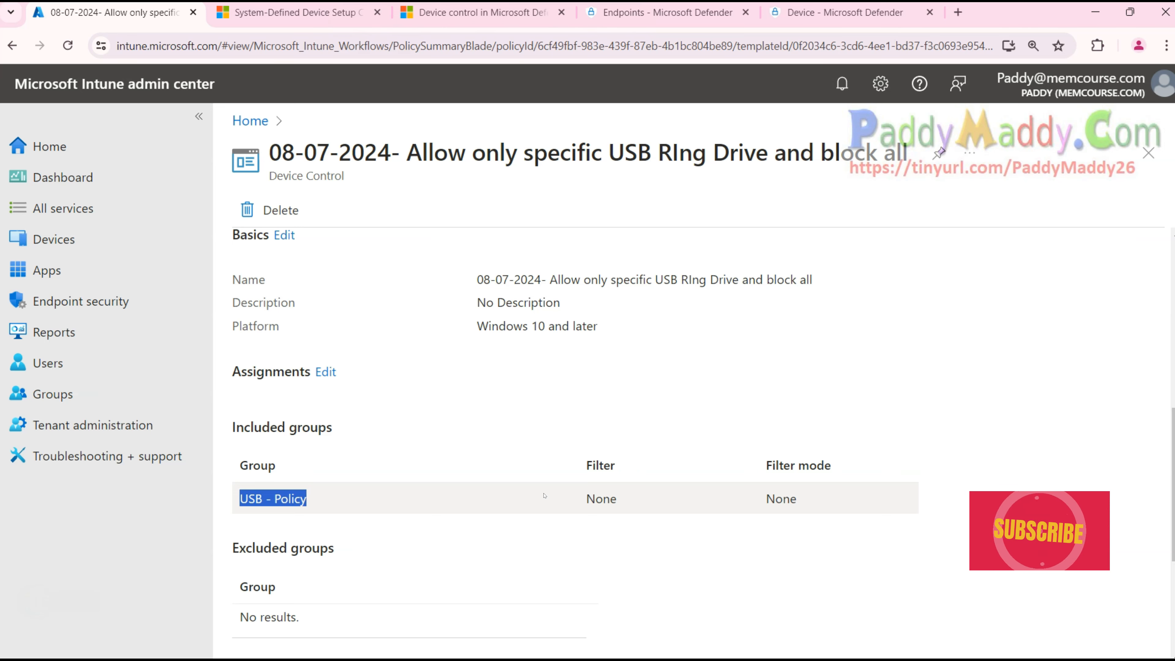
Step: Open the policy's configuration settings for editing and expand the Administrative Templates section
scroll(544, 495, down, 5)
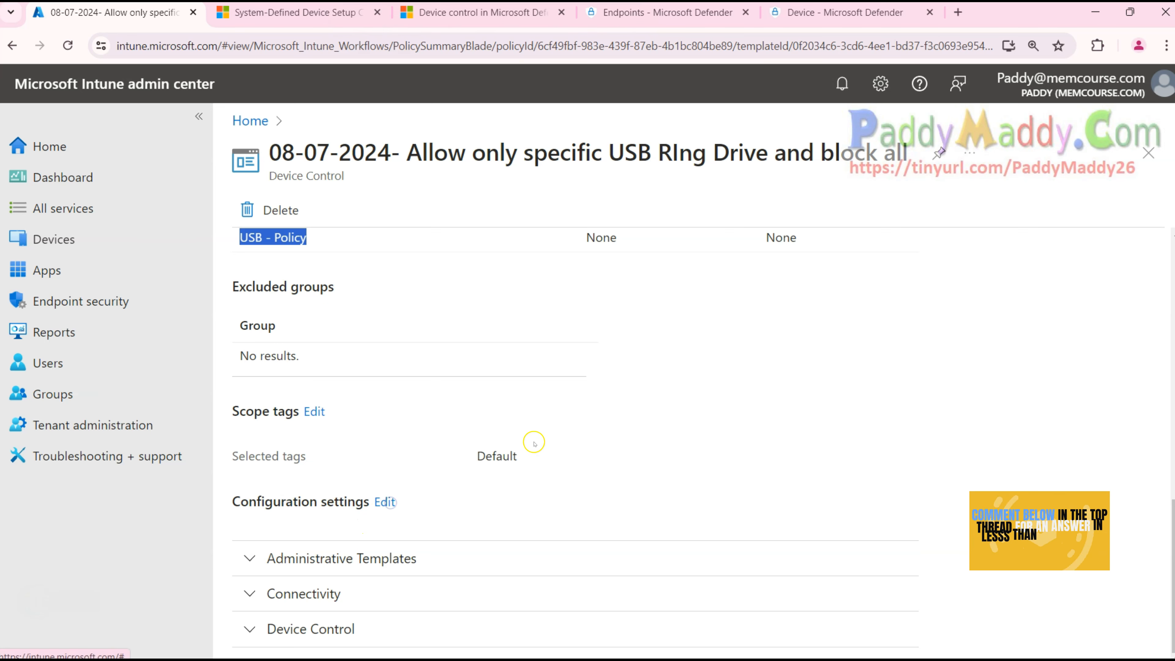
click(387, 502)
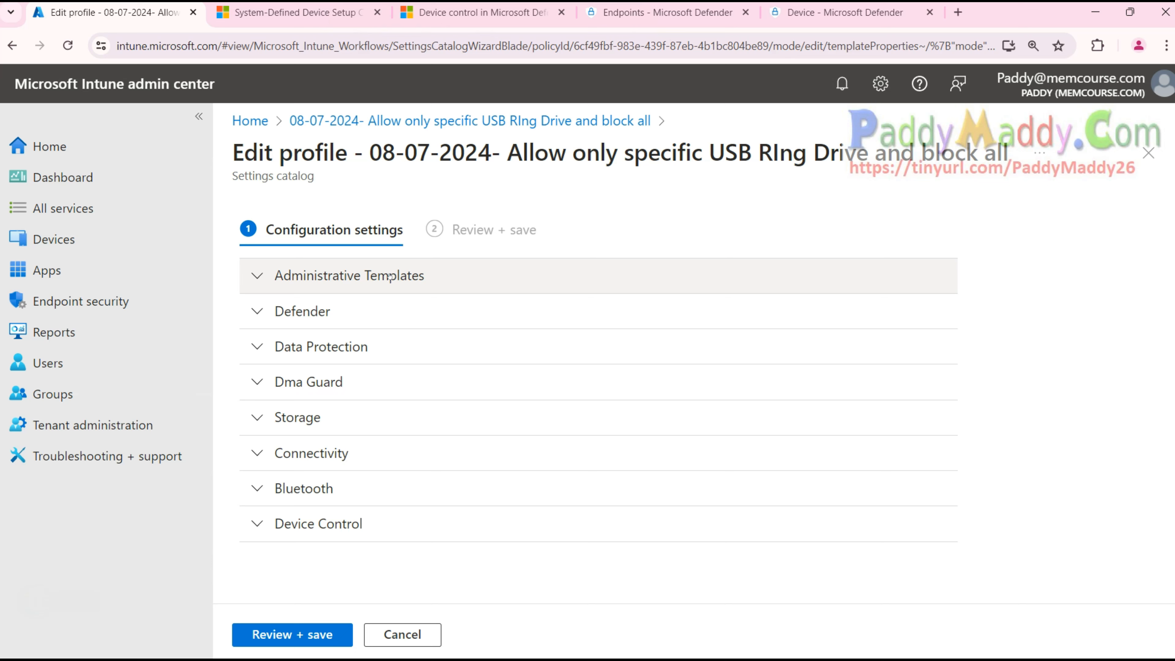
click(354, 278)
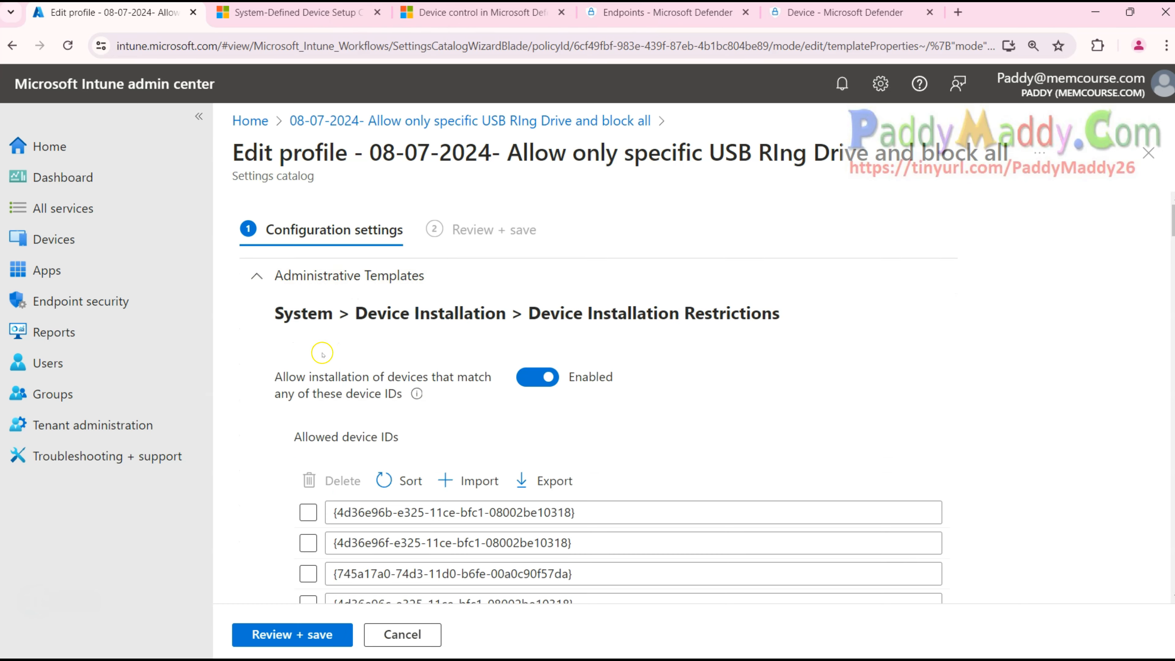
Step: Review the Administrative Templates settings down to Removable Storage Access and highlight the WPD Devices deny read and write access options
scroll(323, 354, down, 20)
scroll(462, 515, down, 15)
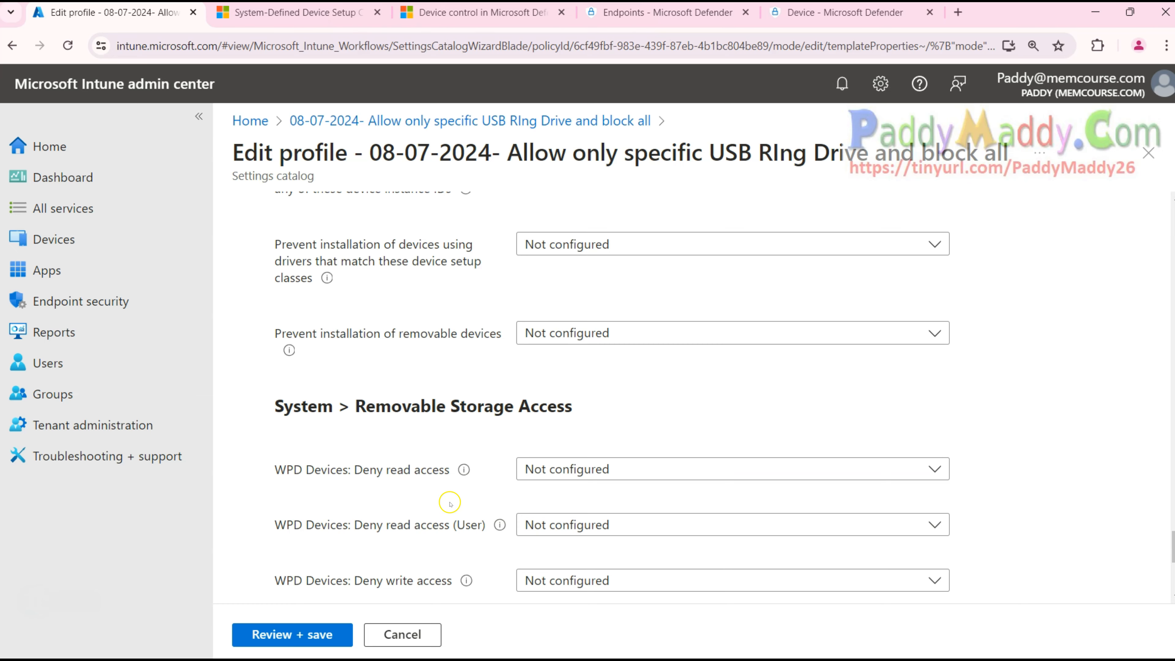
scroll(449, 503, down, 2)
drag(287, 392, 440, 576)
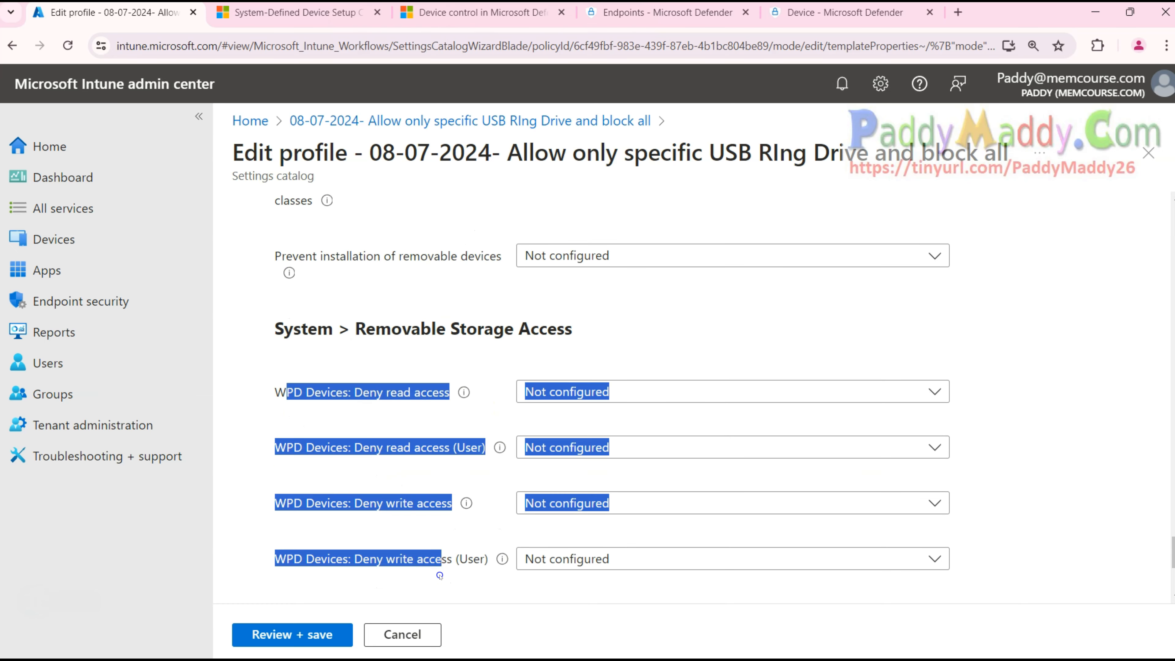
click(365, 457)
Step: Expand the Data Protection and Defender sections to inspect their memory access and removable drive scanning settings, and try to expand Storage
scroll(365, 456, down, 7)
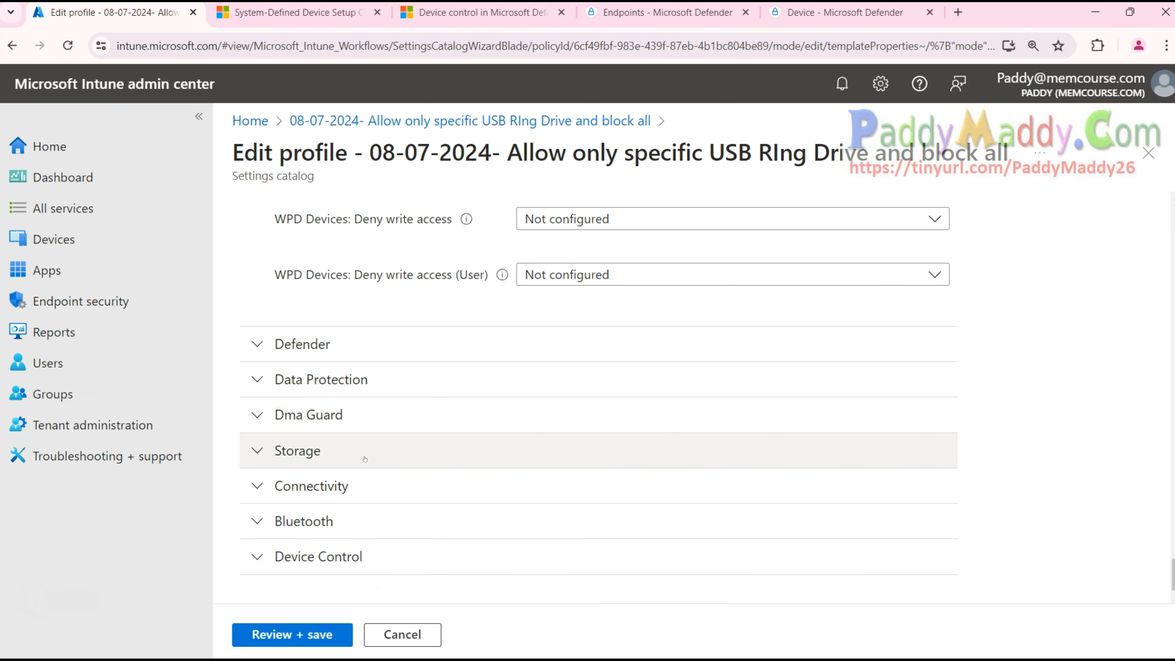
click(343, 379)
click(349, 336)
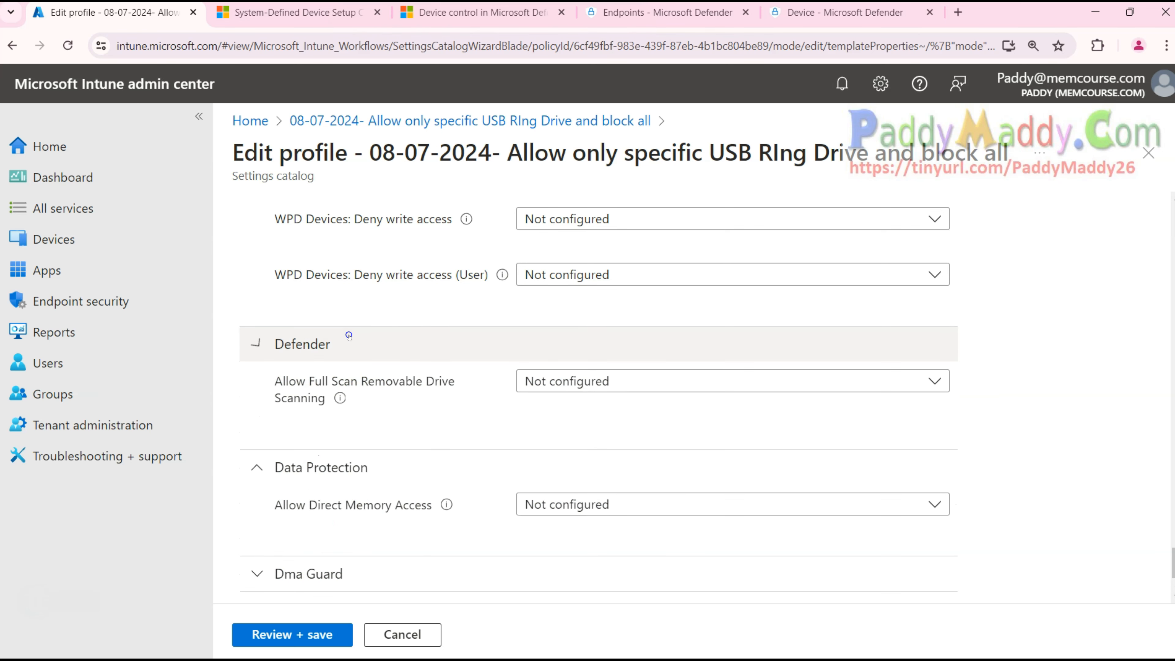
scroll(336, 438, down, 4)
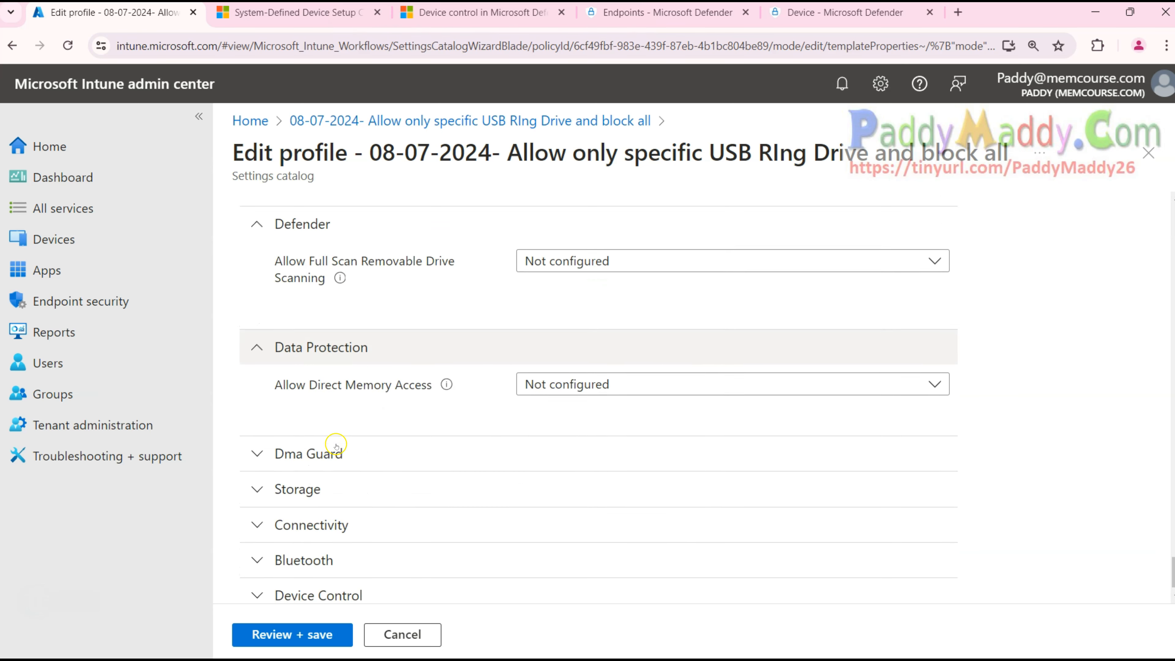
click(341, 461)
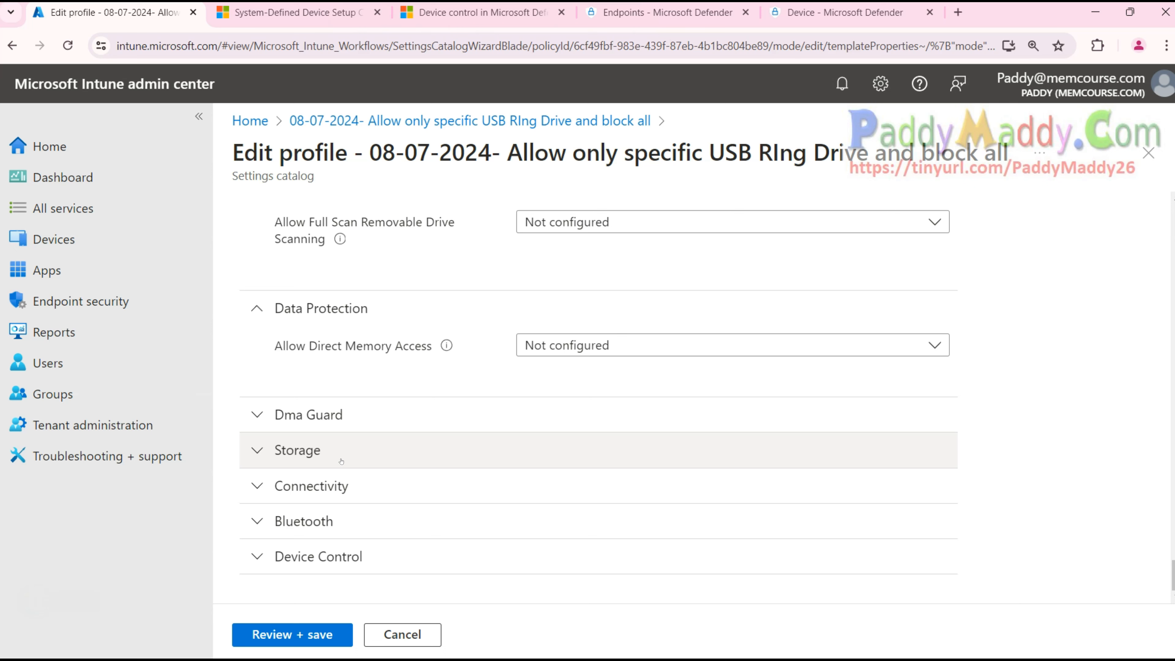
click(342, 454)
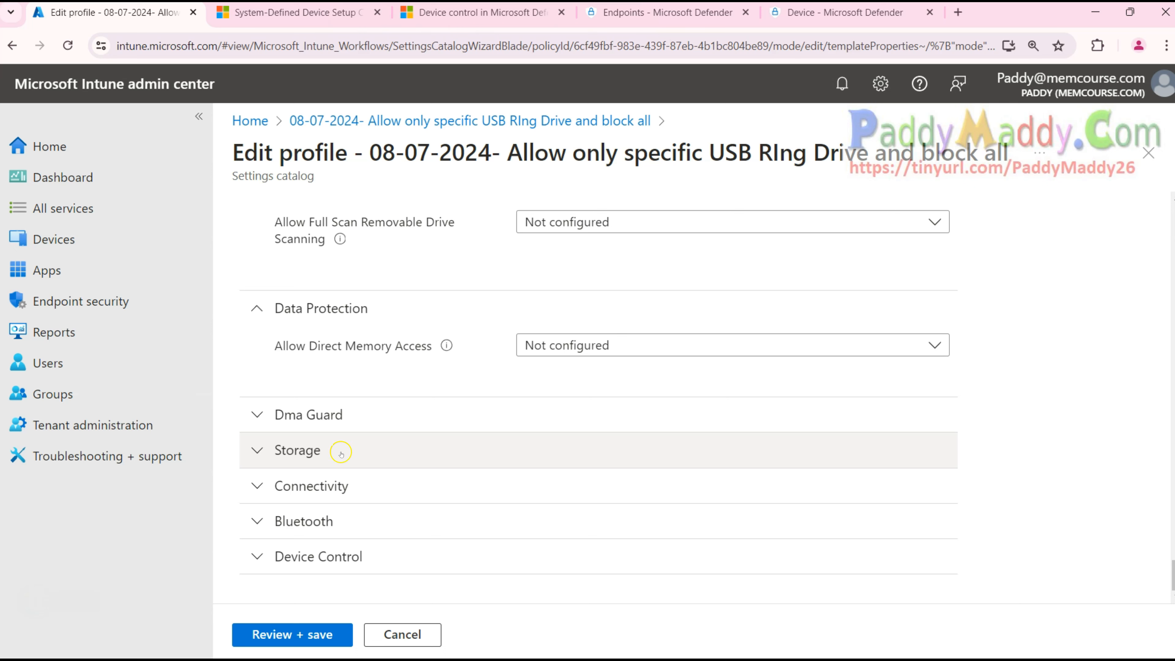